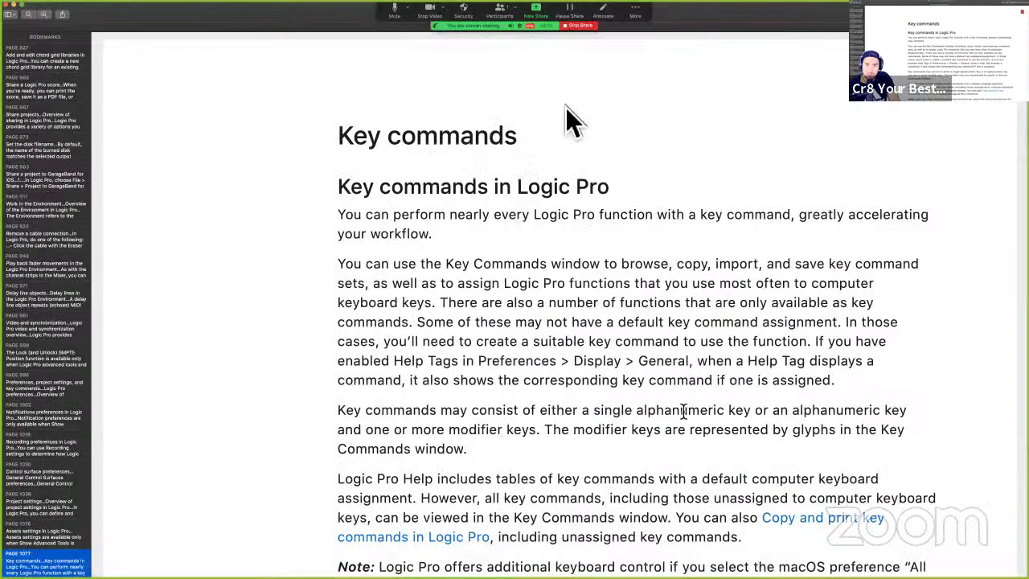
- Share Desktop 2 in the Zoom meeting and return to the Key commands page of the Logic Pro user guide
{"action": "left_click", "coordinate": [545, 12]}
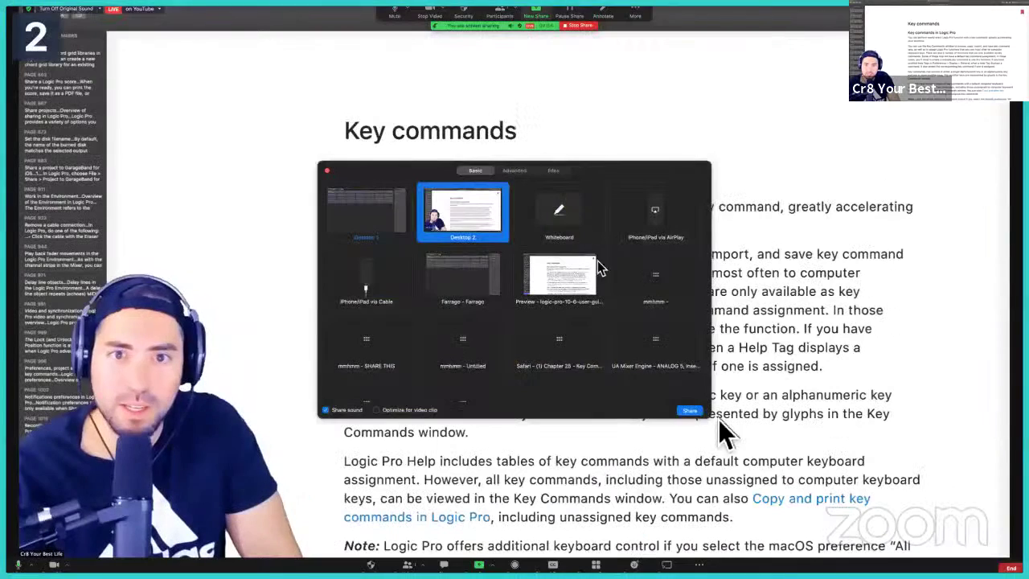
{"action": "left_click", "coordinate": [694, 413]}
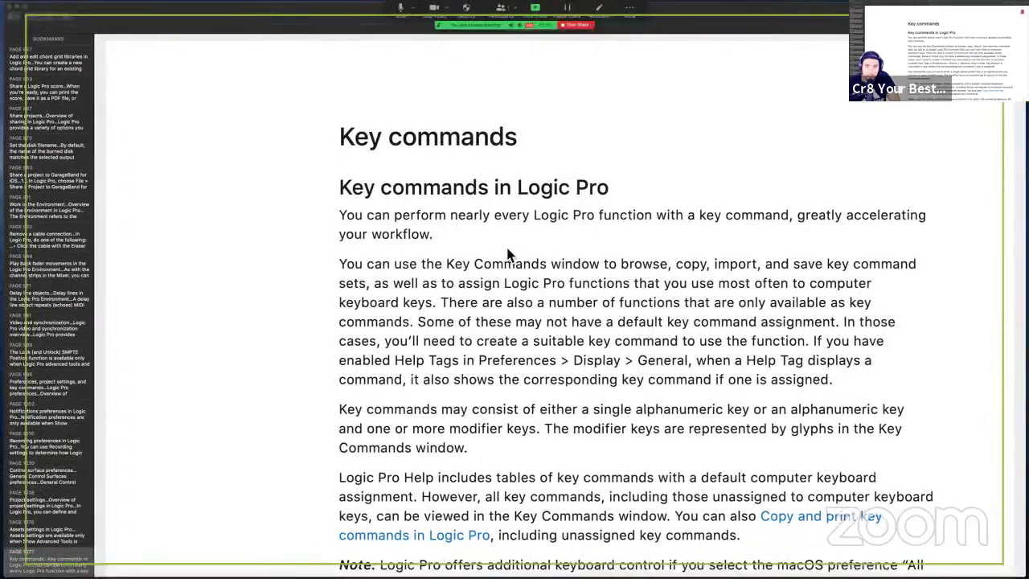
{"action": "key", "text": "ctrl+Up"}
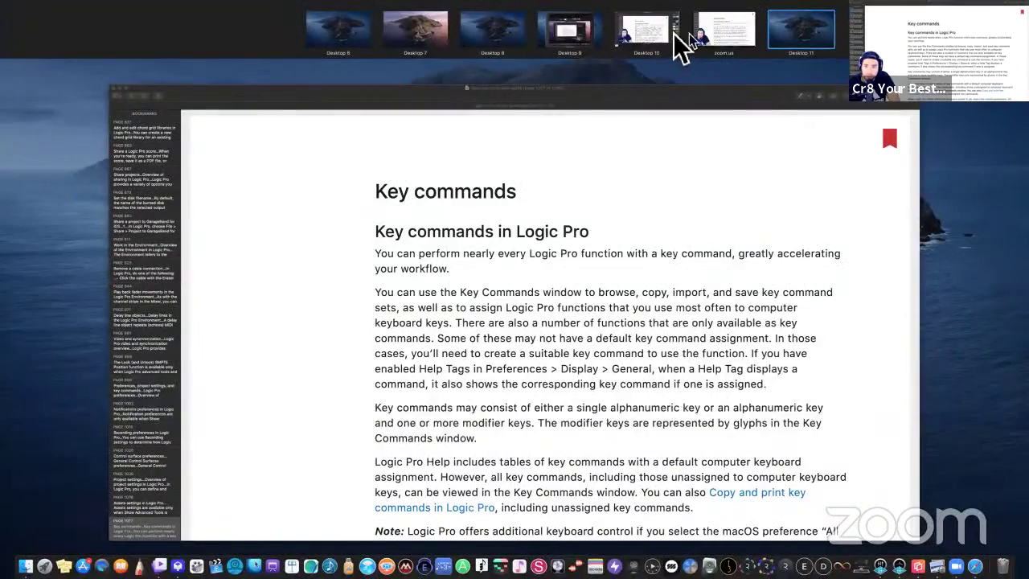
{"action": "left_click", "coordinate": [672, 33]}
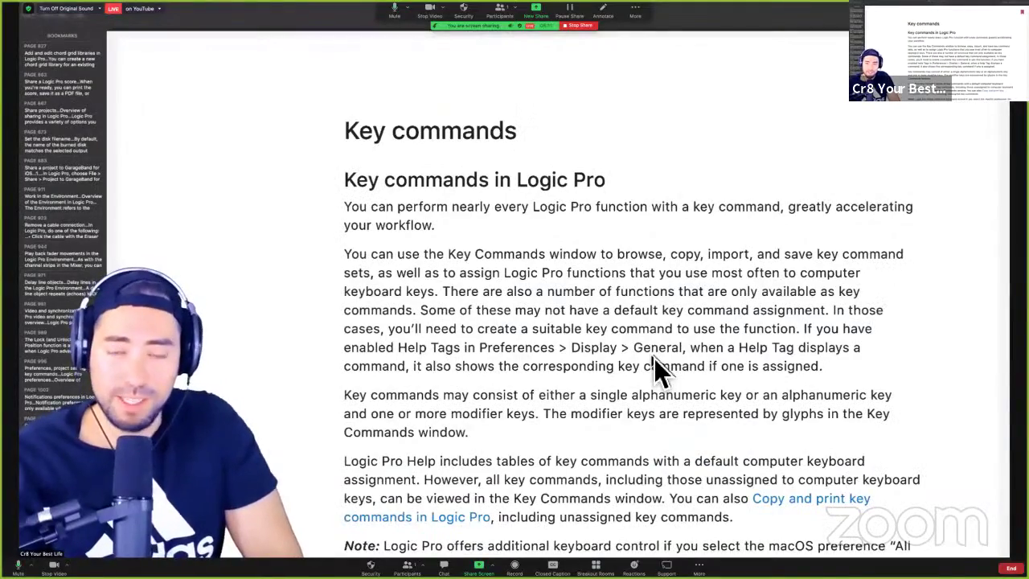
{"action": "key", "text": "ctrl+Right"}
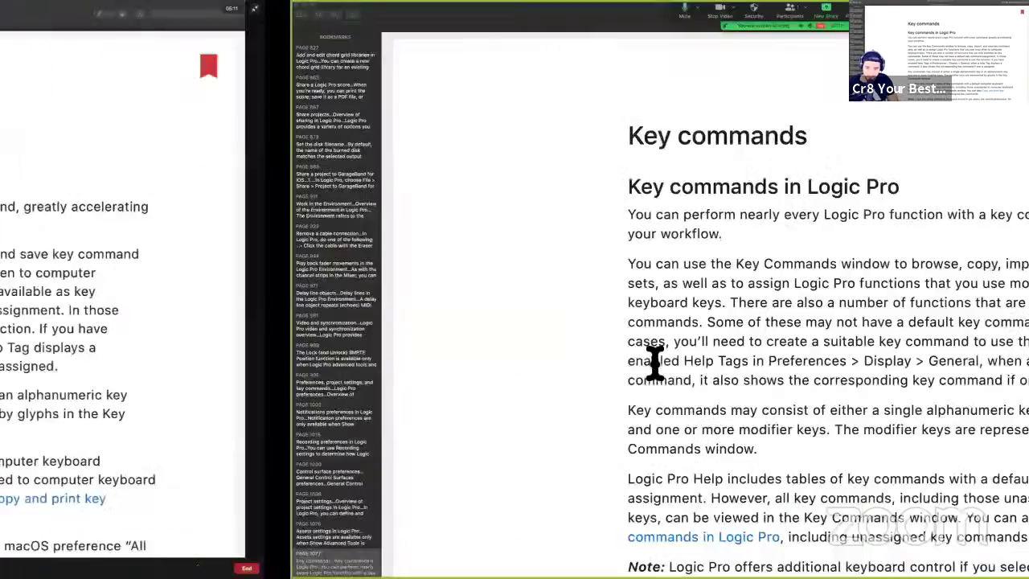
- Highlight "browse, copy, import, and save key command sets," in the guide and select the sentence about functions only available as key commands
{"action": "scroll", "coordinate": [655, 362], "scroll_direction": "down", "scroll_amount": 2}
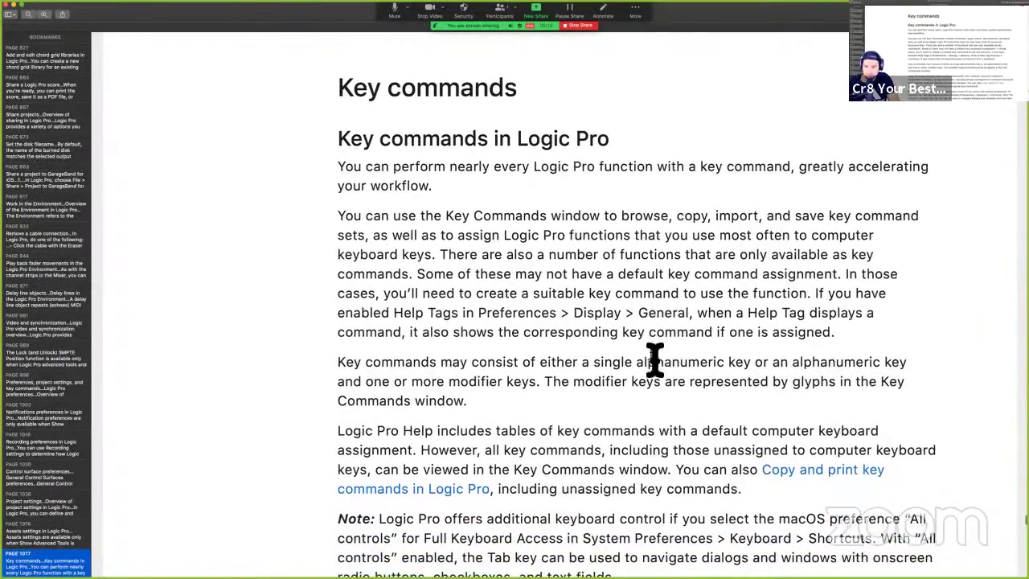
{"action": "scroll", "coordinate": [655, 360], "scroll_direction": "down", "scroll_amount": 3}
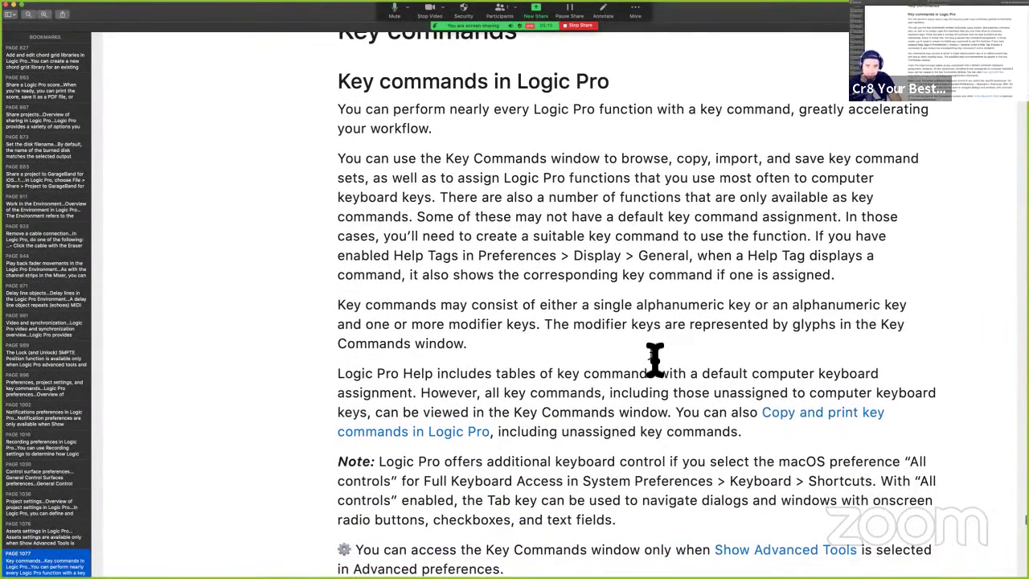
{"action": "scroll", "coordinate": [656, 360], "scroll_direction": "down", "scroll_amount": 1}
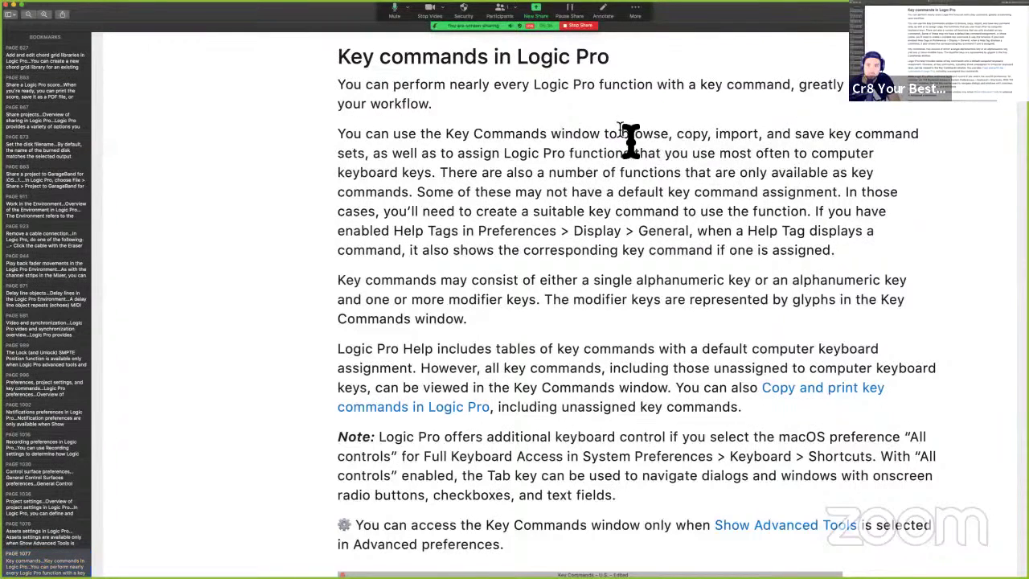
{"action": "left_click_drag", "start_coordinate": [623, 137], "coordinate": [375, 159]}
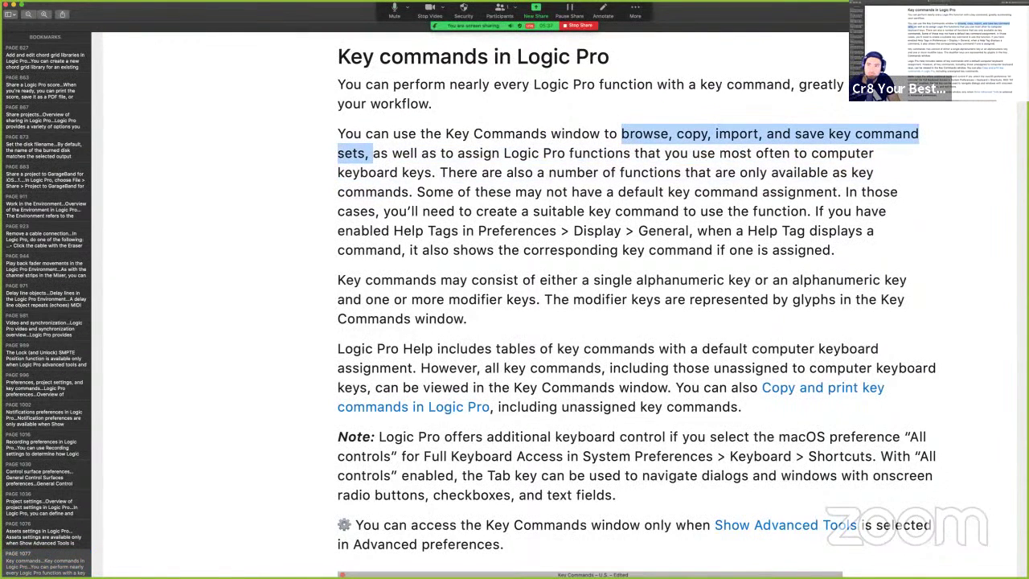
{"action": "left_click", "coordinate": [896, 13]}
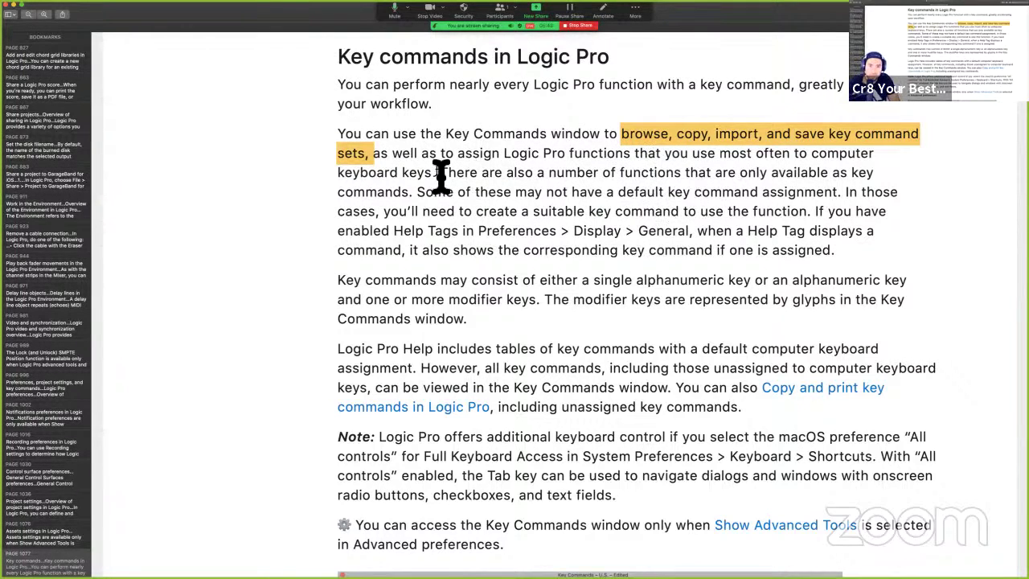
{"action": "left_click_drag", "start_coordinate": [439, 172], "coordinate": [418, 193]}
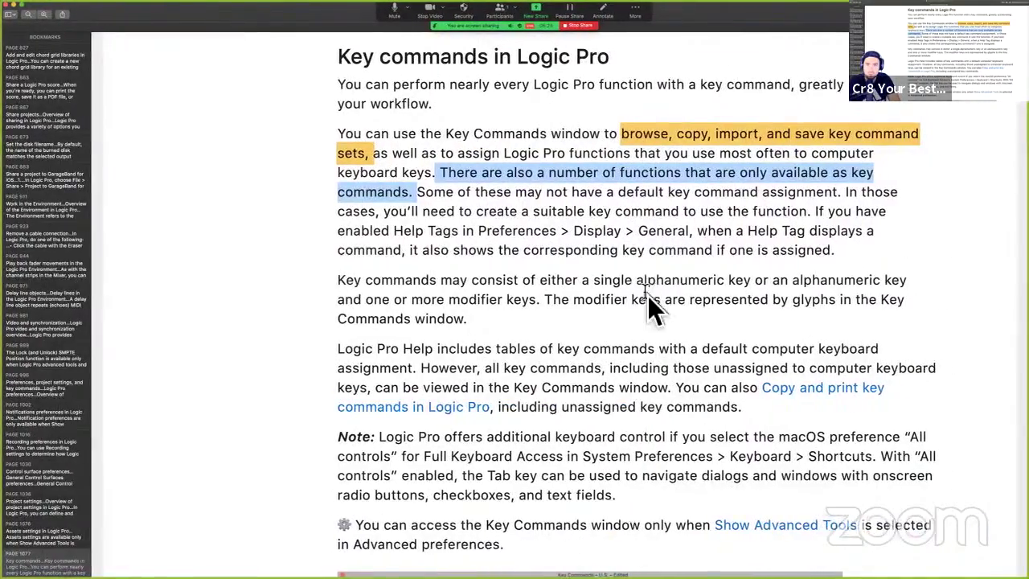
- Switch to the empty Desktop 11 and launch Logic Pro through a Spotlight search
{"action": "key", "text": "ctrl+Up"}
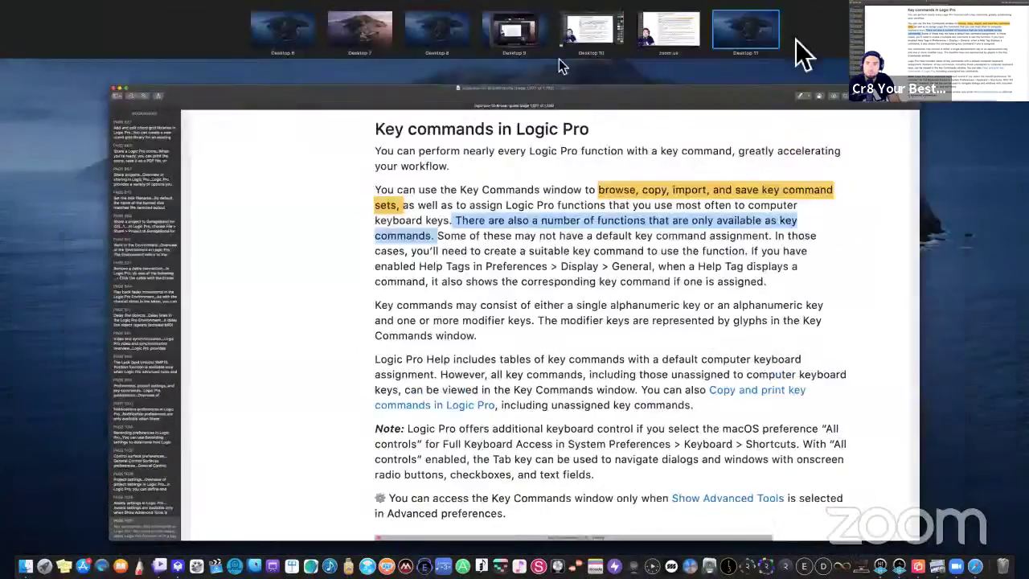
{"action": "left_click", "coordinate": [736, 45]}
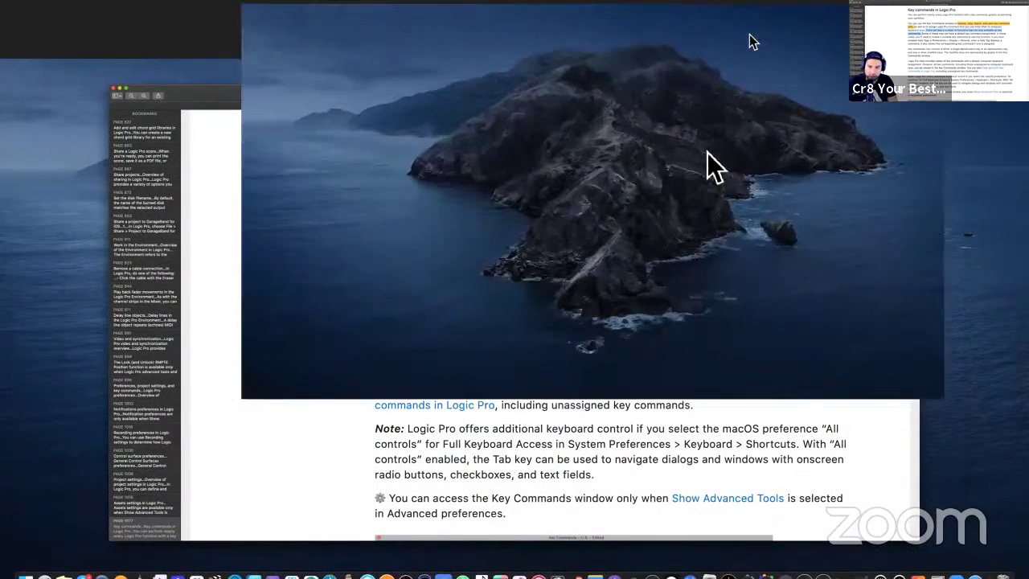
{"action": "key", "text": "super+space"}
{"action": "type", "text": "lo"}
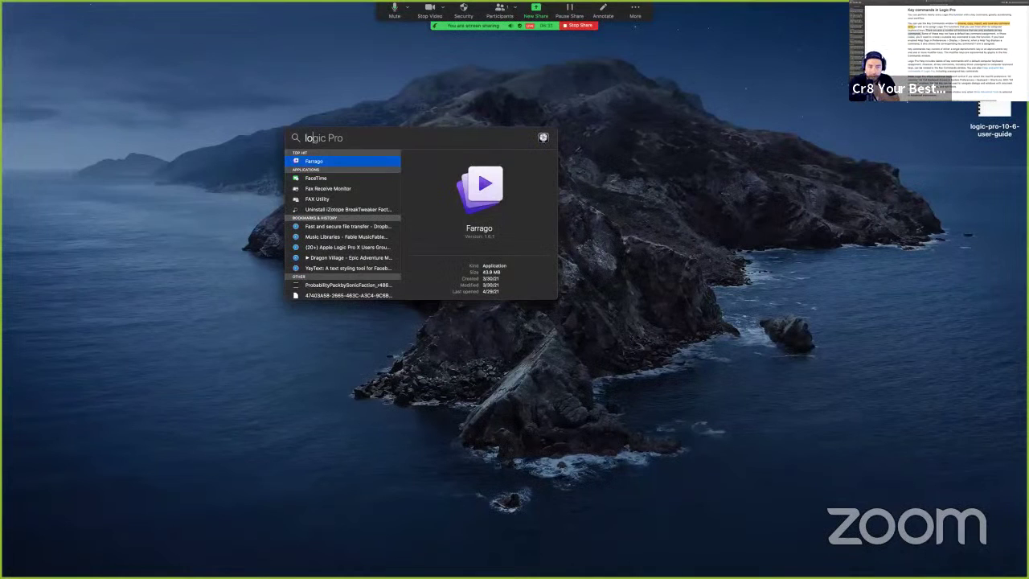
{"action": "key", "text": "Escape"}
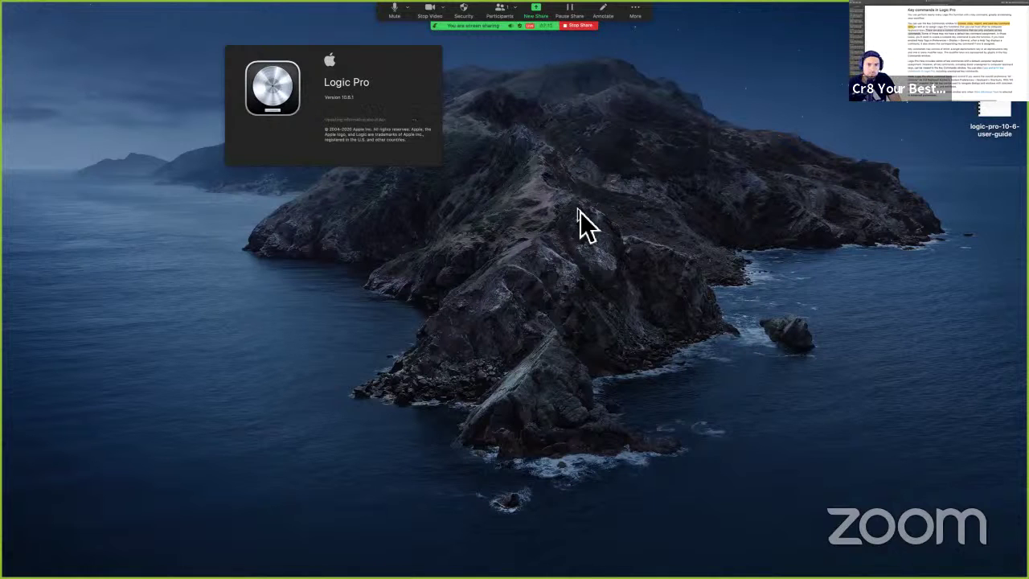
- Force quit Farrago and close the Force Quit Applications window
{"action": "key", "text": "super+alt+Escape"}
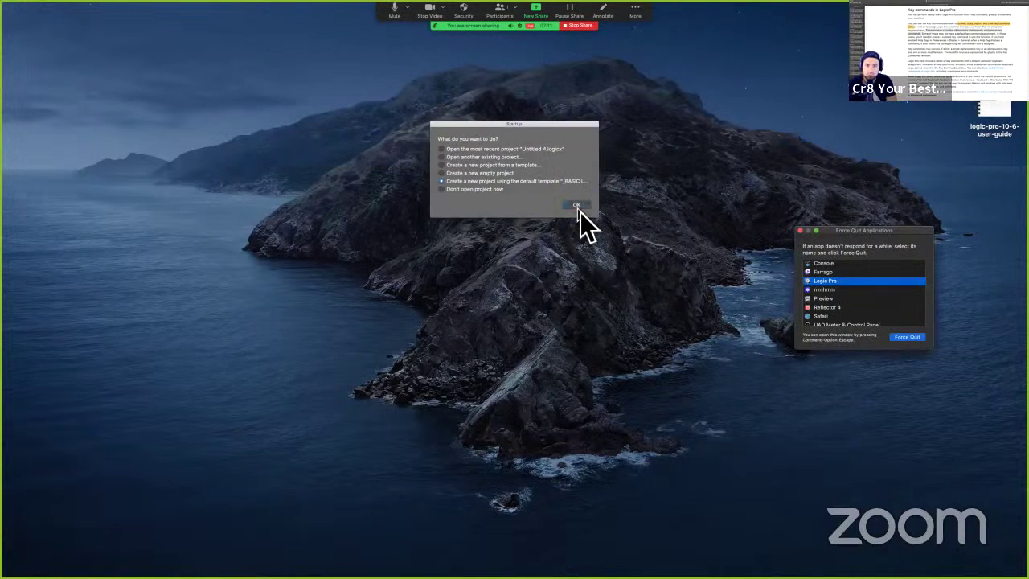
{"action": "left_click", "coordinate": [855, 273]}
{"action": "key", "text": "Return"}
{"action": "key", "text": "Return"}
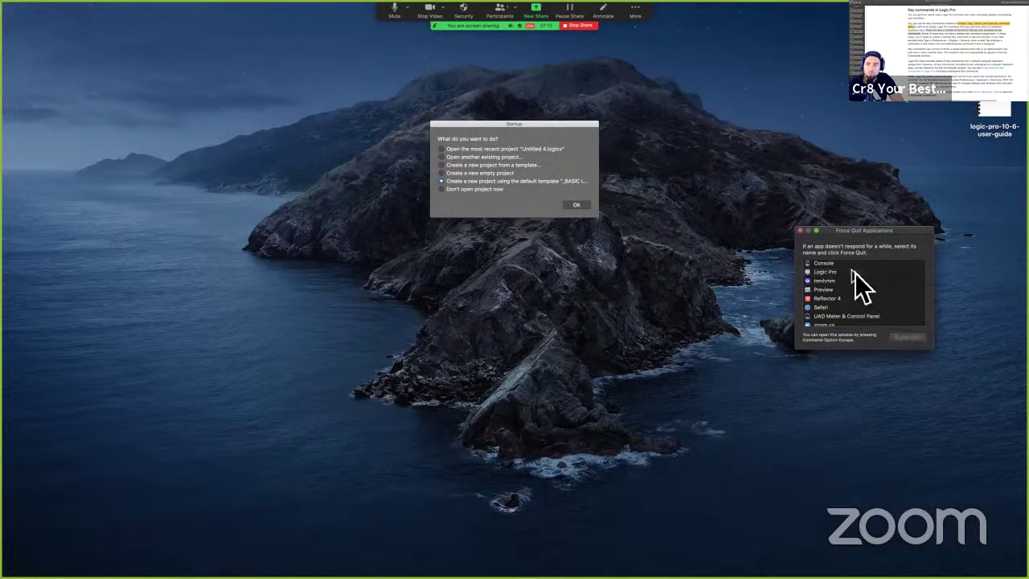
{"action": "left_click", "coordinate": [801, 232]}
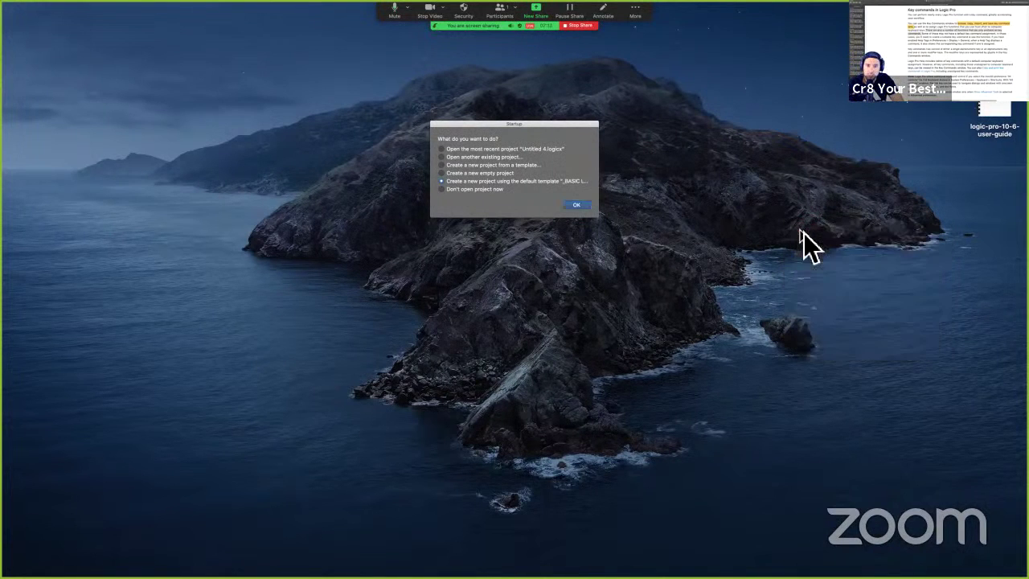
- Create a new Logic Pro project using the default template
{"action": "left_click", "coordinate": [580, 207]}
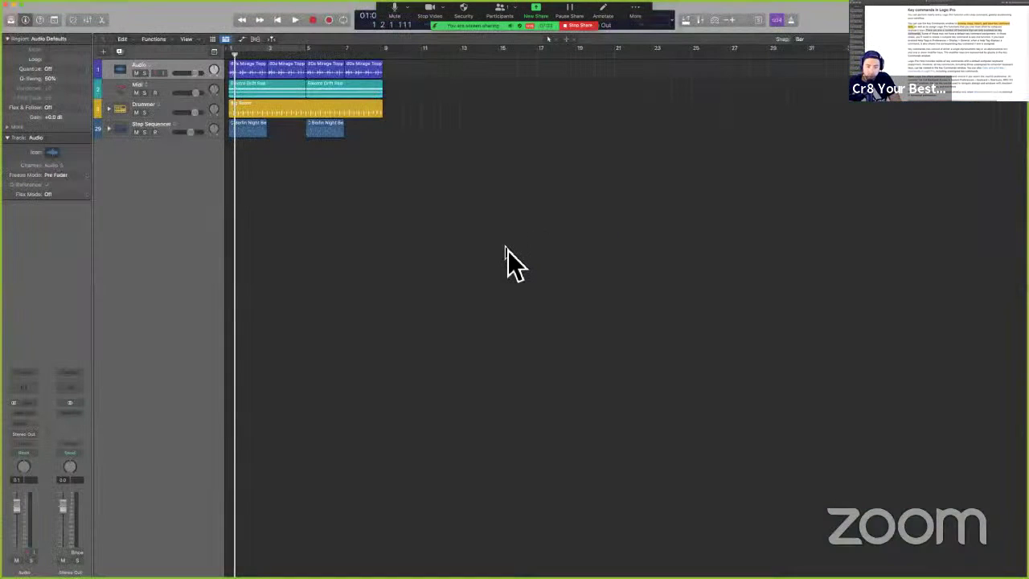
{"action": "left_click", "coordinate": [508, 250], "text": "ctrl+alt"}
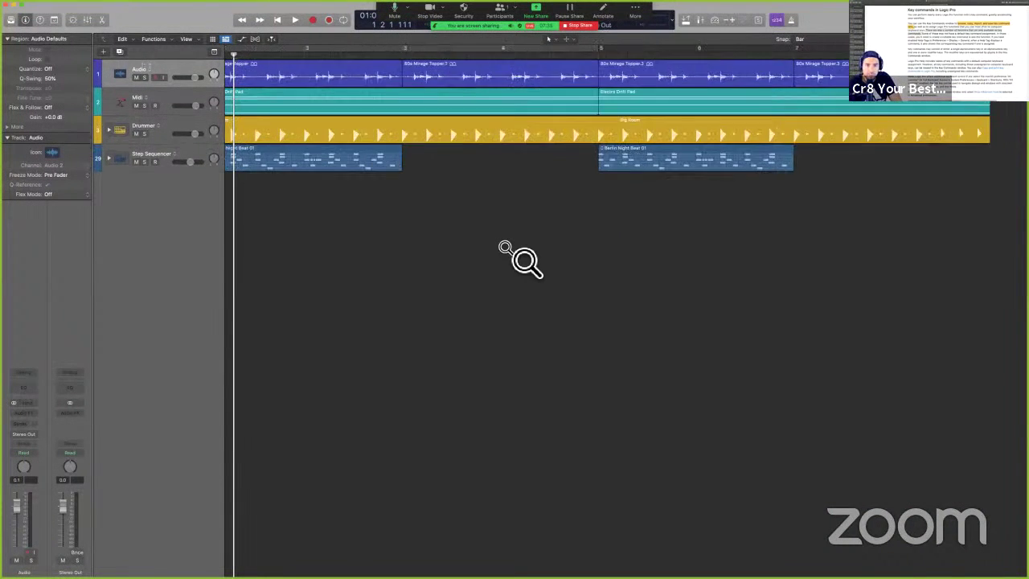
{"action": "left_click", "coordinate": [507, 251], "text": "ctrl+alt"}
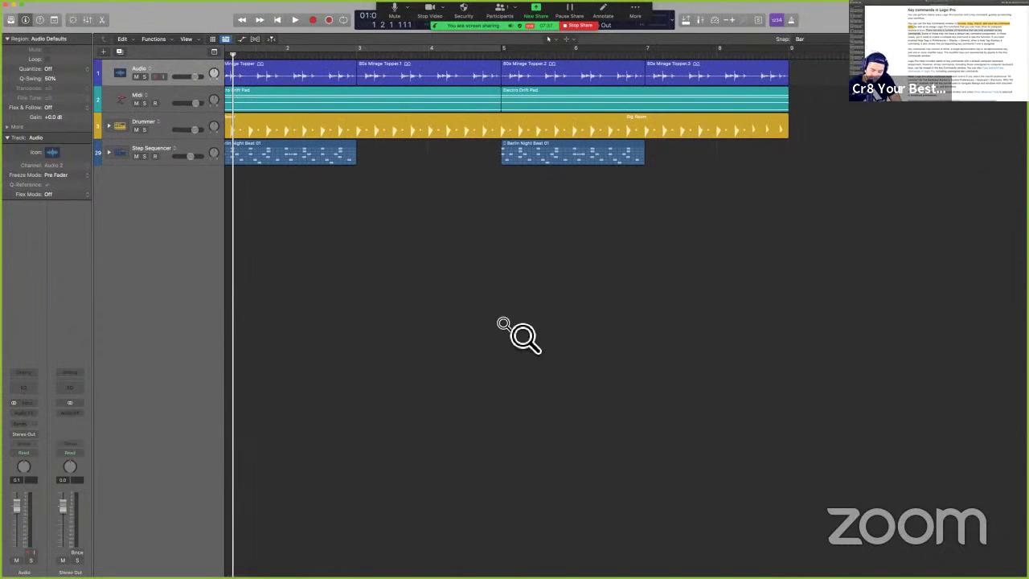
- Examine the Key Commands window and its options, collapse all command groups, and close the window
{"action": "key", "text": "alt+k"}
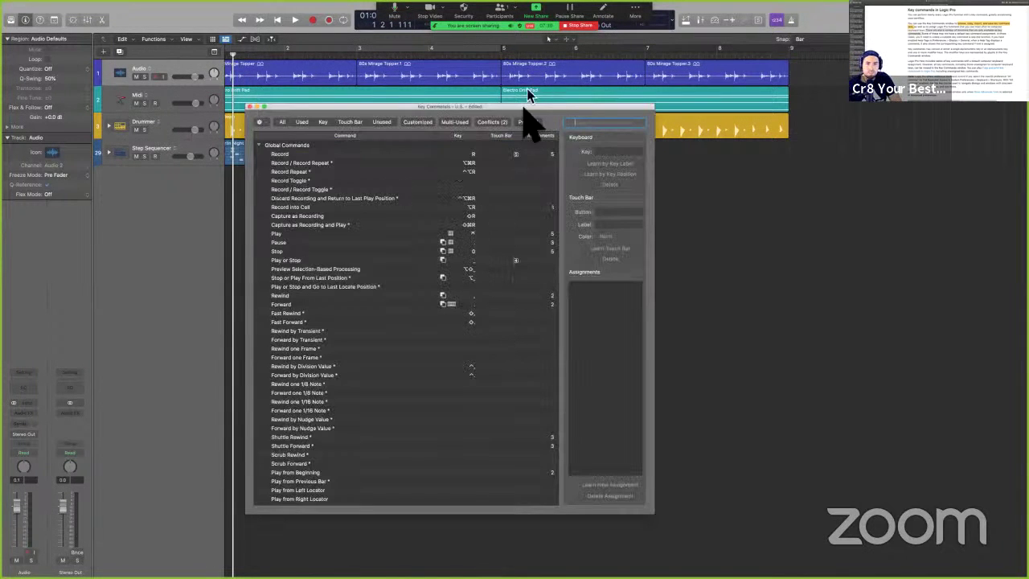
{"action": "left_click_drag", "start_coordinate": [523, 108], "coordinate": [583, 123]}
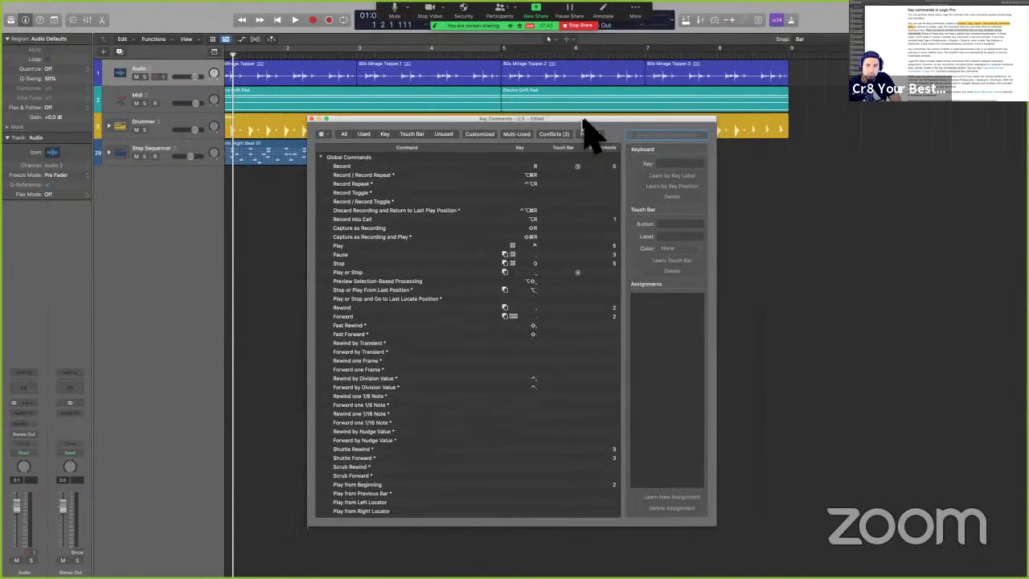
{"action": "left_click", "coordinate": [324, 134]}
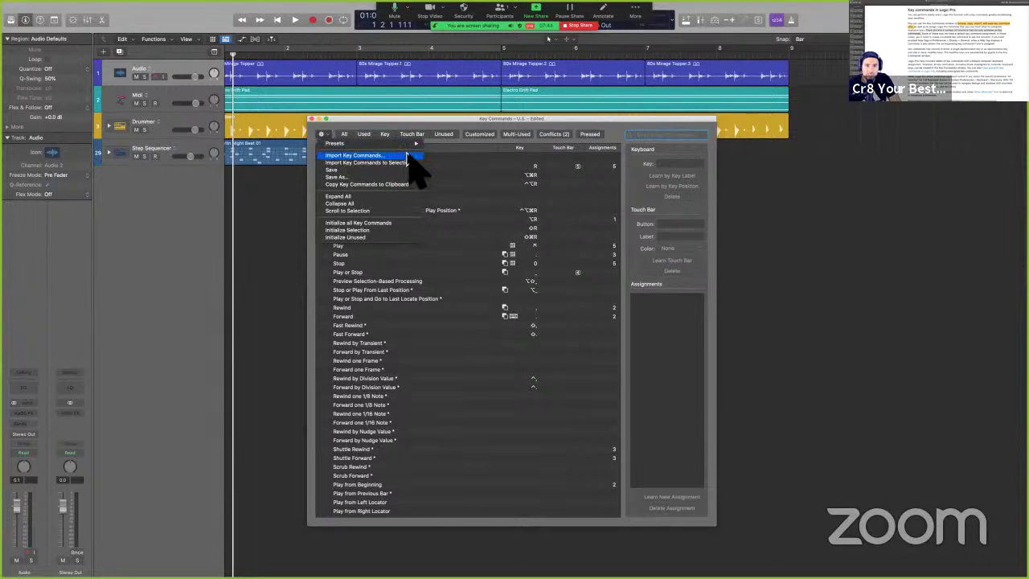
{"action": "left_click", "coordinate": [393, 206]}
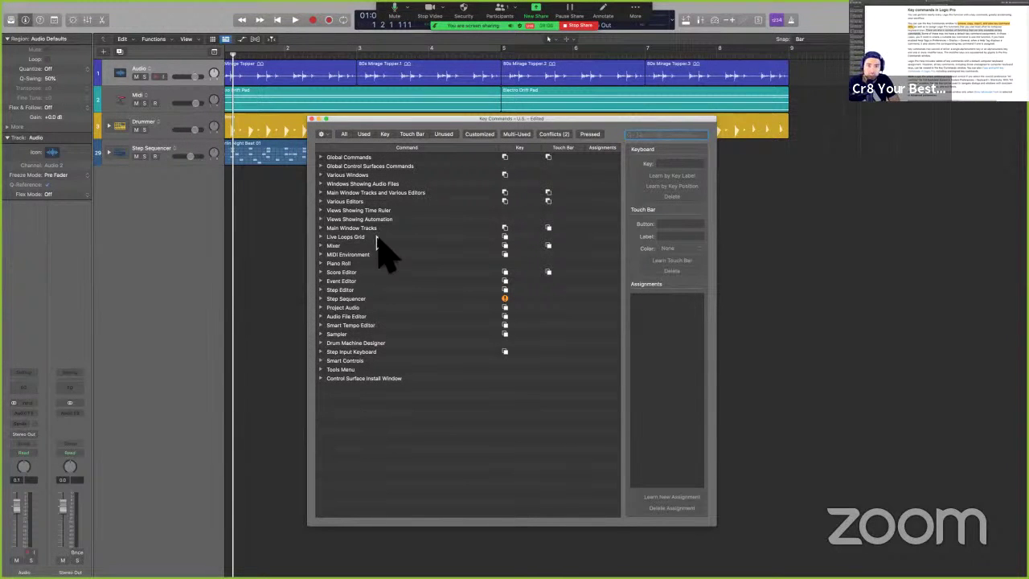
{"action": "left_click", "coordinate": [313, 119]}
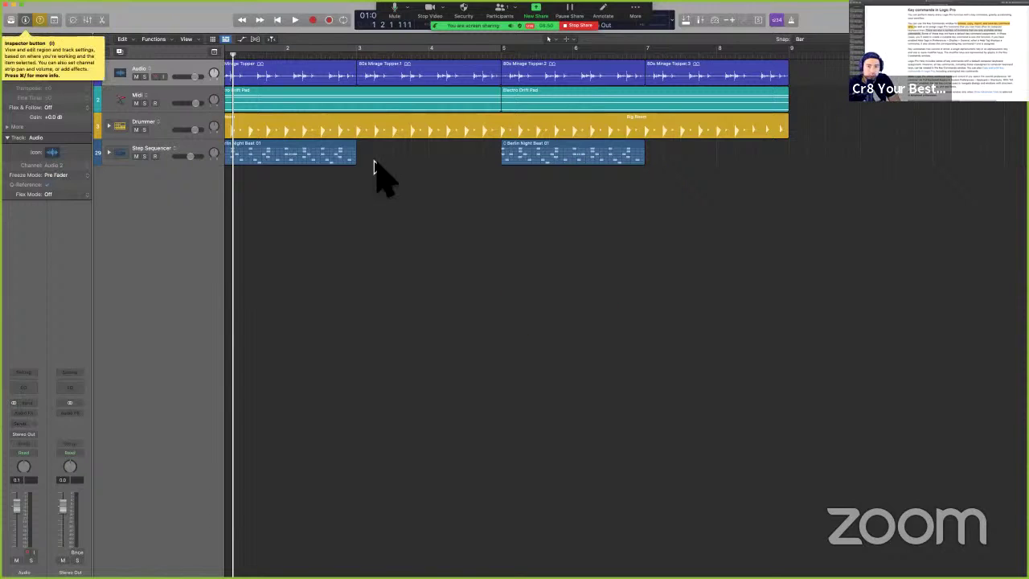
- Return to the user guide in Preview and read the rest of the Key commands introduction down to the Key Commands window illustration
{"action": "key", "text": "ctrl+Left"}
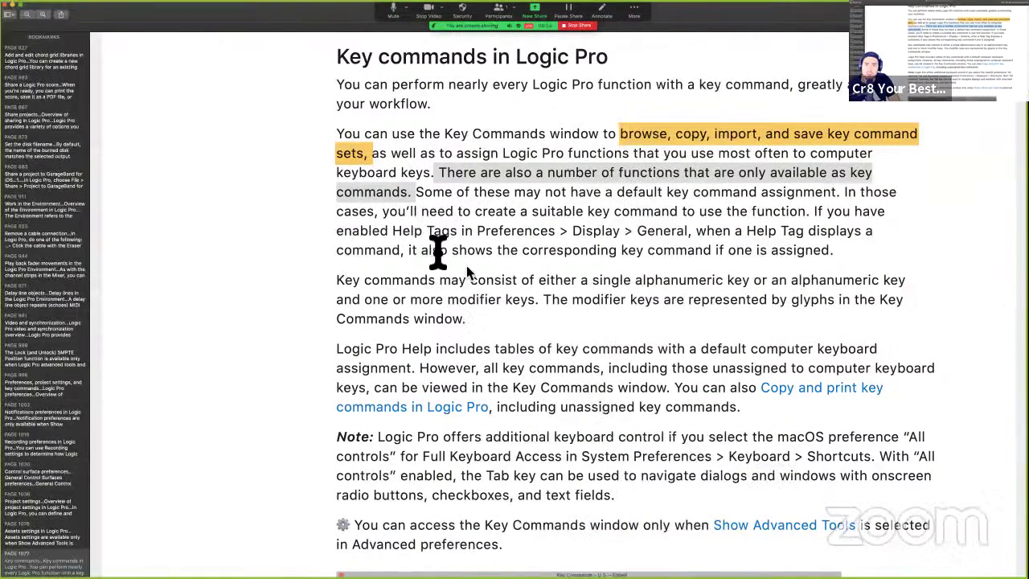
{"action": "scroll", "coordinate": [647, 187], "scroll_direction": "down", "scroll_amount": 1}
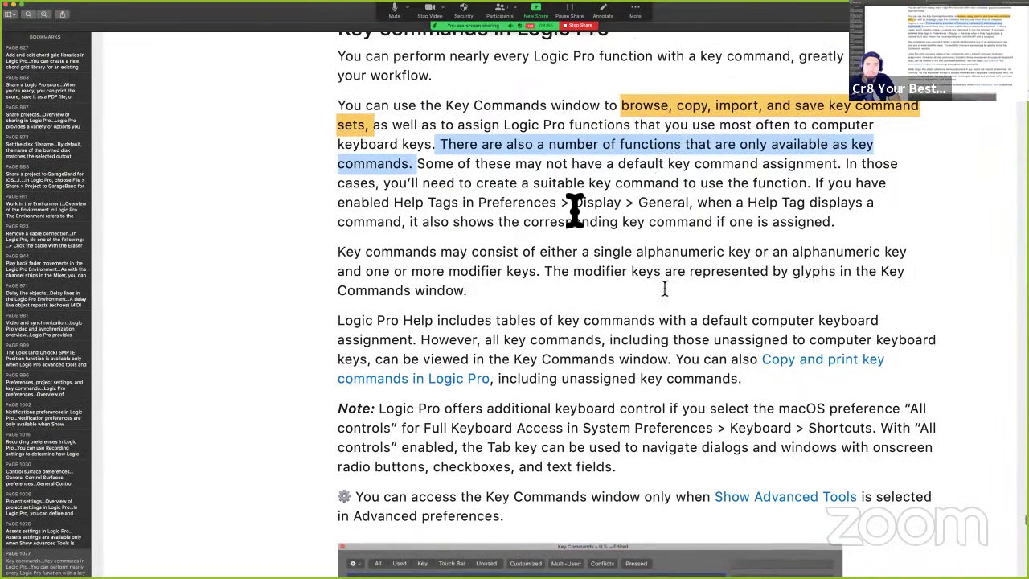
{"action": "scroll", "coordinate": [635, 274], "scroll_direction": "down", "scroll_amount": 2}
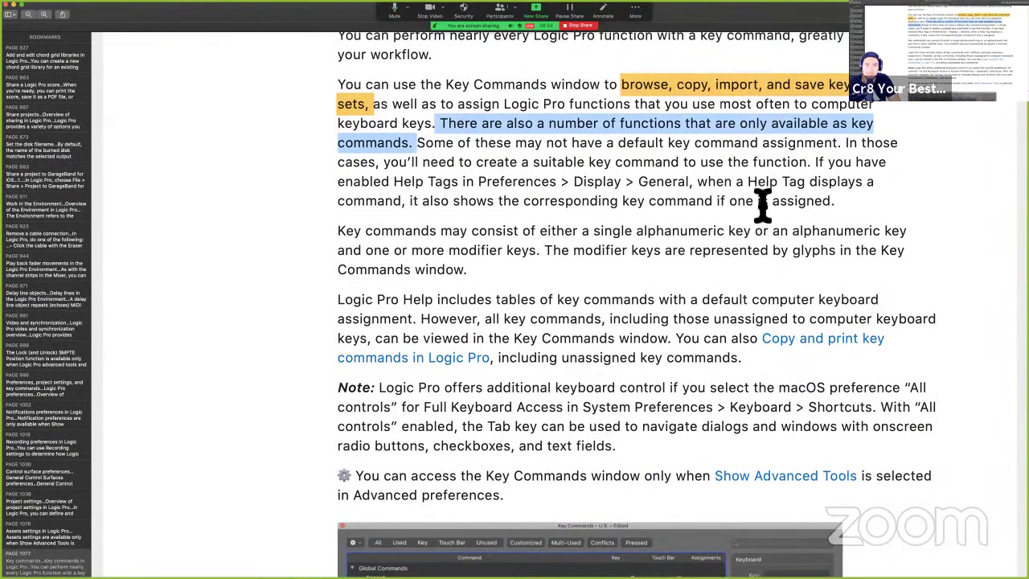
{"action": "scroll", "coordinate": [715, 225], "scroll_direction": "down", "scroll_amount": 3}
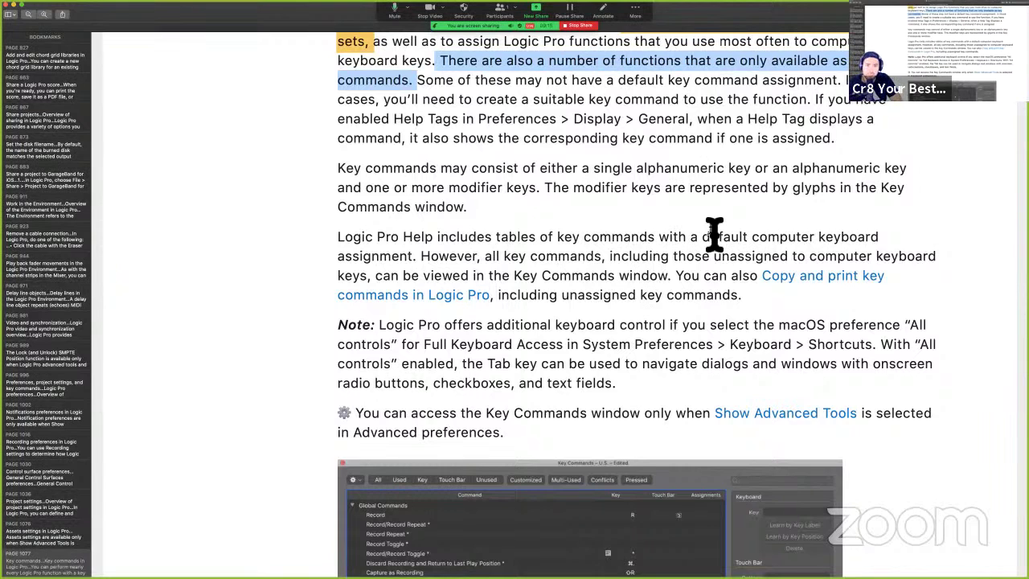
{"action": "scroll", "coordinate": [714, 233], "scroll_direction": "down", "scroll_amount": 3}
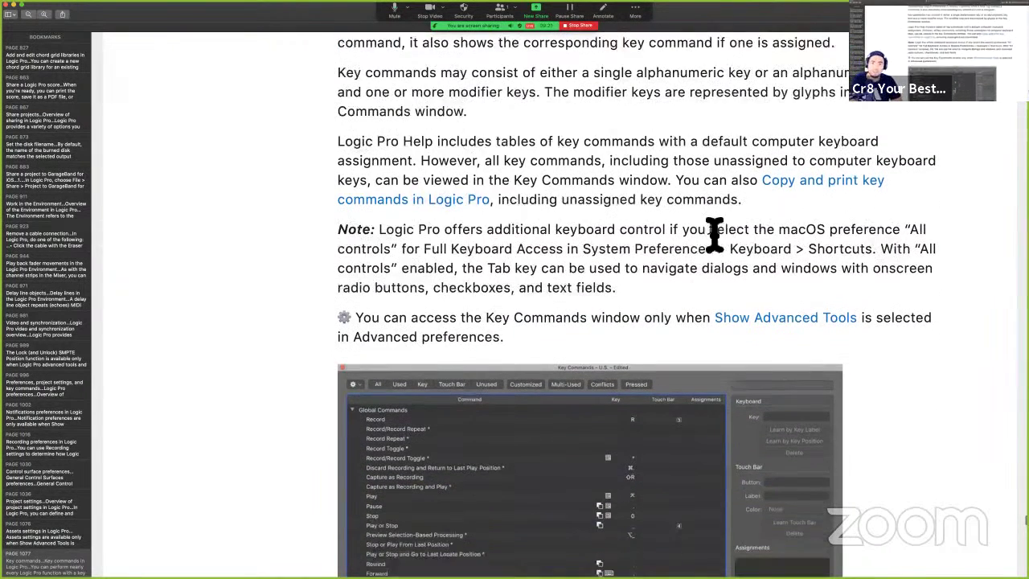
{"action": "scroll", "coordinate": [714, 234], "scroll_direction": "down", "scroll_amount": 1}
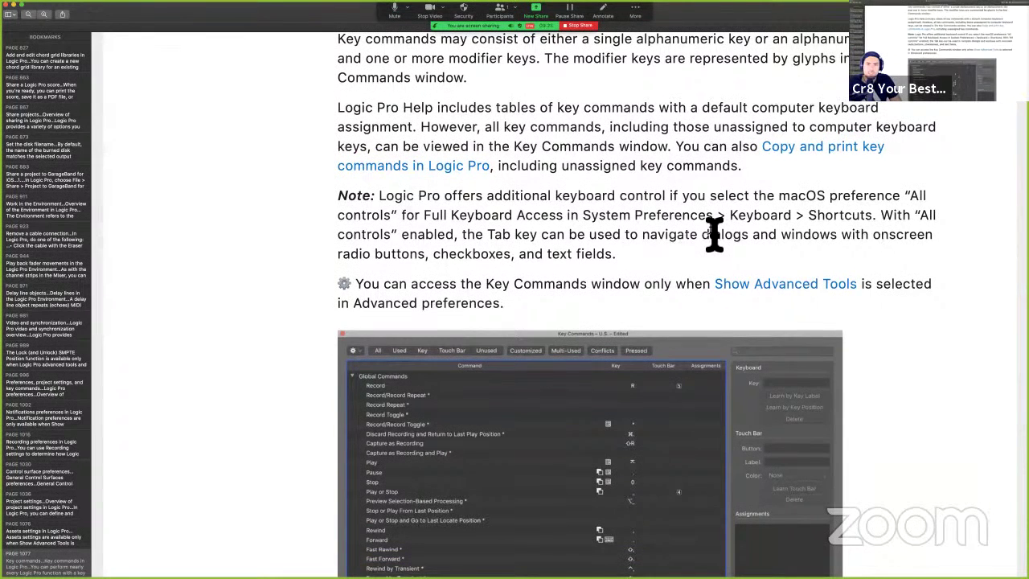
{"action": "scroll", "coordinate": [714, 234], "scroll_direction": "down", "scroll_amount": 1}
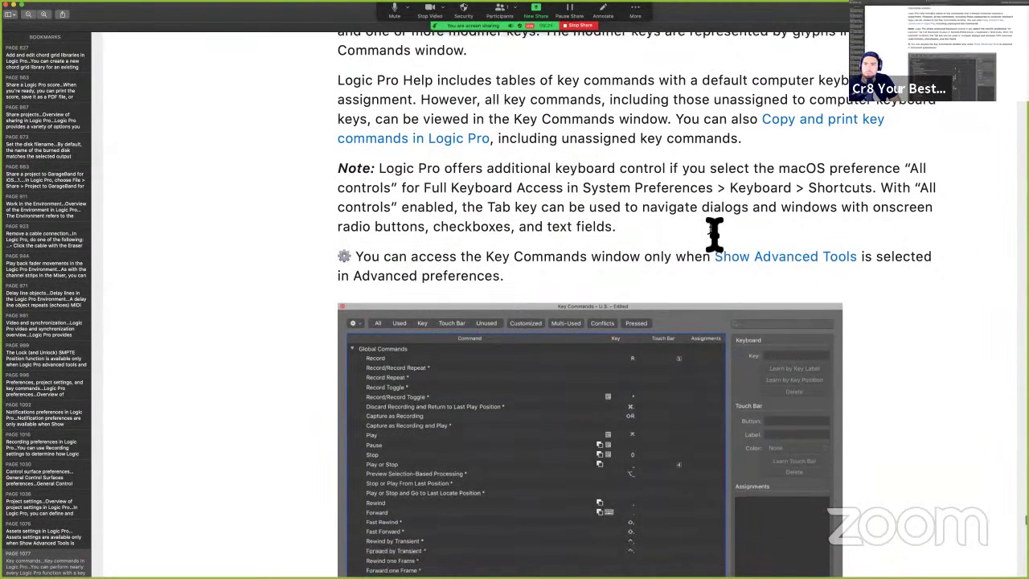
{"action": "scroll", "coordinate": [714, 234], "scroll_direction": "down", "scroll_amount": 1}
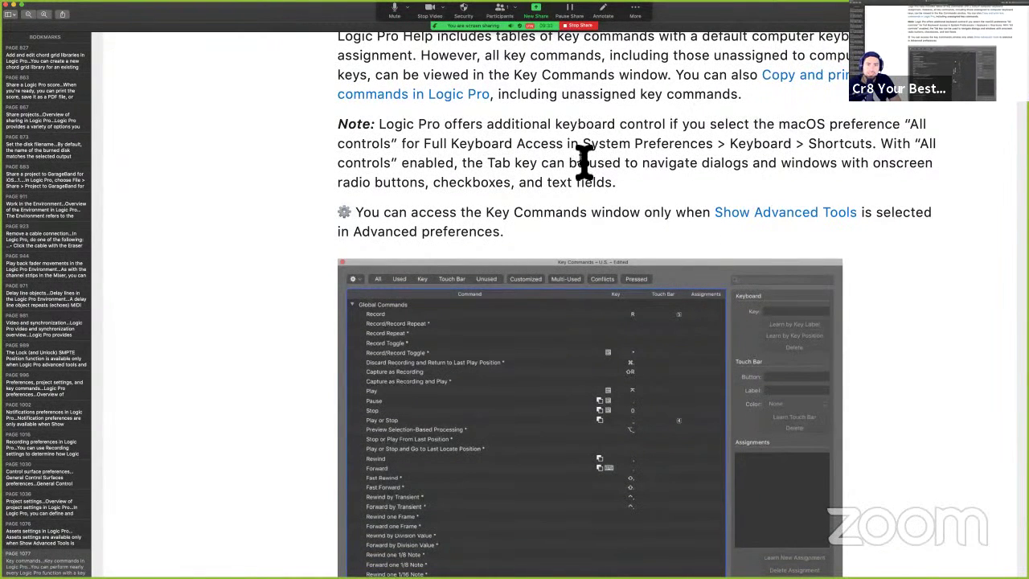
{"action": "scroll", "coordinate": [584, 163], "scroll_direction": "down", "scroll_amount": 2}
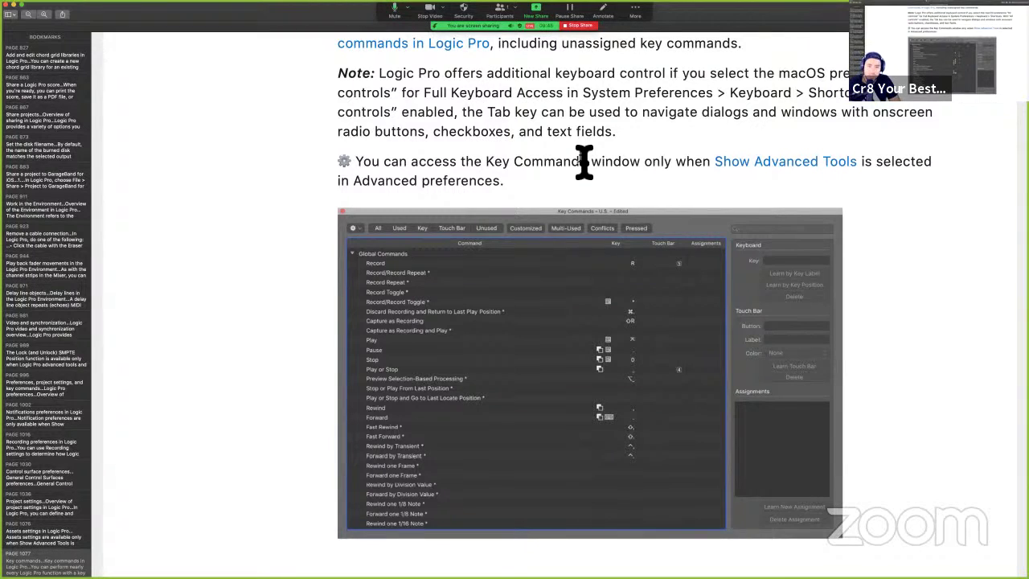
- Read past the Key Commands window illustration in the user guide to the section on opening the Key Commands window
{"action": "scroll", "coordinate": [551, 215], "scroll_direction": "down", "scroll_amount": 1}
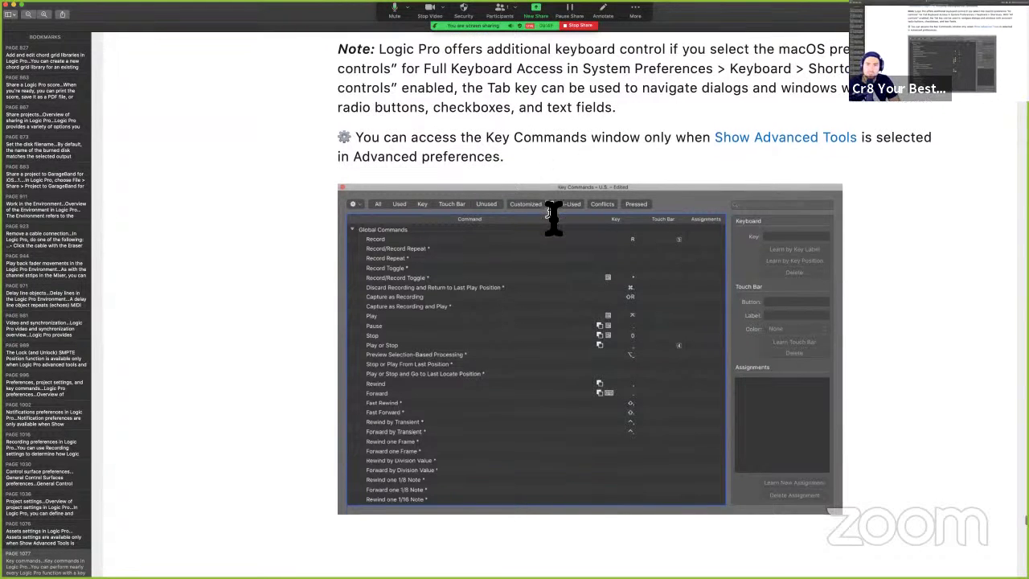
{"action": "scroll", "coordinate": [595, 338], "scroll_direction": "down", "scroll_amount": 1}
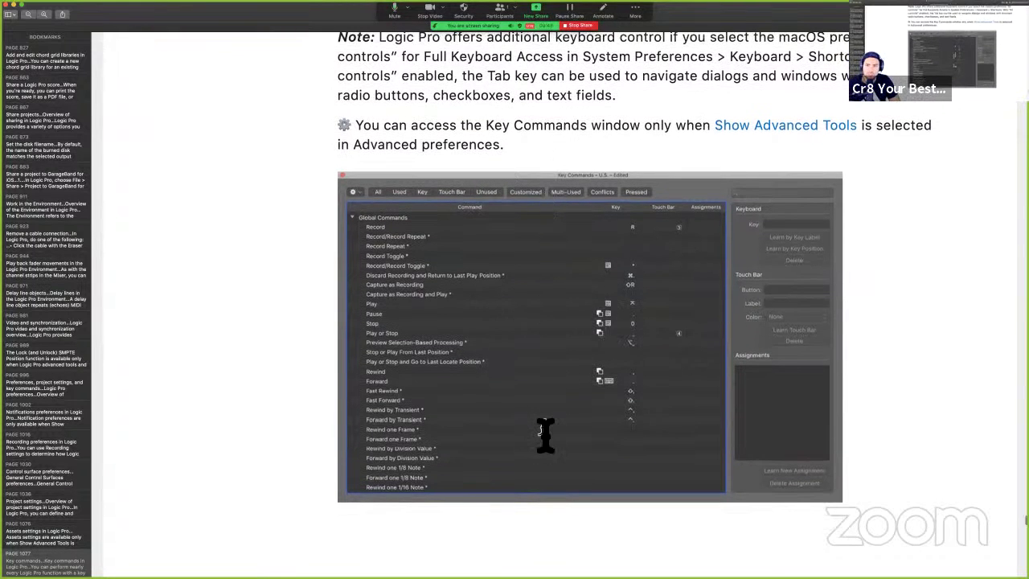
{"action": "scroll", "coordinate": [545, 435], "scroll_direction": "down", "scroll_amount": 3}
{"action": "scroll", "coordinate": [552, 445], "scroll_direction": "down", "scroll_amount": 12}
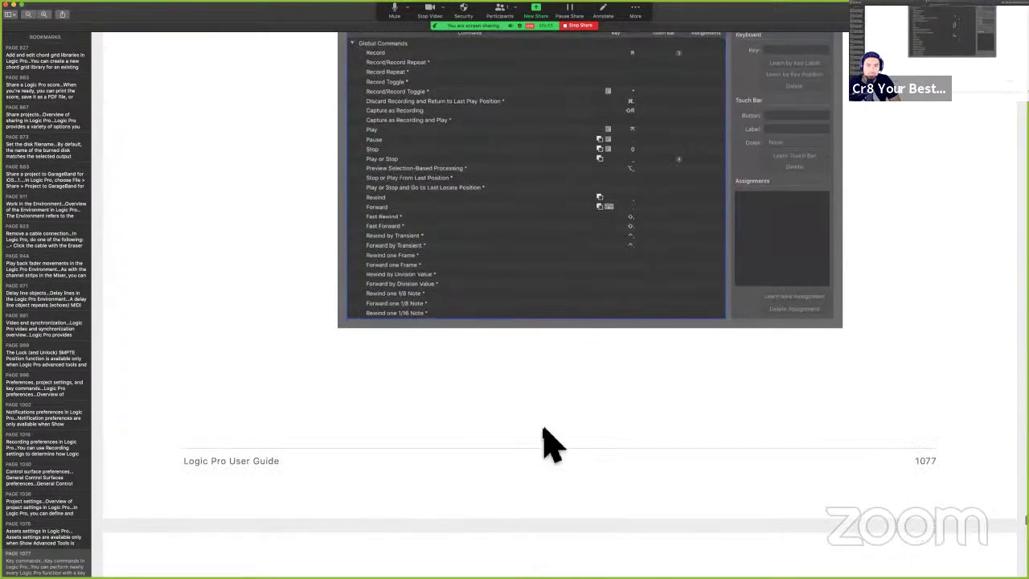
{"action": "scroll", "coordinate": [545, 435], "scroll_direction": "down", "scroll_amount": 4}
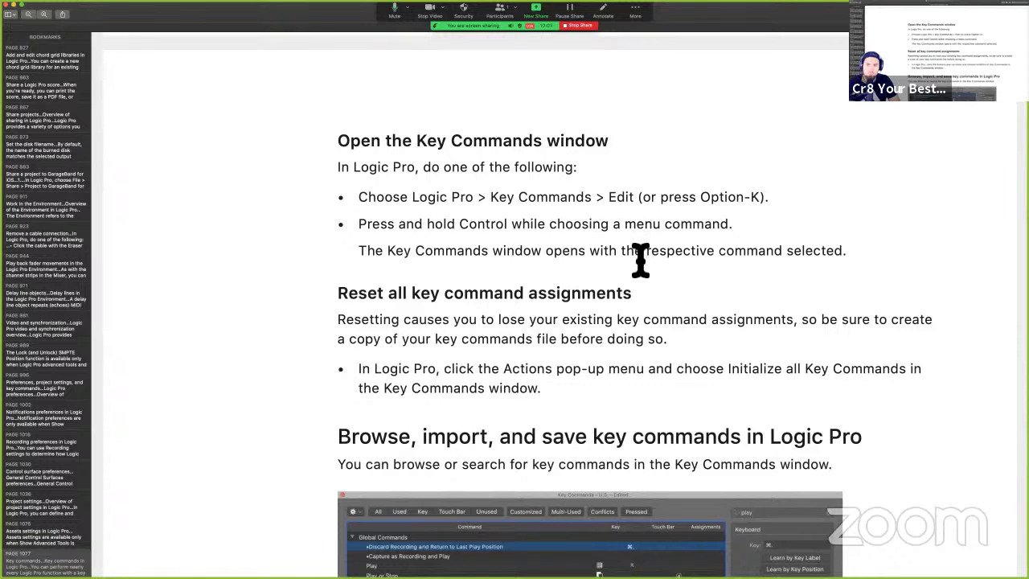
- Switch to Logic Pro and locate the command for editing key commands, without choosing it
{"action": "key", "text": "ctrl+Right"}
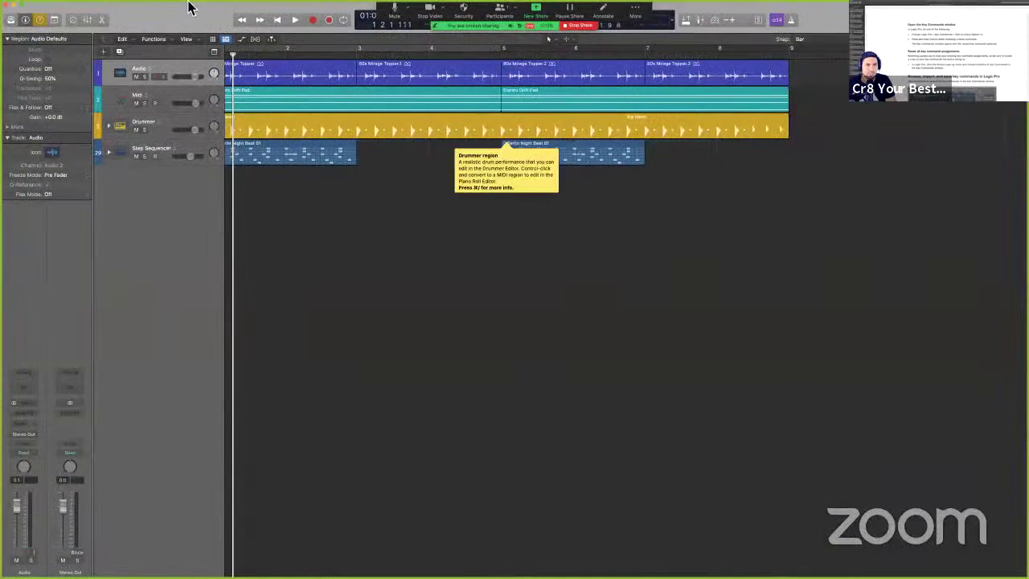
{"action": "left_click", "coordinate": [151, 5]}
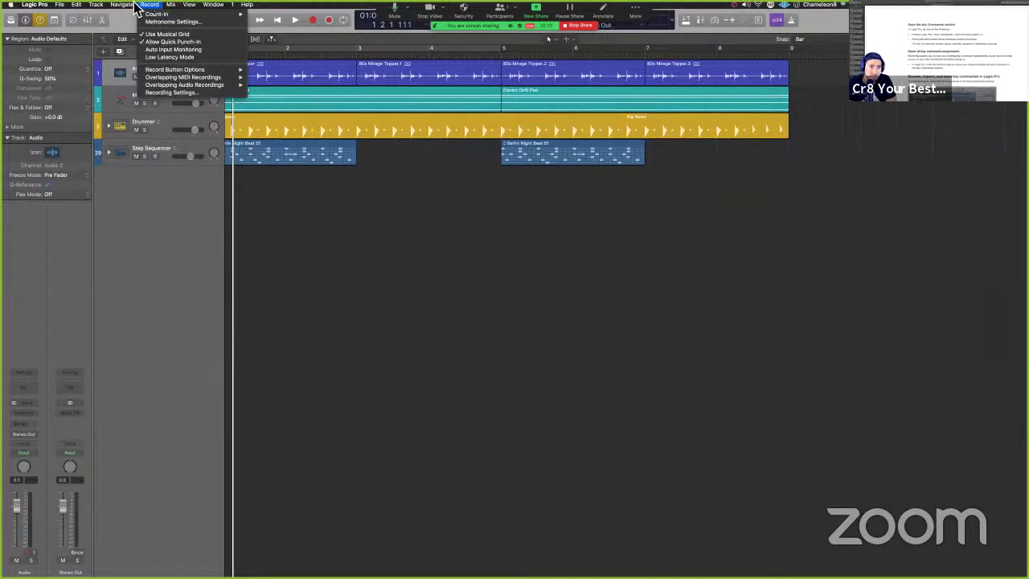
{"action": "left_click", "coordinate": [135, 6]}
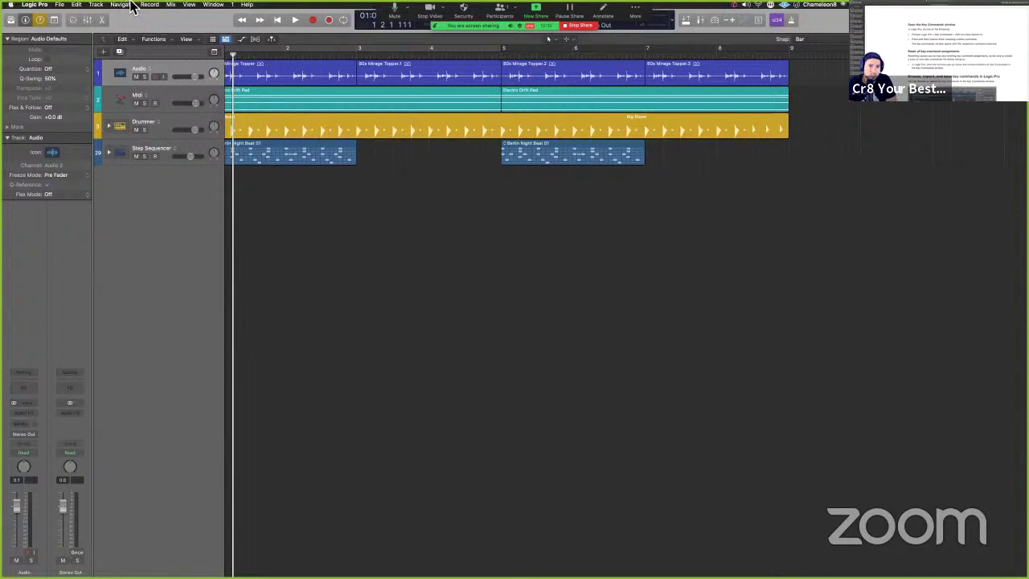
{"action": "left_click", "coordinate": [128, 5]}
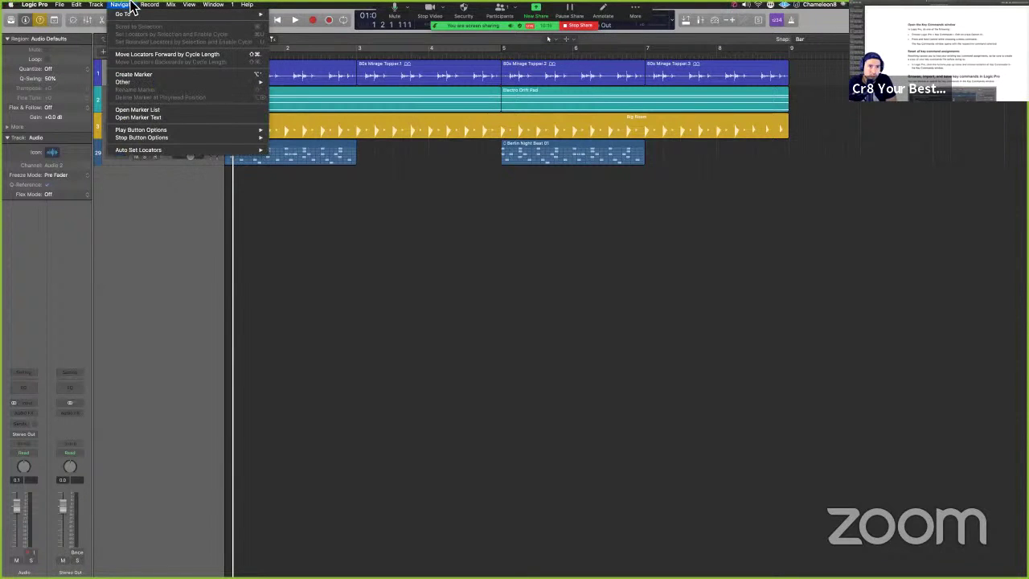
{"action": "left_click", "coordinate": [41, 5]}
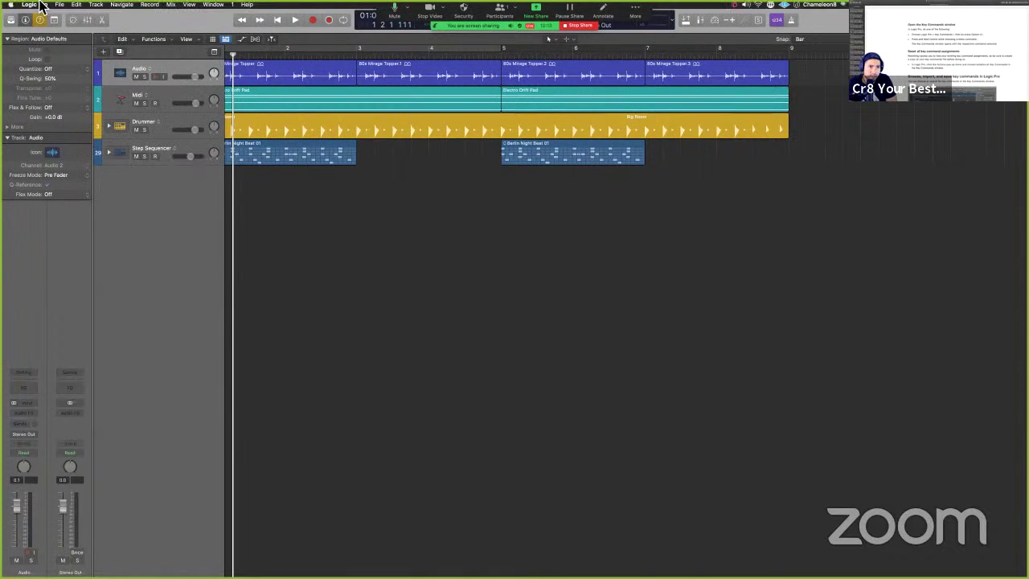
{"action": "left_click", "coordinate": [37, 4]}
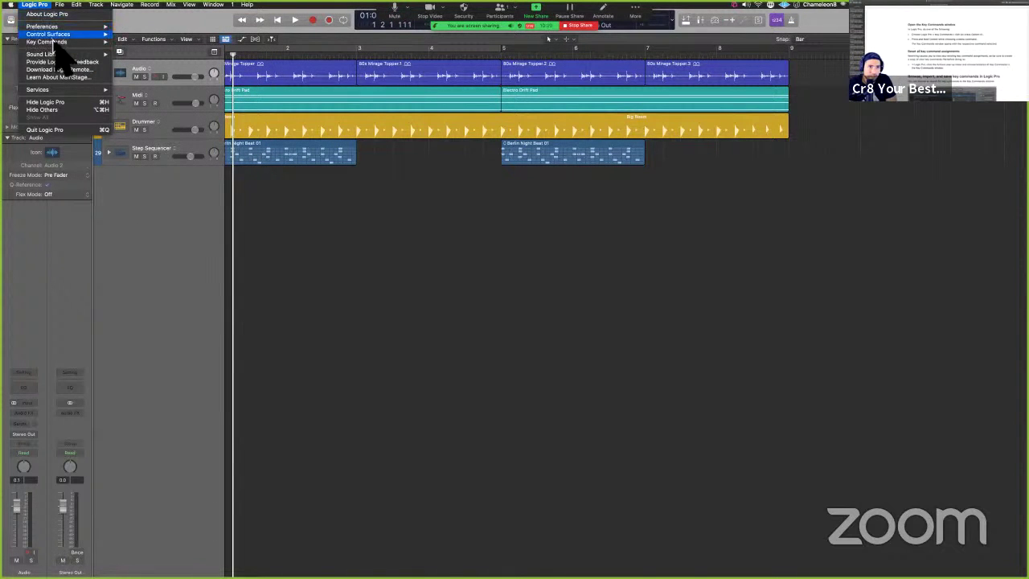
{"action": "mouse_move", "coordinate": [56, 42]}
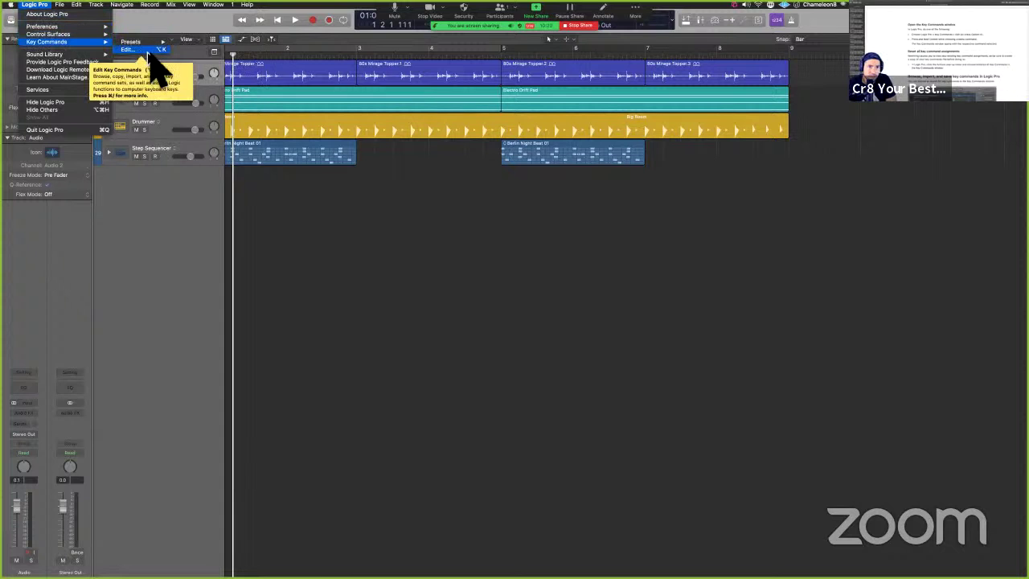
{"action": "left_click", "coordinate": [420, 230]}
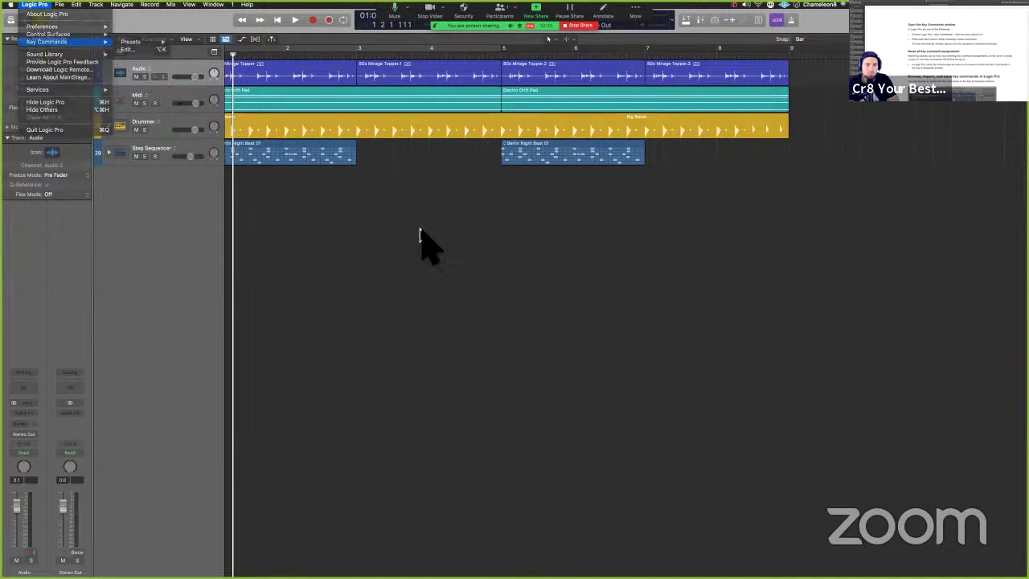
- Highlight the guide's instruction on holding Control while choosing a menu command, try it in Logic Pro with Create MIDI Region, and undo the added region
{"action": "key", "text": "ctrl+Left"}
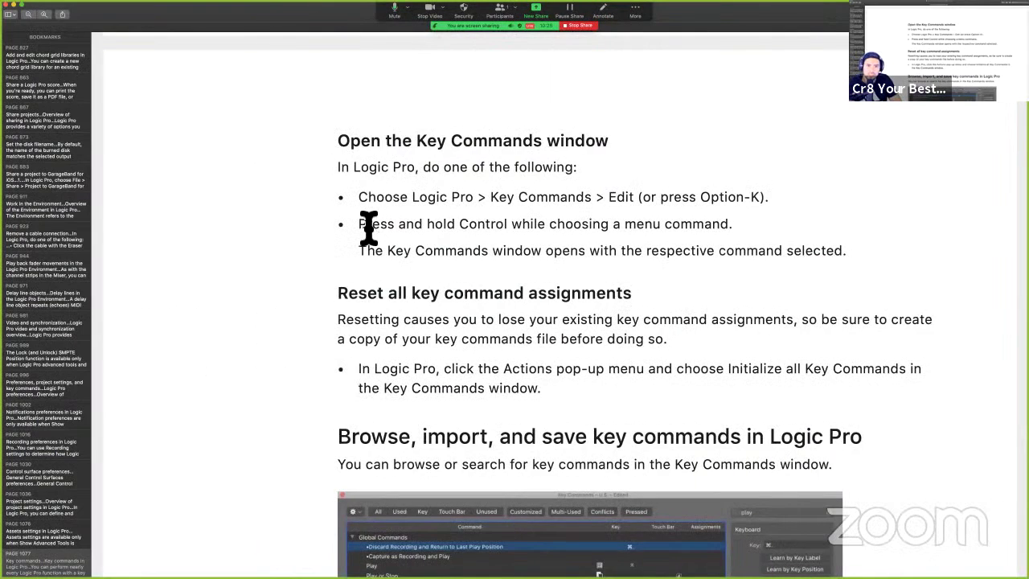
{"action": "left_click_drag", "start_coordinate": [364, 226], "coordinate": [866, 256]}
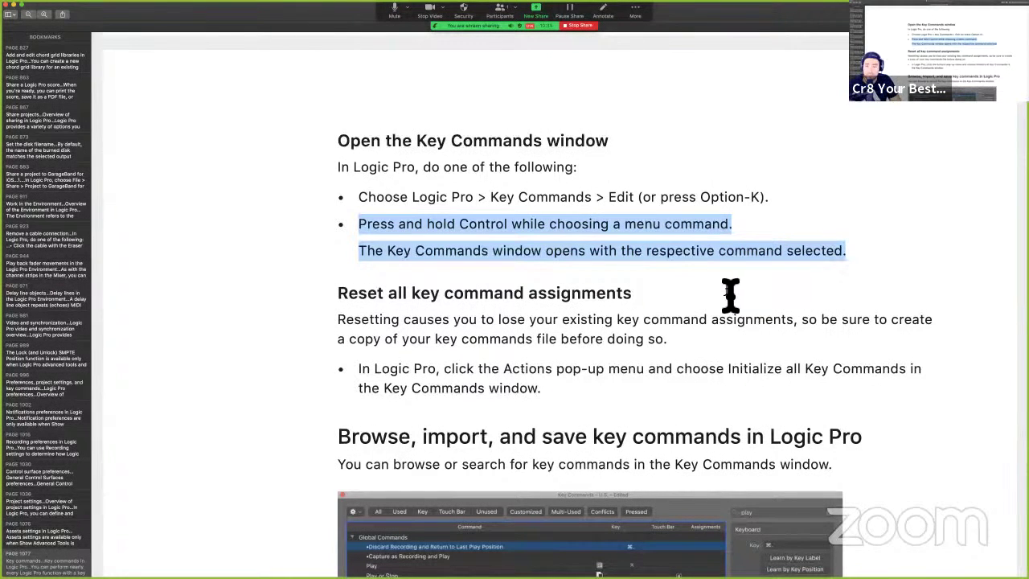
{"action": "key", "text": "ctrl+Right"}
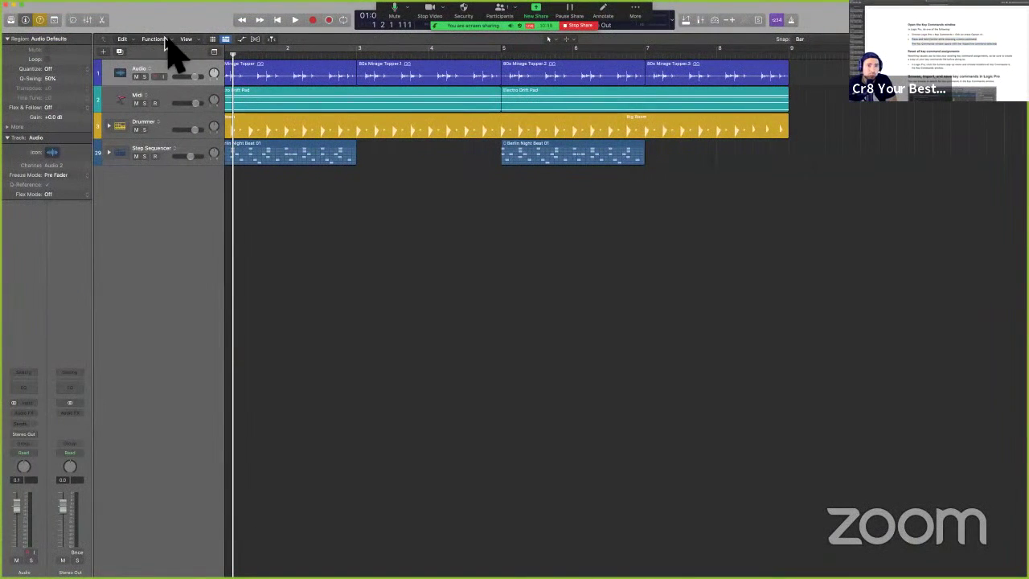
{"action": "left_click", "coordinate": [167, 40]}
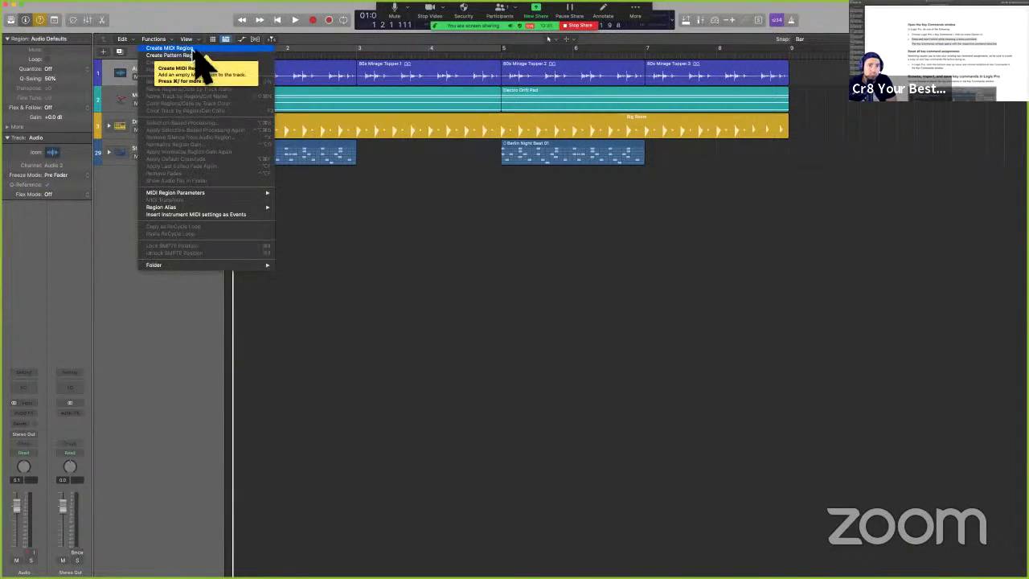
{"action": "left_click", "coordinate": [193, 49]}
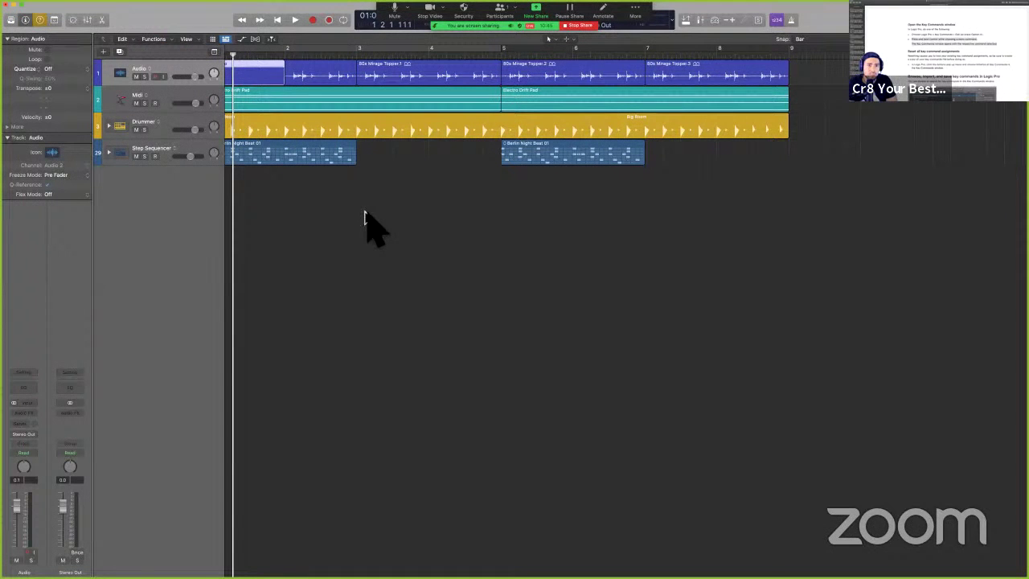
{"action": "key", "text": "super+z"}
- Return to the user guide in Preview, read the section on resetting all key command assignments, and highlight its mention of the Actions pop-up menu
{"action": "key", "text": "ctrl+Left"}
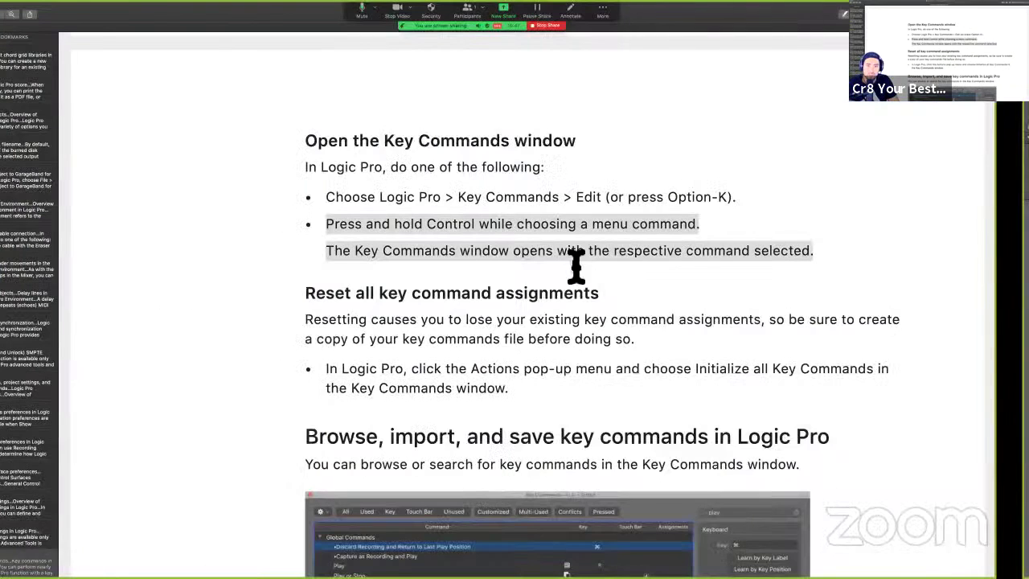
{"action": "scroll", "coordinate": [572, 263], "scroll_direction": "down", "scroll_amount": 2}
{"action": "scroll", "coordinate": [532, 294], "scroll_direction": "down", "scroll_amount": 1}
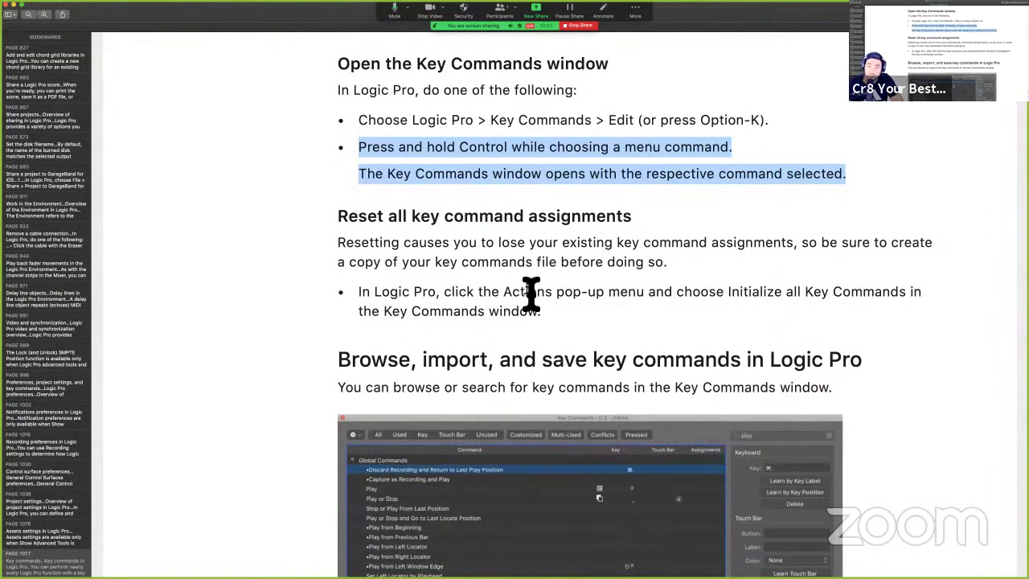
{"action": "scroll", "coordinate": [528, 291], "scroll_direction": "down", "scroll_amount": 2}
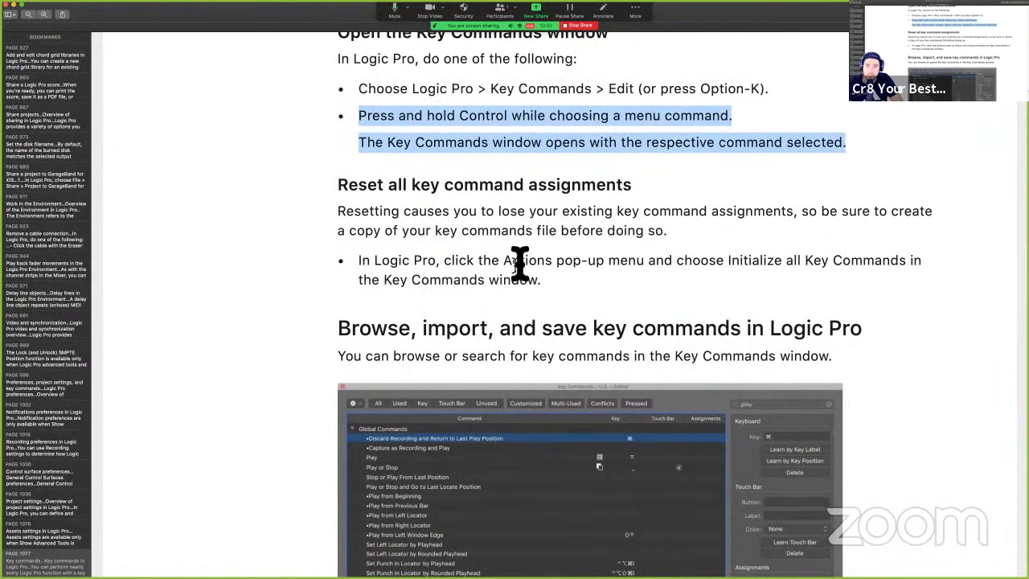
{"action": "left_click_drag", "start_coordinate": [517, 263], "coordinate": [578, 264]}
- Open the Key Commands window in Logic Pro and examine the Actions options, including Initialize all Key Commands, without choosing one
{"action": "key", "text": "ctrl+Right"}
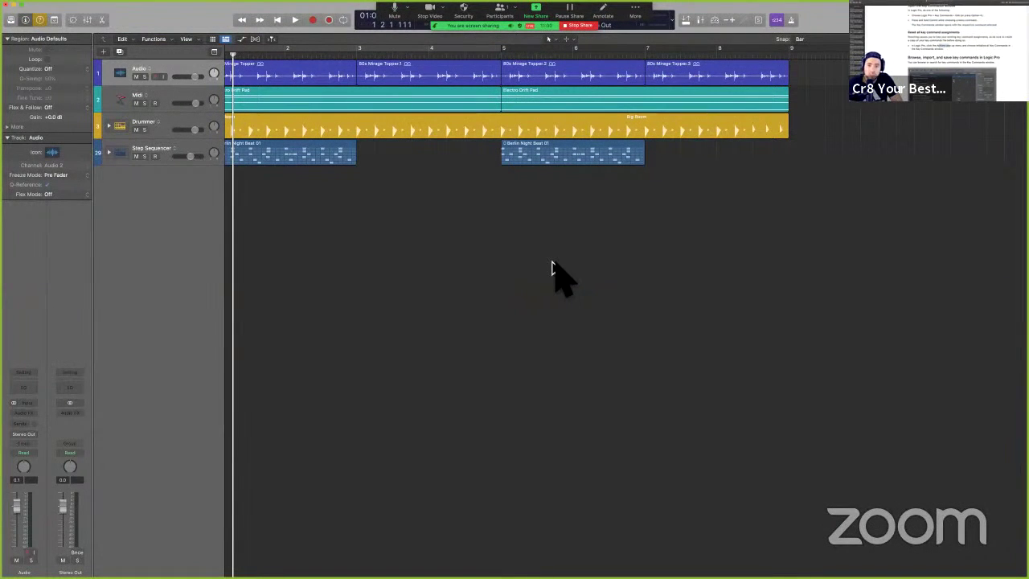
{"action": "key", "text": "alt+k"}
{"action": "left_click", "coordinate": [330, 135]}
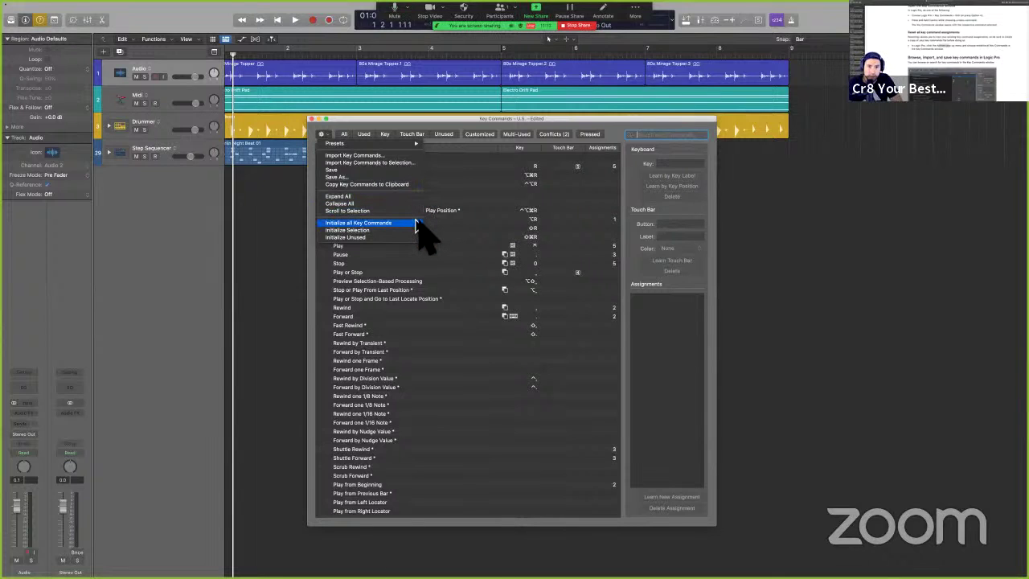
{"action": "left_click", "coordinate": [521, 185]}
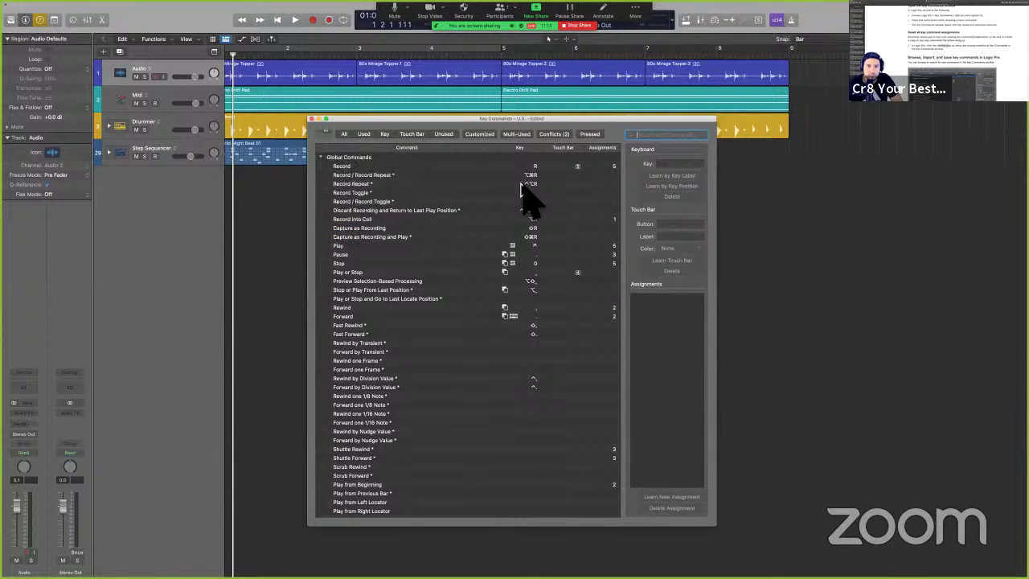
- Return to the user guide, highlight the heading "Reset all key command assignments", and read on to the section on browsing, importing and saving key commands
{"action": "key", "text": "ctrl+Left"}
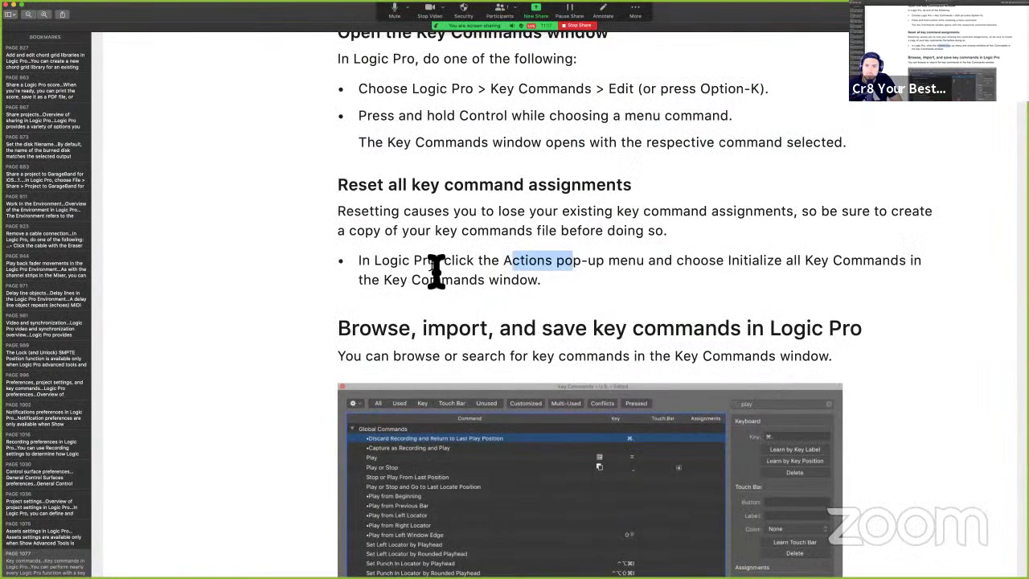
{"action": "left_click", "coordinate": [710, 264]}
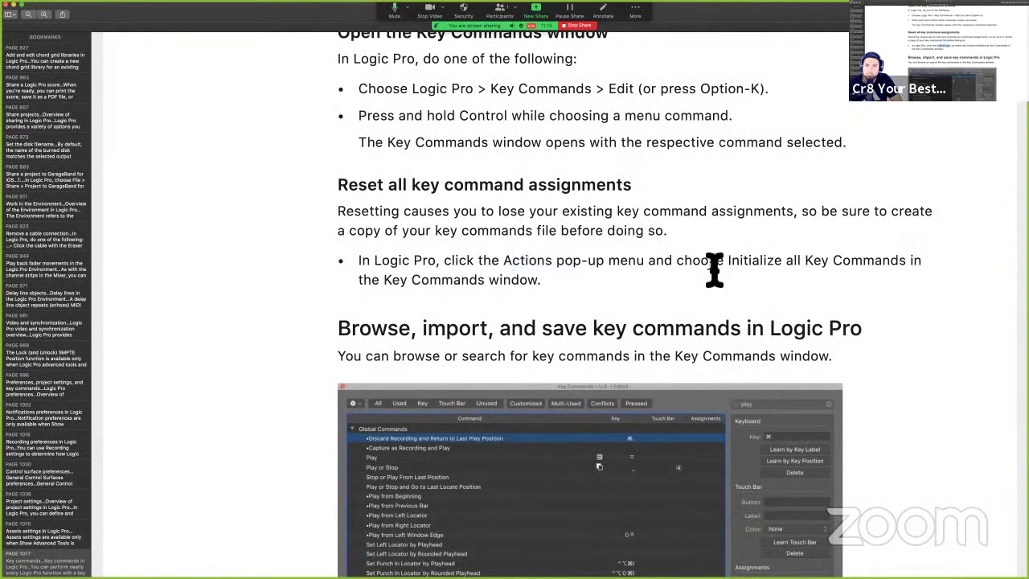
{"action": "left_click", "coordinate": [810, 265]}
{"action": "left_click_drag", "start_coordinate": [339, 185], "coordinate": [641, 198]}
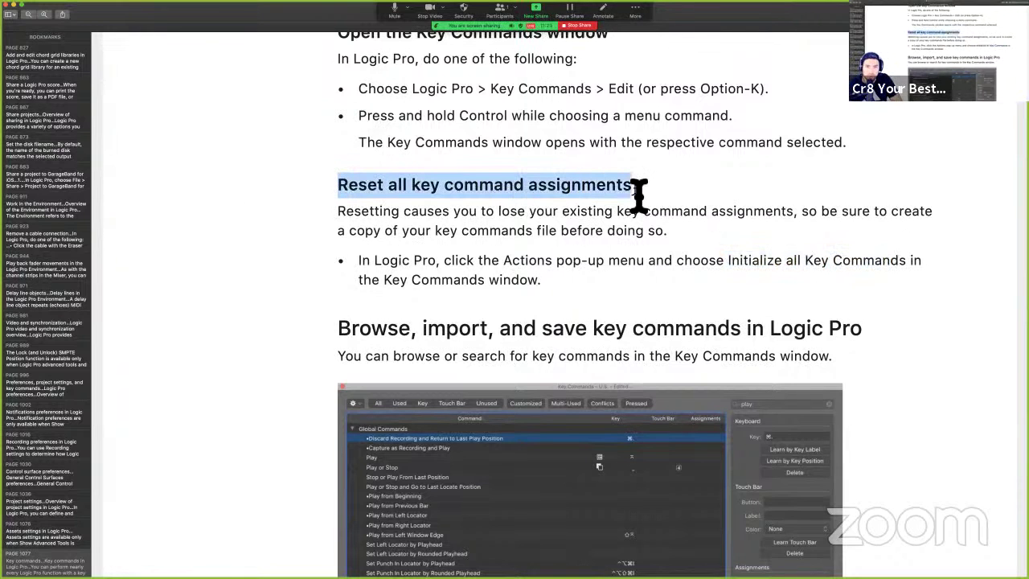
{"action": "scroll", "coordinate": [641, 200], "scroll_direction": "down", "scroll_amount": 1}
{"action": "scroll", "coordinate": [539, 200], "scroll_direction": "down", "scroll_amount": 7}
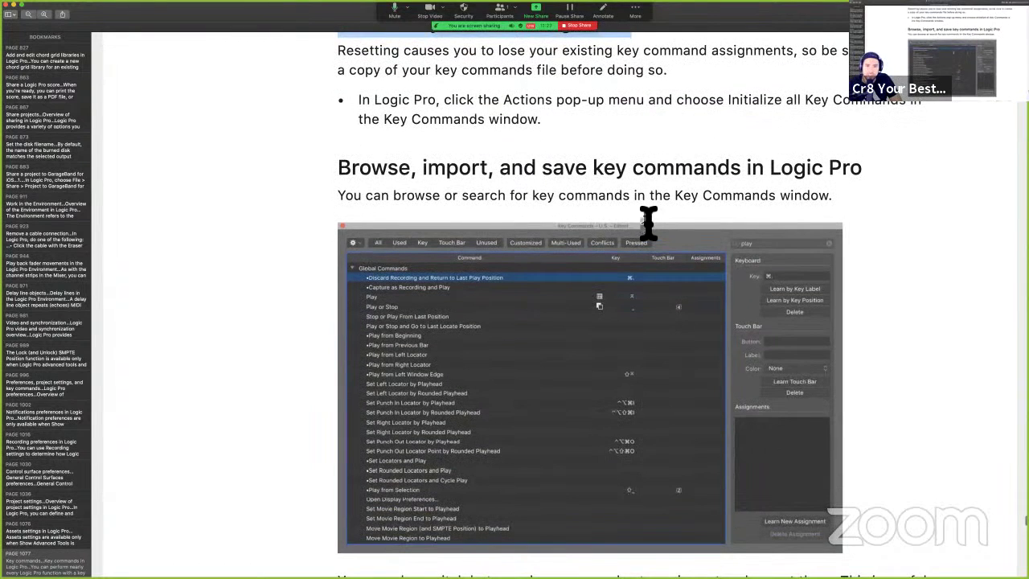
{"action": "scroll", "coordinate": [648, 225], "scroll_direction": "down", "scroll_amount": 3}
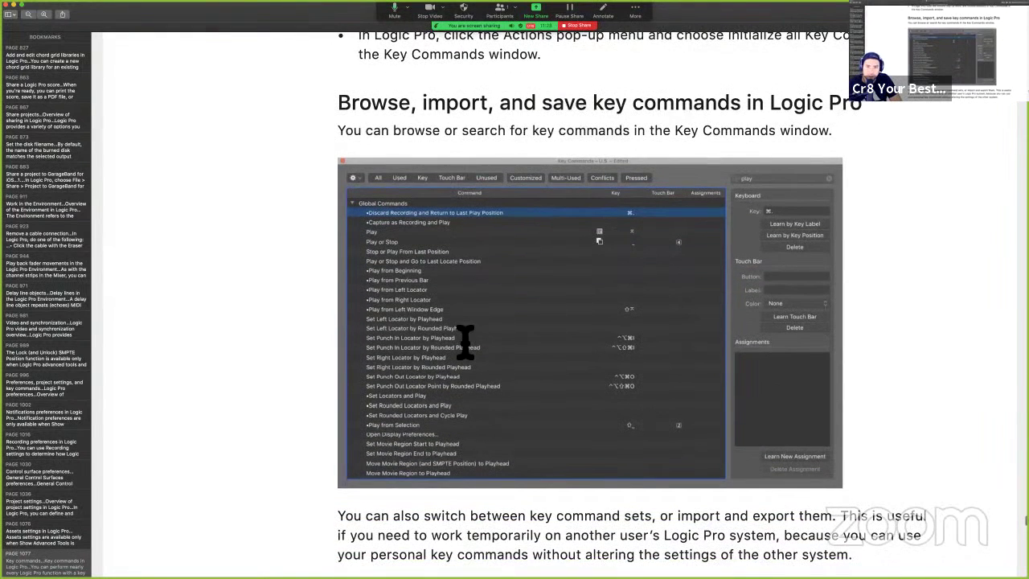
- Open the Key Commands window in Logic Pro, search it for "playhead", and clear the search
{"action": "key", "text": "ctrl+Right"}
{"action": "key", "text": "alt+k"}
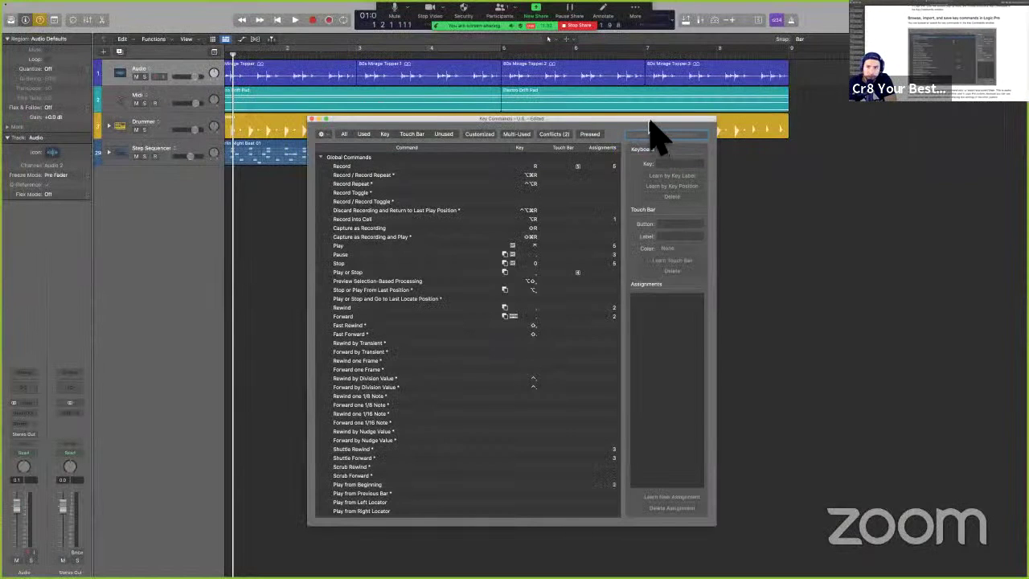
{"action": "left_click_drag", "start_coordinate": [651, 129], "coordinate": [665, 136]}
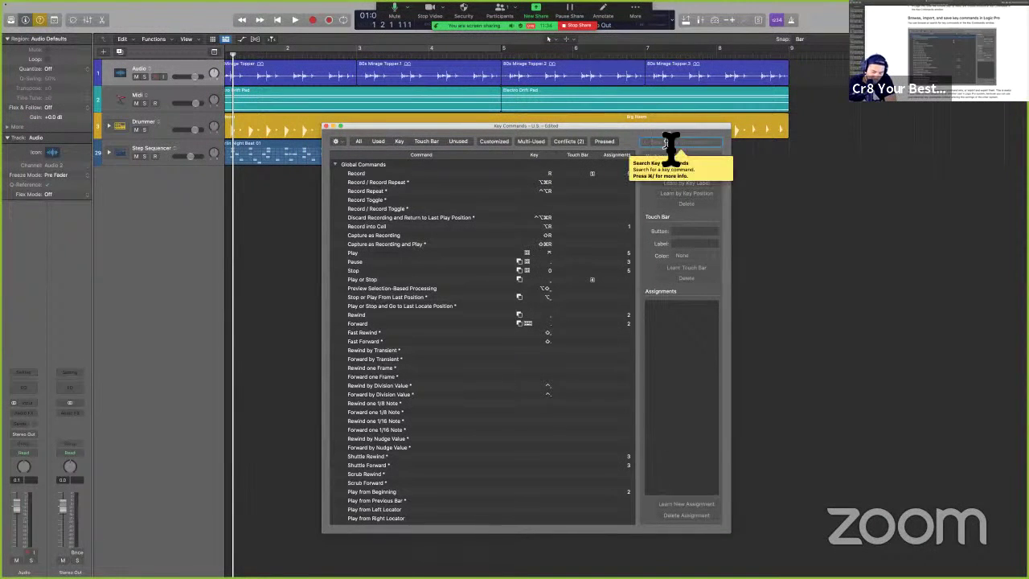
{"action": "type", "text": "playhead"}
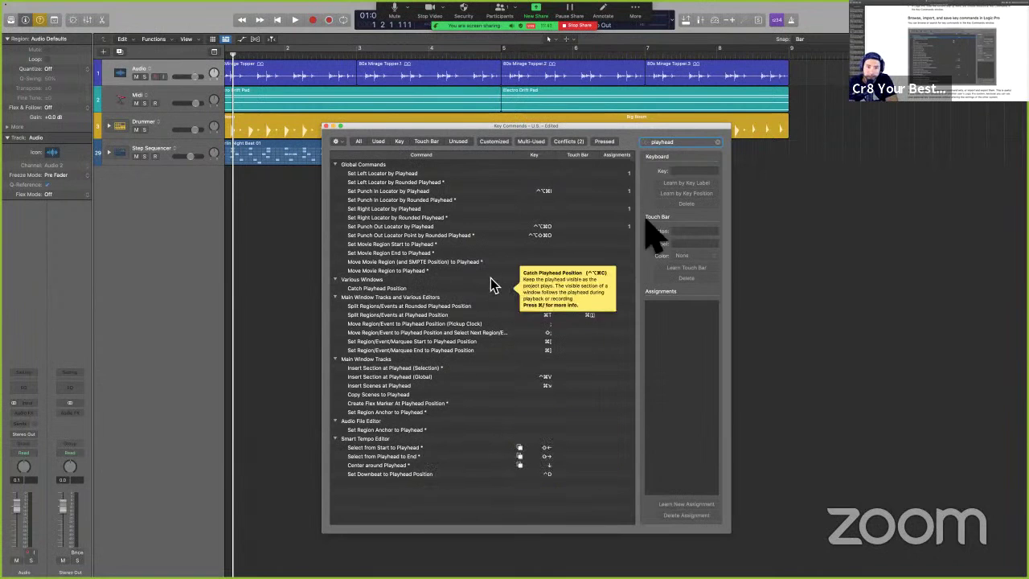
{"action": "left_click", "coordinate": [713, 136]}
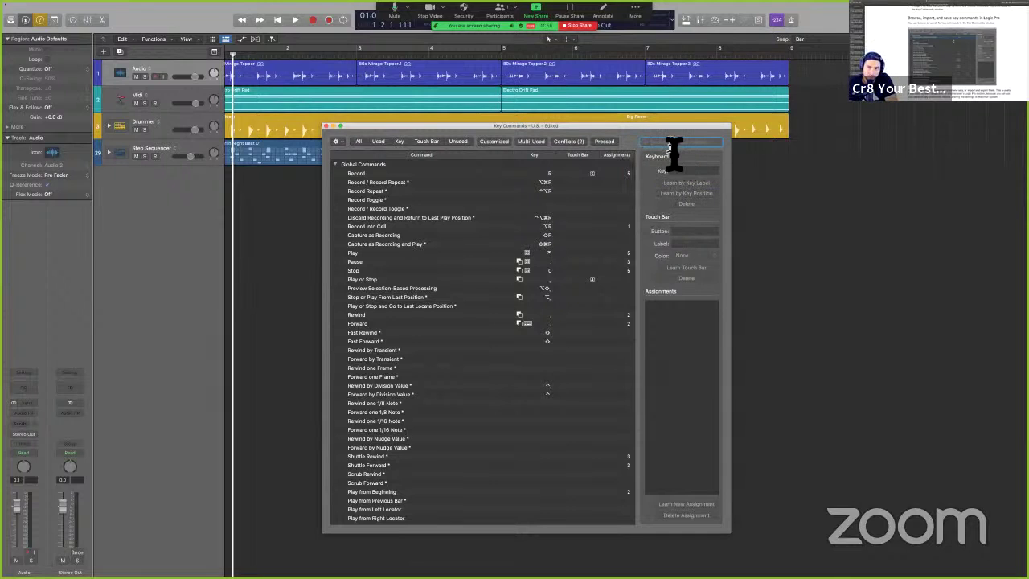
- Search the key commands for "playhead", and replace that search with "play"
{"action": "type", "text": "playhe"}
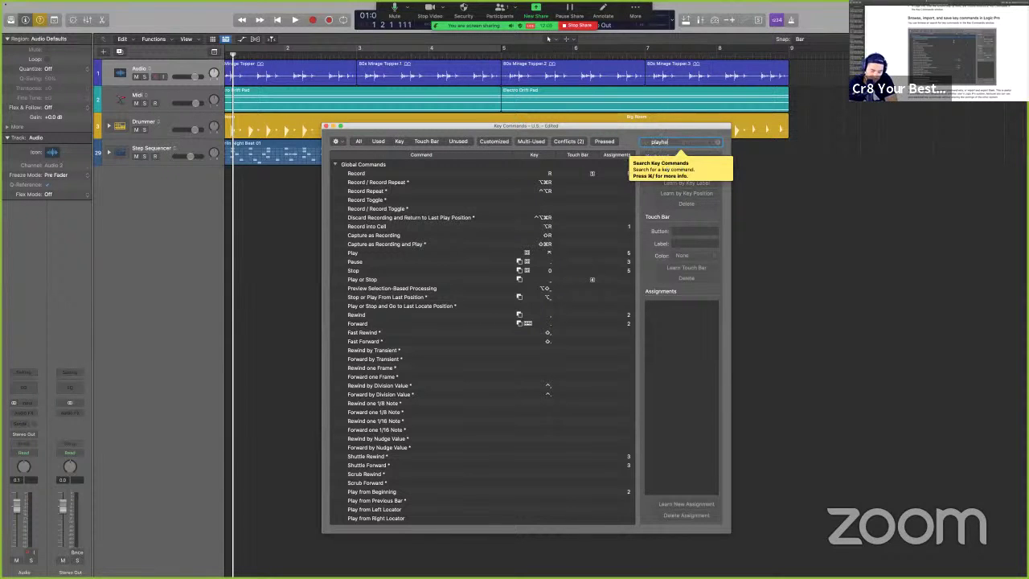
{"action": "type", "text": "ad"}
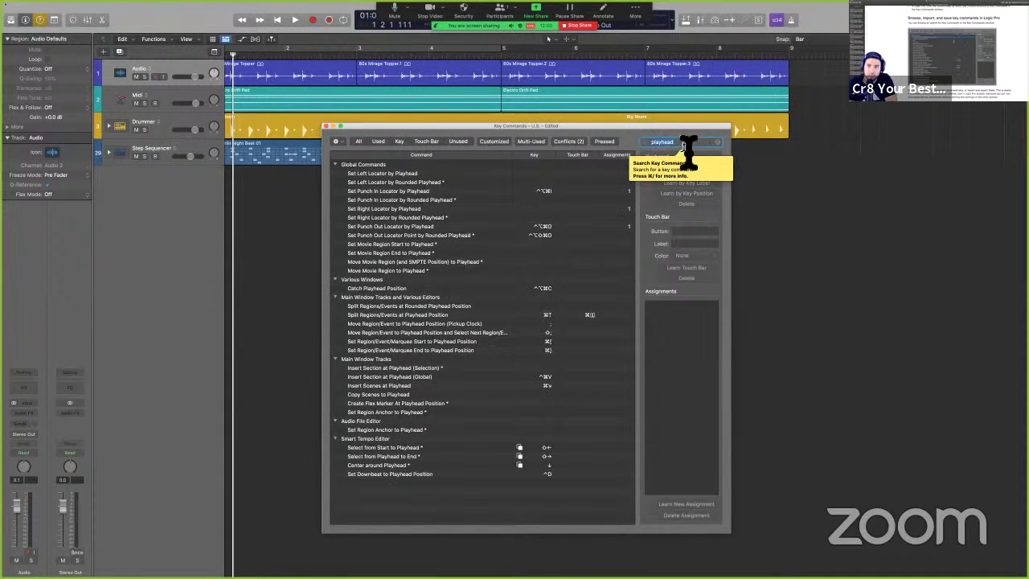
{"action": "type", "text": "pla"}
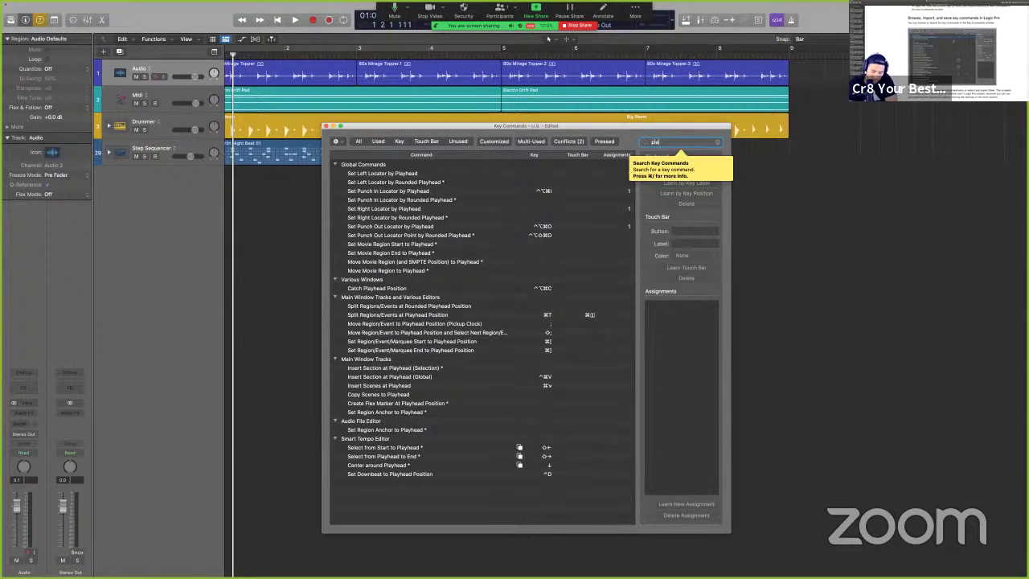
{"action": "type", "text": "y"}
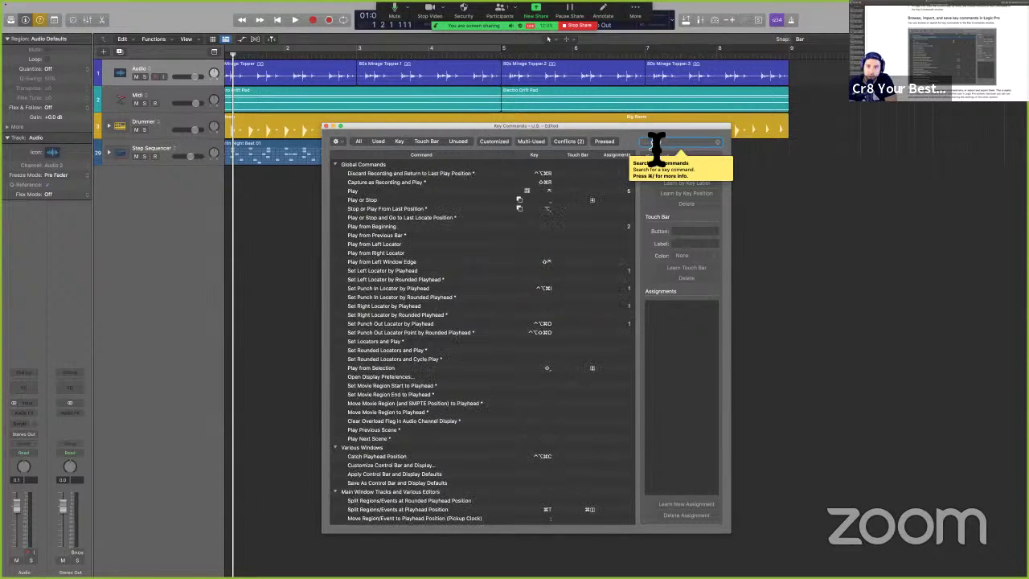
- Examine the recent search terms in the Key Commands window, and clear the "play" search
{"action": "left_click", "coordinate": [646, 142]}
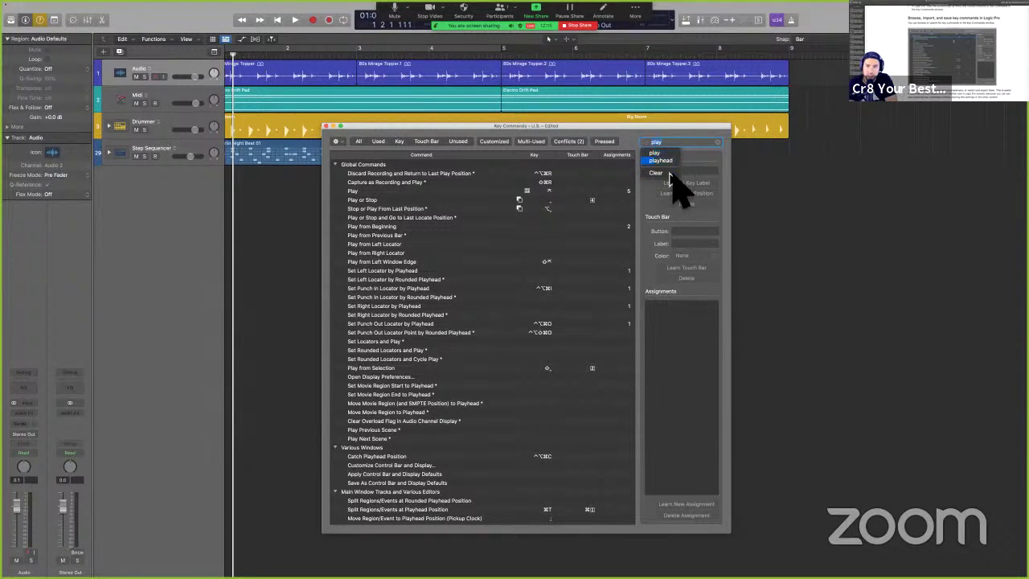
{"action": "left_click", "coordinate": [665, 175]}
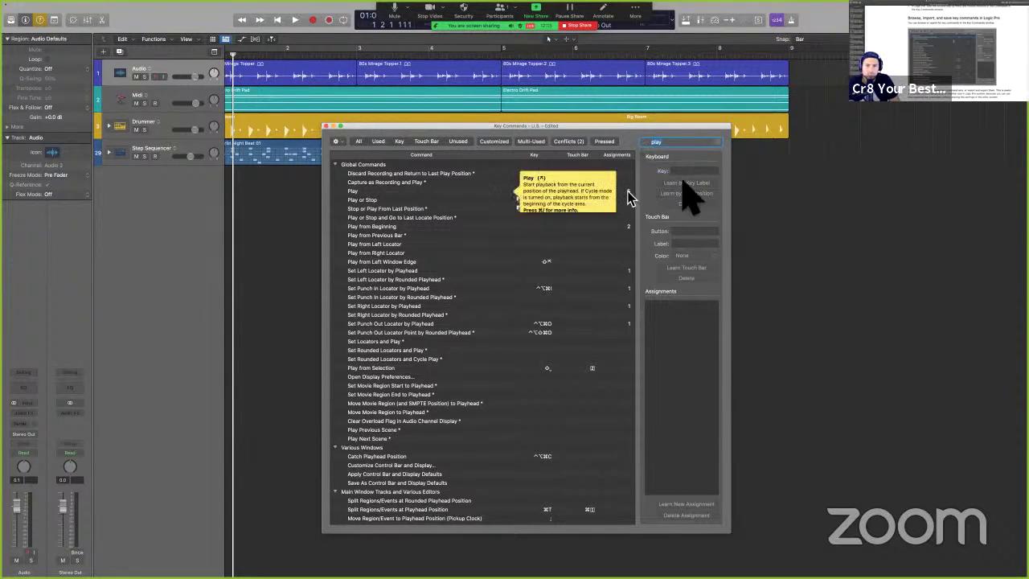
{"action": "left_click", "coordinate": [719, 143]}
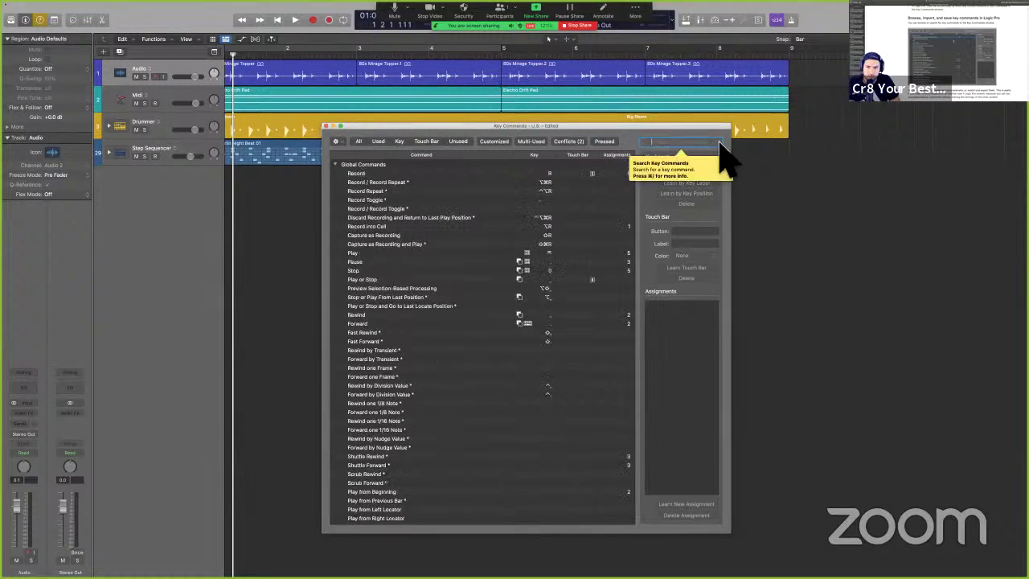
- Select Stop or Play From Last Position, and locate the commands assigned to ⇧⌘U and ⇧/ in the full list
{"action": "left_click", "coordinate": [448, 297]}
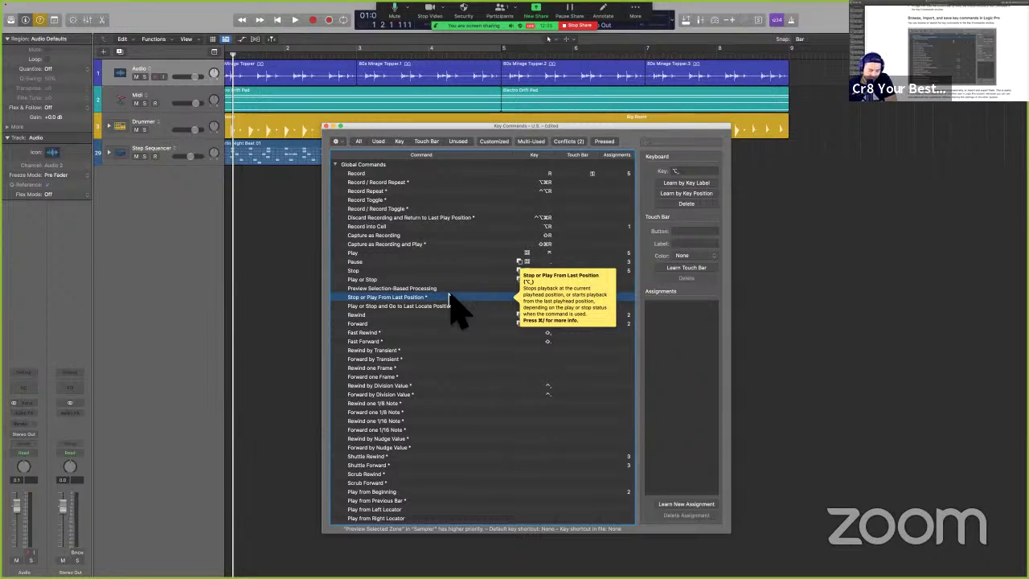
{"action": "key", "text": "shift+super+u"}
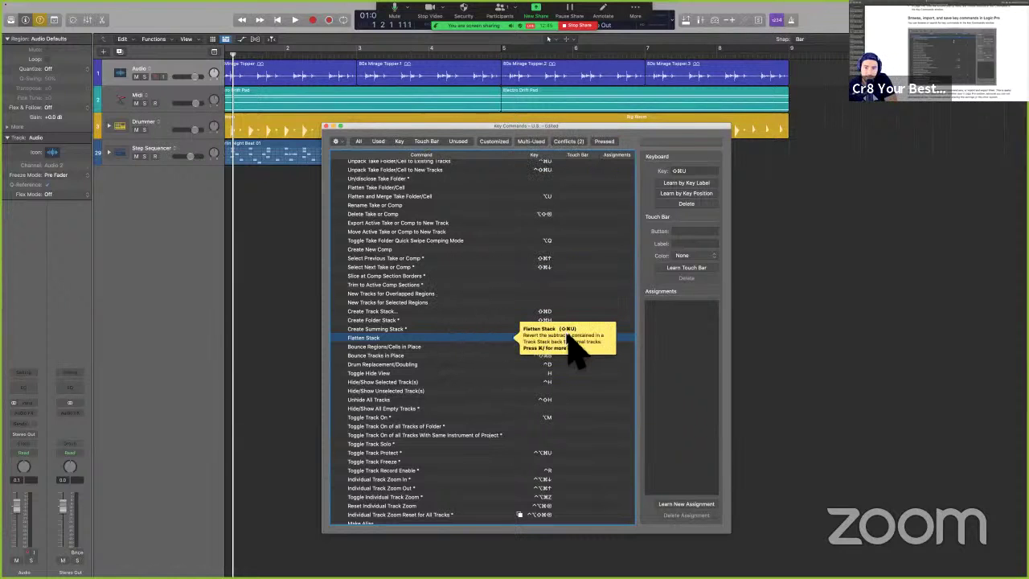
{"action": "key", "text": "shift+slash"}
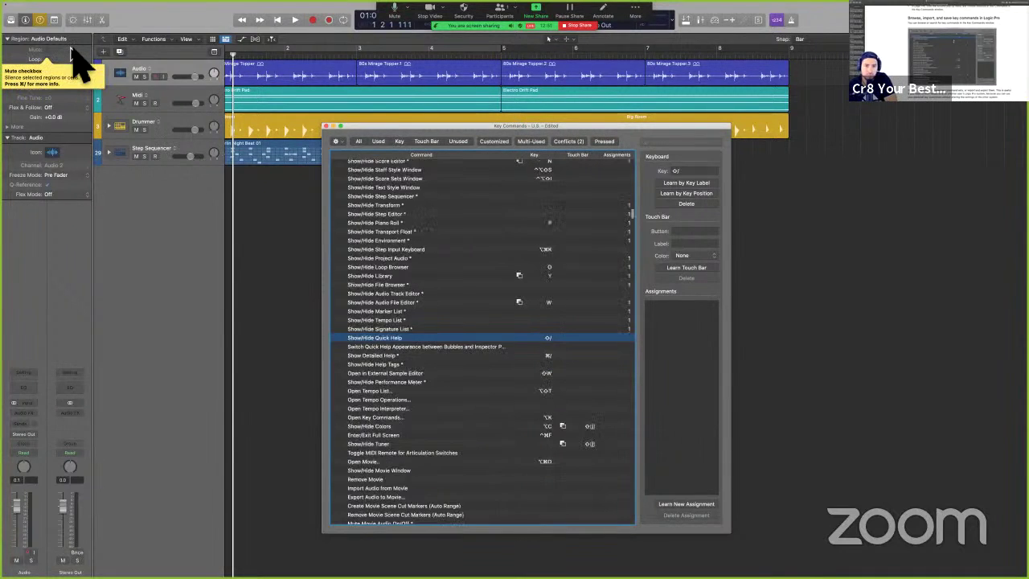
- Hide the Quick Help bubbles from the main window, and locate the command assigned to ⇧⌘U in the key command list again
{"action": "left_click", "coordinate": [292, 304]}
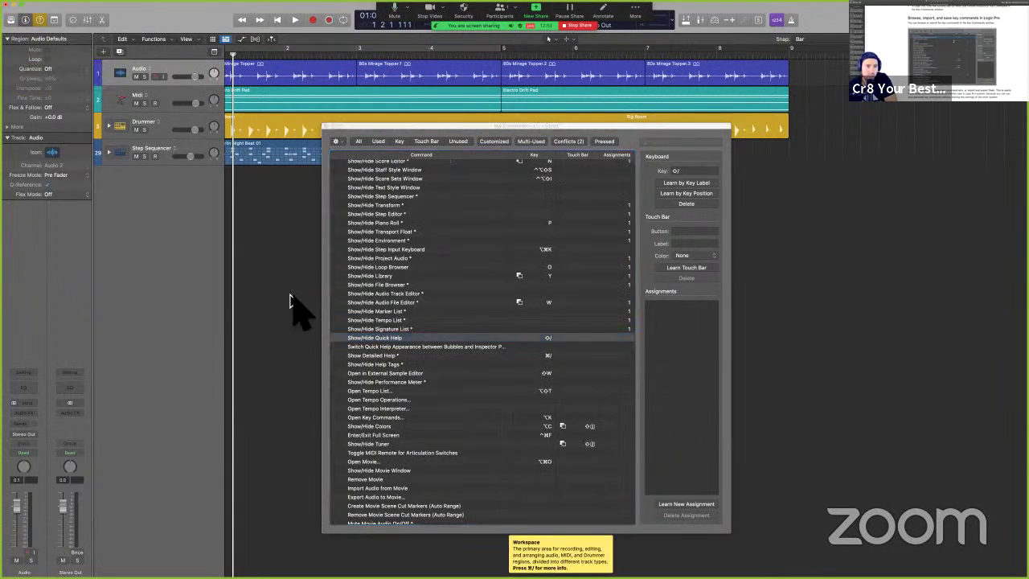
{"action": "left_click", "coordinate": [500, 344]}
{"action": "key", "text": "shift+super+u"}
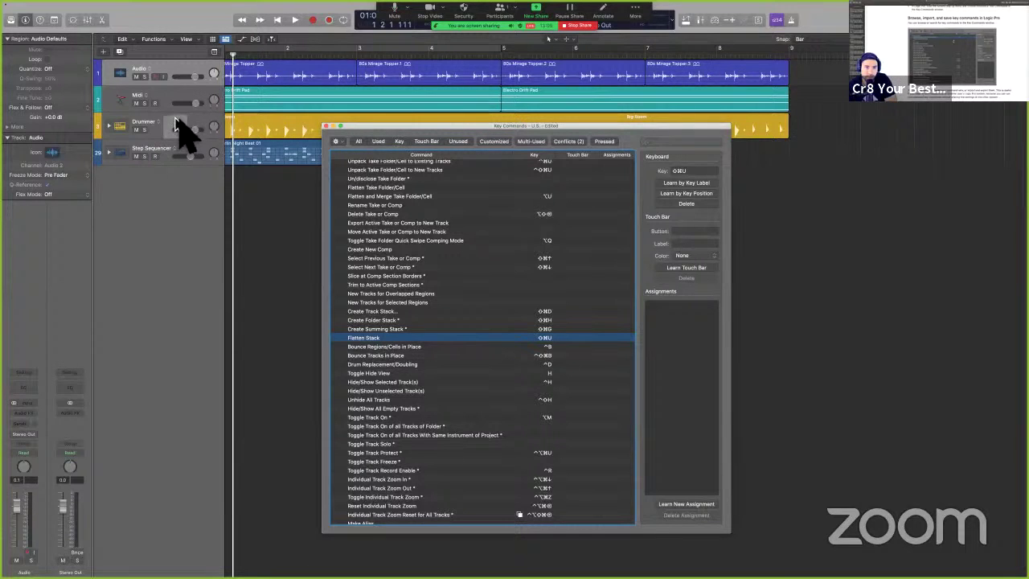
- Open the Drummer track stack, select its Kick 1 subtrack, and reselect and close the Drummer stack
{"action": "left_click", "coordinate": [179, 129]}
{"action": "key", "text": "shift+super+u"}
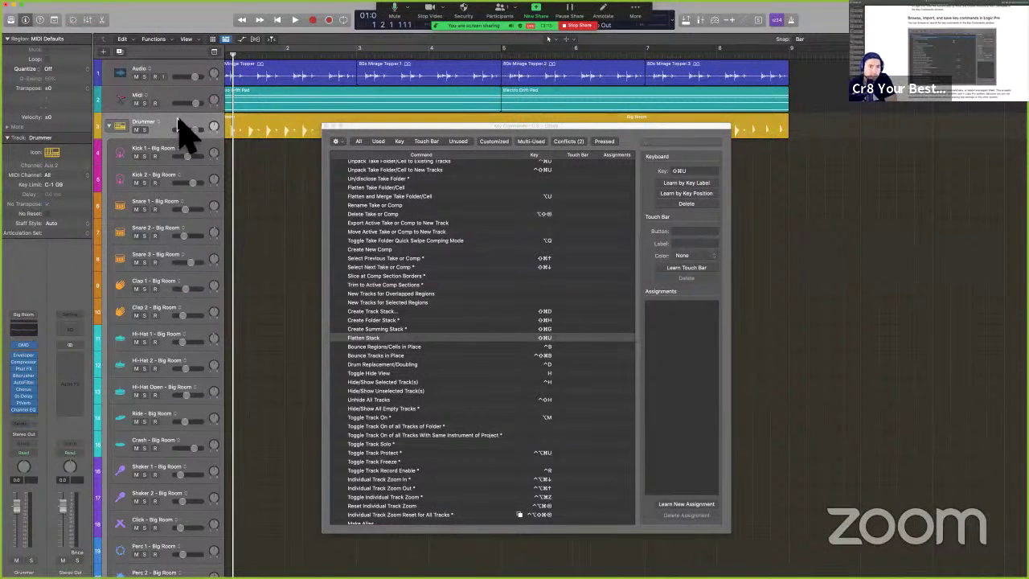
{"action": "key", "text": "Down"}
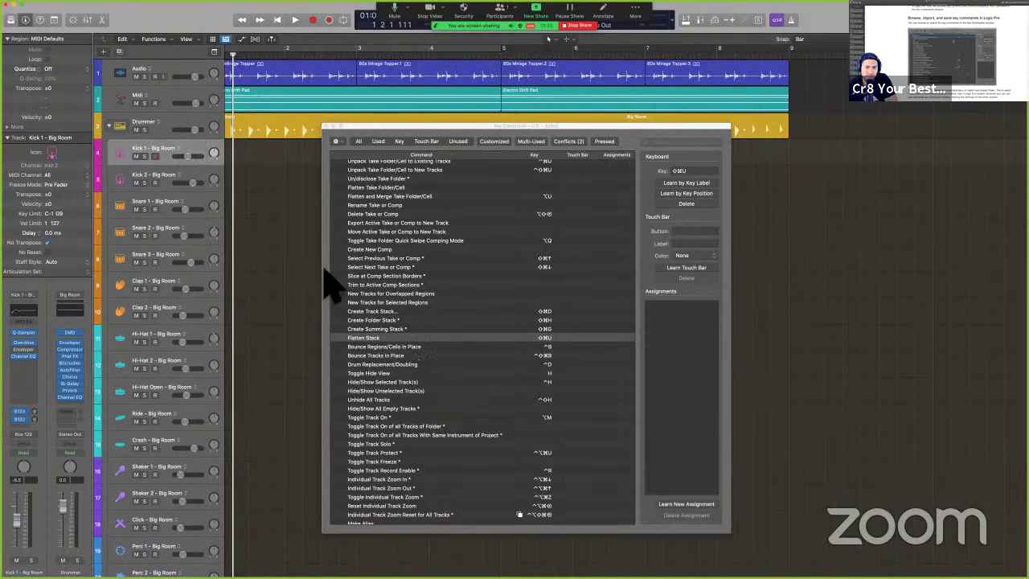
{"action": "left_click", "coordinate": [189, 119]}
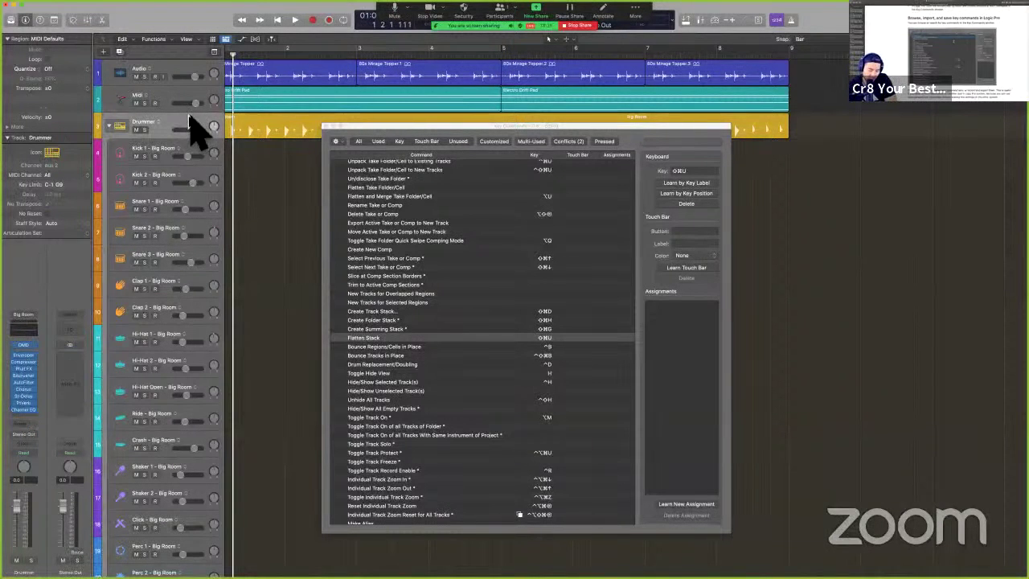
{"action": "left_click", "coordinate": [189, 117]}
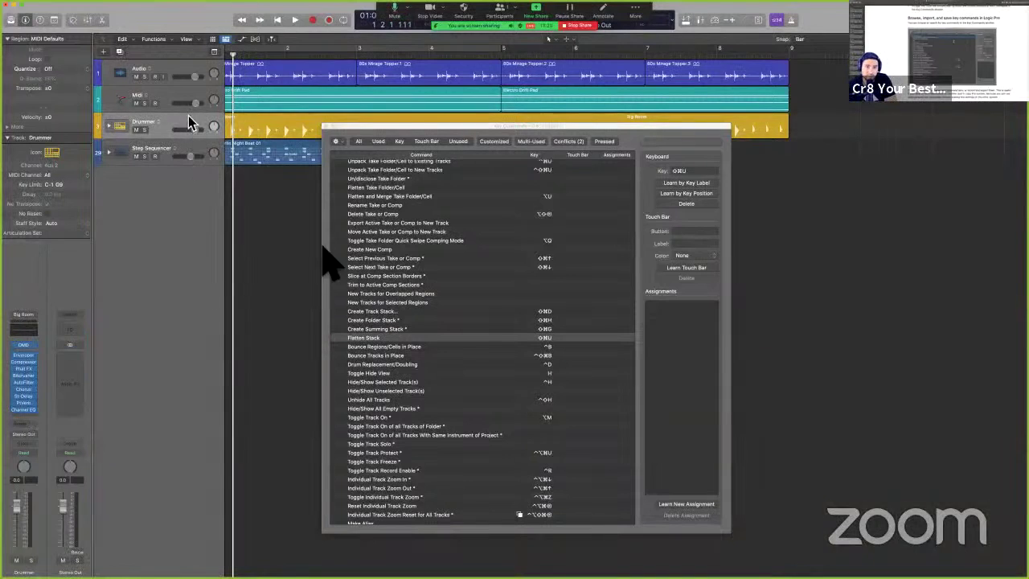
- Locate the command assigned to ⌃⌘← in the Key Commands window, and trace which command group it belongs to
{"action": "left_click", "coordinate": [505, 246]}
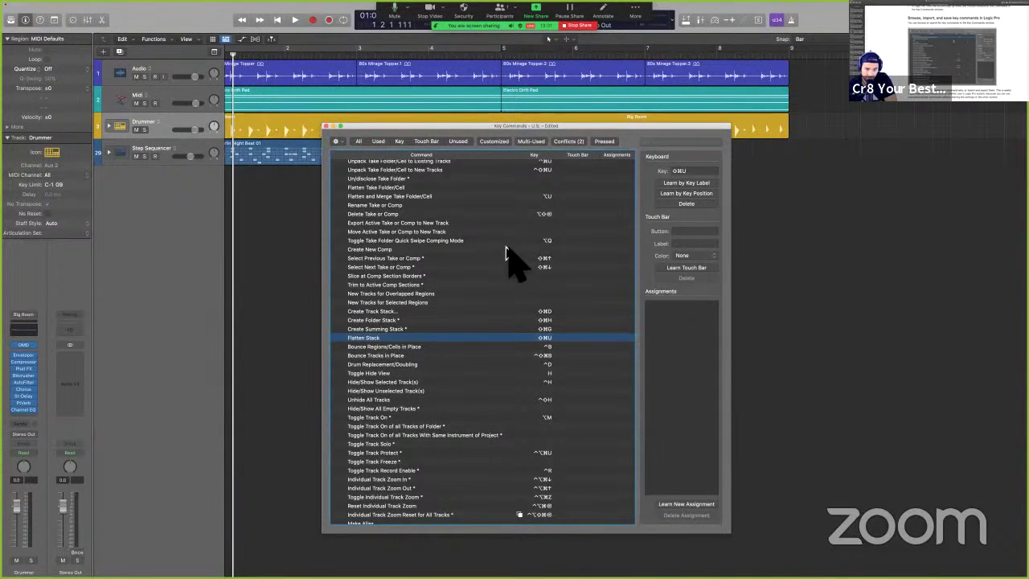
{"action": "left_click", "coordinate": [505, 249]}
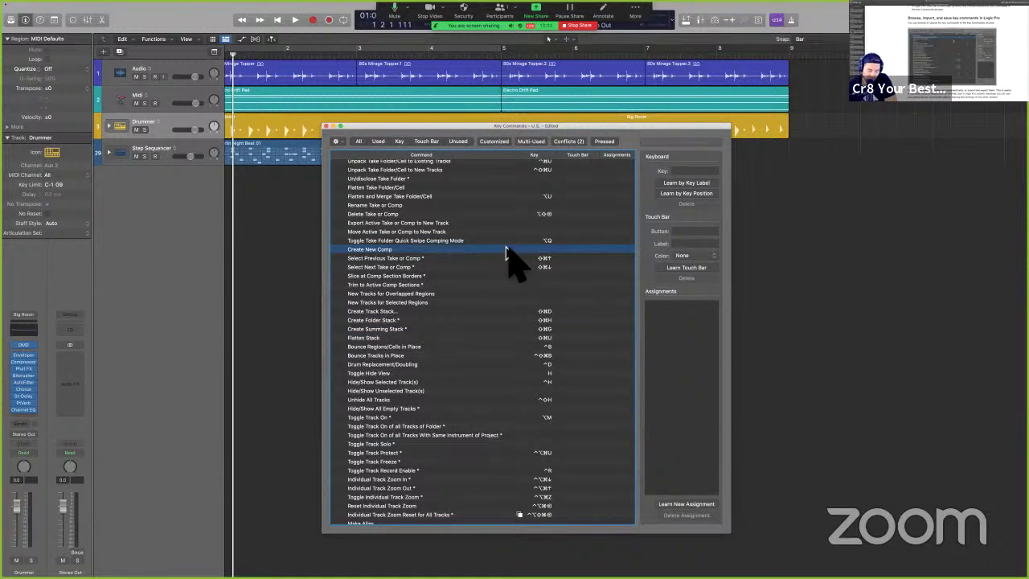
{"action": "key", "text": "ctrl+super+Left"}
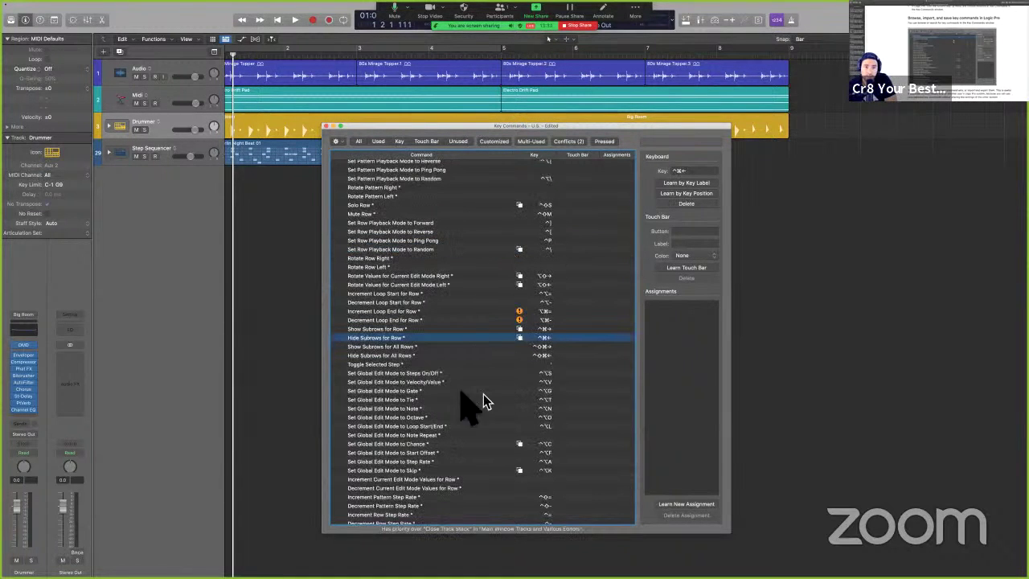
{"action": "scroll", "coordinate": [455, 346], "scroll_direction": "up", "scroll_amount": 15}
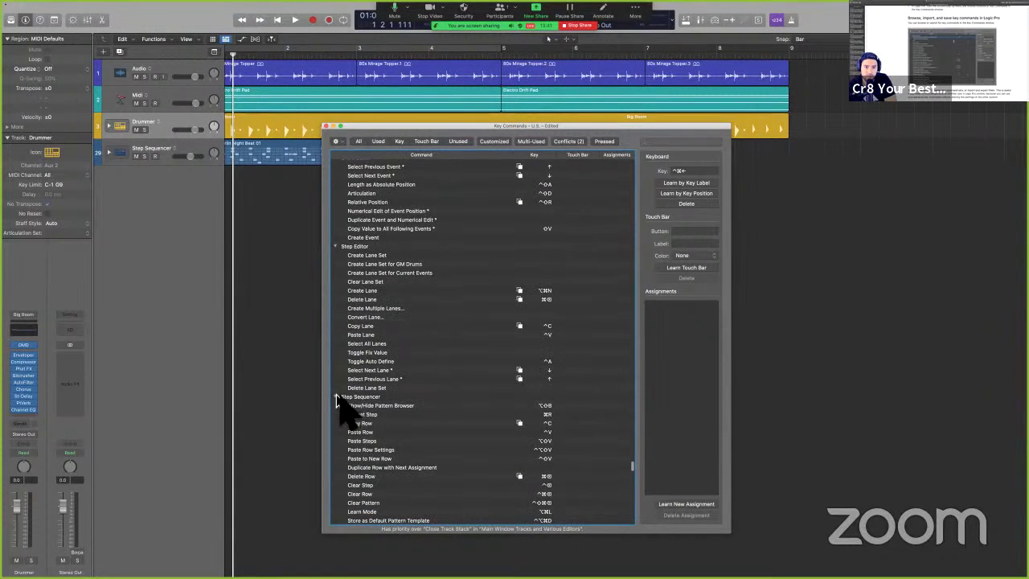
- Collapse the Step Sequencer command group, select Create Lane, and locate the command assigned to ⌃⌘← again
{"action": "left_click", "coordinate": [336, 397]}
{"action": "left_click", "coordinate": [418, 291]}
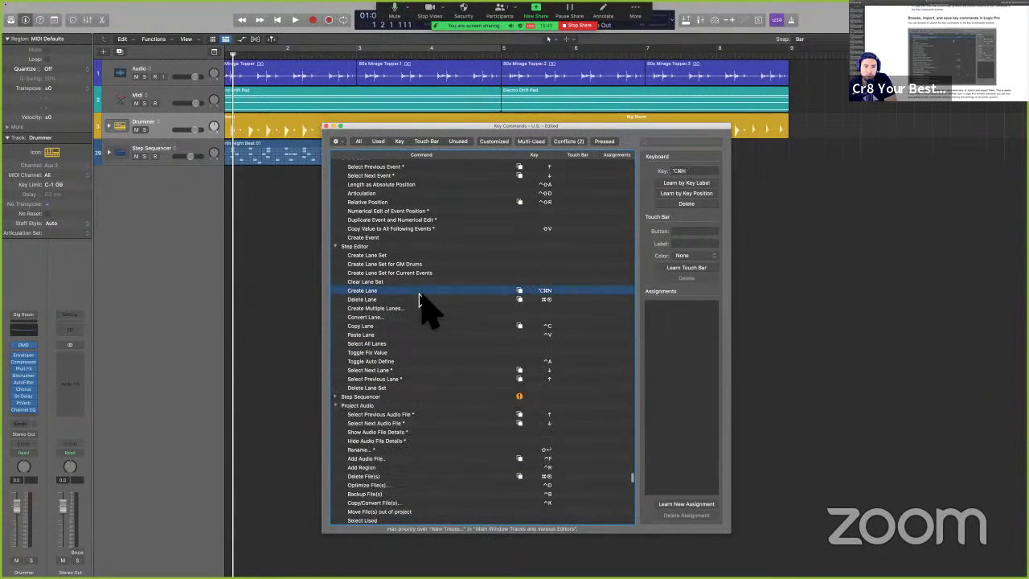
{"action": "key", "text": "ctrl+super+Right"}
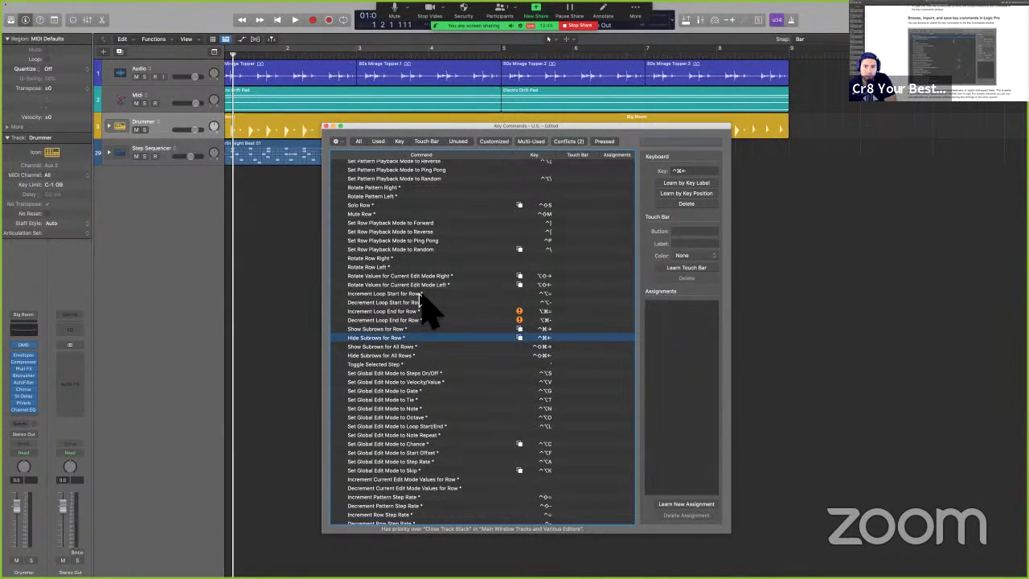
{"action": "key", "text": "ctrl+super+Left"}
- Search the key commands for "track stack", select Close Track Stack, and clear the search to find it in the full list
{"action": "left_click", "coordinate": [660, 143]}
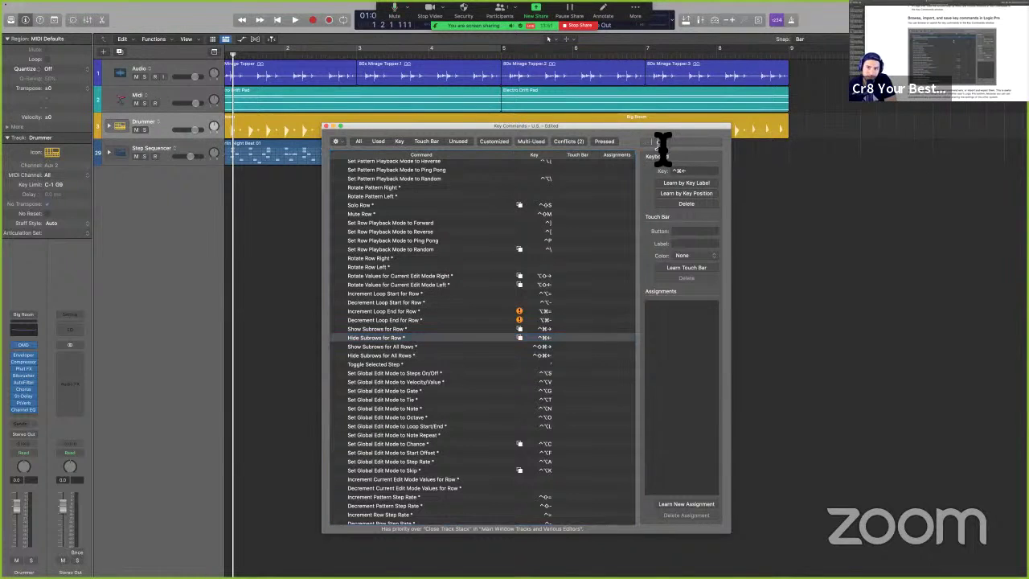
{"action": "type", "text": "track sta"}
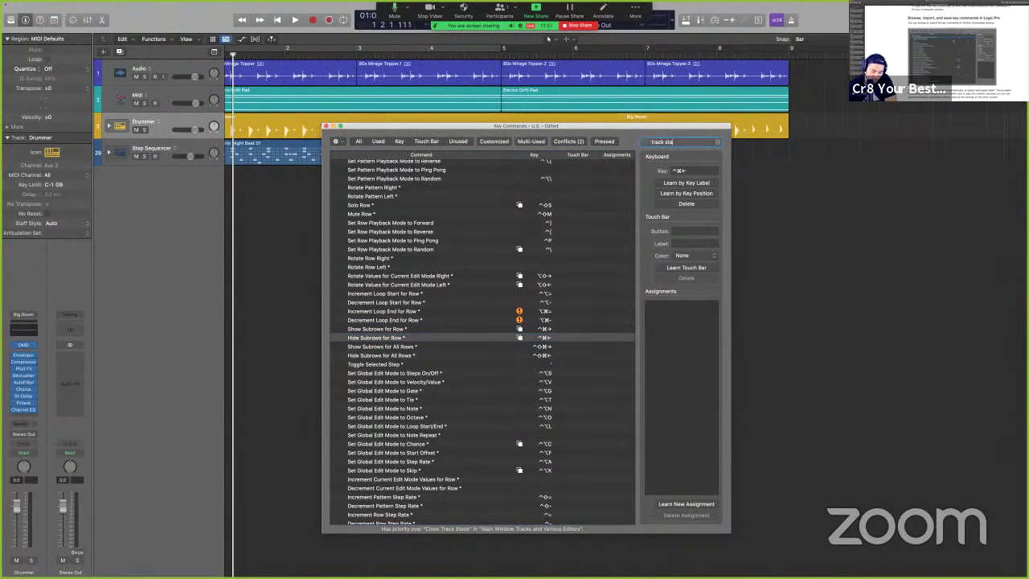
{"action": "type", "text": "ck"}
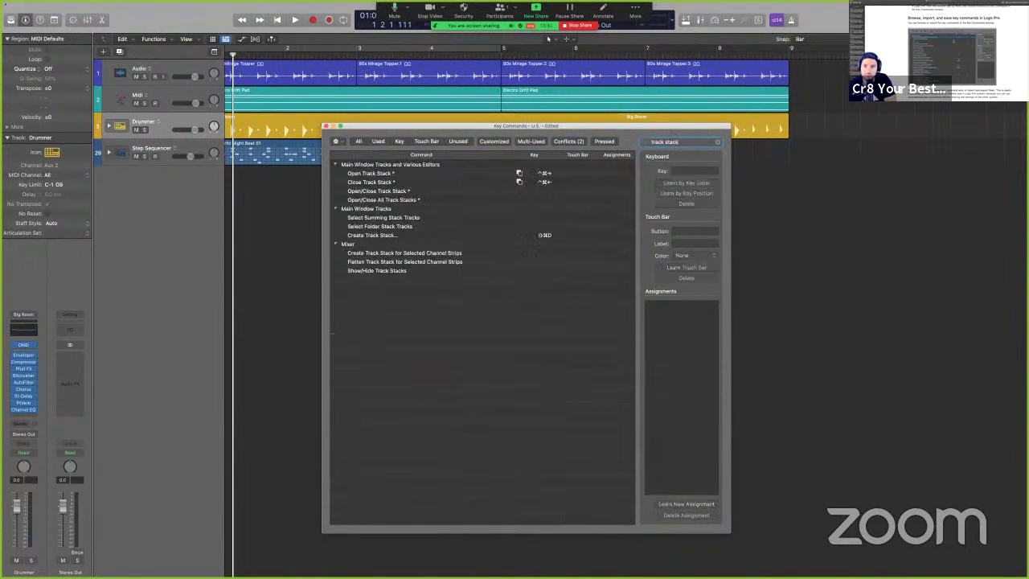
{"action": "left_click", "coordinate": [452, 182]}
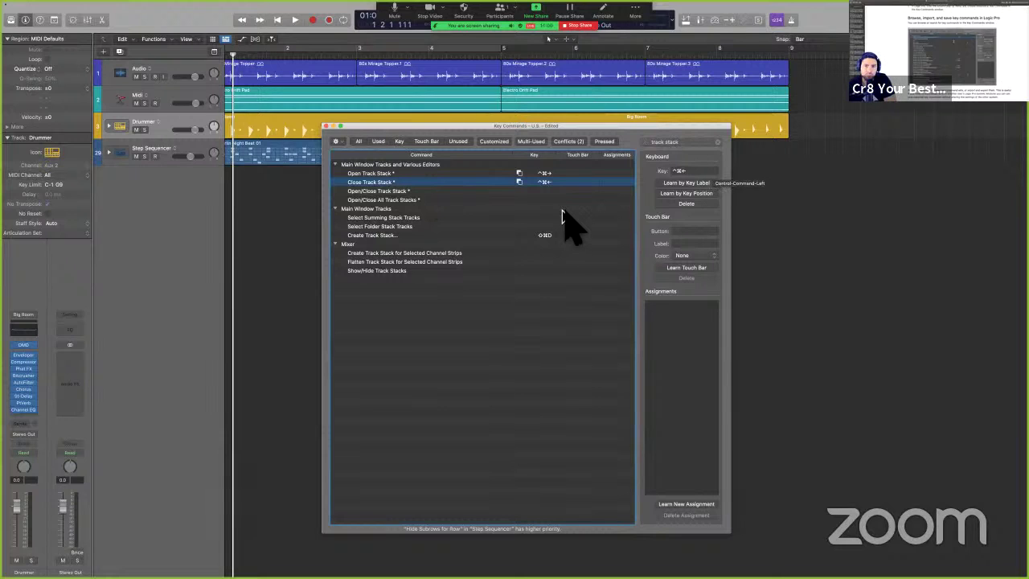
{"action": "left_click", "coordinate": [718, 142]}
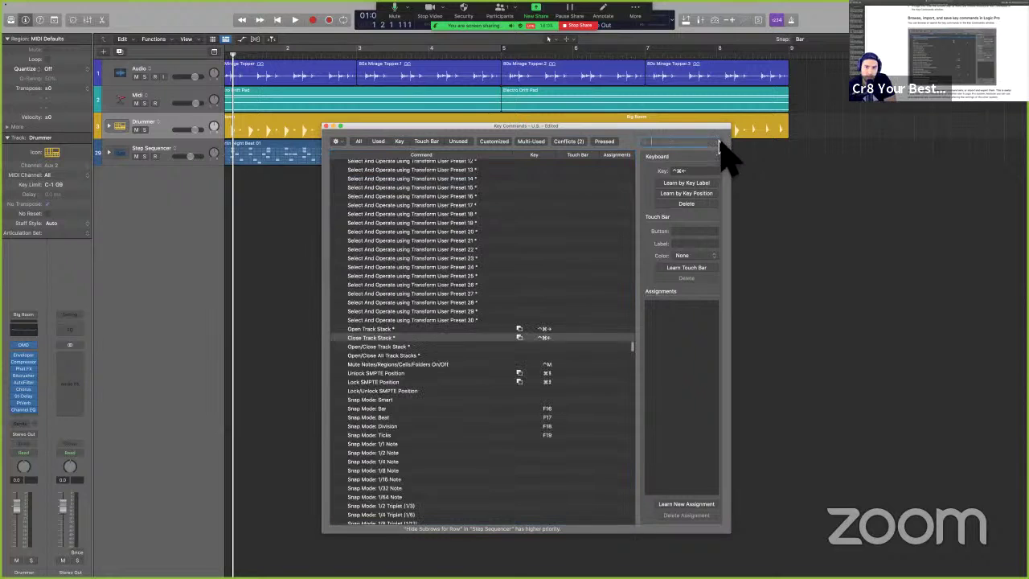
- Browse the full key command list around the Views Showing Time Ruler and Various Editors groups
{"action": "left_click", "coordinate": [510, 275]}
{"action": "scroll", "coordinate": [509, 275], "scroll_direction": "down", "scroll_amount": 3}
{"action": "scroll", "coordinate": [510, 275], "scroll_direction": "down", "scroll_amount": 10}
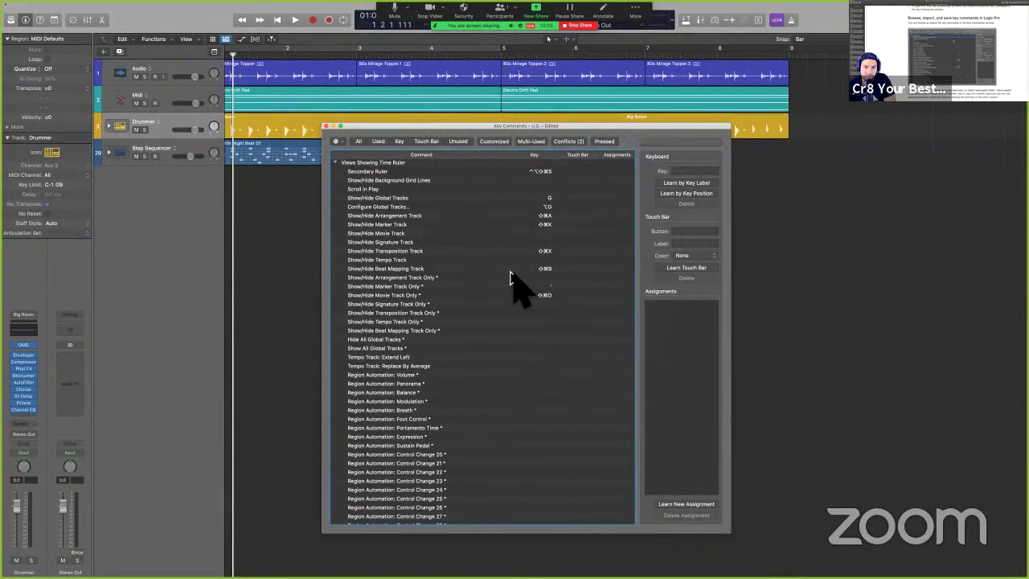
{"action": "scroll", "coordinate": [510, 277], "scroll_direction": "up", "scroll_amount": 8}
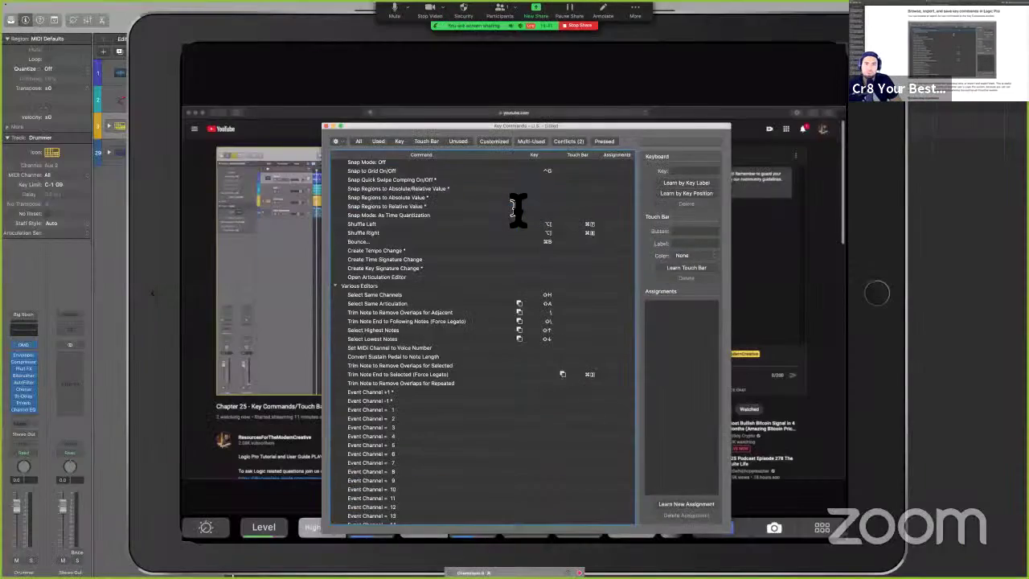
- Return to the user guide in Preview and read the section "Browse key commands" on expanding command groups
{"action": "key", "text": "ctrl+Left"}
{"action": "scroll", "coordinate": [517, 195], "scroll_direction": "down", "scroll_amount": 3}
{"action": "scroll", "coordinate": [518, 193], "scroll_direction": "down", "scroll_amount": 2}
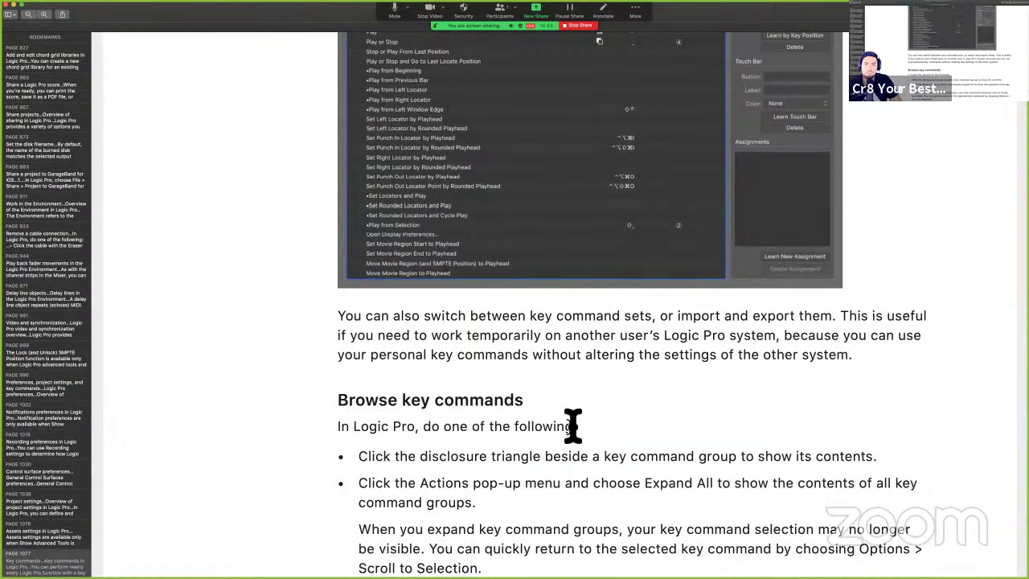
{"action": "scroll", "coordinate": [573, 426], "scroll_direction": "down", "scroll_amount": 1}
{"action": "scroll", "coordinate": [573, 426], "scroll_direction": "down", "scroll_amount": 2}
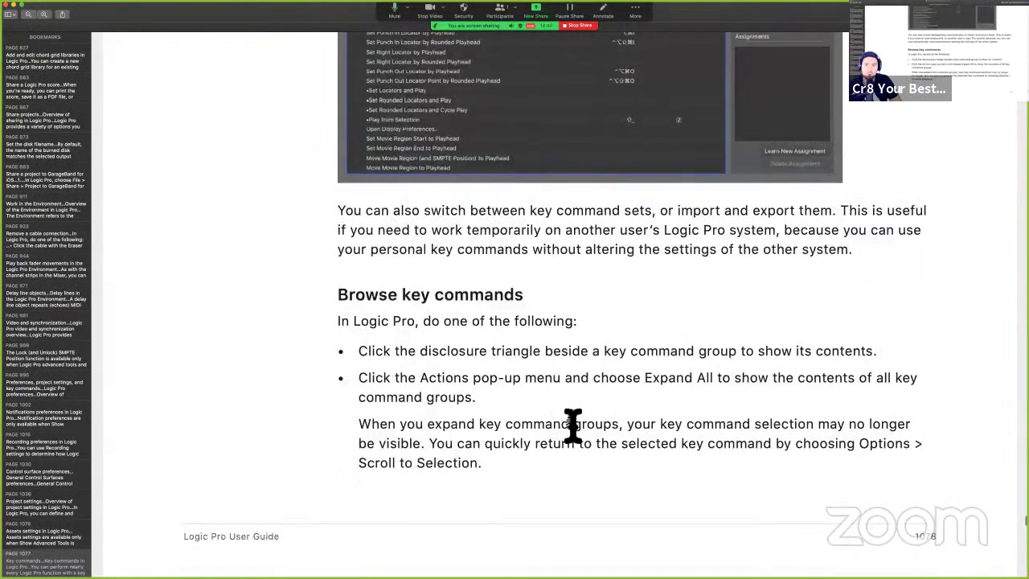
{"action": "scroll", "coordinate": [572, 426], "scroll_direction": "down", "scroll_amount": 10}
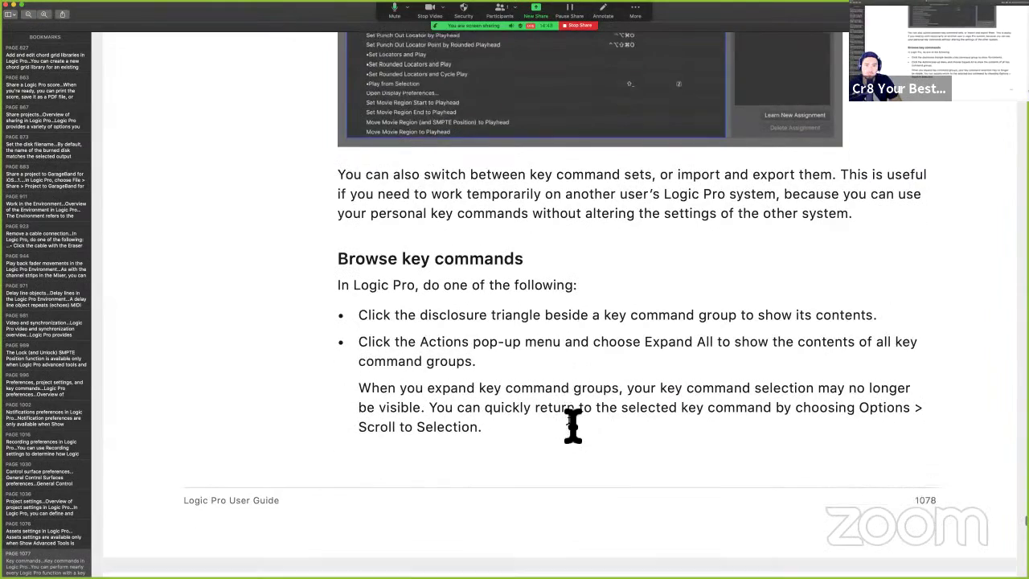
- Read the guide's sections on searching and choosing a key command set, and go back to the list of filter buttons
{"action": "scroll", "coordinate": [573, 426], "scroll_direction": "down", "scroll_amount": 3}
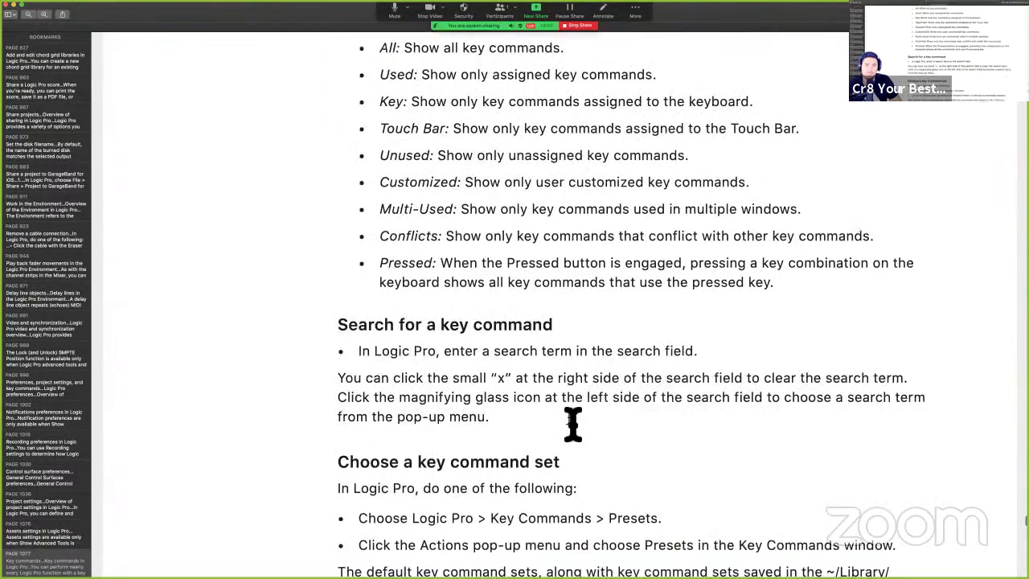
{"action": "scroll", "coordinate": [572, 424], "scroll_direction": "down", "scroll_amount": 1}
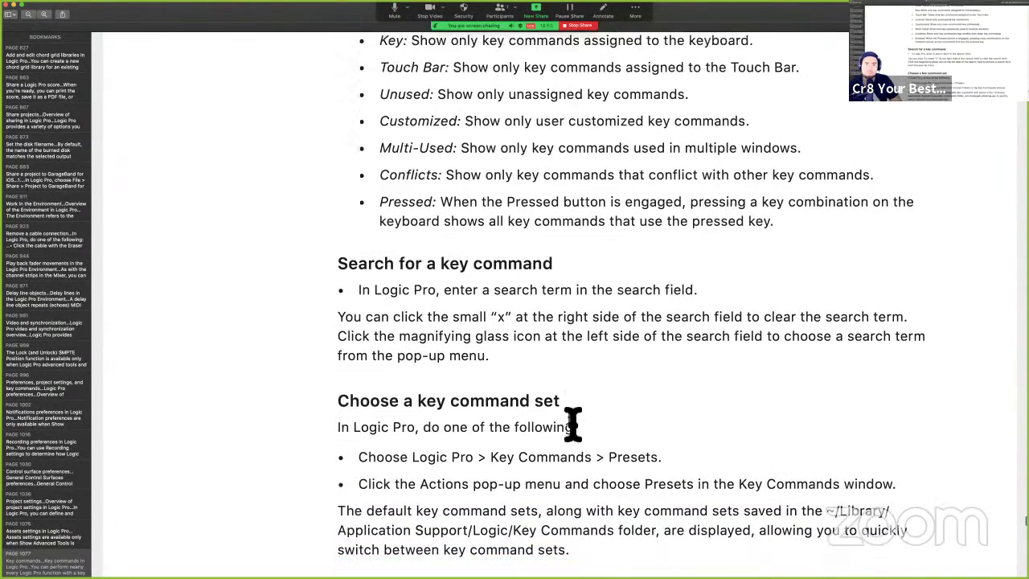
{"action": "scroll", "coordinate": [573, 438], "scroll_direction": "up", "scroll_amount": 3}
{"action": "scroll", "coordinate": [573, 450], "scroll_direction": "up", "scroll_amount": 4}
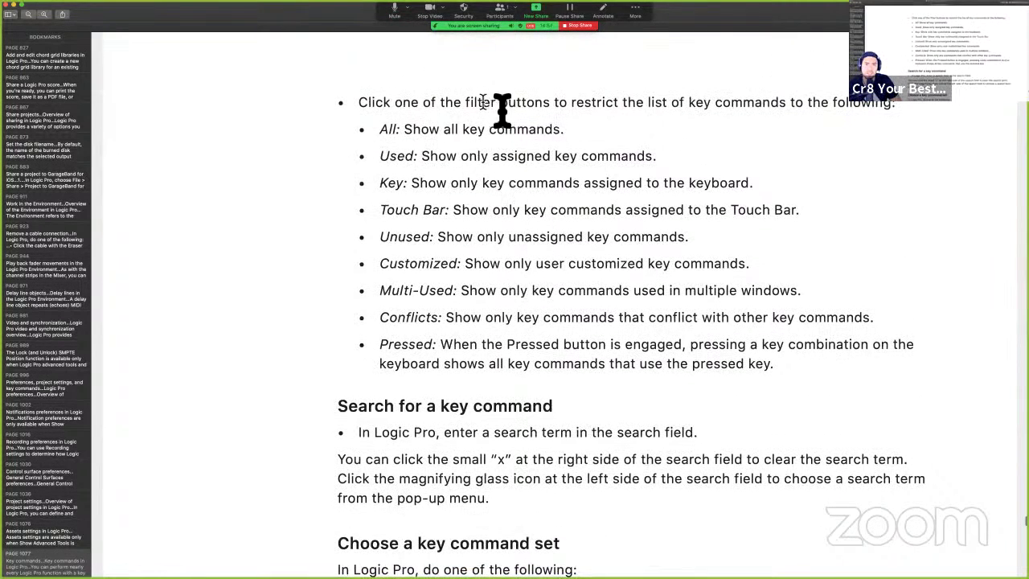
- Switch to Logic Pro, open the Key Commands window, view the Touch Bar, Used and Unused filters, and capture the Unused filter's area
{"action": "key", "text": "ctrl+Right"}
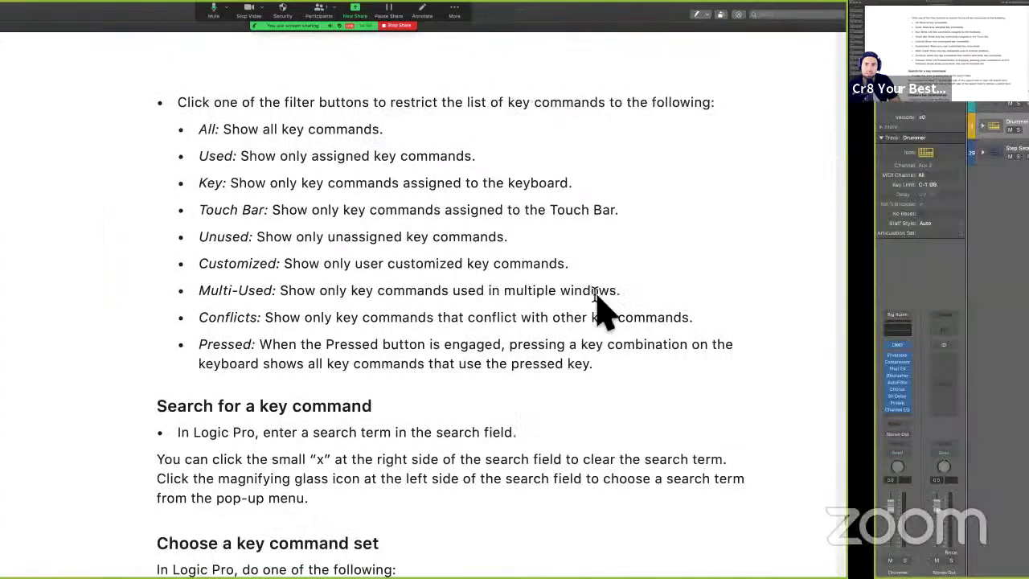
{"action": "key", "text": "alt+k"}
{"action": "left_click", "coordinate": [534, 120]}
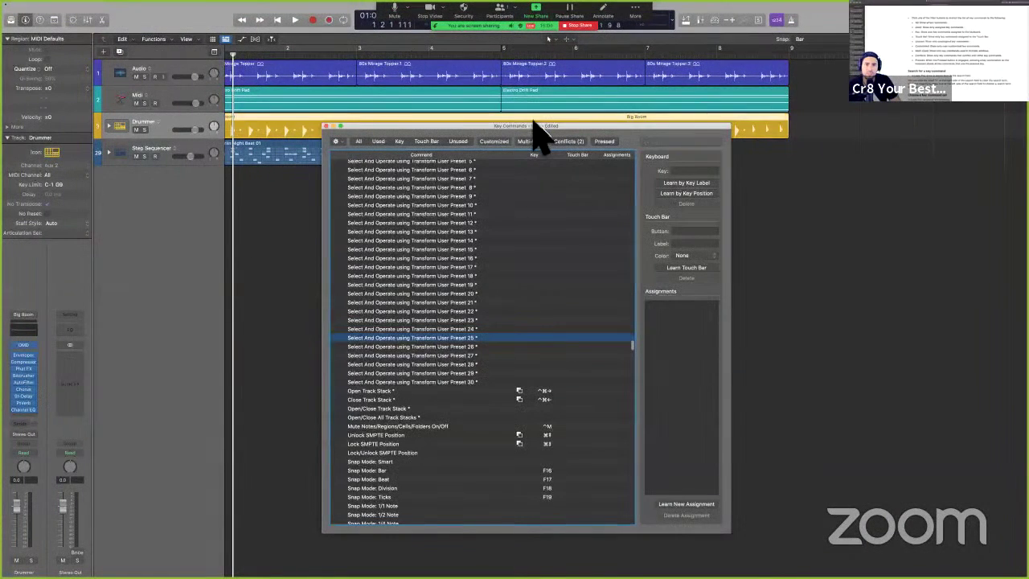
{"action": "left_click", "coordinate": [433, 144]}
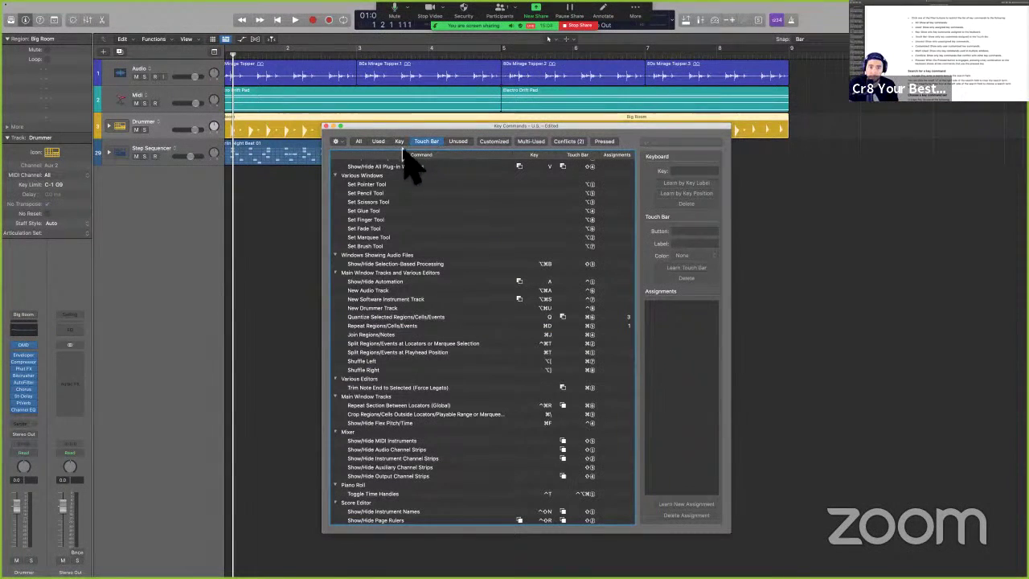
{"action": "left_click", "coordinate": [378, 141]}
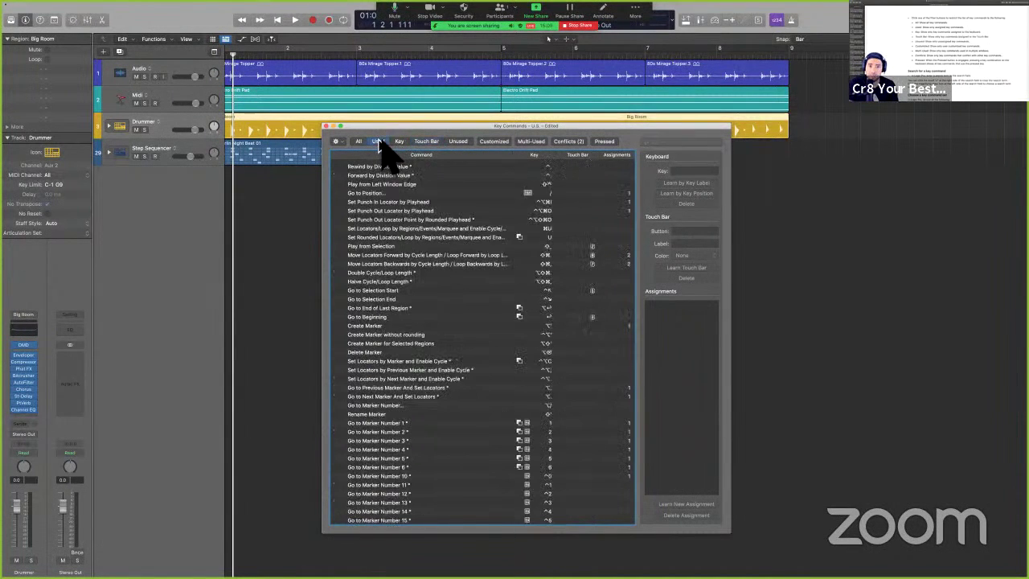
{"action": "left_click", "coordinate": [458, 142]}
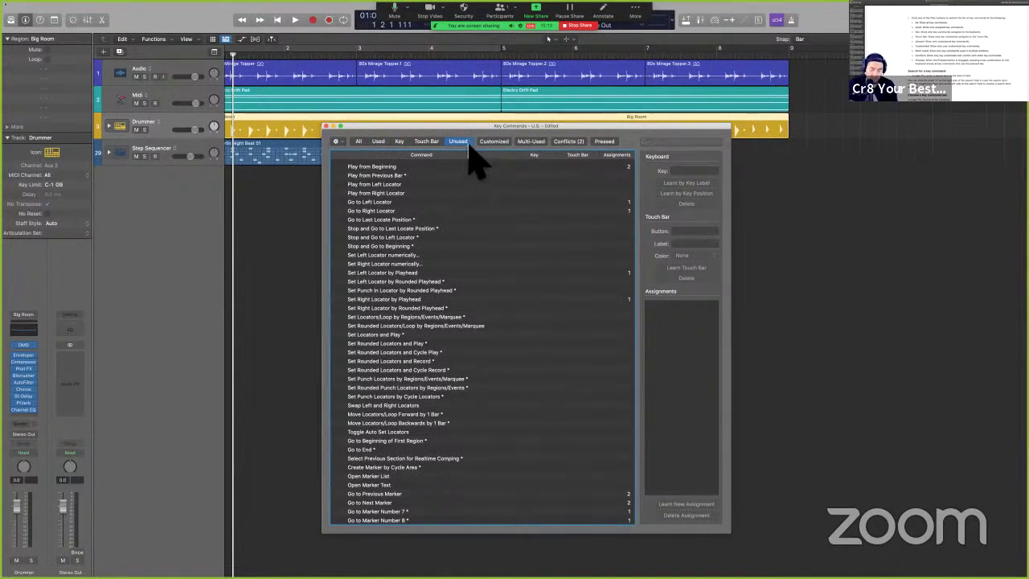
{"action": "key", "text": "super+shift+4"}
{"action": "left_click_drag", "start_coordinate": [442, 131], "coordinate": [488, 165]}
- View the customized and multi-used key commands, and restore the list to all key commands only
{"action": "left_click", "coordinate": [497, 143]}
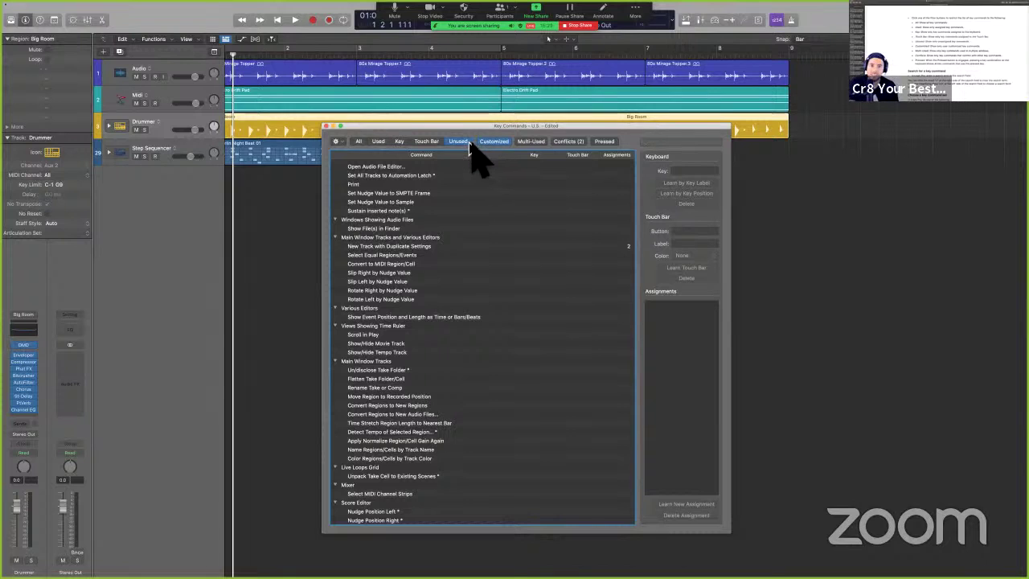
{"action": "left_click", "coordinate": [458, 142]}
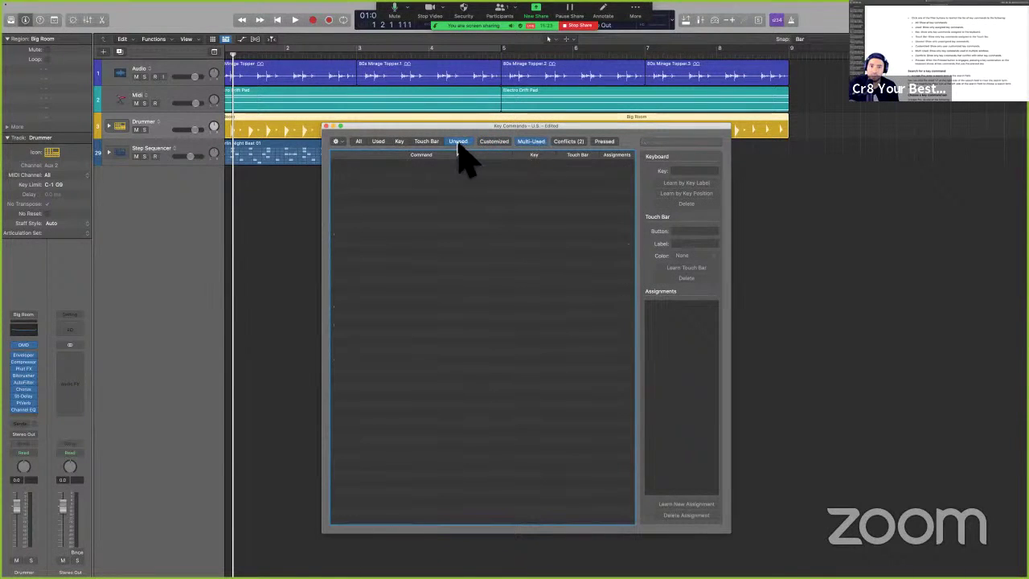
{"action": "left_click", "coordinate": [358, 142]}
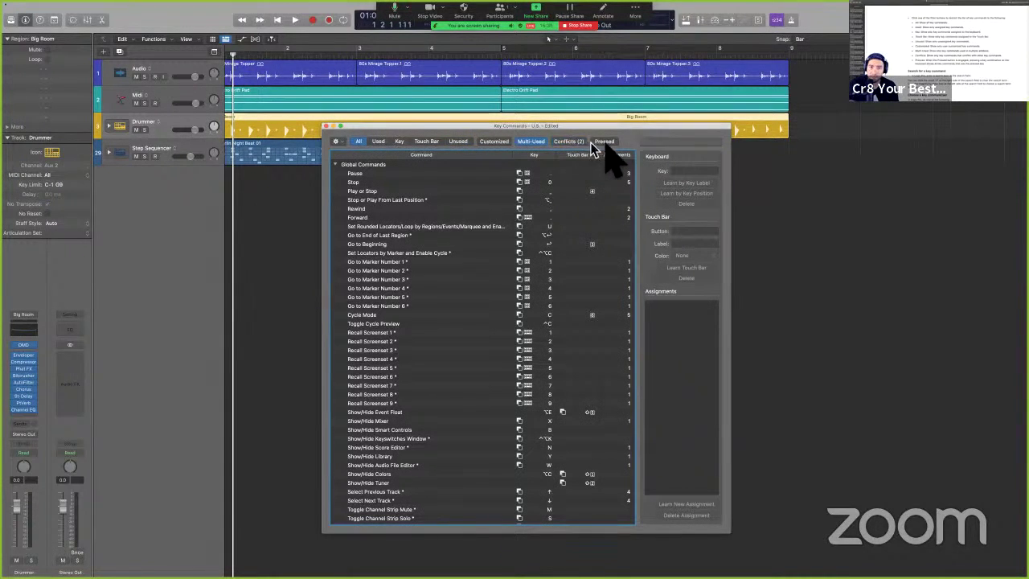
{"action": "left_click", "coordinate": [529, 142]}
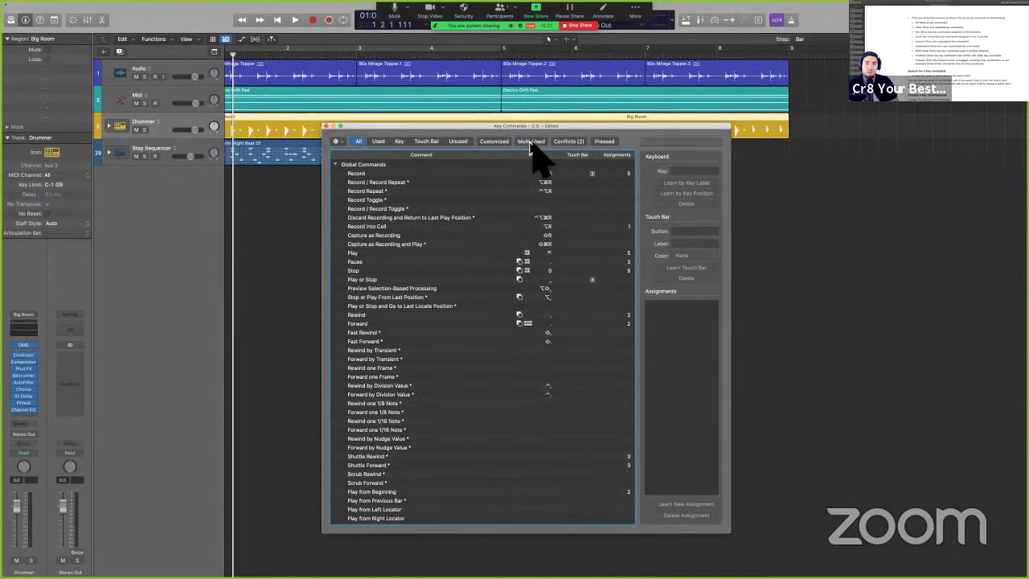
- Return to the user guide in Preview and highlight the descriptions of the Unused, Multi-Used and Customized filters while reading them
{"action": "key", "text": "ctrl+Left"}
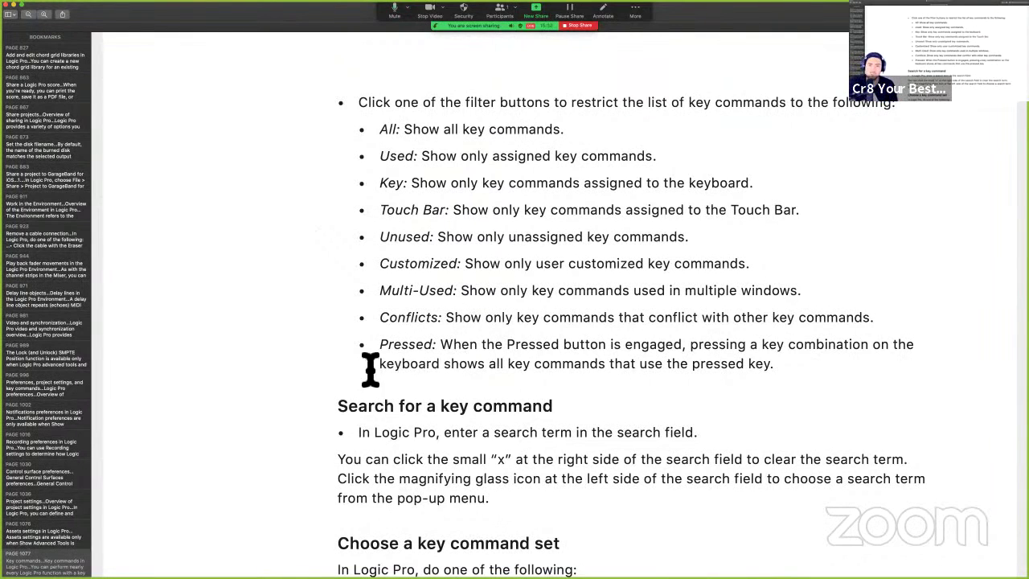
{"action": "left_click_drag", "start_coordinate": [370, 365], "coordinate": [465, 363]}
{"action": "left_click", "coordinate": [466, 364]}
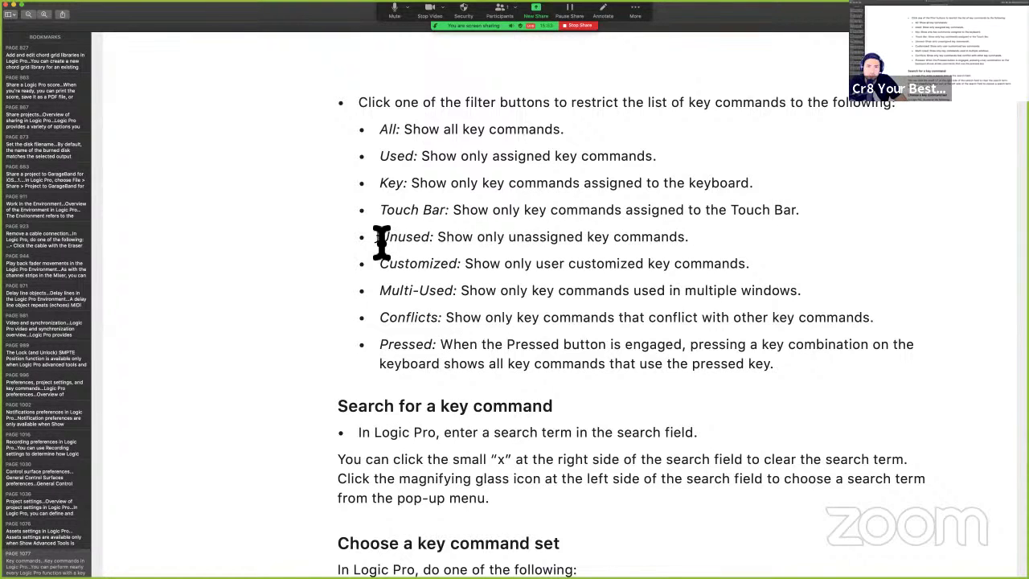
{"action": "left_click_drag", "start_coordinate": [381, 243], "coordinate": [584, 238]}
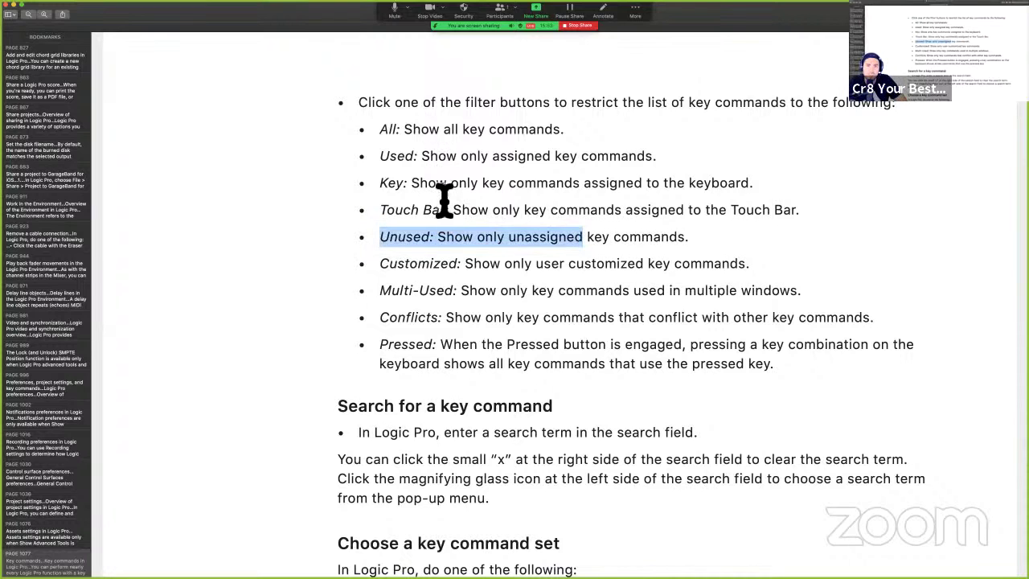
{"action": "left_click", "coordinate": [460, 298]}
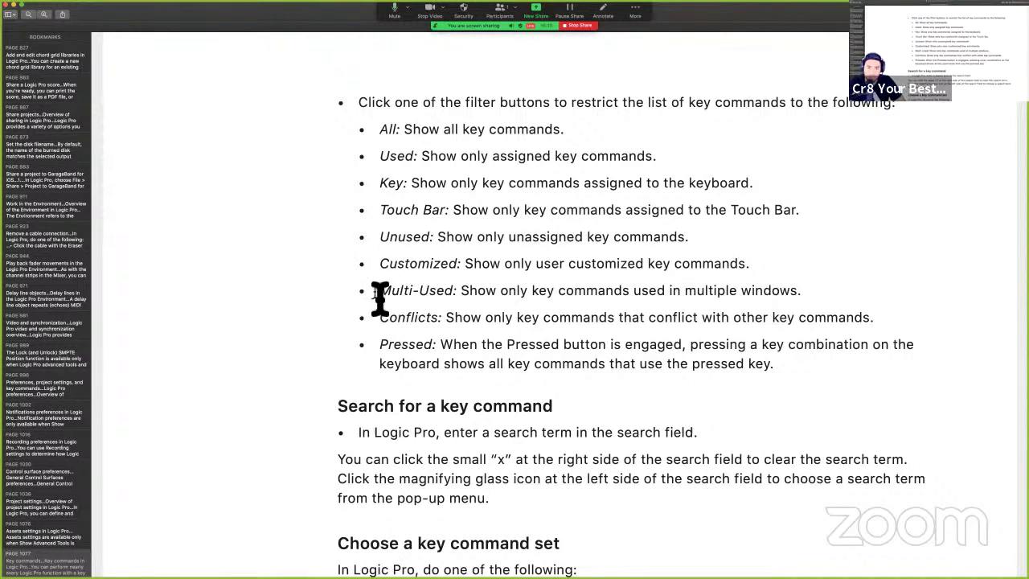
{"action": "left_click_drag", "start_coordinate": [379, 297], "coordinate": [840, 297]}
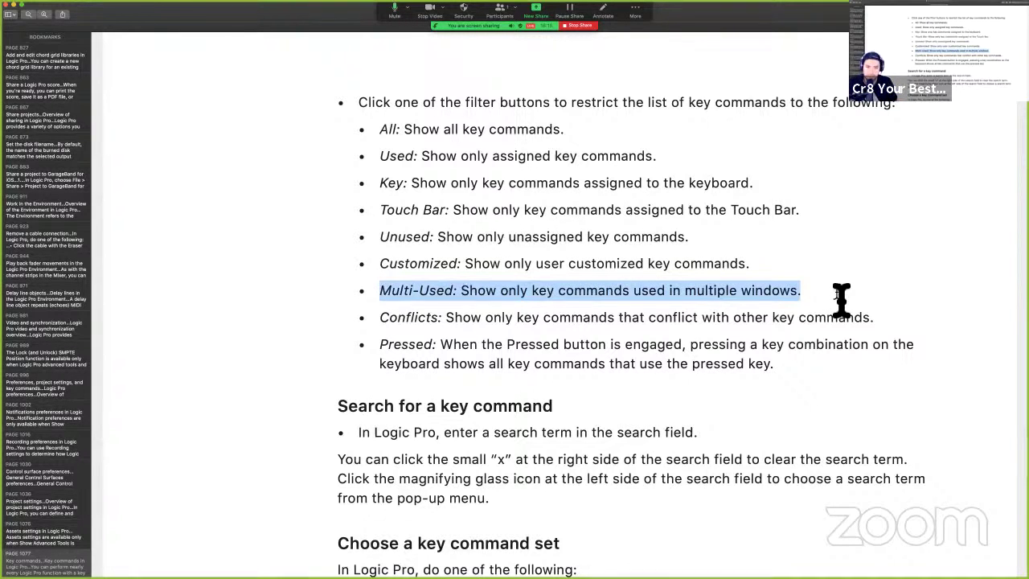
{"action": "left_click", "coordinate": [438, 326]}
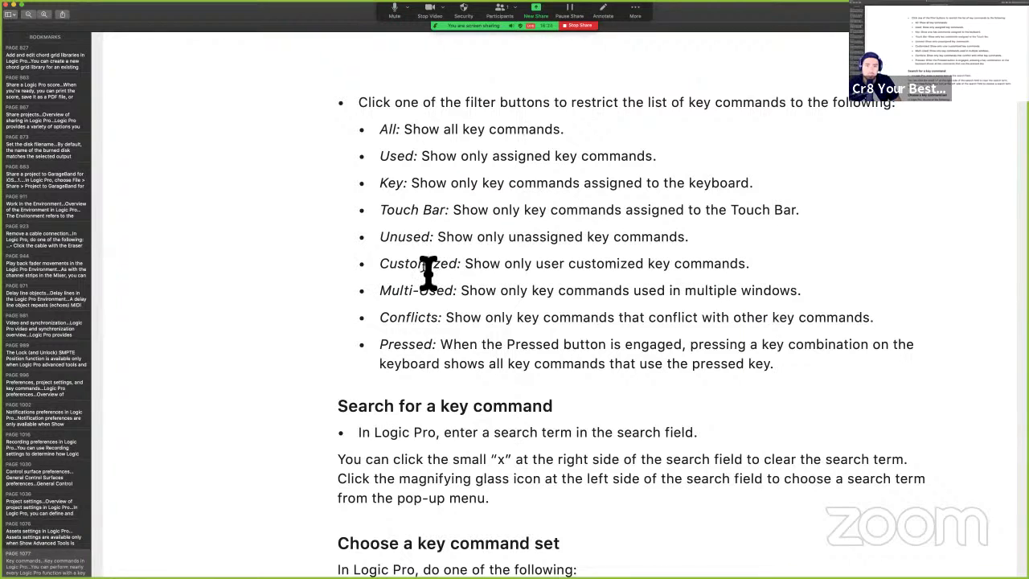
{"action": "left_click_drag", "start_coordinate": [513, 265], "coordinate": [785, 266]}
{"action": "scroll", "coordinate": [612, 442], "scroll_direction": "down", "scroll_amount": 5}
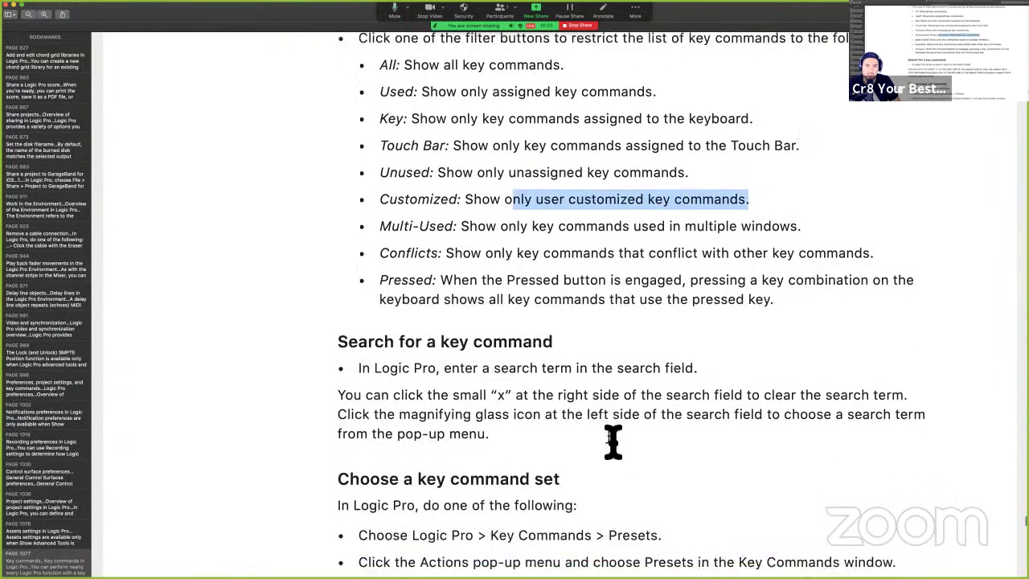
- Switch to Logic Pro, filter for customized key commands, and inspect the recording entries and Stop or Play From Last Position
{"action": "key", "text": "ctrl+Right"}
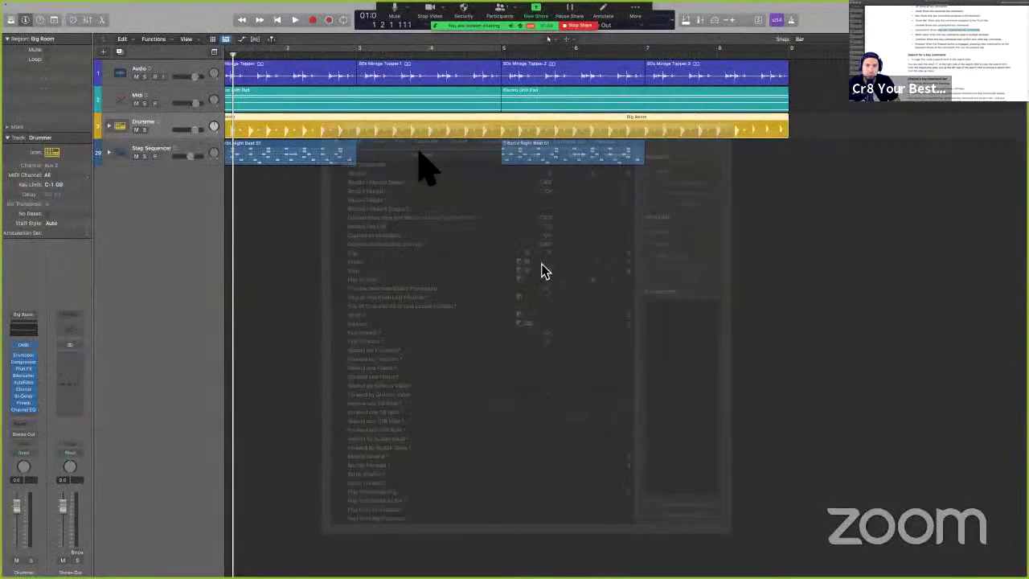
{"action": "left_click", "coordinate": [490, 143]}
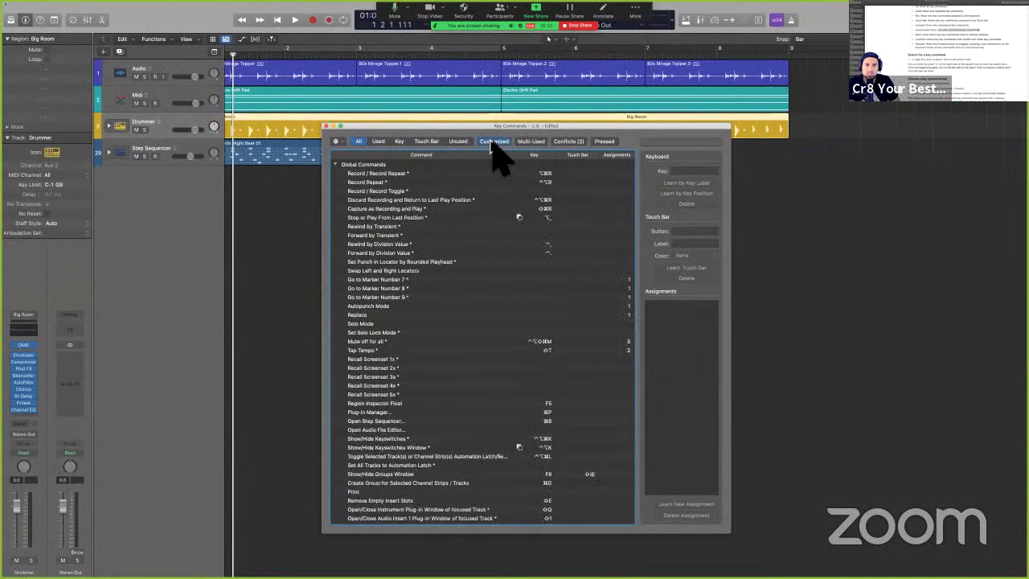
{"action": "left_click", "coordinate": [472, 174]}
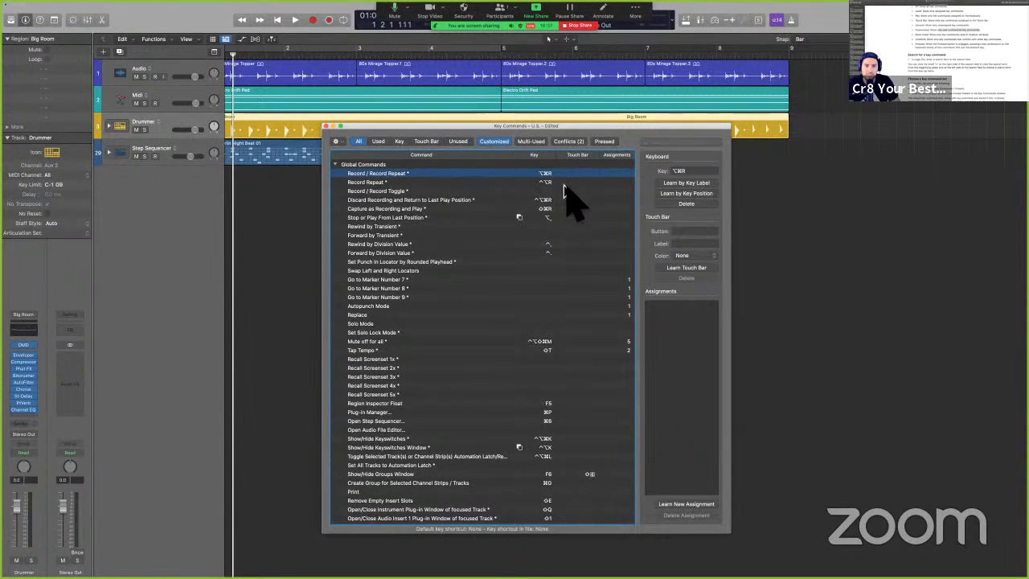
{"action": "left_click", "coordinate": [500, 183]}
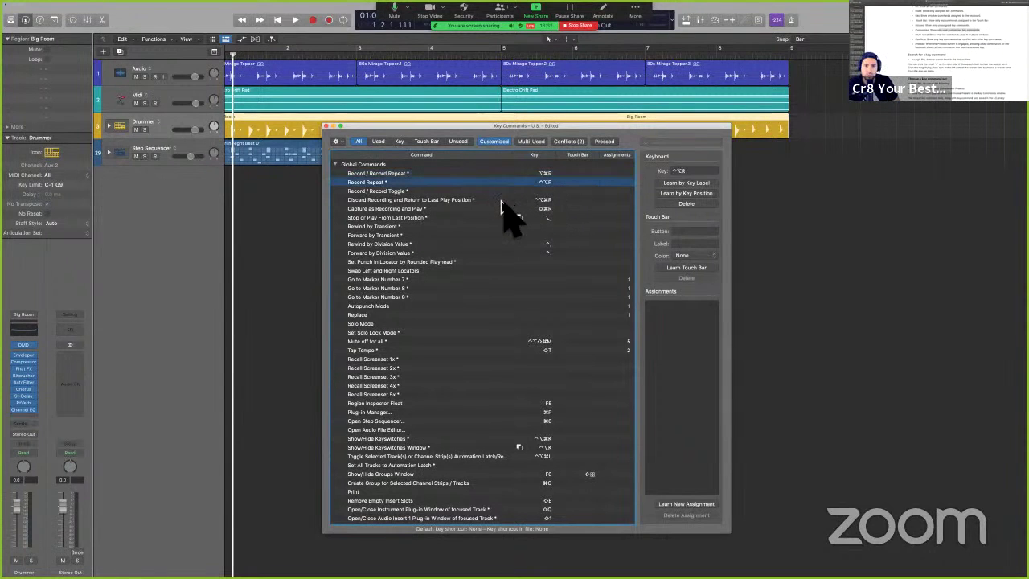
{"action": "left_click", "coordinate": [499, 199]}
{"action": "left_click", "coordinate": [492, 209]}
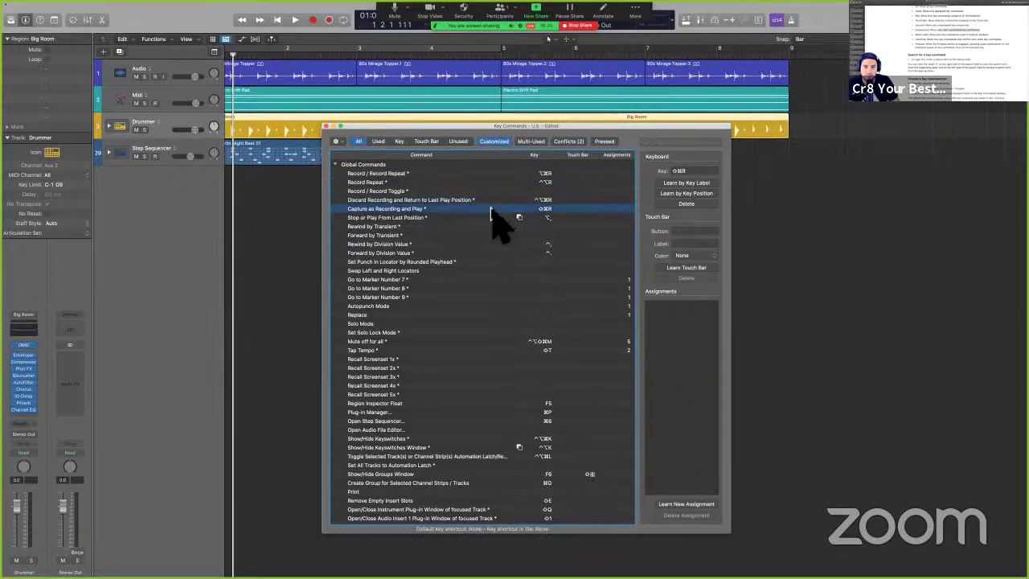
{"action": "left_click", "coordinate": [480, 218]}
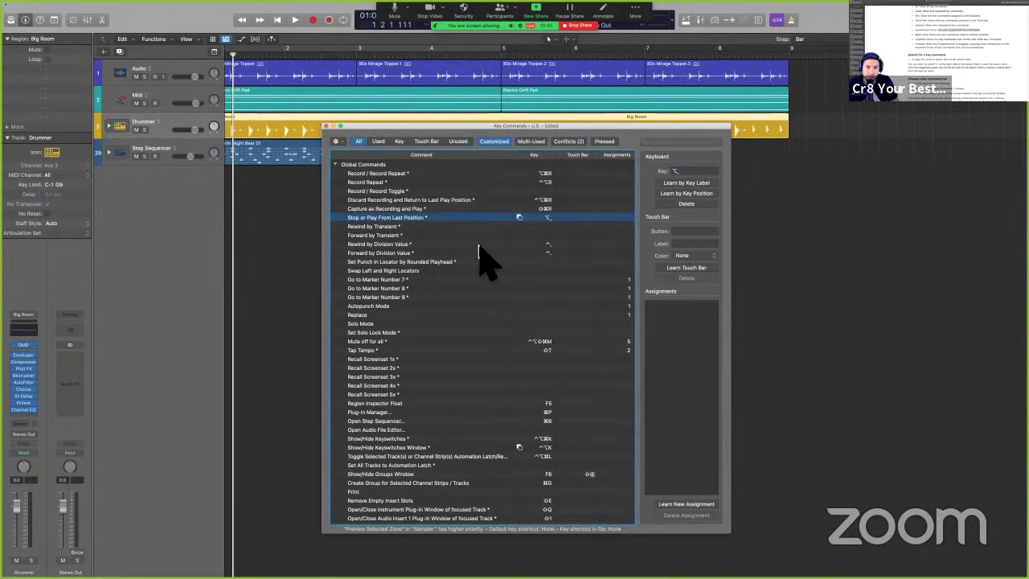
- Inspect the customized shortcuts for Rewind by Division Value, Forward by Division Value, Mute off for all, and Tap Tempo
{"action": "left_click", "coordinate": [479, 244]}
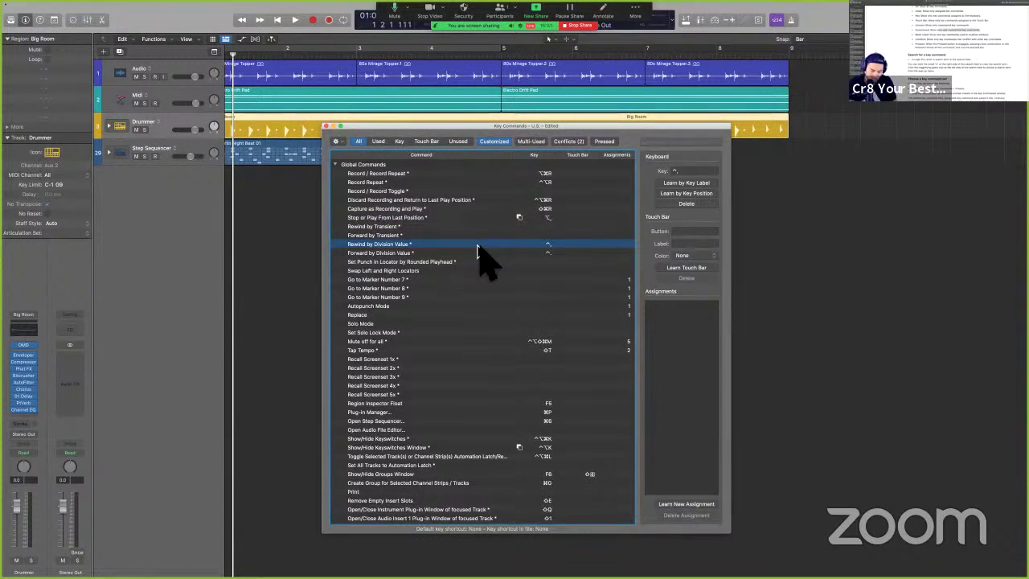
{"action": "key", "text": "Down"}
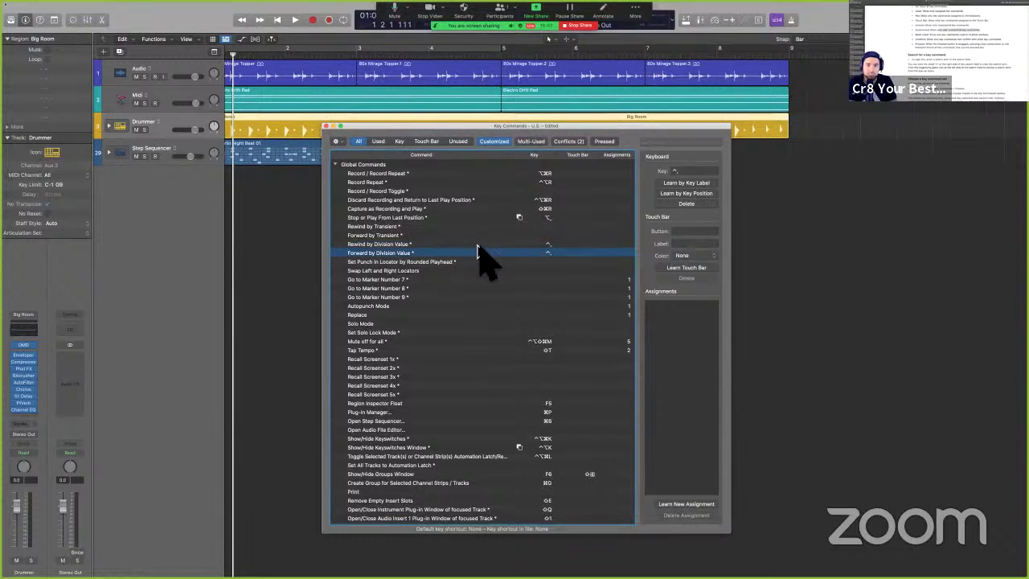
{"action": "left_click", "coordinate": [475, 341]}
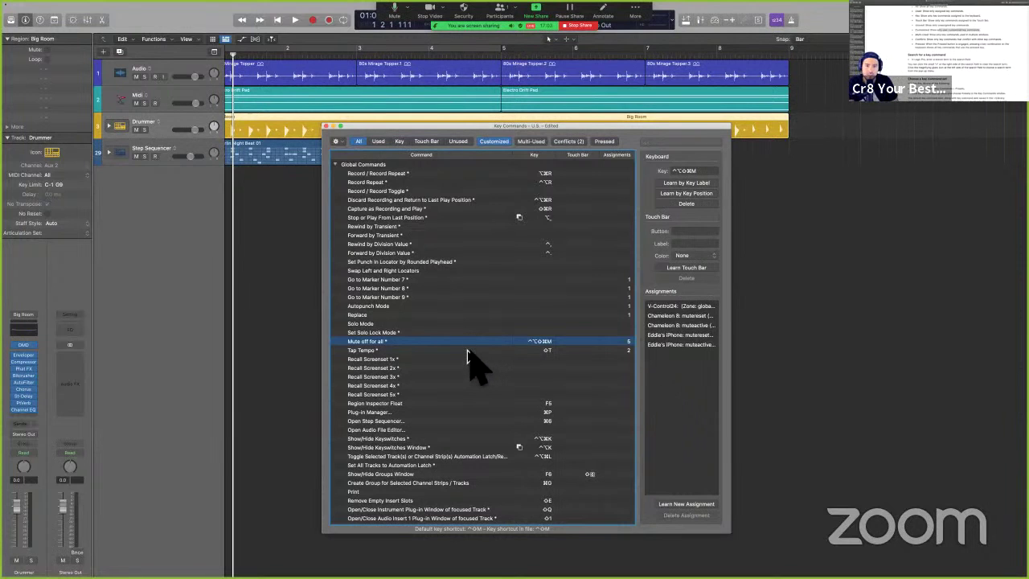
{"action": "left_click", "coordinate": [467, 352]}
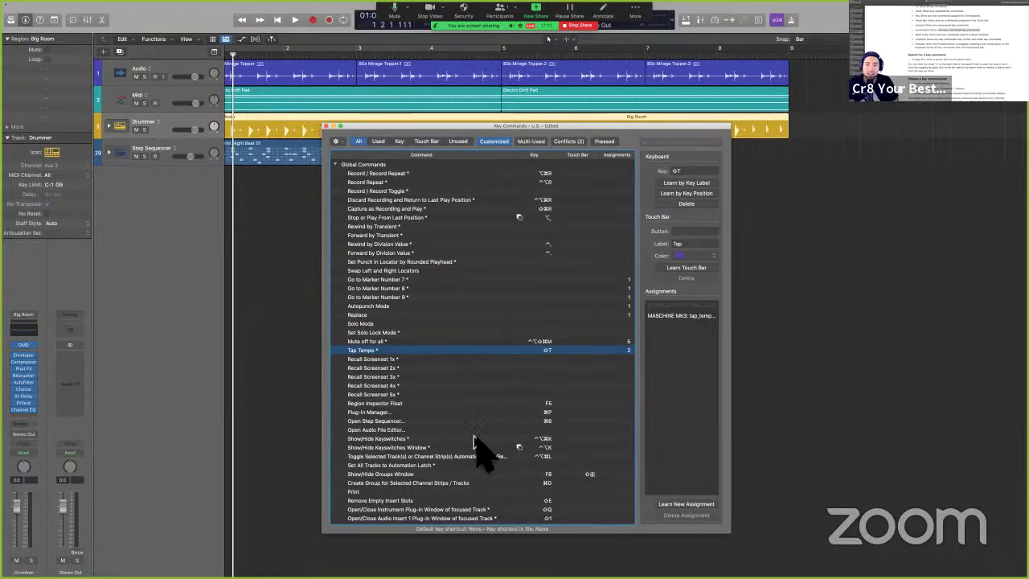
- Return to the user guide in Preview and read the sections from searching for a key command to choosing a key command set
{"action": "key", "text": "ctrl+Left"}
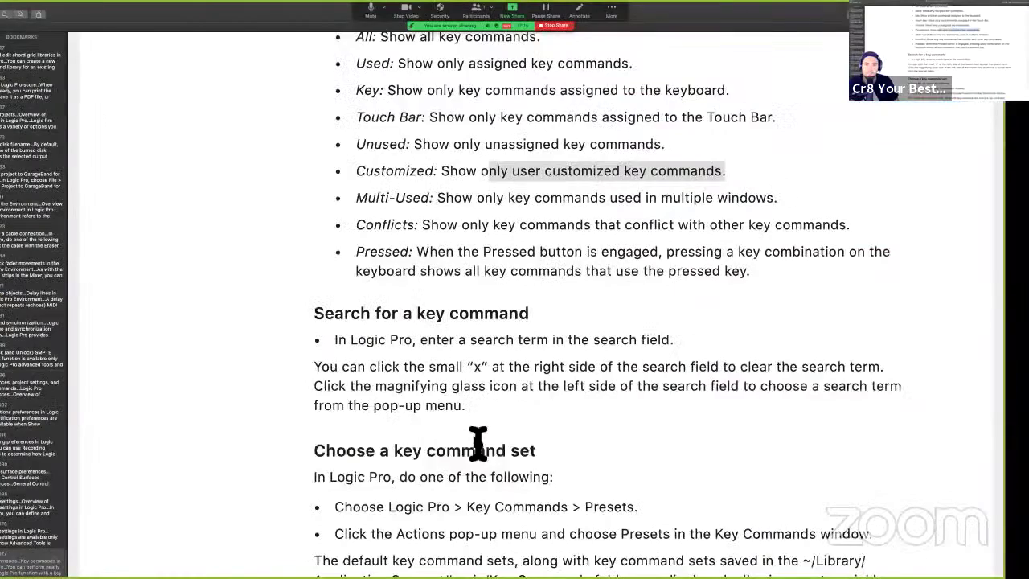
{"action": "scroll", "coordinate": [478, 442], "scroll_direction": "down", "scroll_amount": 5}
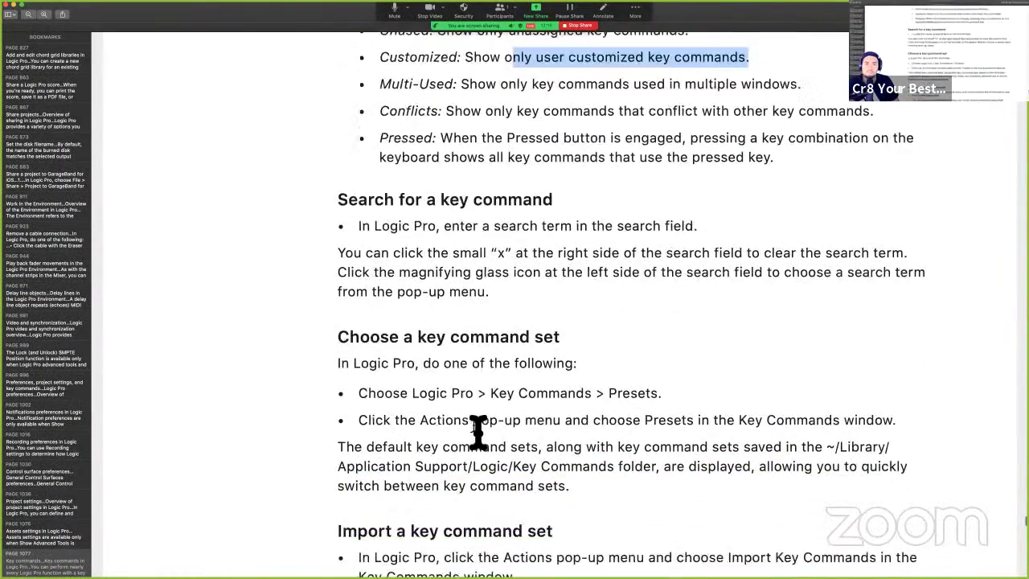
{"action": "scroll", "coordinate": [482, 200], "scroll_direction": "down", "scroll_amount": 2}
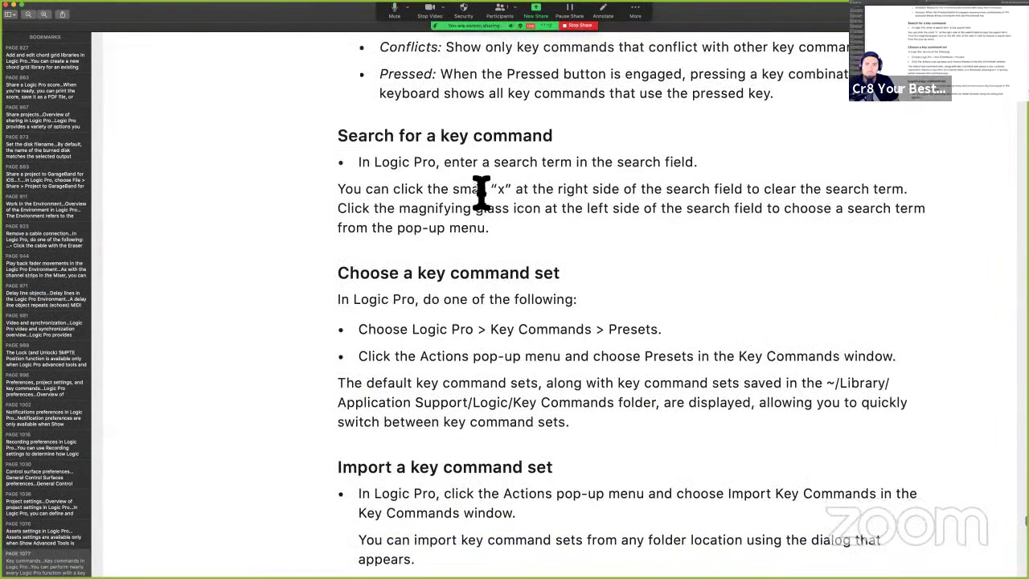
{"action": "scroll", "coordinate": [480, 186], "scroll_direction": "down", "scroll_amount": 3}
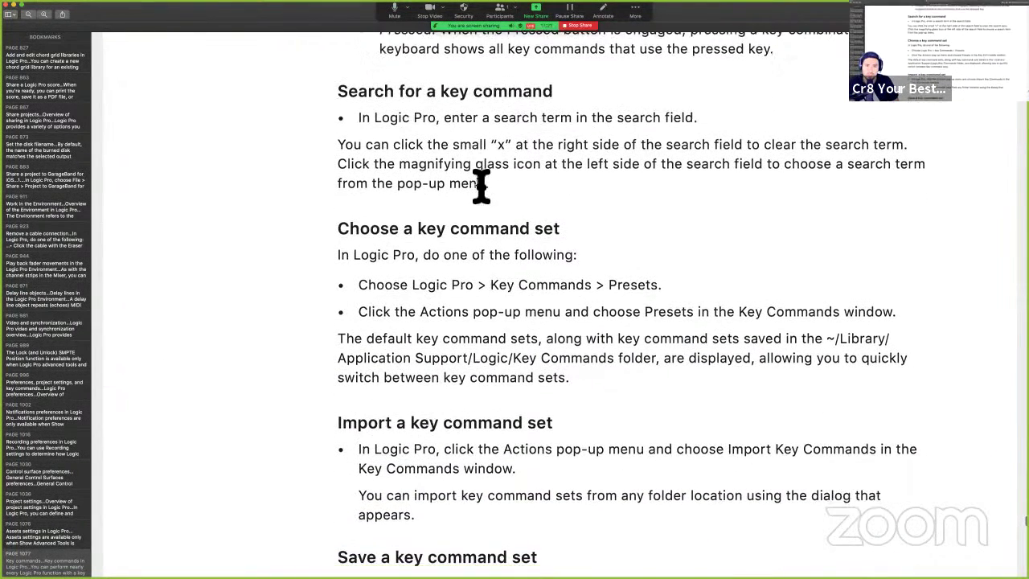
{"action": "scroll", "coordinate": [480, 187], "scroll_direction": "down", "scroll_amount": 3}
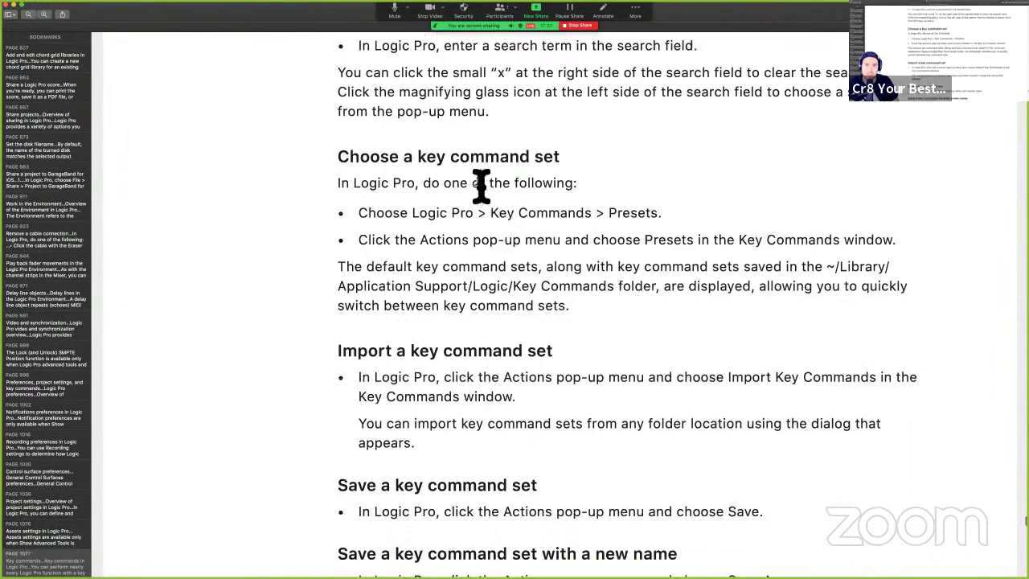
{"action": "scroll", "coordinate": [480, 186], "scroll_direction": "down", "scroll_amount": 3}
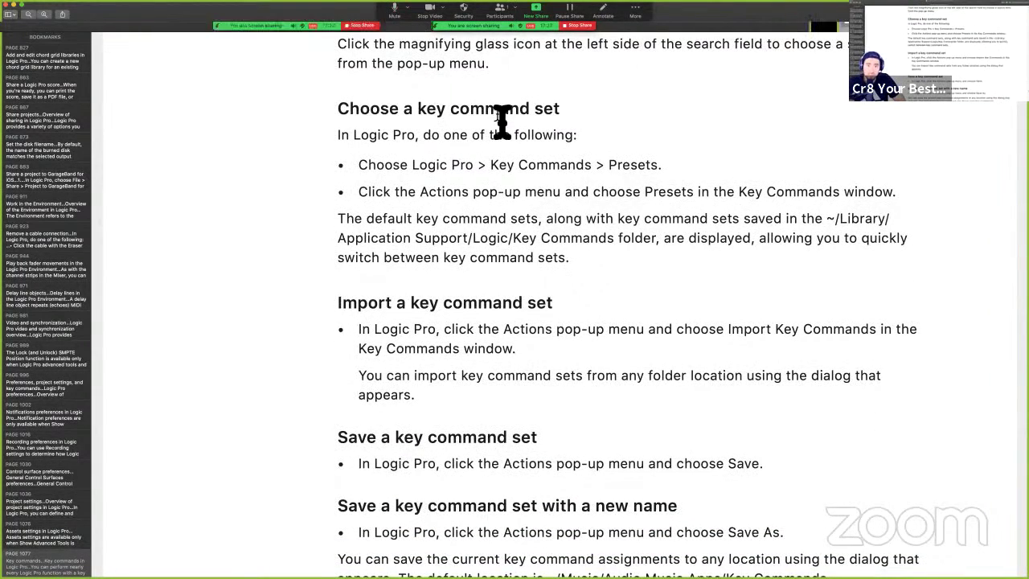
- Switch to Logic Pro and look through the available key command presets, including RavenKeys
{"action": "key", "text": "ctrl+Right"}
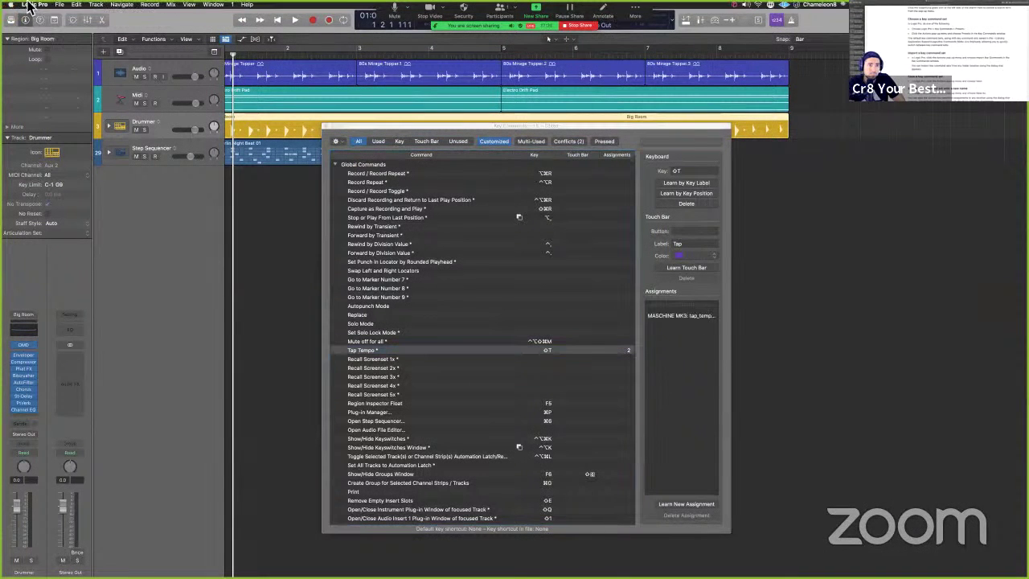
{"action": "left_click", "coordinate": [35, 4]}
{"action": "mouse_move", "coordinate": [71, 45]}
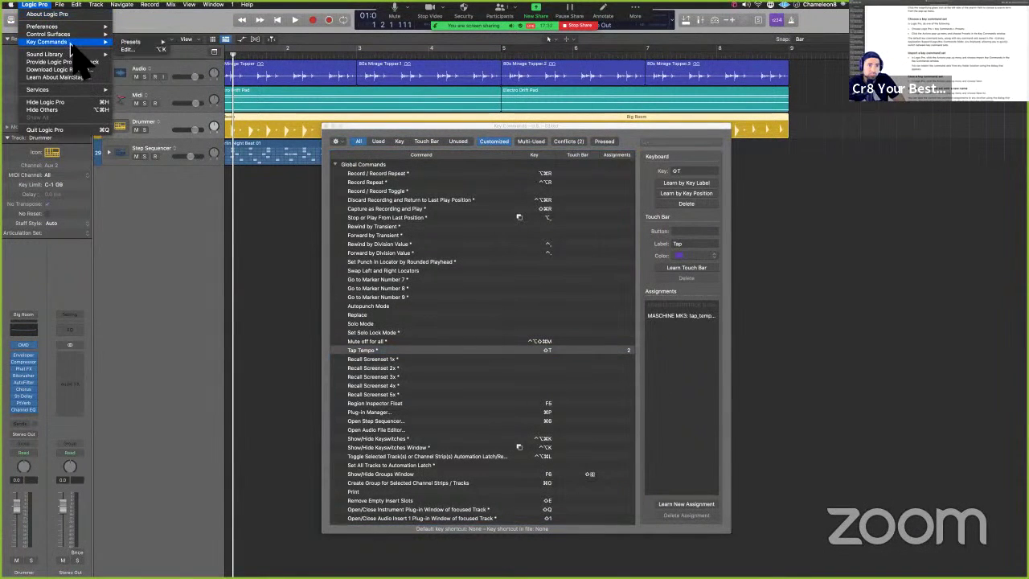
{"action": "mouse_move", "coordinate": [154, 42]}
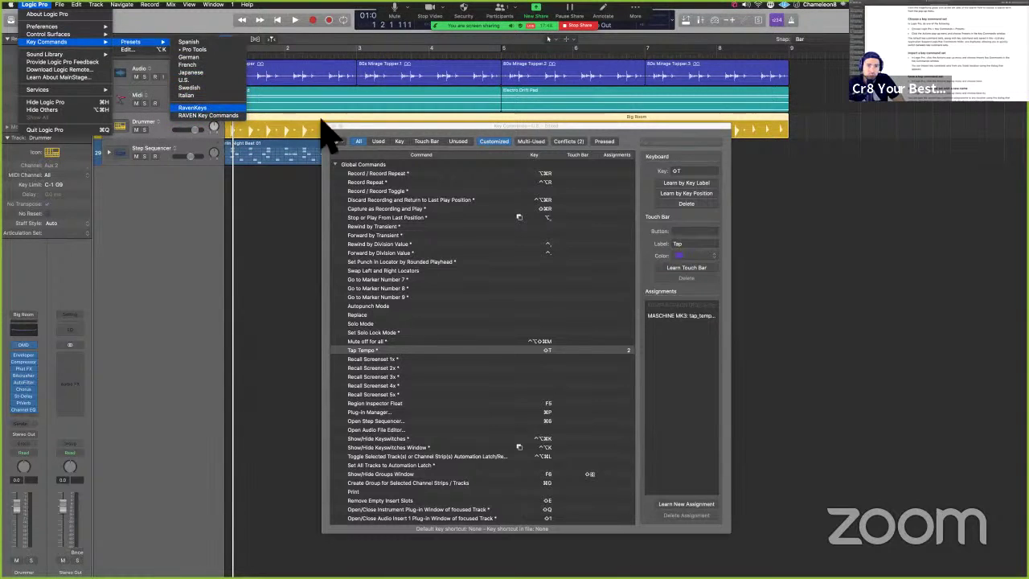
- Look through the import, save and initialize options for key command sets in the Key Commands window
{"action": "left_click", "coordinate": [340, 143]}
{"action": "left_click", "coordinate": [337, 143]}
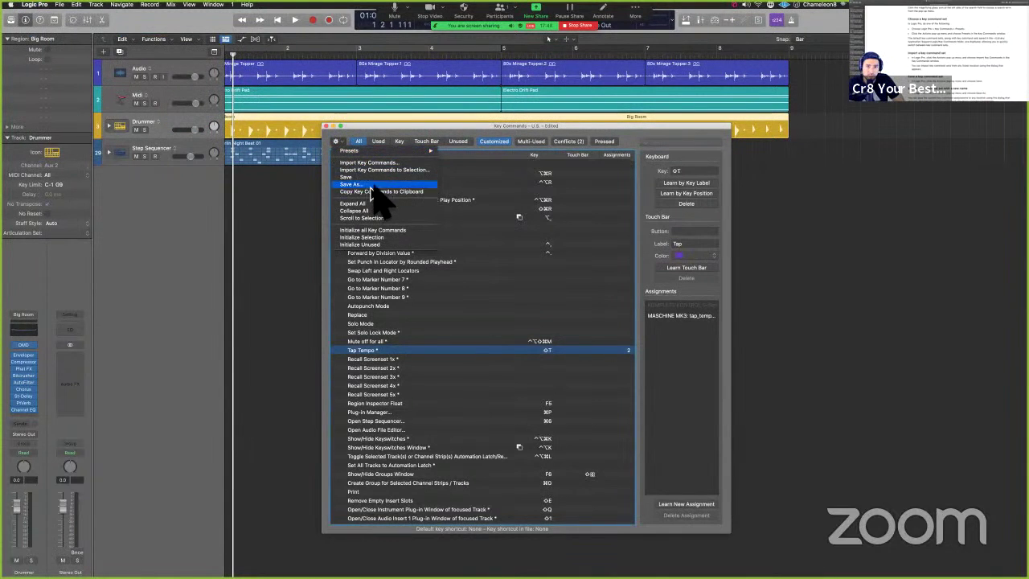
{"action": "left_click", "coordinate": [535, 173]}
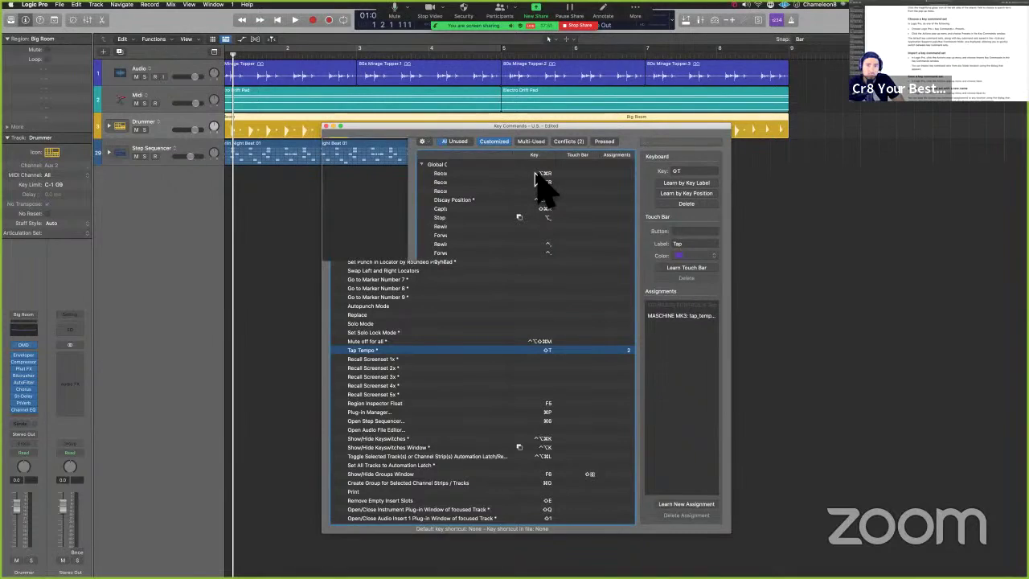
- Return to the user guide in Preview and read the sections on importing and saving key command sets
{"action": "key", "text": "ctrl+Left"}
{"action": "scroll", "coordinate": [558, 310], "scroll_direction": "down", "scroll_amount": 2}
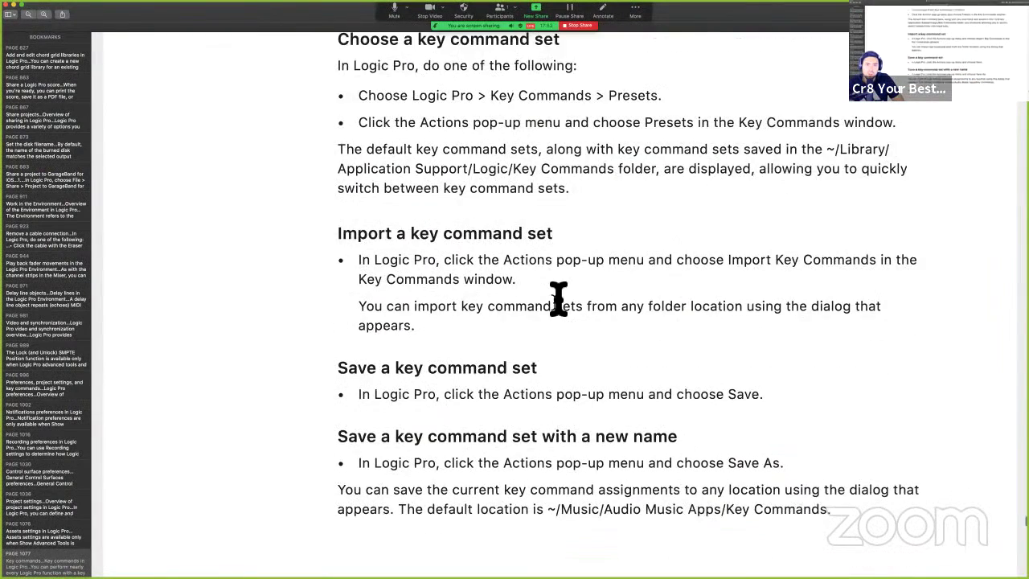
{"action": "scroll", "coordinate": [558, 298], "scroll_direction": "down", "scroll_amount": 3}
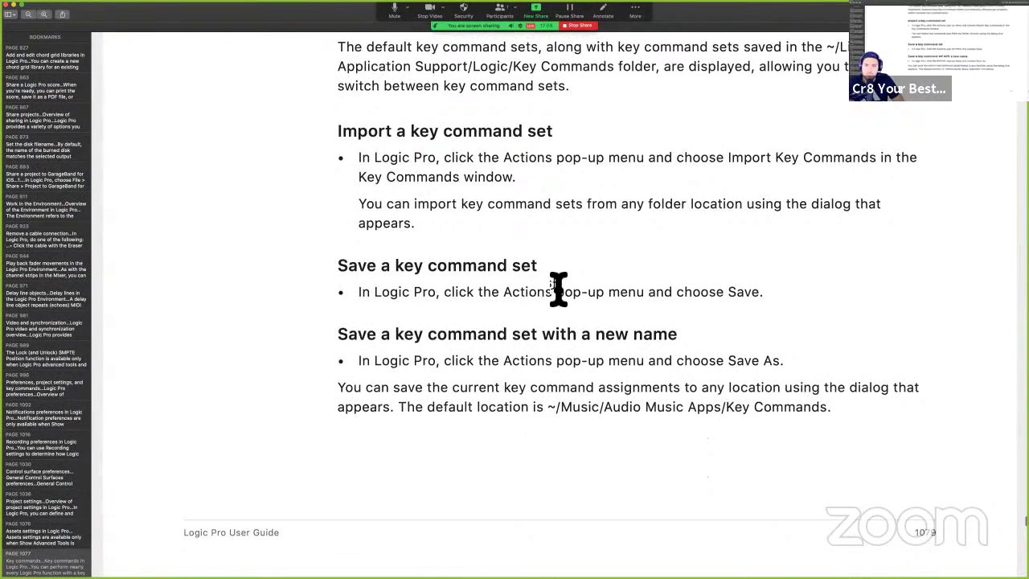
{"action": "scroll", "coordinate": [558, 289], "scroll_direction": "down", "scroll_amount": 2}
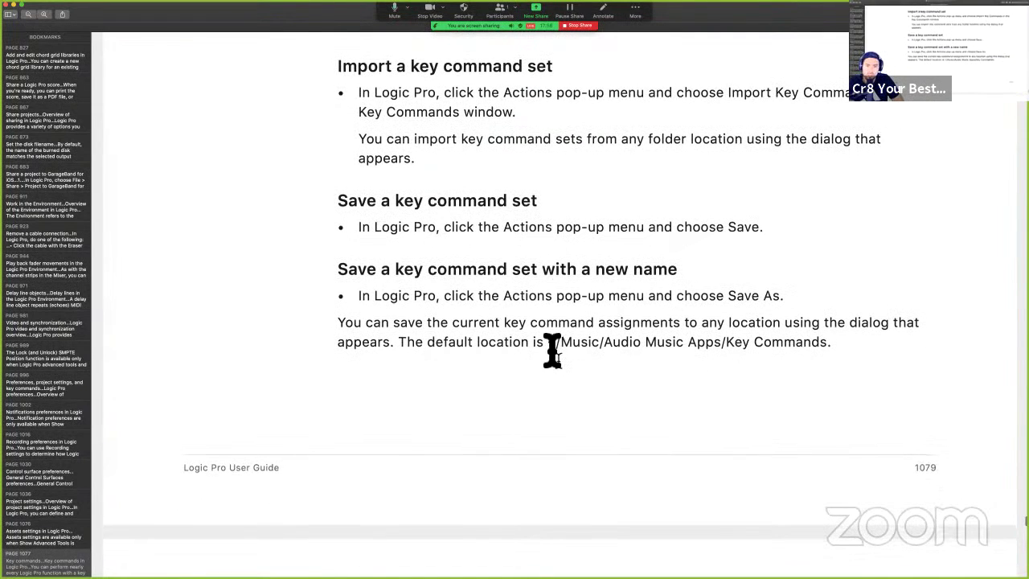
- Copy the default save location path ~/Music/Audio Music Apps/Key Commands from the guide text
{"action": "left_click_drag", "start_coordinate": [552, 350], "coordinate": [781, 342]}
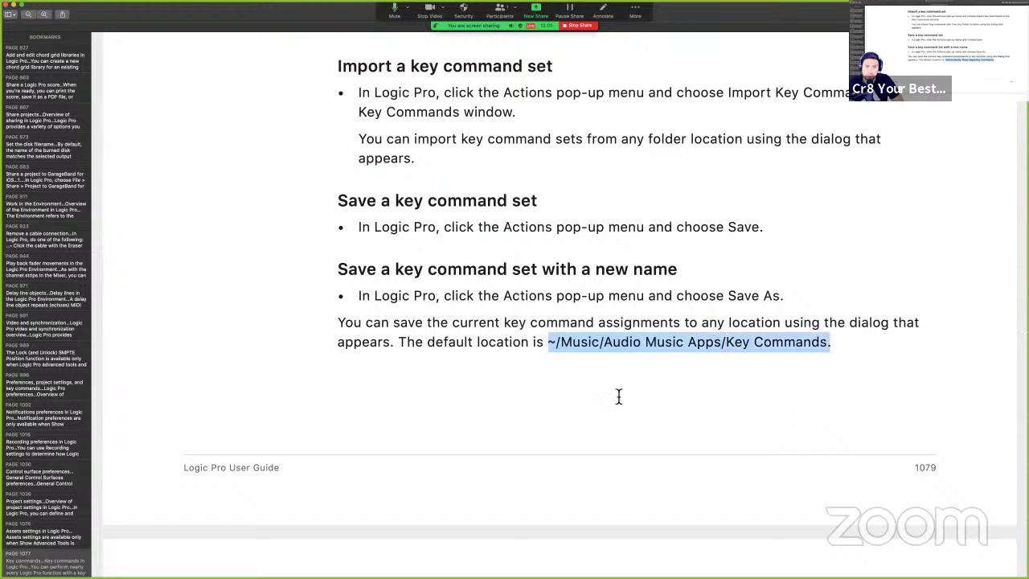
{"action": "left_click", "coordinate": [604, 350]}
{"action": "left_click_drag", "start_coordinate": [553, 351], "coordinate": [830, 351]}
{"action": "key", "text": "super+c"}
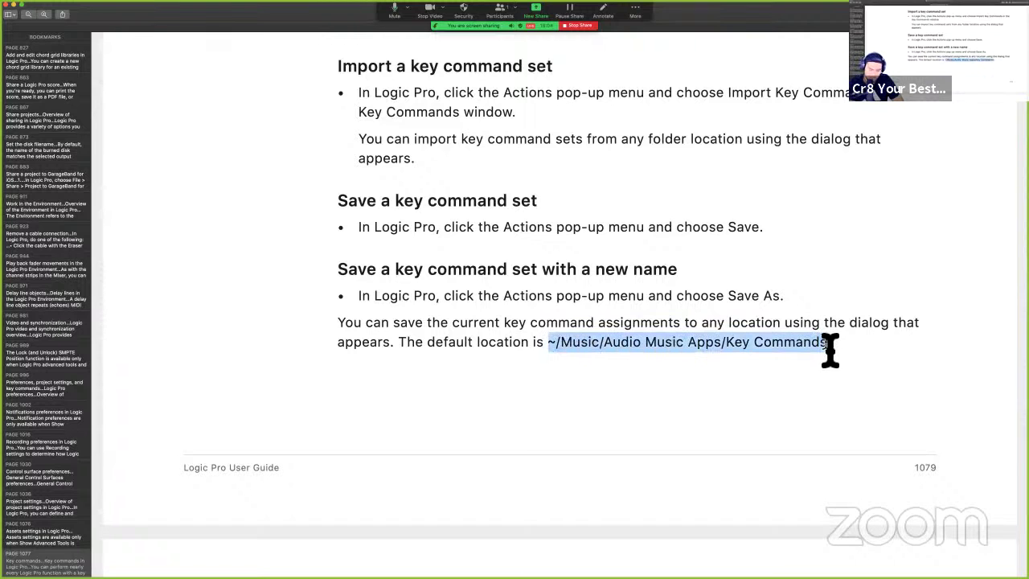
- Switch to Finder on an empty desktop and go to the folder ~/Music/Audio Music Apps/Key Commands using the copied path
{"action": "key", "text": "ctrl+Right"}
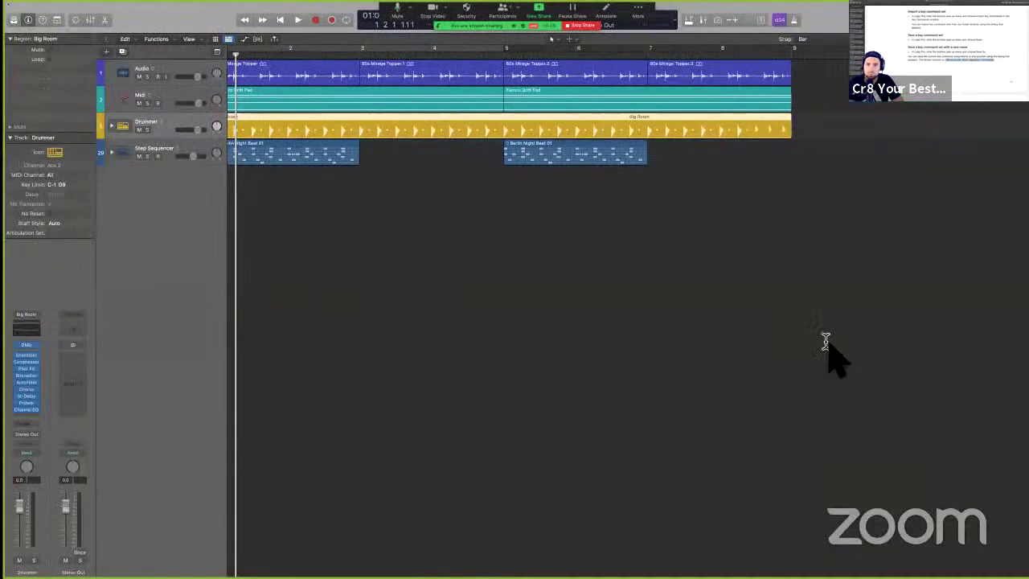
{"action": "key", "text": "ctrl+Left"}
{"action": "key", "text": "ctrl+Up"}
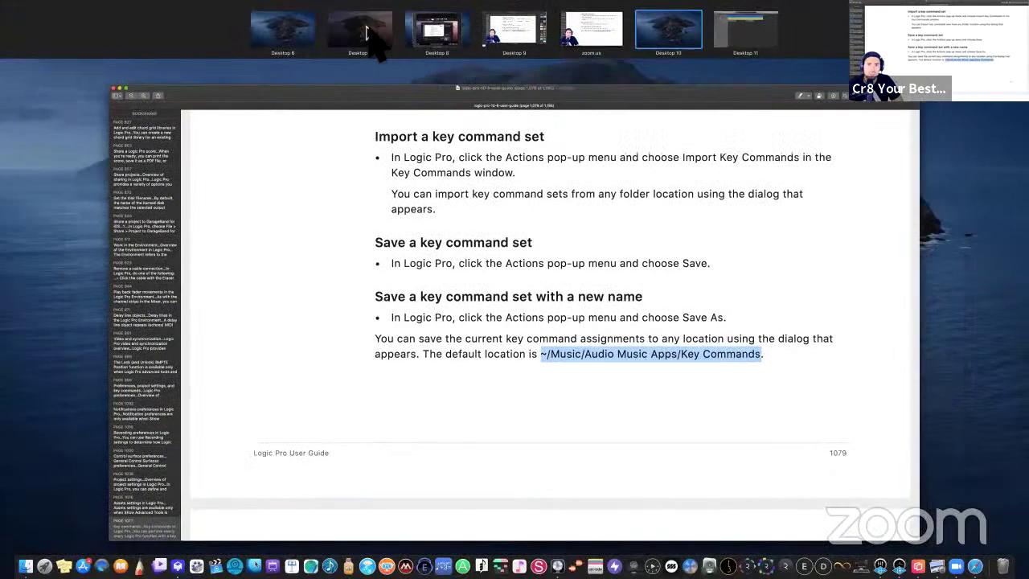
{"action": "left_click", "coordinate": [366, 32]}
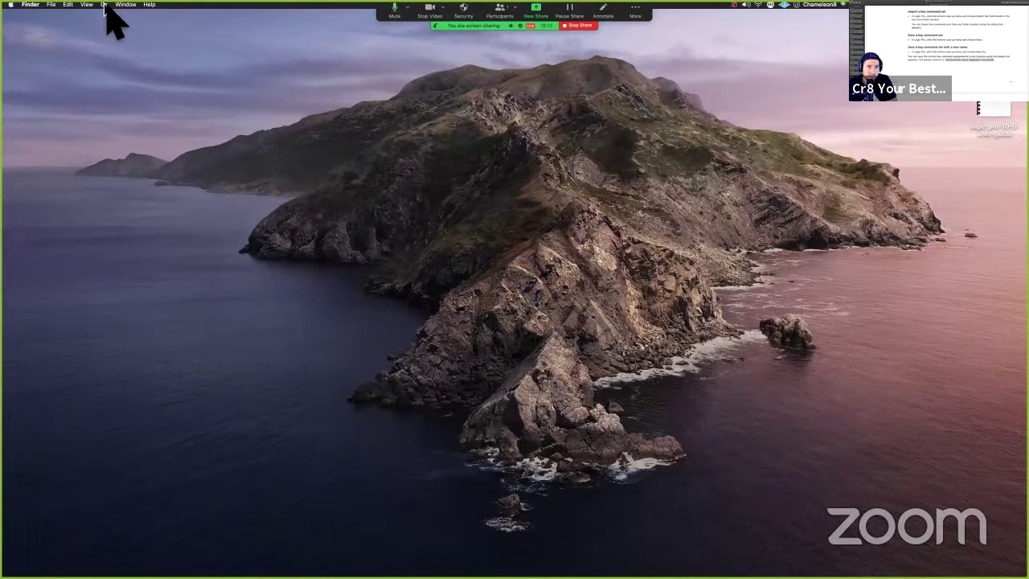
{"action": "left_click", "coordinate": [105, 5]}
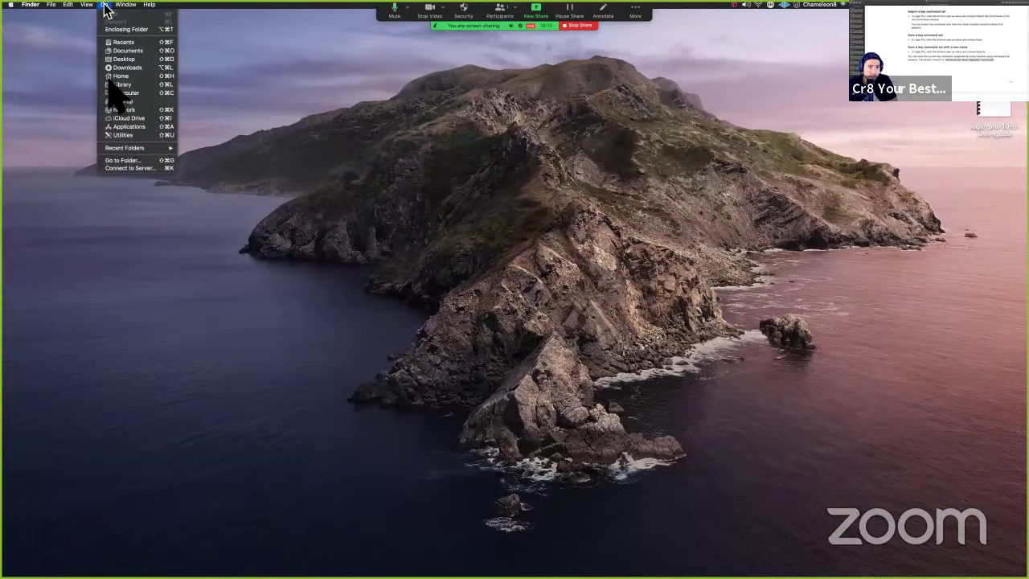
{"action": "left_click", "coordinate": [123, 160]}
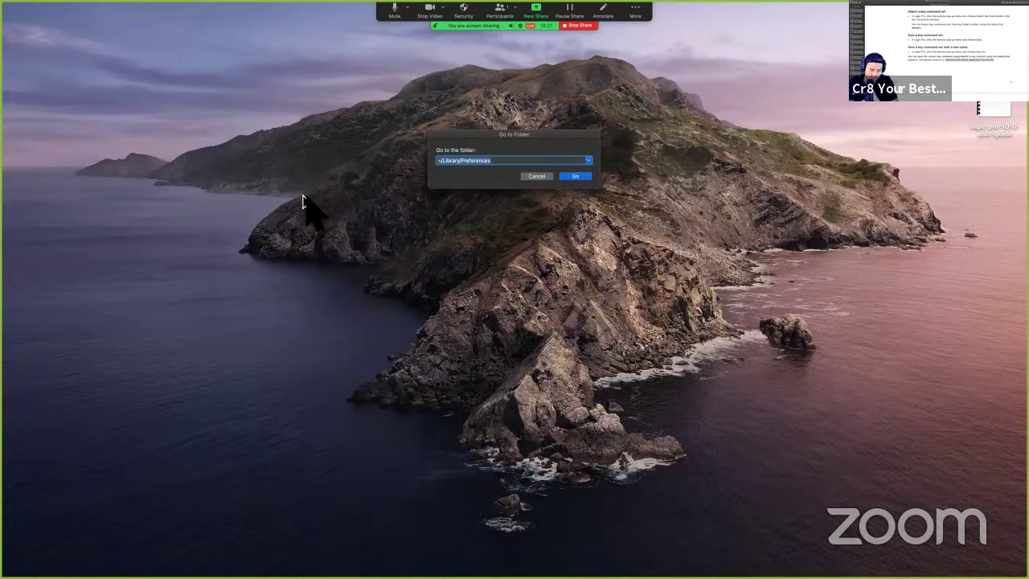
{"action": "key", "text": "super+v"}
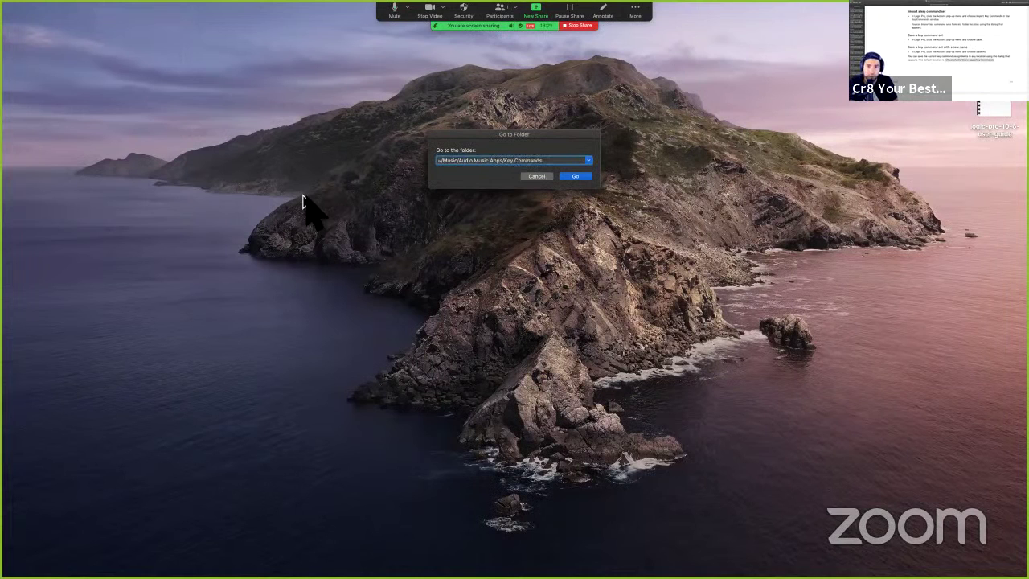
{"action": "left_click", "coordinate": [587, 178]}
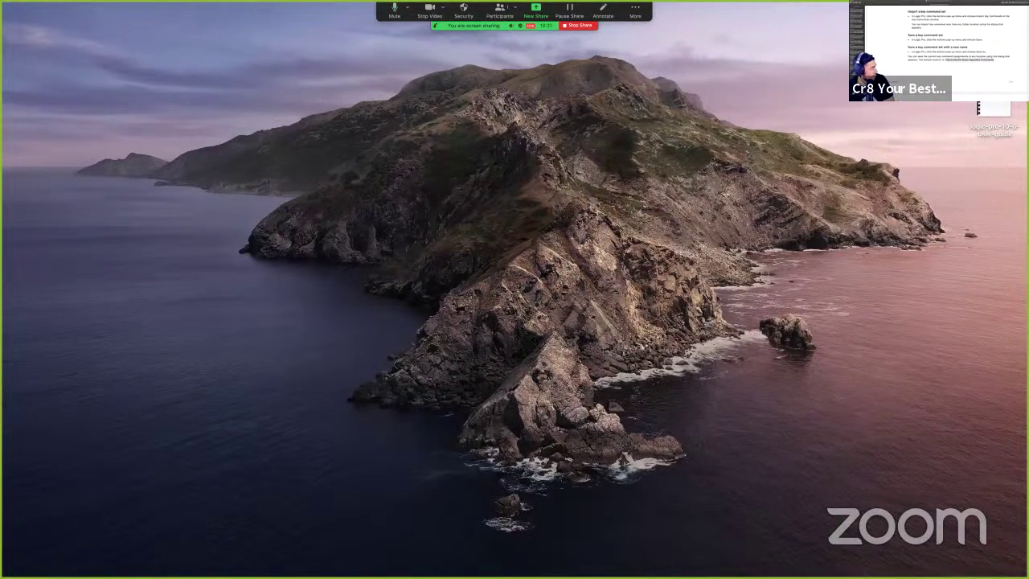
- Preview the Logic < 10.5 file in the Key Commands folder
{"action": "left_click_drag", "start_coordinate": [638, 99], "coordinate": [658, 110]}
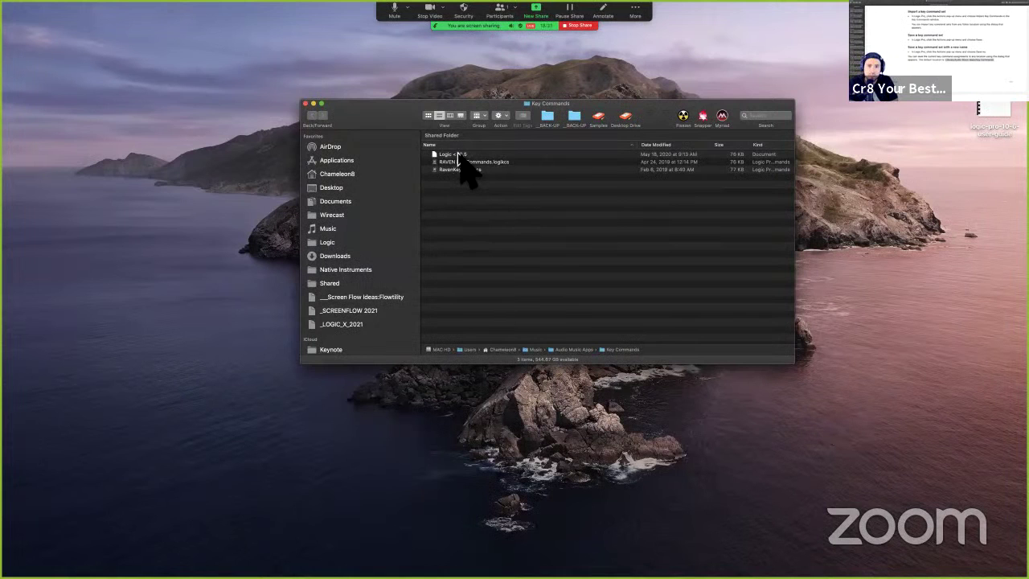
{"action": "left_click", "coordinate": [458, 154]}
{"action": "key", "text": "space"}
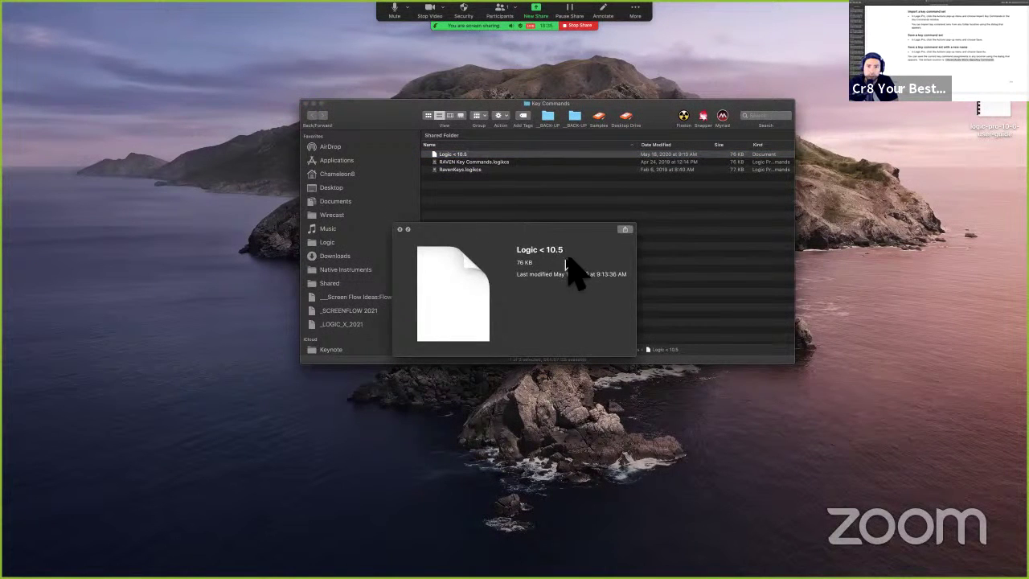
{"action": "key", "text": "space"}
- Move the RAVEN Key Commands and RavenKeys files from the Key Commands folder to the desktop, and close the folder window
{"action": "left_click_drag", "start_coordinate": [496, 184], "coordinate": [1004, 230]}
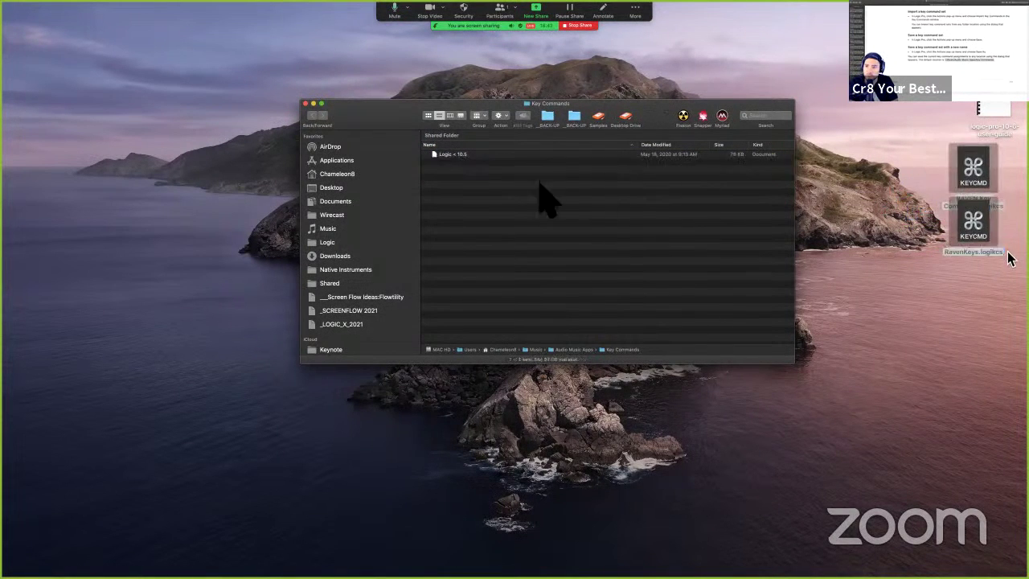
{"action": "left_click", "coordinate": [305, 104]}
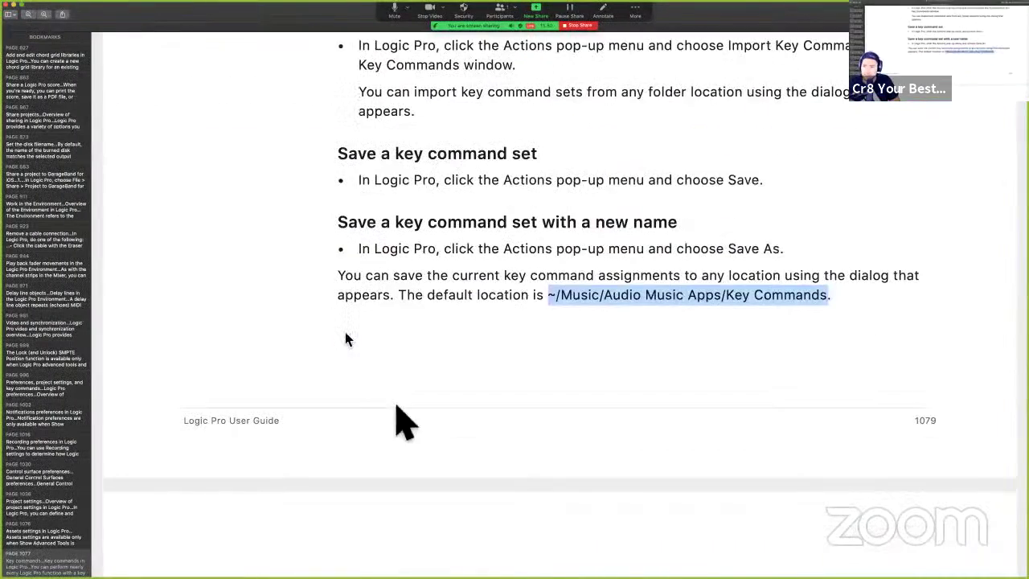
- Return to the user guide in Preview and read the Assign key commands section, including the steps for assigning a function to a key
{"action": "scroll", "coordinate": [450, 422], "scroll_direction": "down", "scroll_amount": 3}
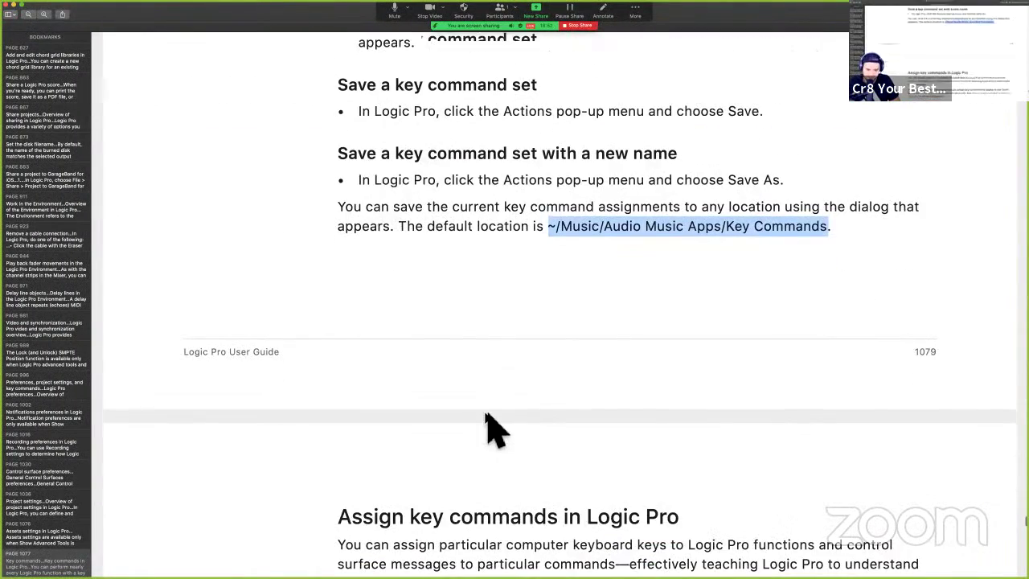
{"action": "scroll", "coordinate": [486, 417], "scroll_direction": "down", "scroll_amount": 8}
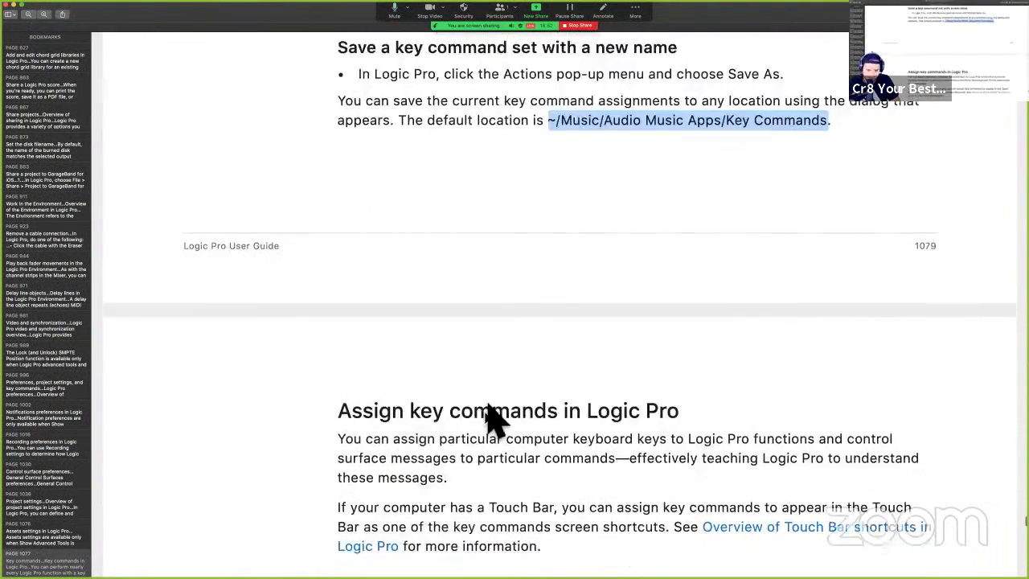
{"action": "scroll", "coordinate": [489, 410], "scroll_direction": "down", "scroll_amount": 2}
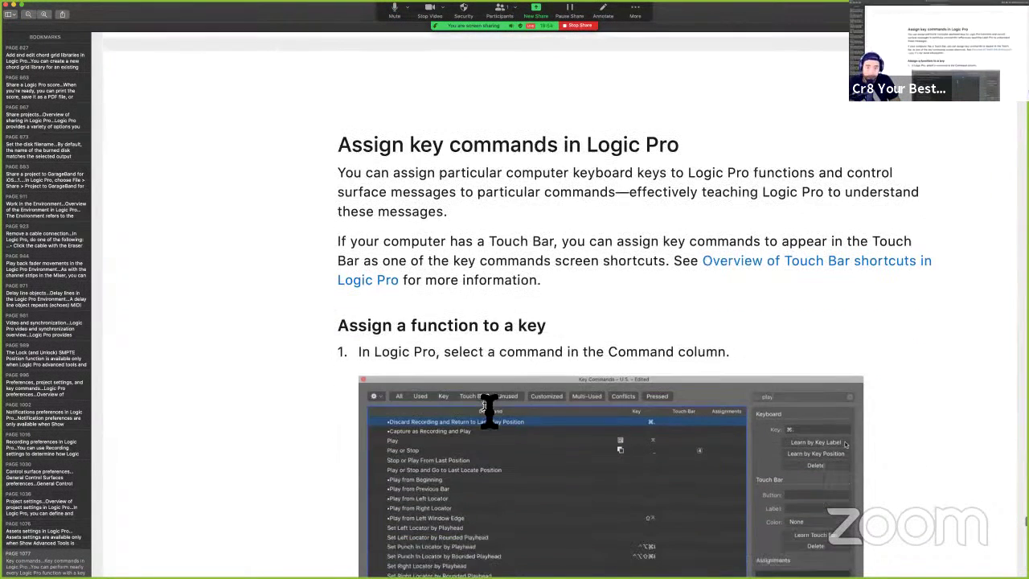
{"action": "scroll", "coordinate": [489, 410], "scroll_direction": "down", "scroll_amount": 1}
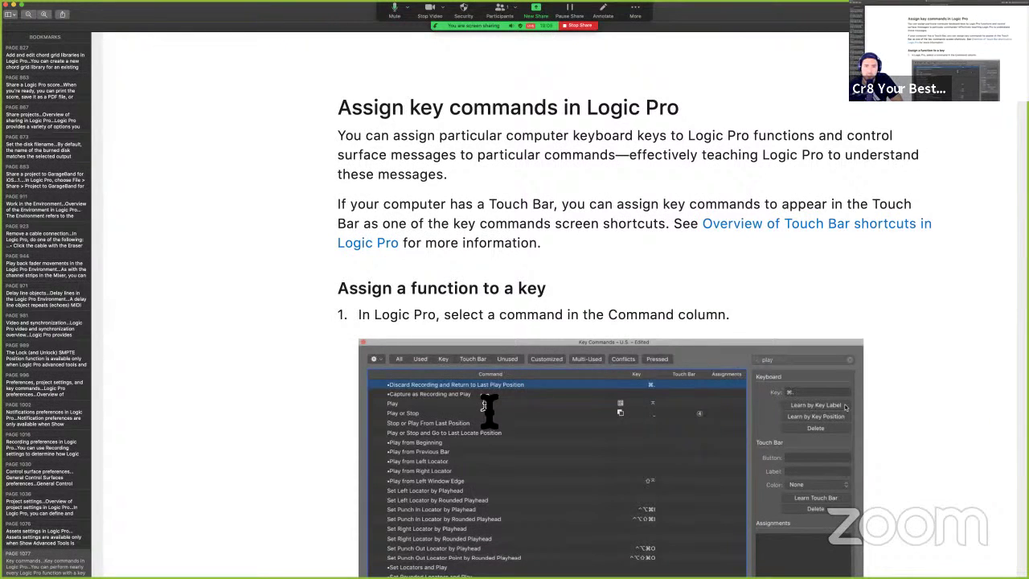
{"action": "scroll", "coordinate": [488, 410], "scroll_direction": "down", "scroll_amount": 1}
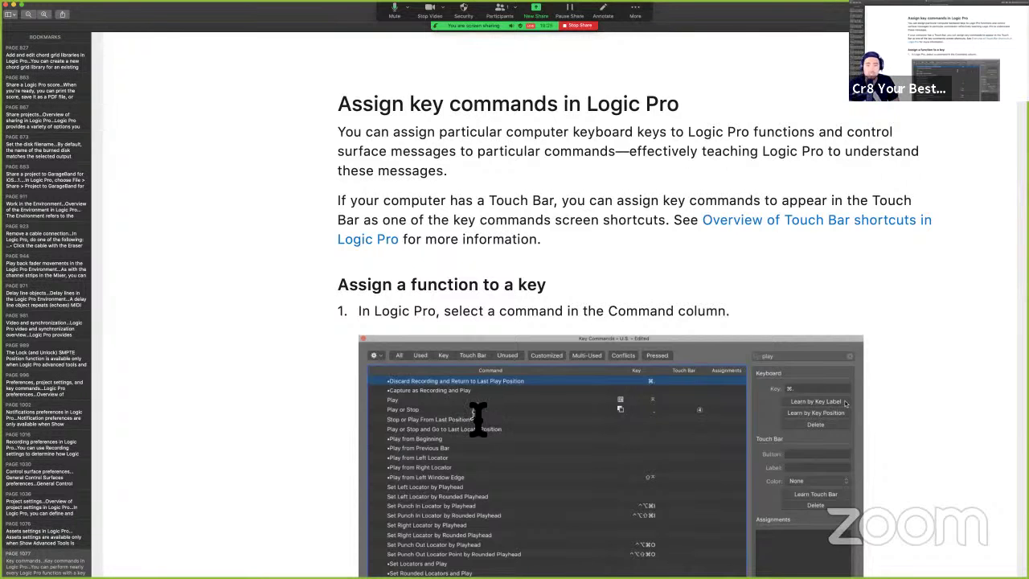
{"action": "scroll", "coordinate": [478, 418], "scroll_direction": "down", "scroll_amount": 5}
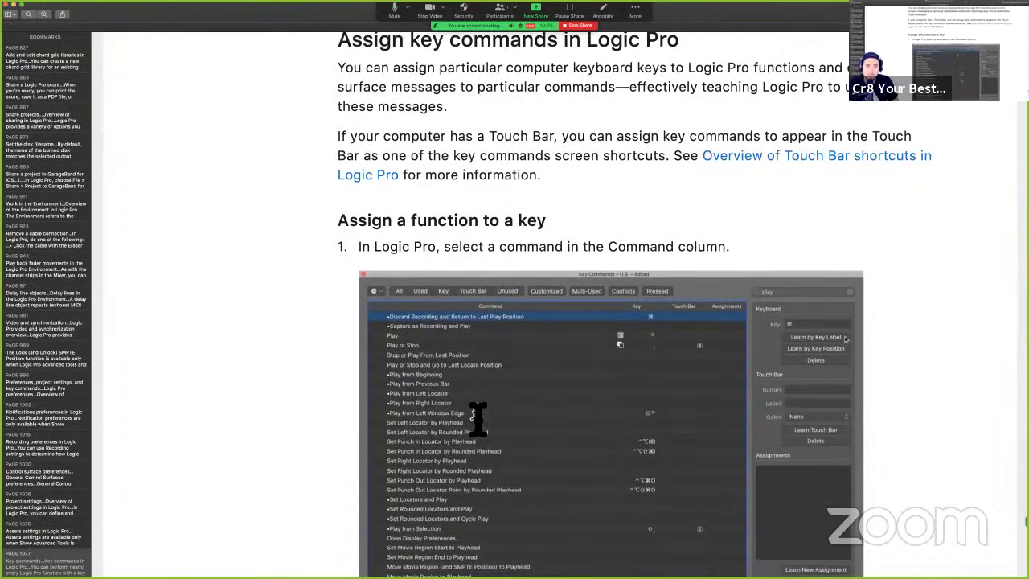
{"action": "scroll", "coordinate": [478, 417], "scroll_direction": "down", "scroll_amount": 4}
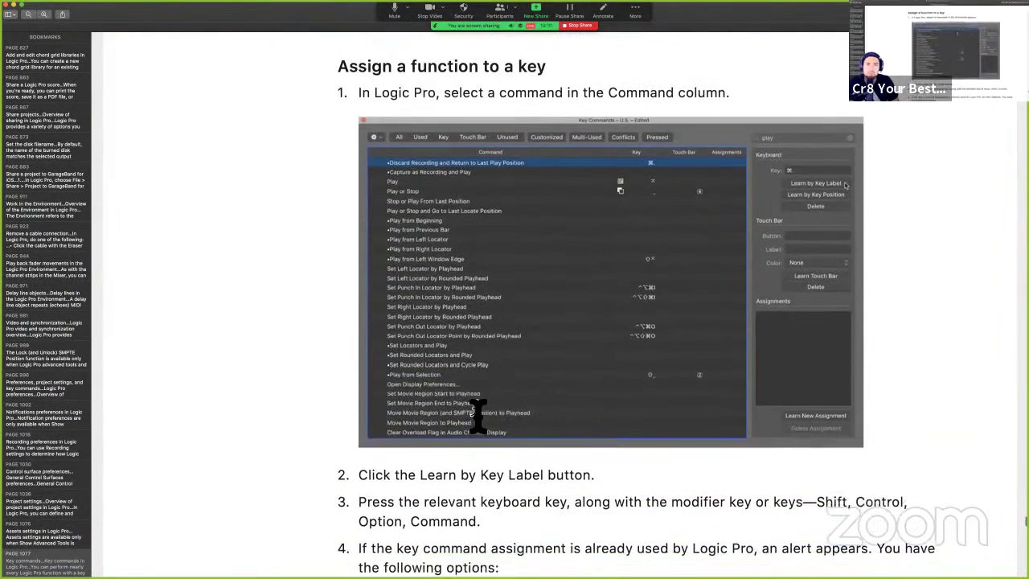
{"action": "scroll", "coordinate": [475, 393], "scroll_direction": "down", "scroll_amount": 1}
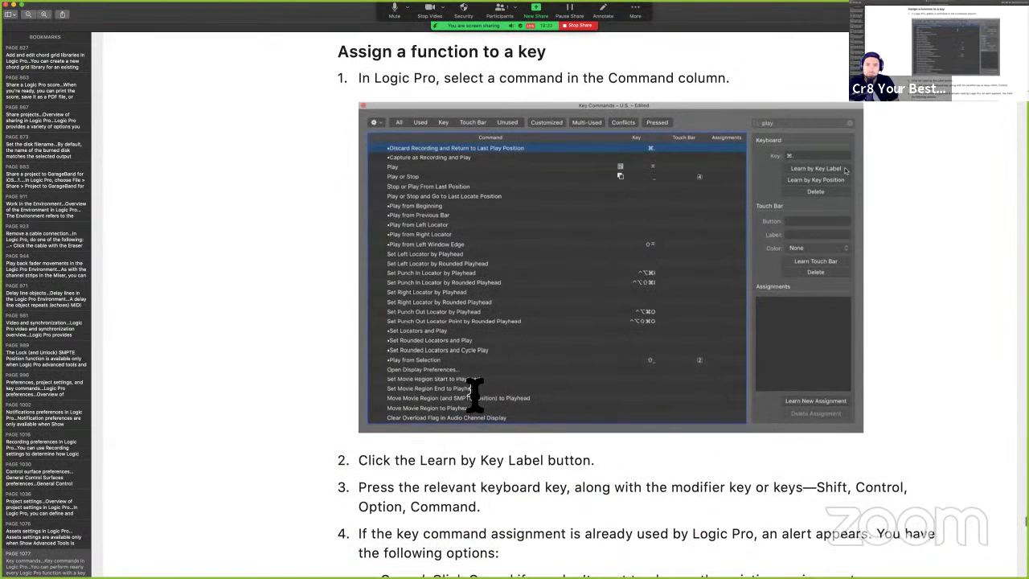
{"action": "scroll", "coordinate": [475, 393], "scroll_direction": "down", "scroll_amount": 5}
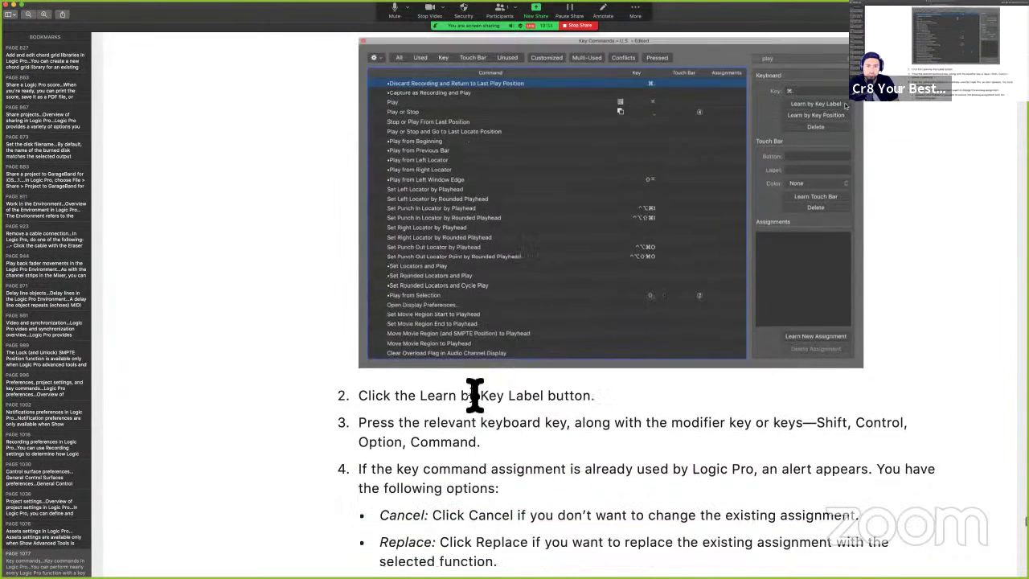
{"action": "scroll", "coordinate": [475, 393], "scroll_direction": "down", "scroll_amount": 1}
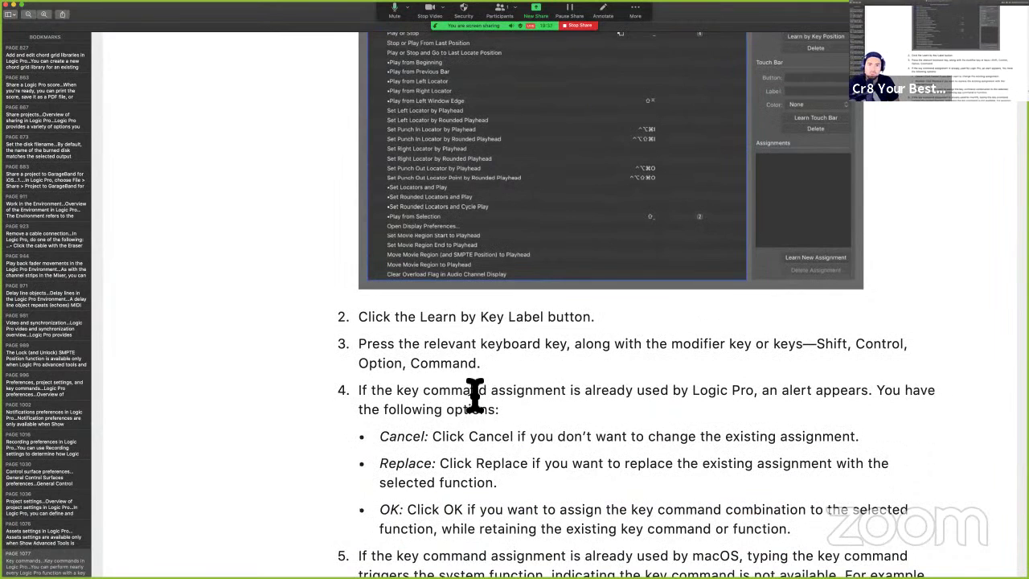
- Collapse the Global Commands and Various Windows groups in Logic Pro's key command list, and return to the guide's key assignment steps
{"action": "key", "text": "ctrl+Right"}
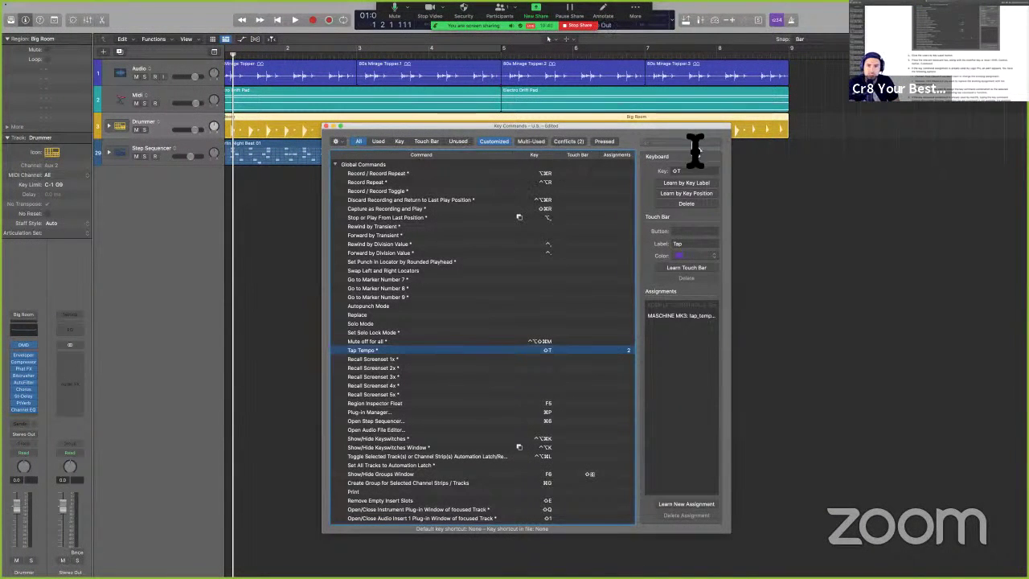
{"action": "left_click", "coordinate": [337, 166]}
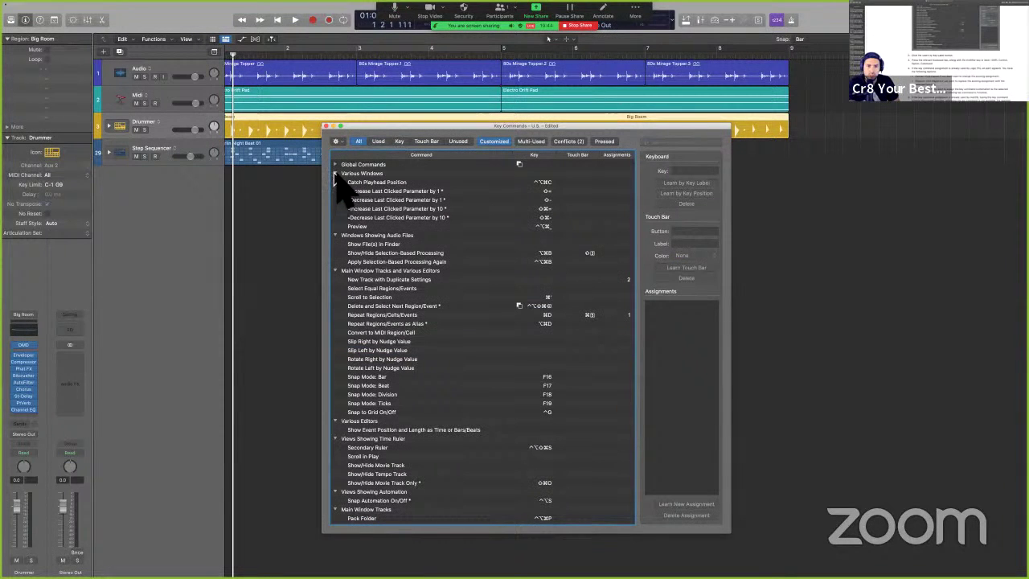
{"action": "key", "text": "ctrl+Left"}
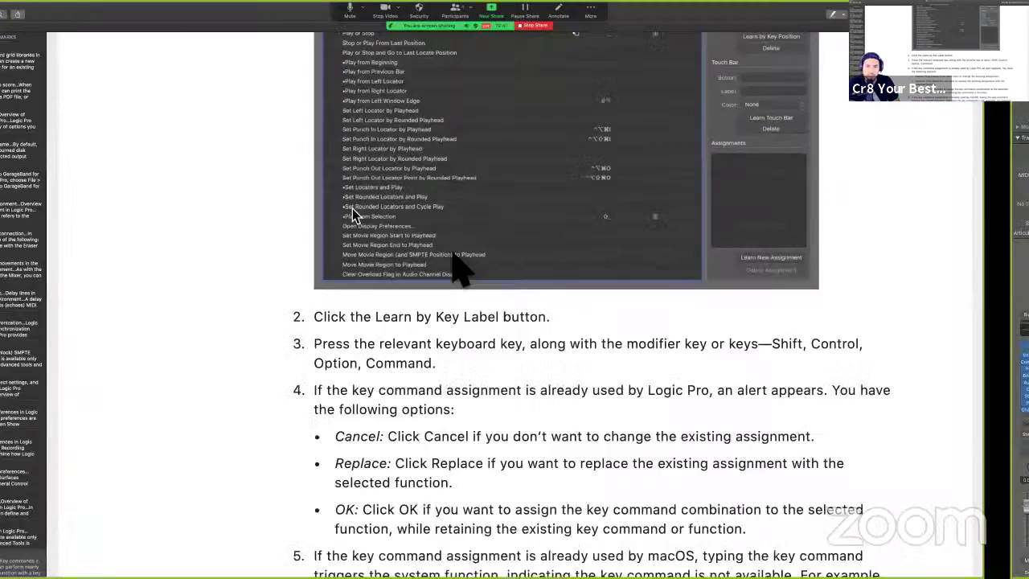
{"action": "scroll", "coordinate": [453, 262], "scroll_direction": "up", "scroll_amount": 2}
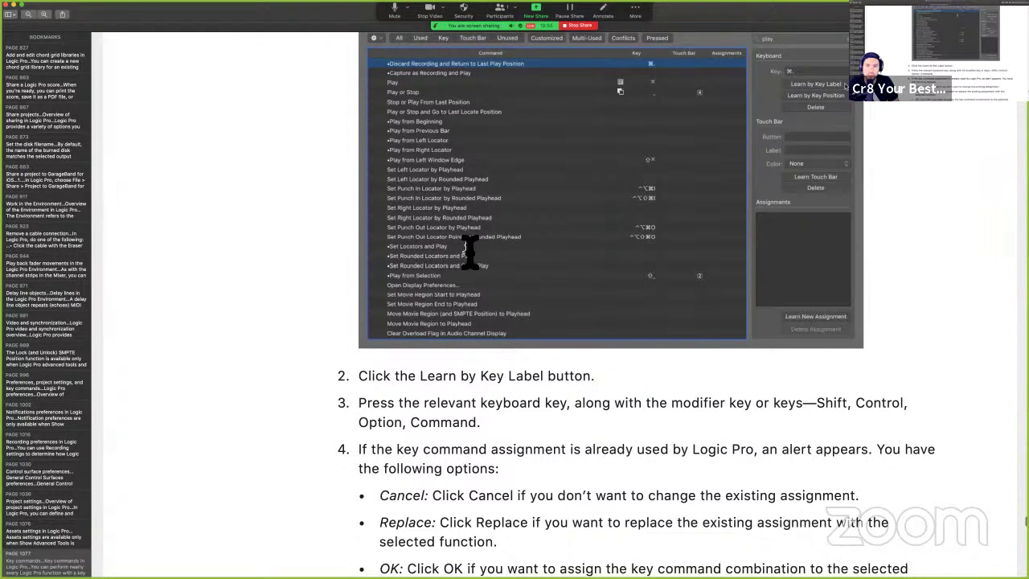
- Switch to Logic Pro, search the key commands for "play" and select Catch Playhead Position
{"action": "key", "text": "ctrl+Right"}
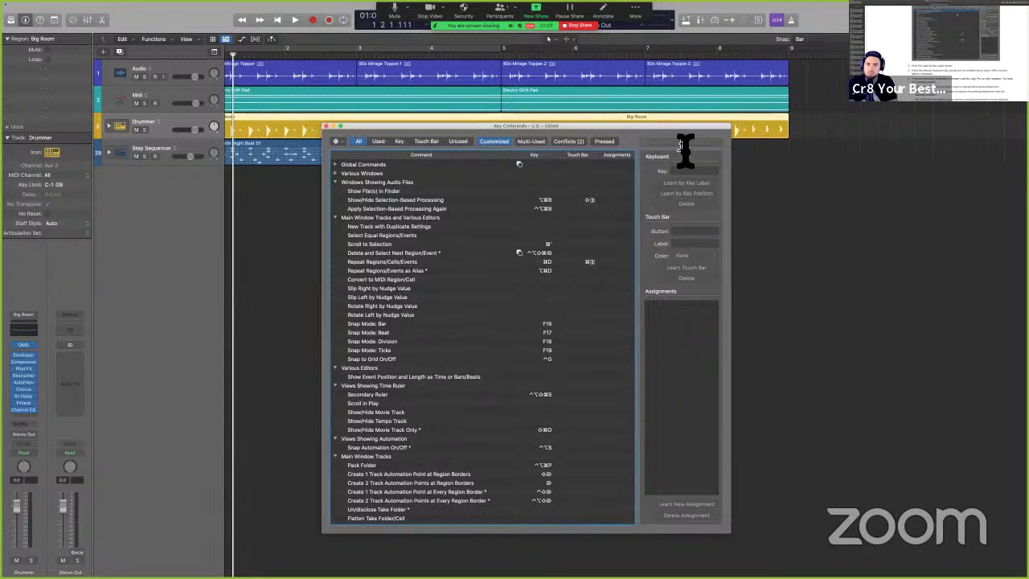
{"action": "left_click", "coordinate": [683, 142]}
{"action": "type", "text": "ay"}
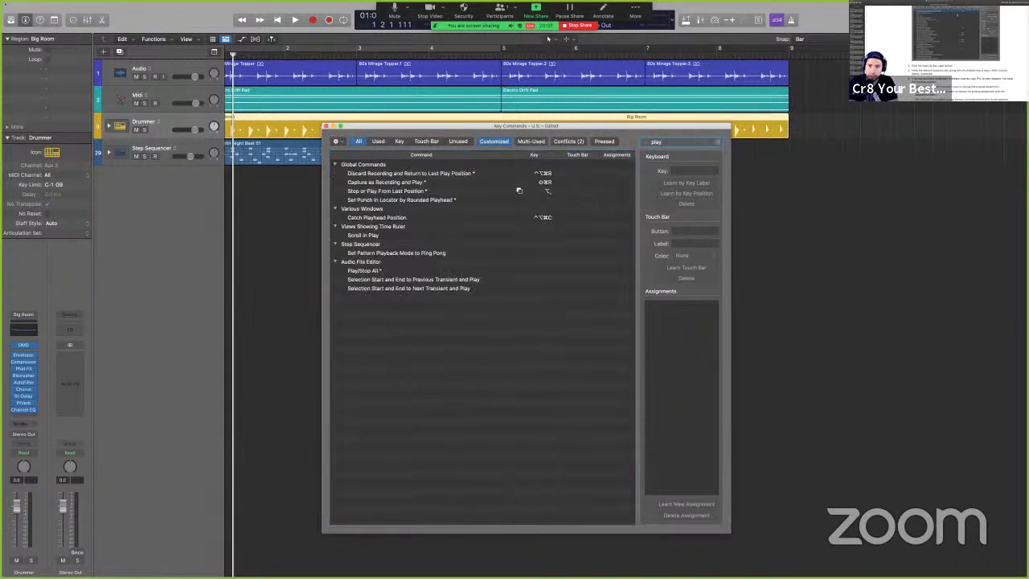
{"action": "left_click", "coordinate": [424, 218]}
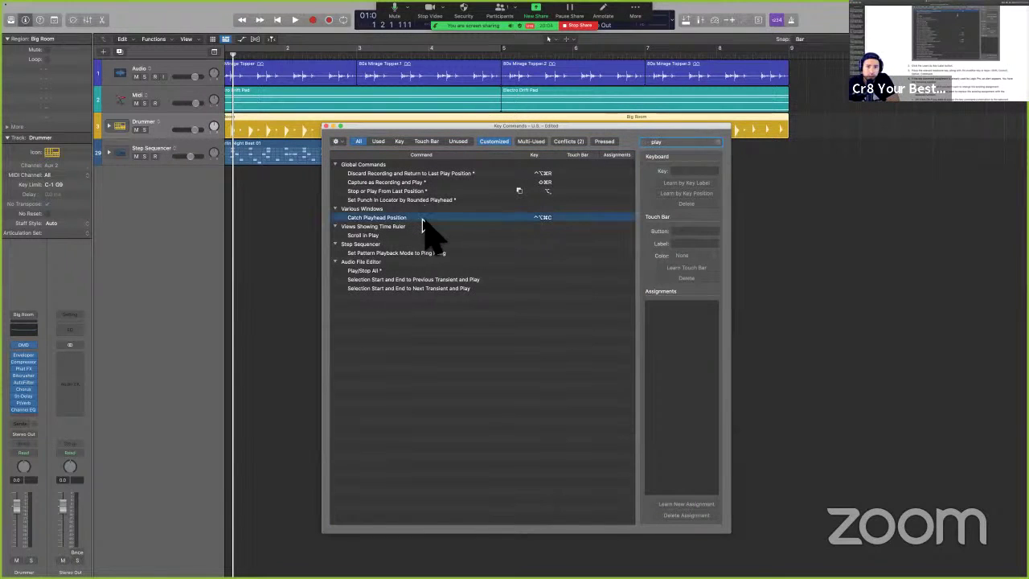
- Select Scroll in Play and Stop or Play From Last Position, check the guide's key assignment steps, and return to Logic Pro
{"action": "left_click", "coordinate": [422, 235]}
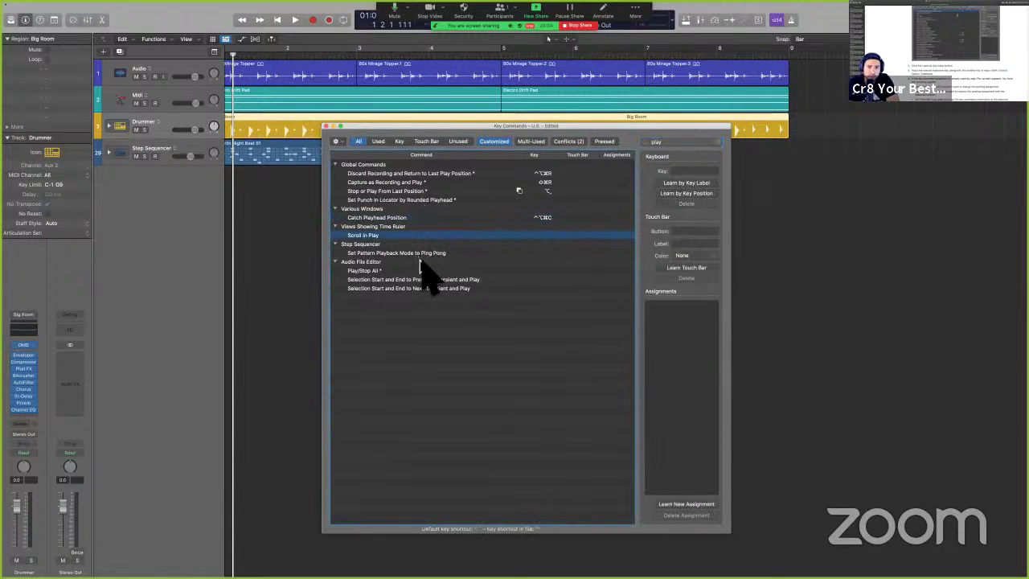
{"action": "left_click", "coordinate": [416, 191]}
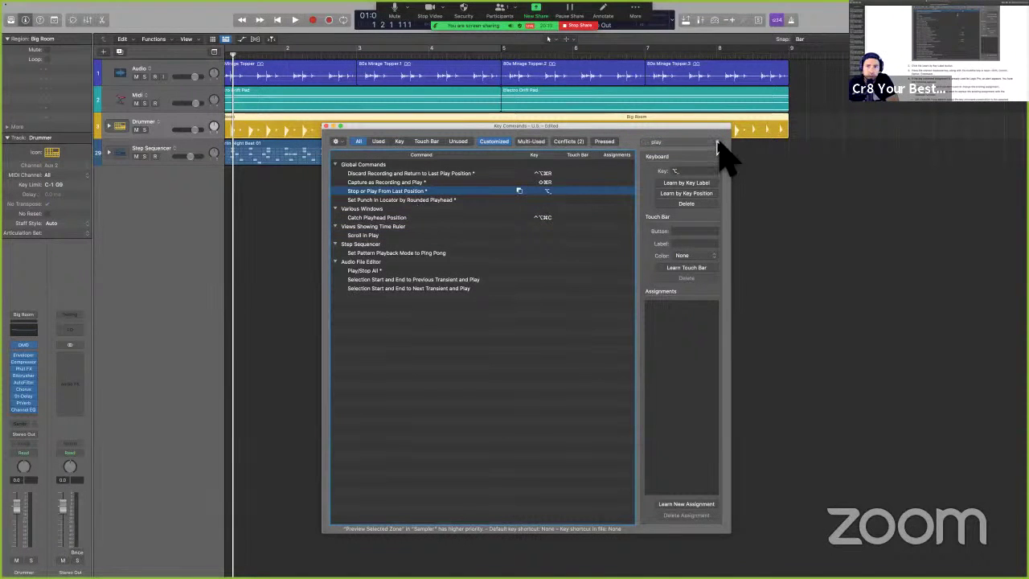
{"action": "key", "text": "ctrl+Left"}
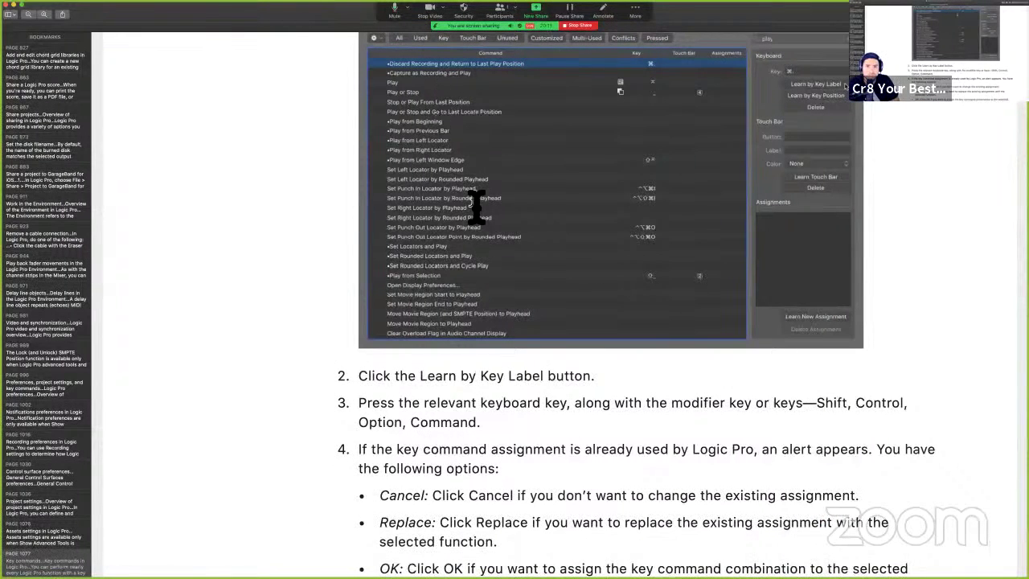
{"action": "key", "text": "ctrl+Right"}
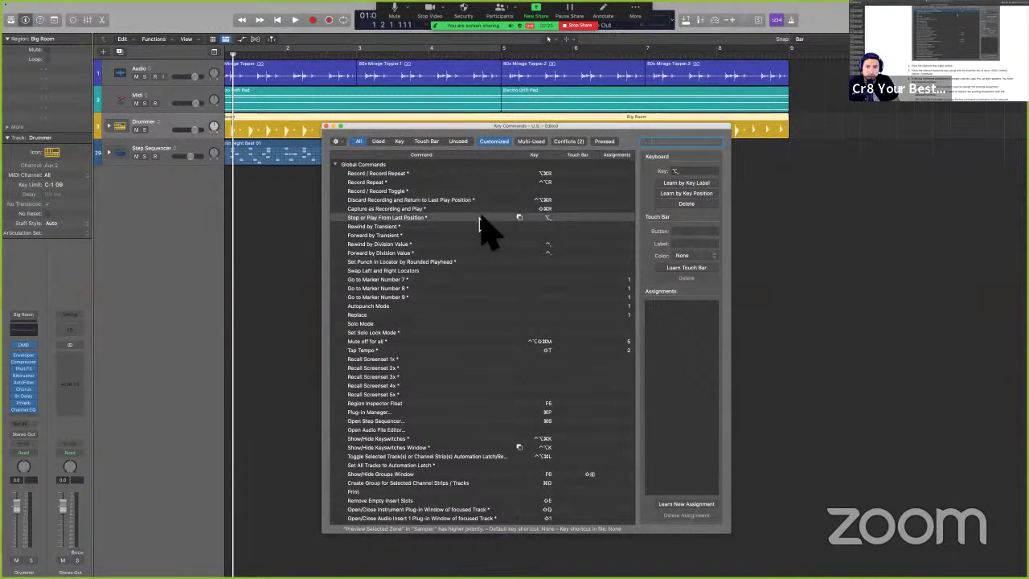
- Clear the key assigned to Capture as Recording and Play and try to relearn Shift-Command-R by key label
{"action": "left_click", "coordinate": [477, 210]}
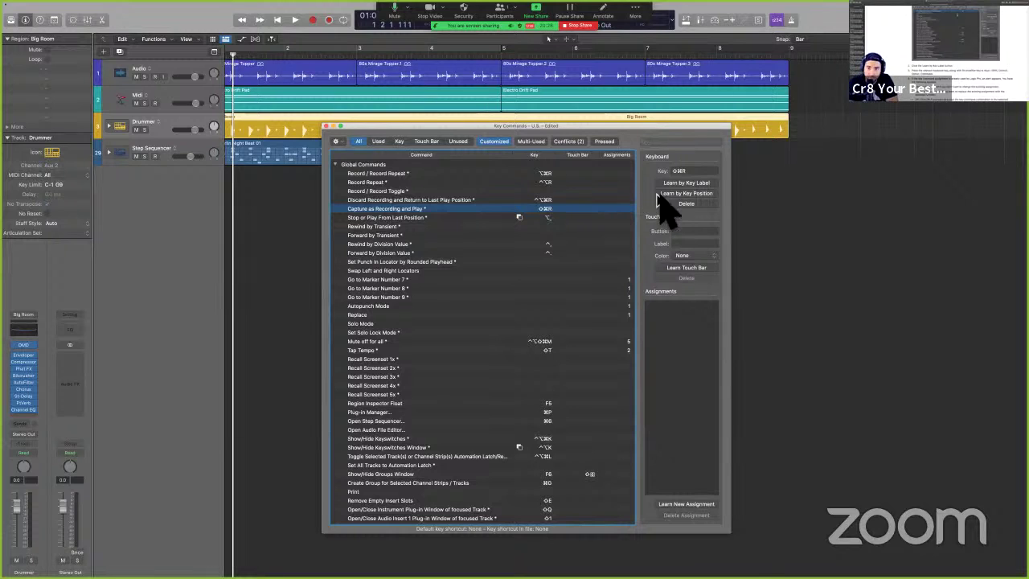
{"action": "left_click", "coordinate": [690, 183]}
{"action": "left_click", "coordinate": [688, 172]}
{"action": "key", "text": "BackSpace"}
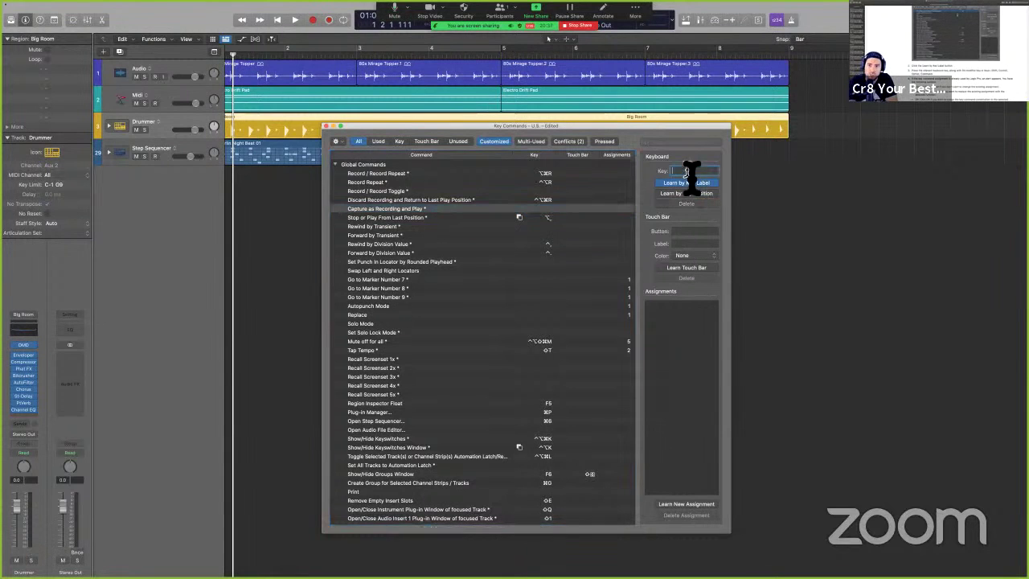
{"action": "left_click", "coordinate": [698, 183]}
{"action": "left_click", "coordinate": [698, 183]}
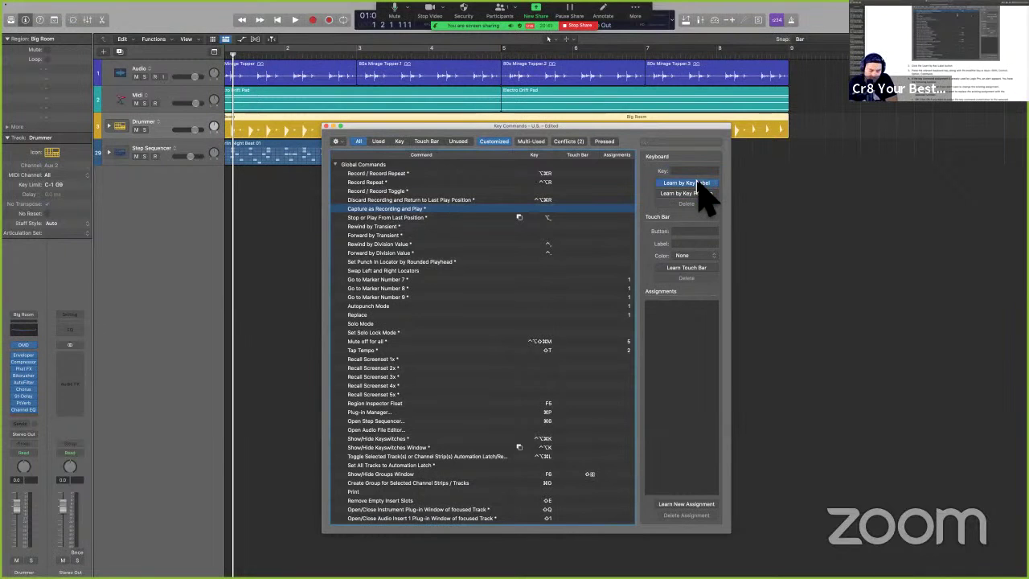
{"action": "key", "text": "shift+super+r"}
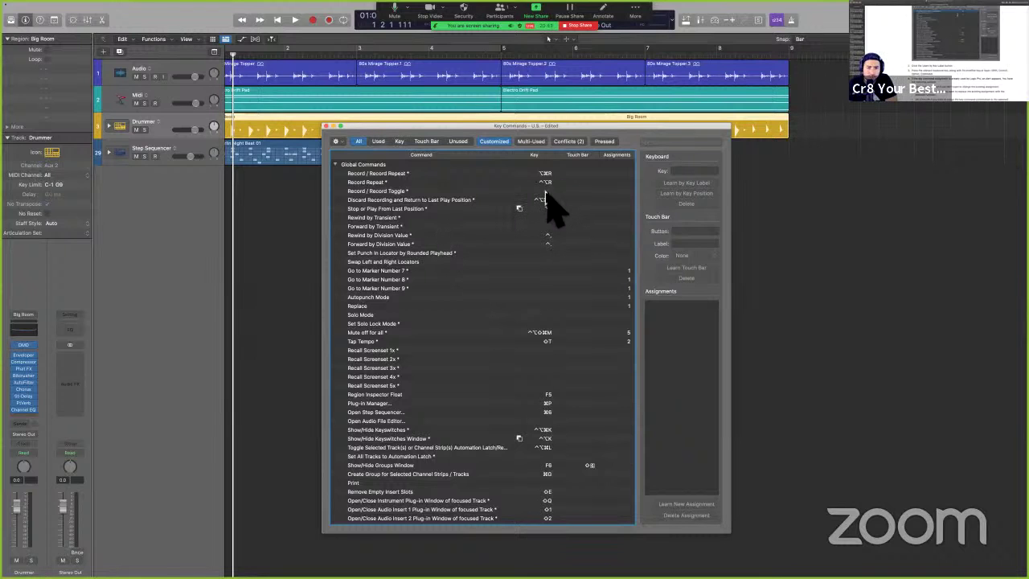
- Search the customized key commands for "capture", repeat the search after collapsing the command groups, and clear it
{"action": "left_click", "coordinate": [674, 143]}
{"action": "type", "text": "co"}
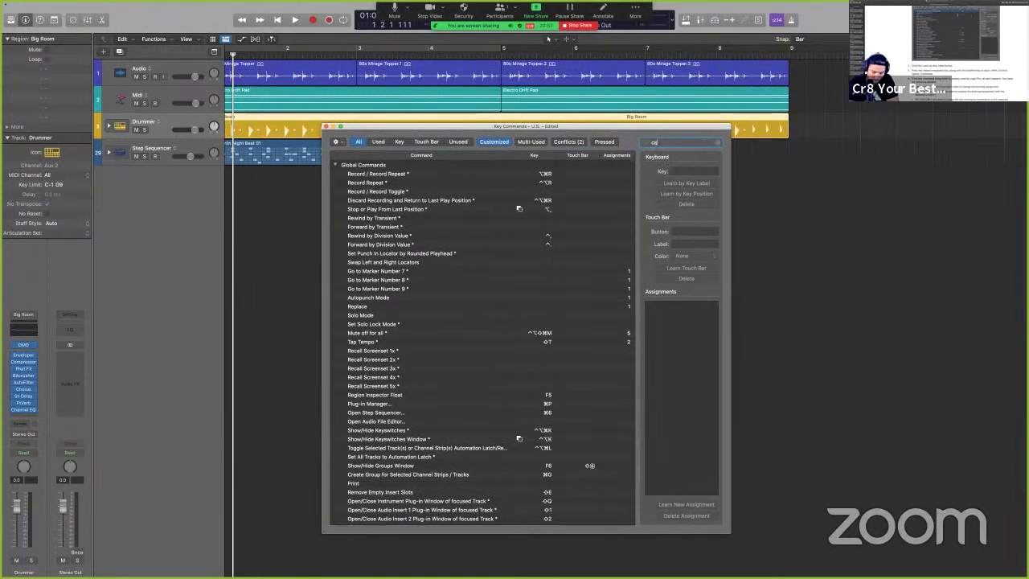
{"action": "type", "text": "pture"}
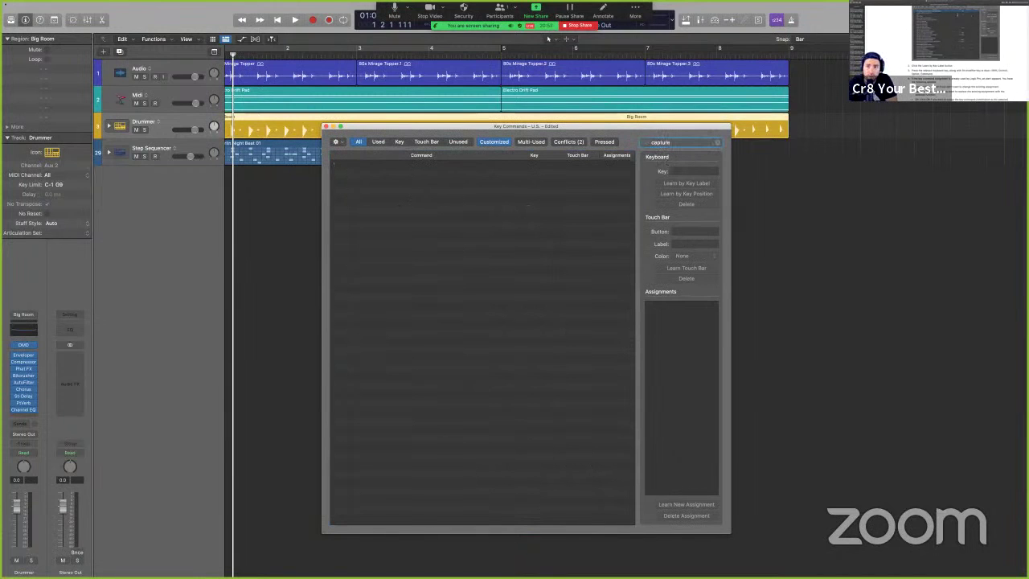
{"action": "left_click", "coordinate": [718, 143]}
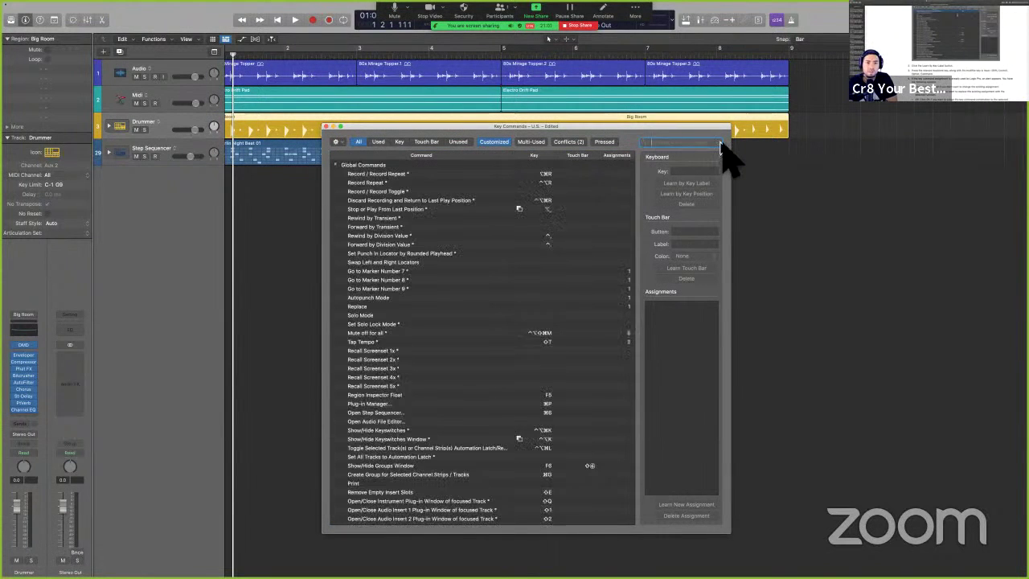
{"action": "left_click", "coordinate": [585, 245]}
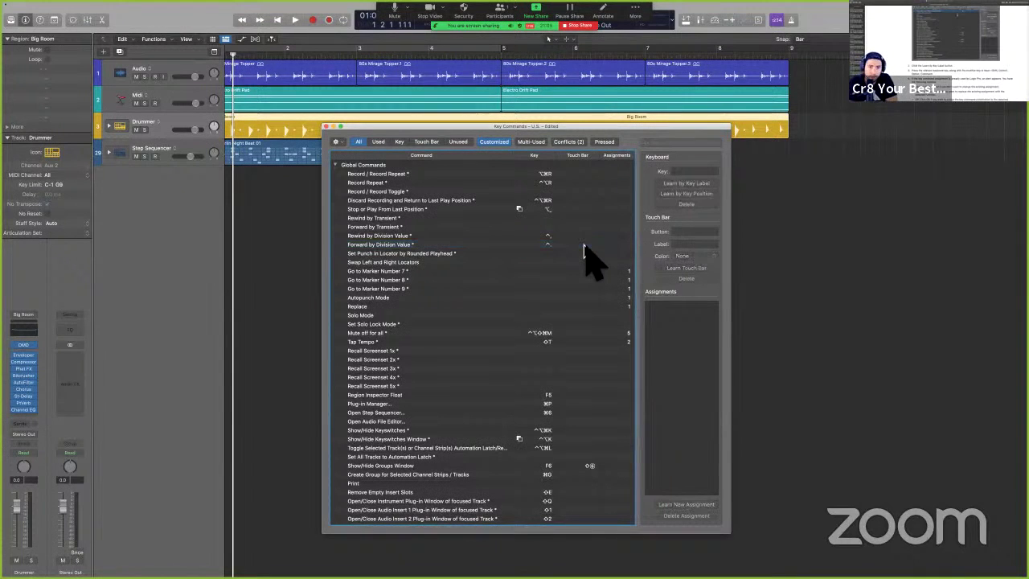
{"action": "left_click", "coordinate": [336, 165]}
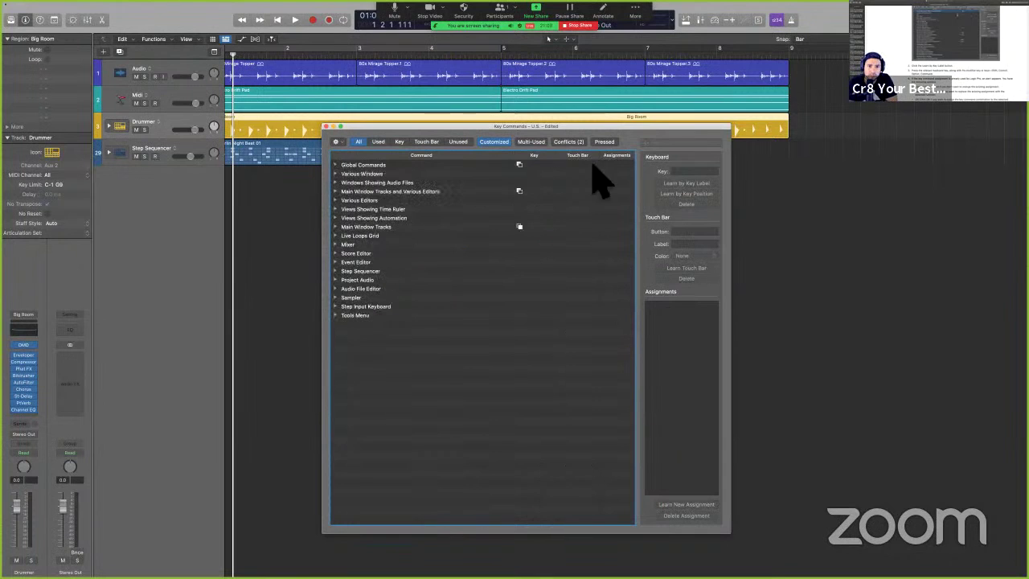
{"action": "left_click", "coordinate": [690, 143]}
{"action": "type", "text": "captur"}
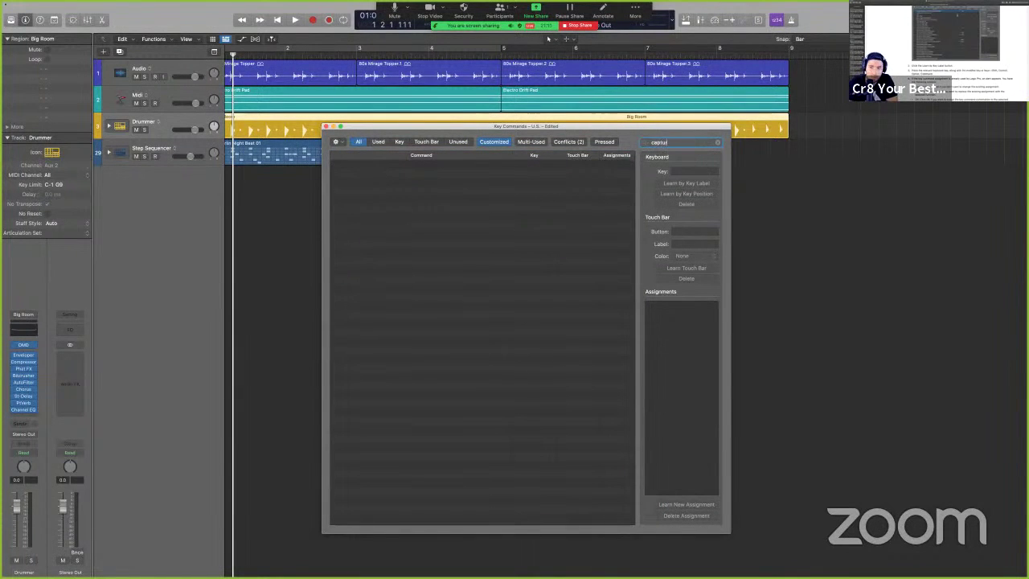
{"action": "type", "text": "e"}
{"action": "left_click", "coordinate": [718, 143]}
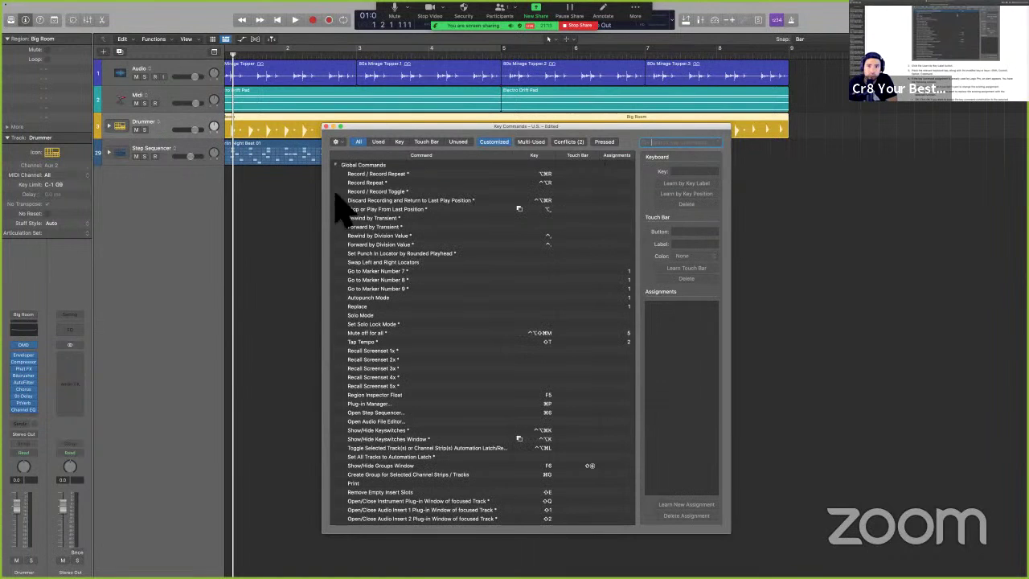
- Inspect the key assignments of Show/Hide Groups Window, Solo Mode and Rewind by Division Value
{"action": "left_click", "coordinate": [387, 228]}
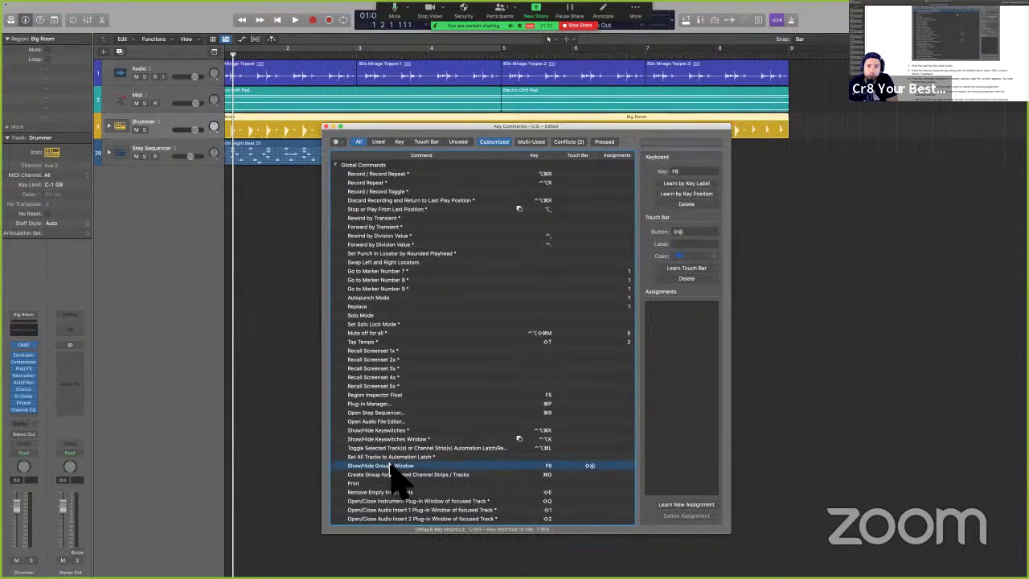
{"action": "left_click", "coordinate": [399, 315]}
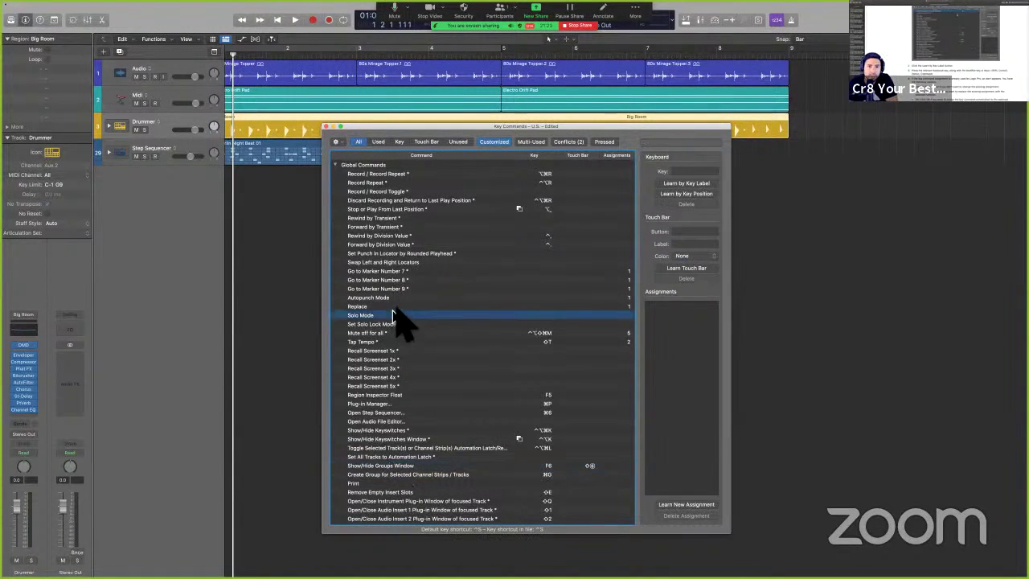
{"action": "left_click", "coordinate": [409, 235]}
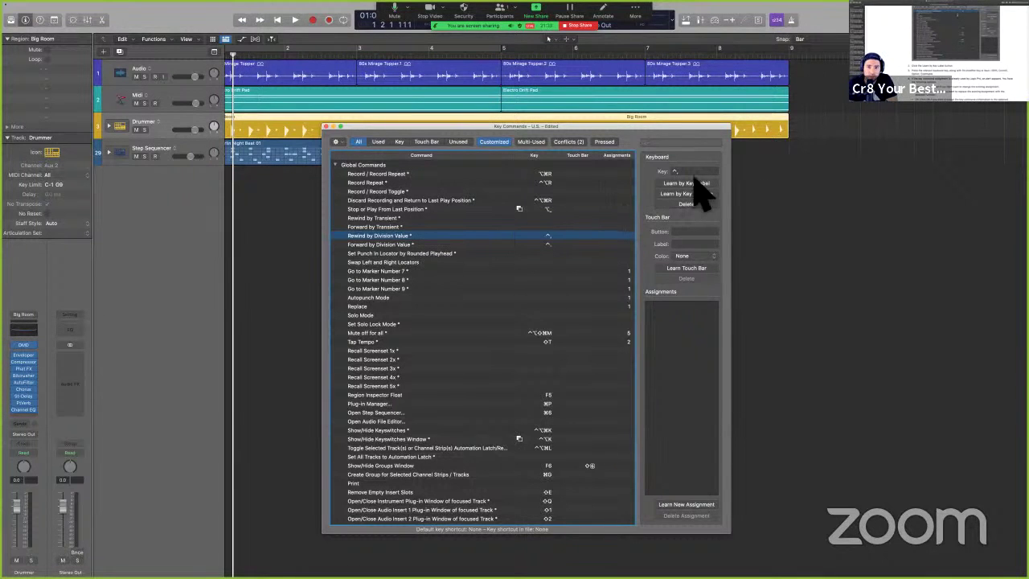
- Assign Shift-Command-Right Arrow to Forward by Transient by key label, replacing the conflicting Audio File Editor assignment
{"action": "left_click", "coordinate": [454, 226]}
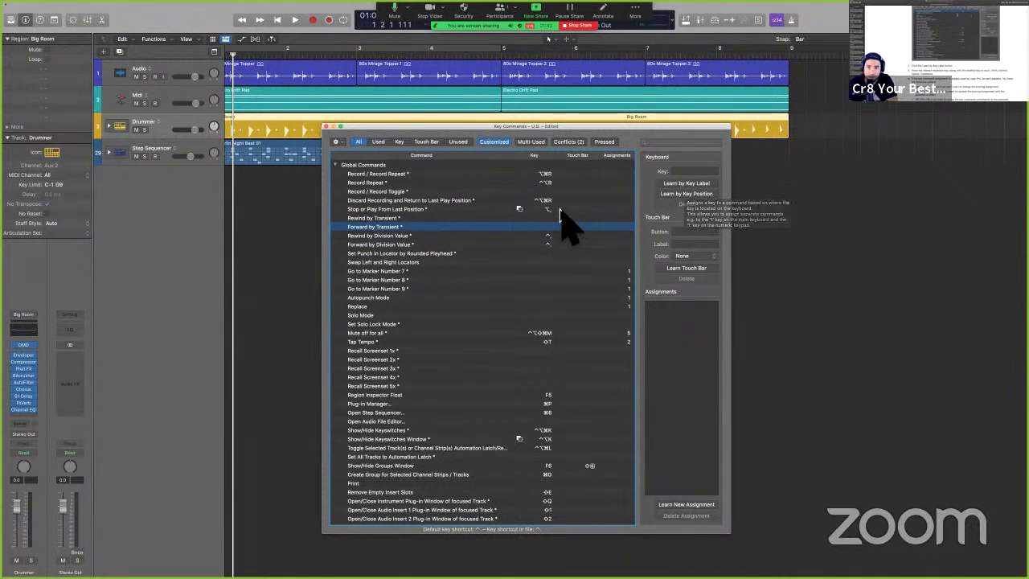
{"action": "left_click", "coordinate": [661, 183]}
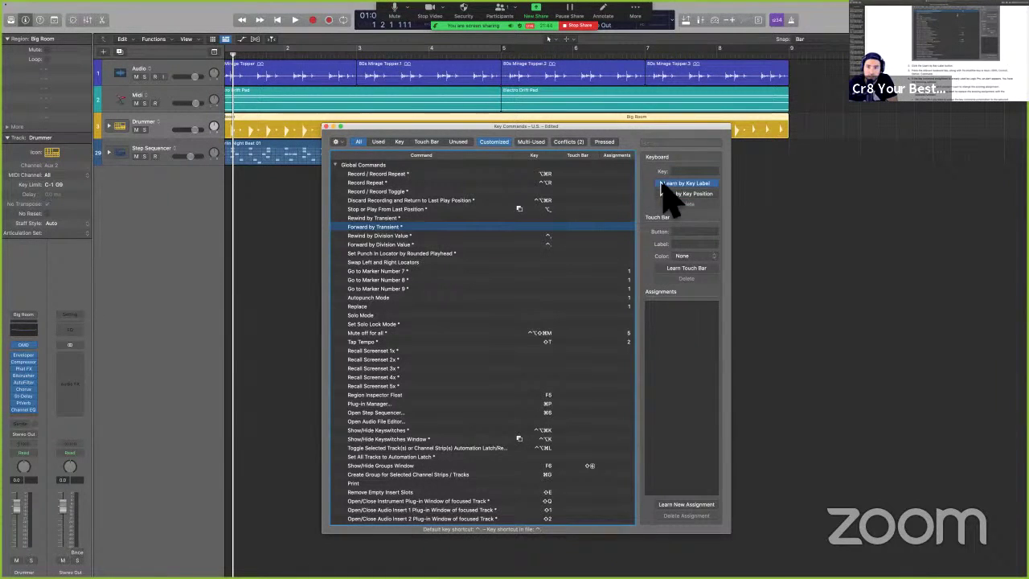
{"action": "key", "text": "shift+super+Right"}
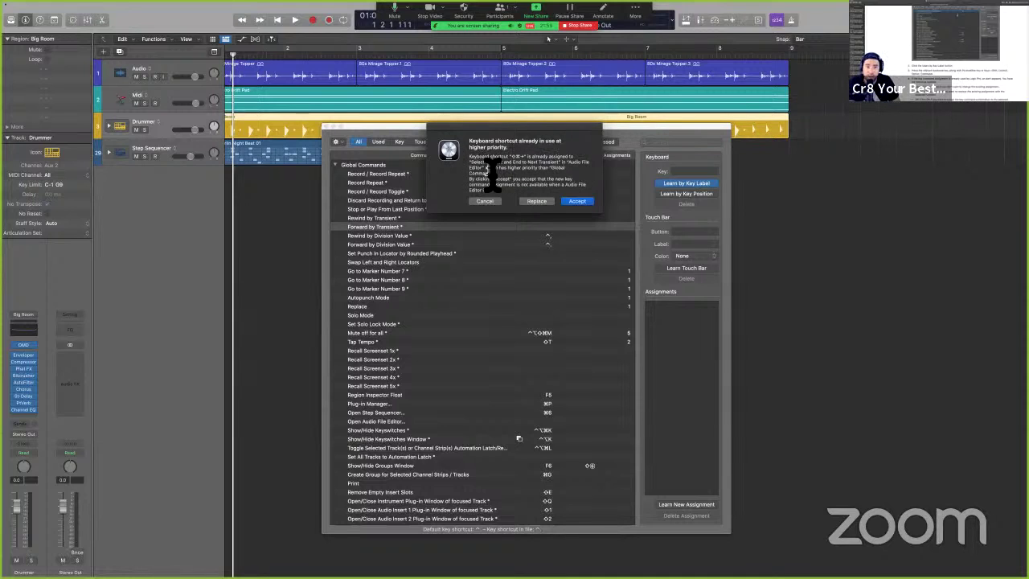
{"action": "left_click", "coordinate": [537, 203]}
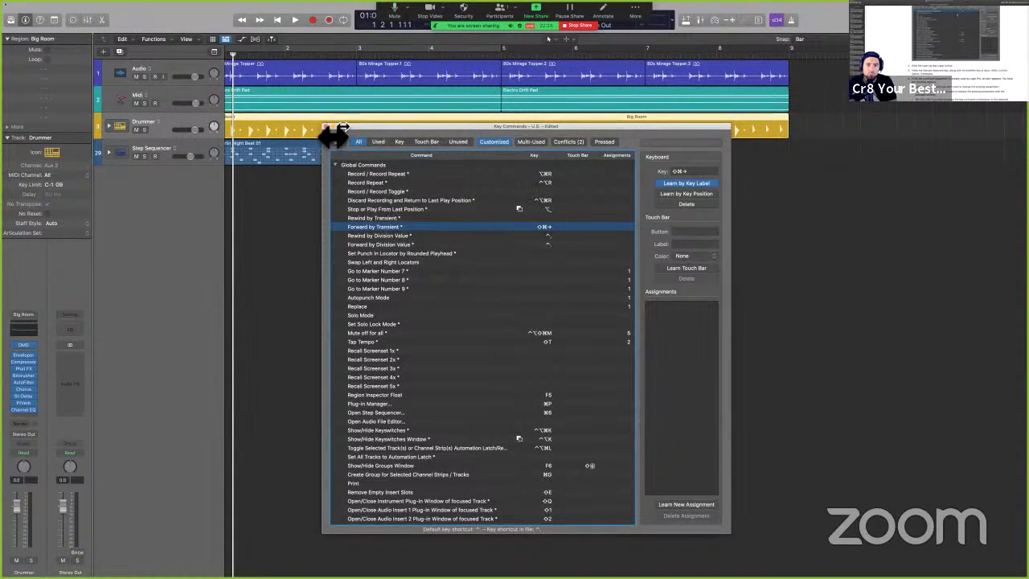
- Turn off Learn by Key Label and close the Key Commands window
{"action": "left_click_drag", "start_coordinate": [383, 126], "coordinate": [610, 142]}
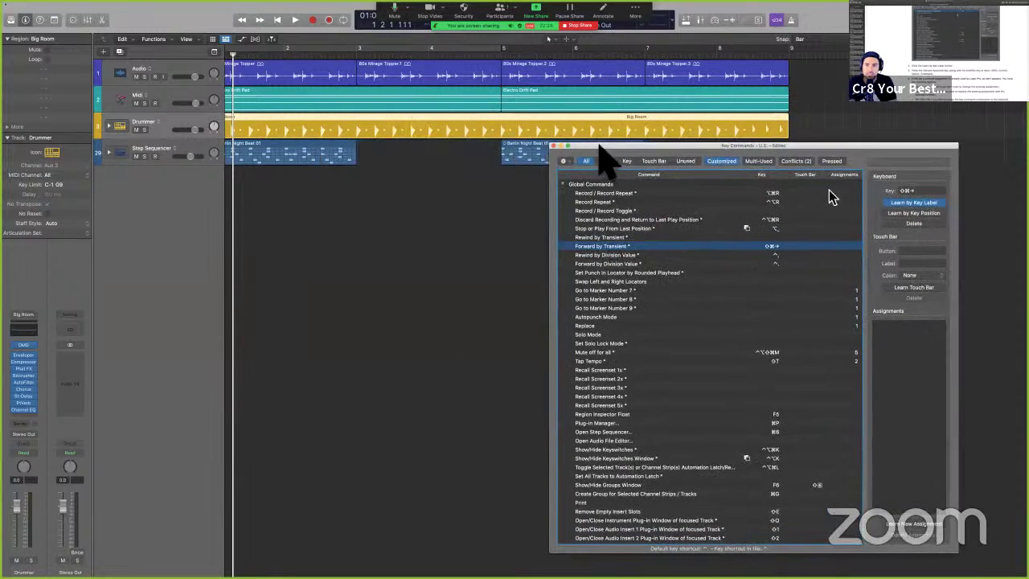
{"action": "left_click", "coordinate": [925, 199]}
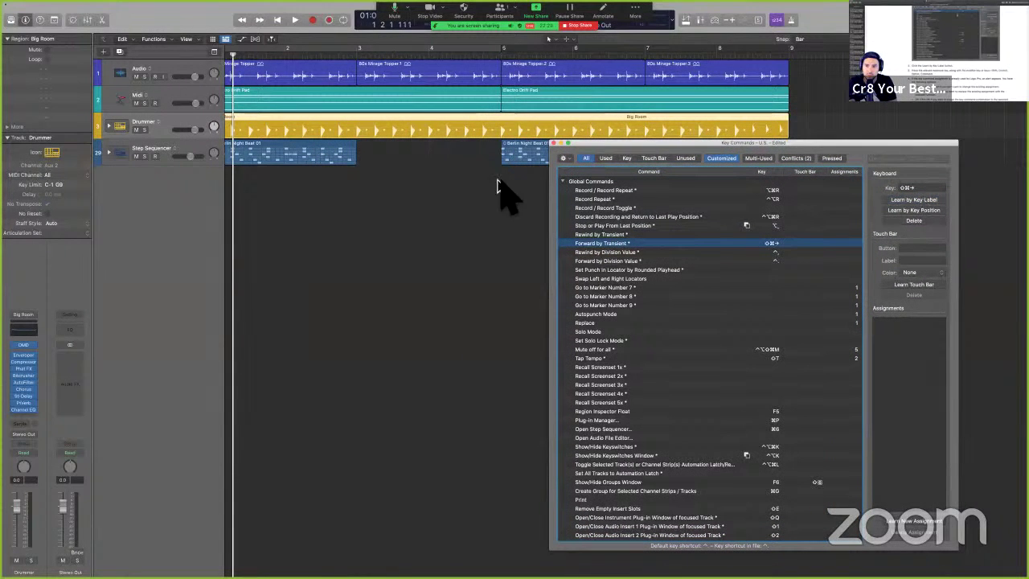
{"action": "left_click", "coordinate": [554, 144]}
- Select the first 80s Mirage Topper region, advance the playhead to bar 3, and select the Drummer and Step Sequencer regions
{"action": "left_click", "coordinate": [274, 72]}
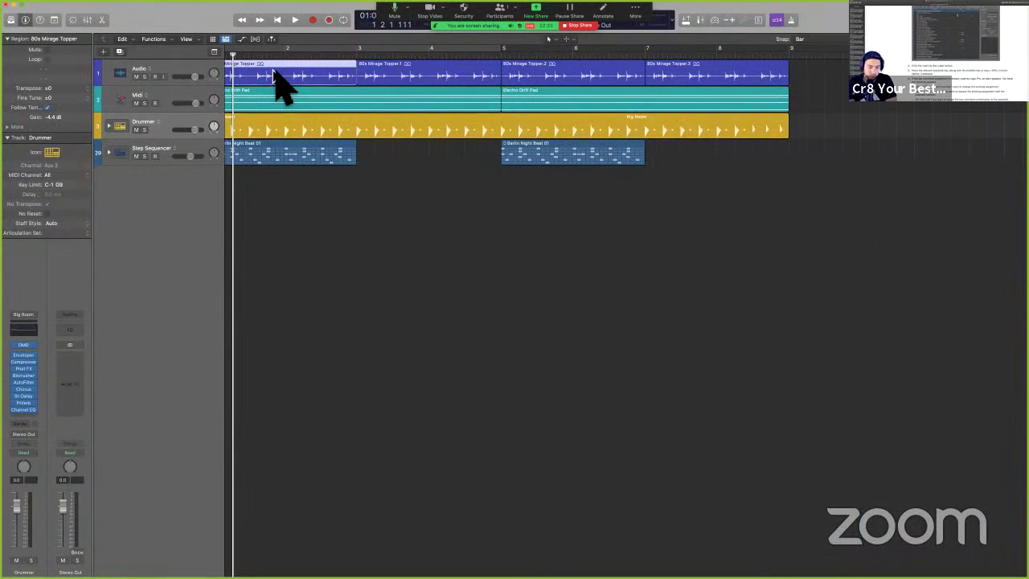
{"action": "key", "text": "space"}
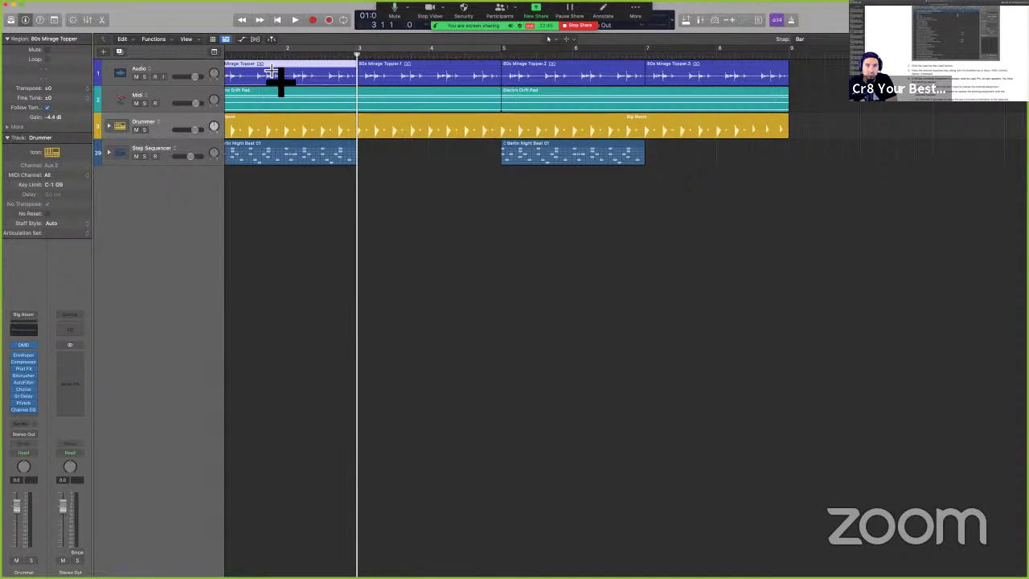
{"action": "left_click", "coordinate": [412, 128]}
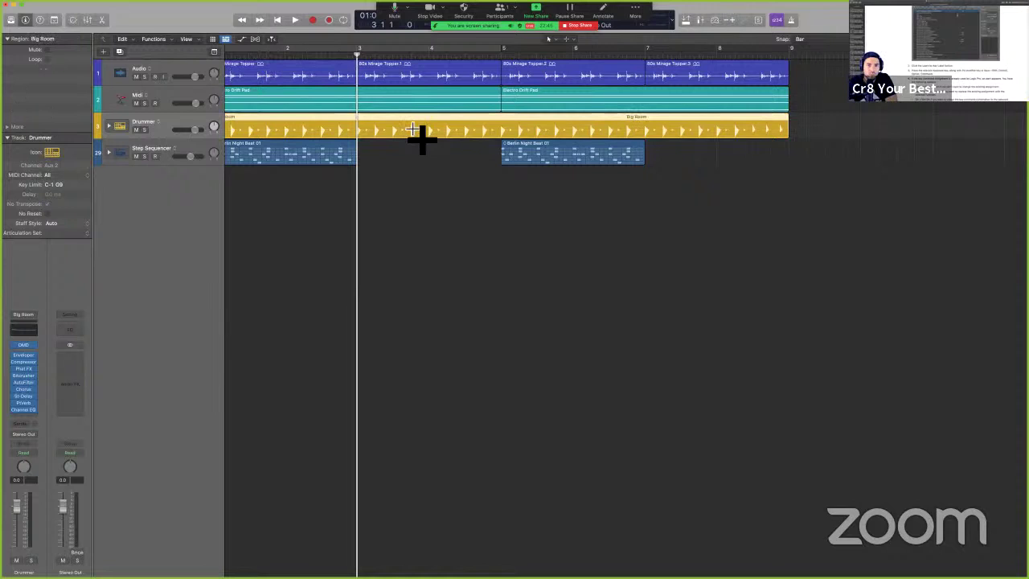
{"action": "left_click", "coordinate": [313, 158]}
- Select the 80s Mirage Topper.1 region and step the playhead forward a little past bar 3
{"action": "left_click", "coordinate": [407, 67]}
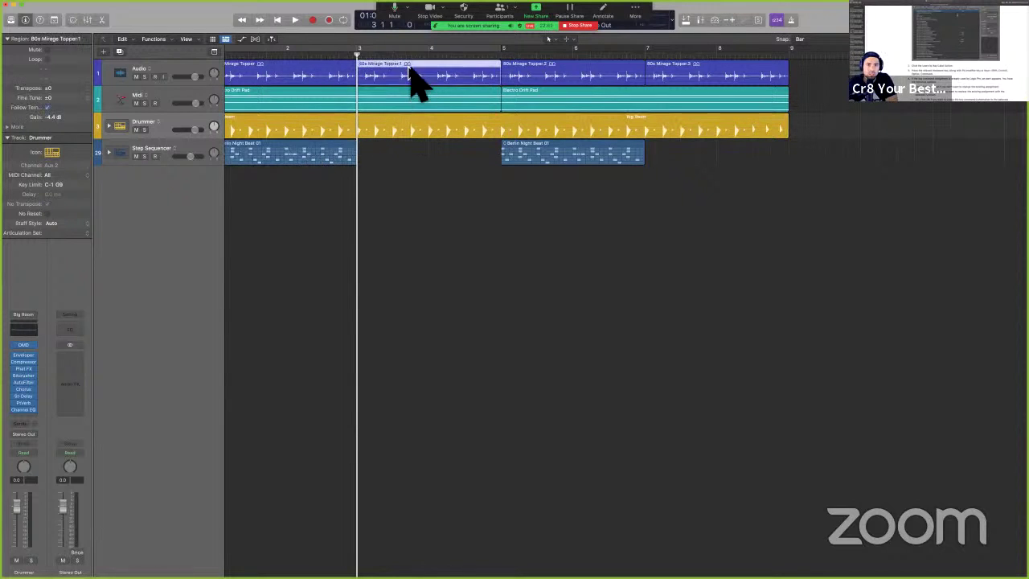
{"action": "key", "text": "ctrl+Right"}
{"action": "key", "text": "ctrl+Right"}
{"action": "key", "text": "ctrl+Right"}
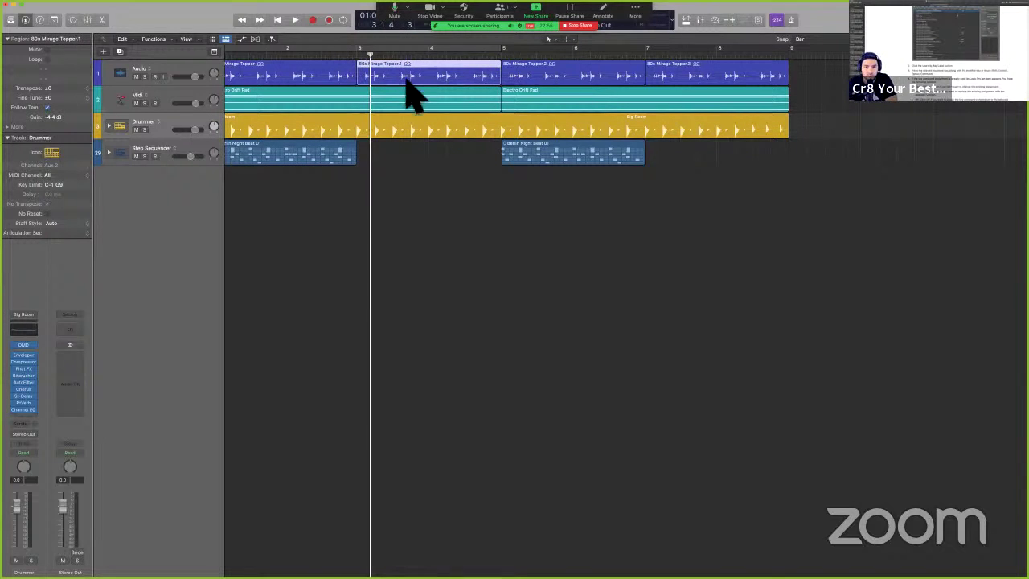
- Enlarge the track heights, reselect the 80s Mirage Topper.1 region, and step the playhead forward by division to bar 3, beat 3
{"action": "left_click", "coordinate": [397, 153]}
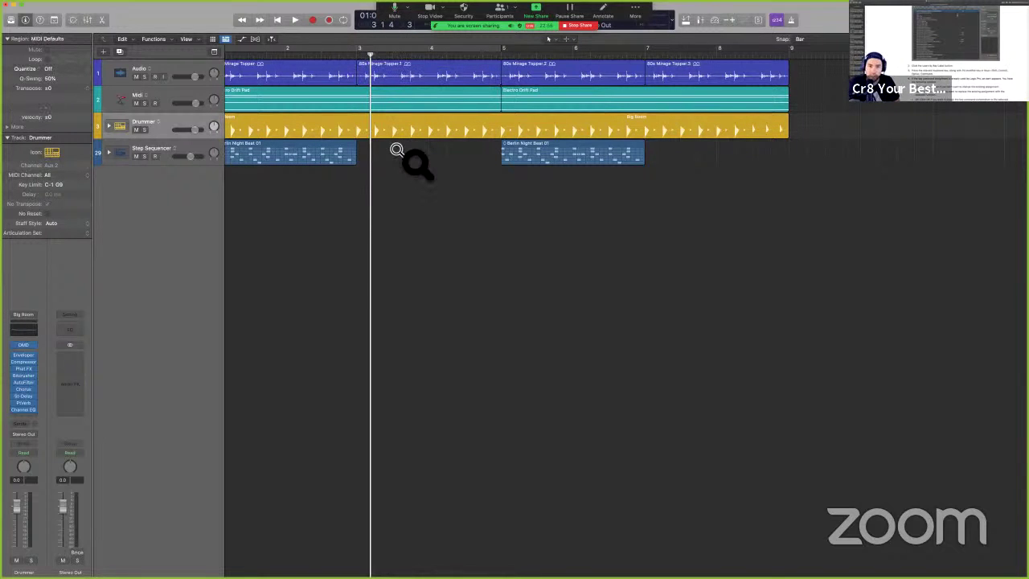
{"action": "scroll", "coordinate": [397, 150], "scroll_direction": "up", "scroll_amount": 1}
{"action": "scroll", "coordinate": [398, 150], "scroll_direction": "up", "scroll_amount": 1}
{"action": "left_click", "coordinate": [413, 98]}
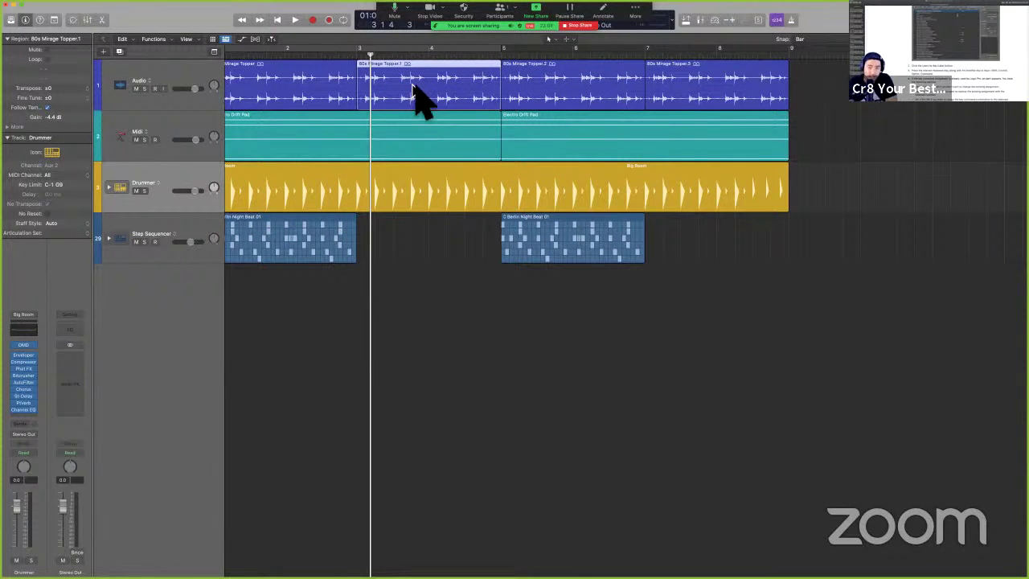
{"action": "key", "text": "ctrl+period"}
{"action": "key", "text": "ctrl+period"}
{"action": "key", "text": "ctrl+period"}
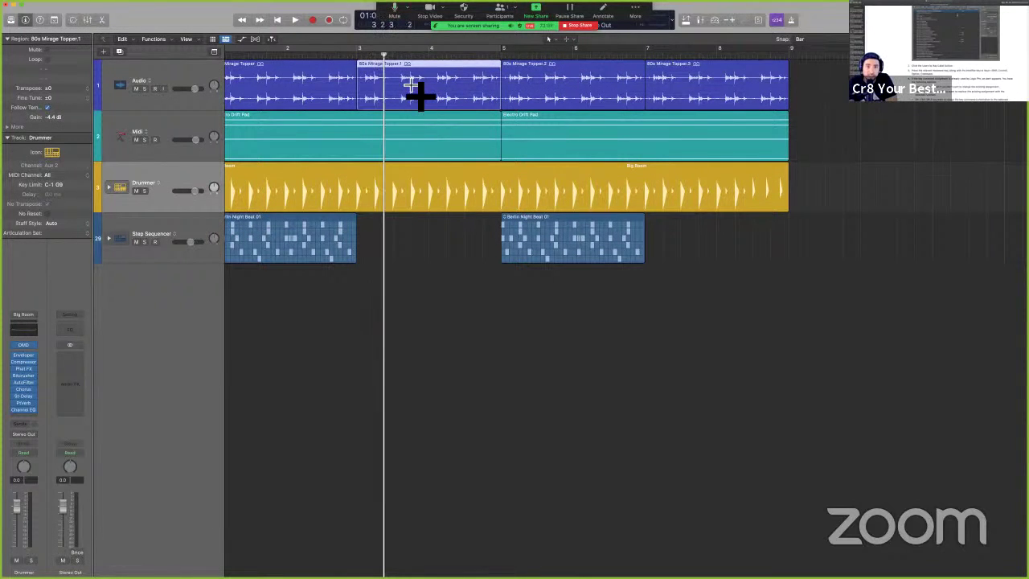
{"action": "key", "text": "ctrl+period"}
{"action": "key", "text": "ctrl+period"}
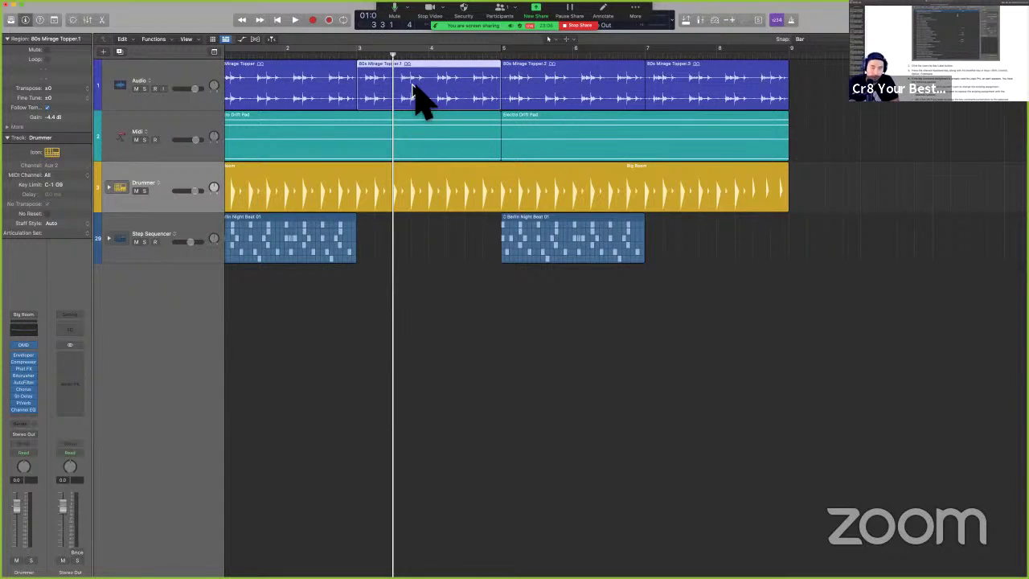
- Zoom in on the 80s Mirage Topper.1 region and step the playhead forward by division to position 3 4 1
{"action": "key", "text": "z"}
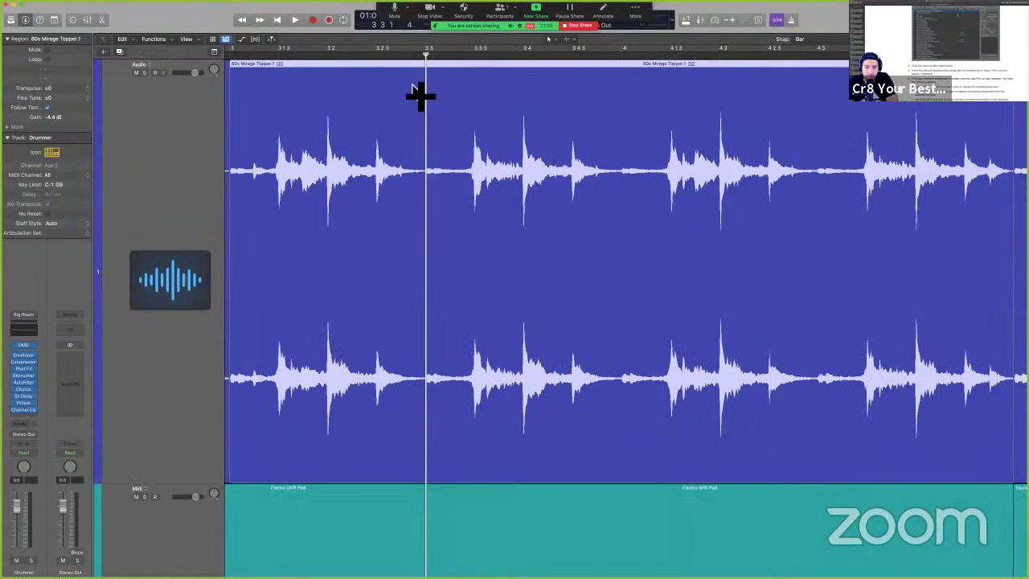
{"action": "key", "text": "ctrl+period"}
{"action": "key", "text": "ctrl+period"}
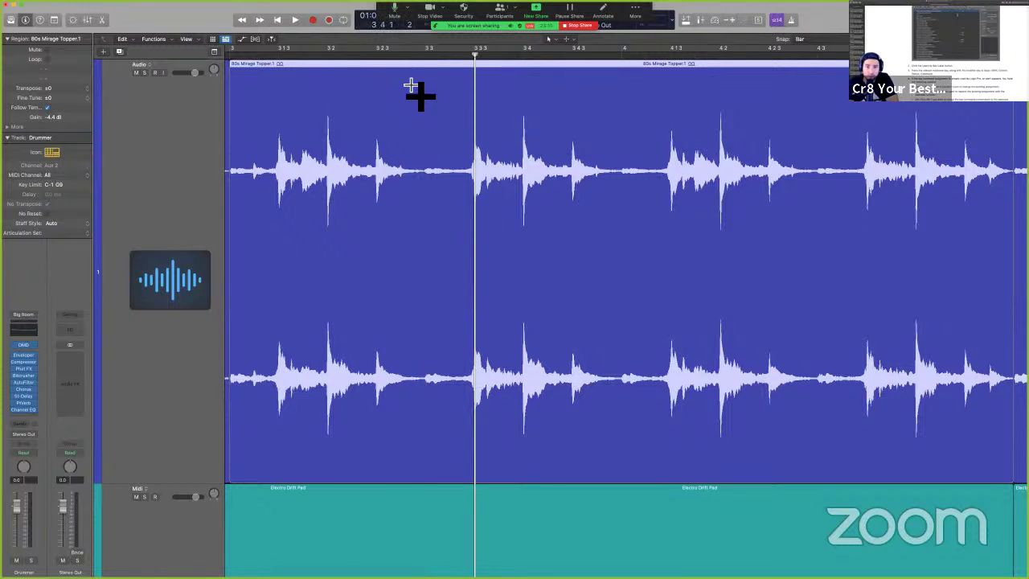
- Step the playhead forward by division along the 80s Mirage Topper.1 region to position 4 4 1
{"action": "key", "text": "ctrl+period"}
{"action": "key", "text": "ctrl+period"}
{"action": "key", "text": "ctrl+period"}
{"action": "key", "text": "ctrl+period"}
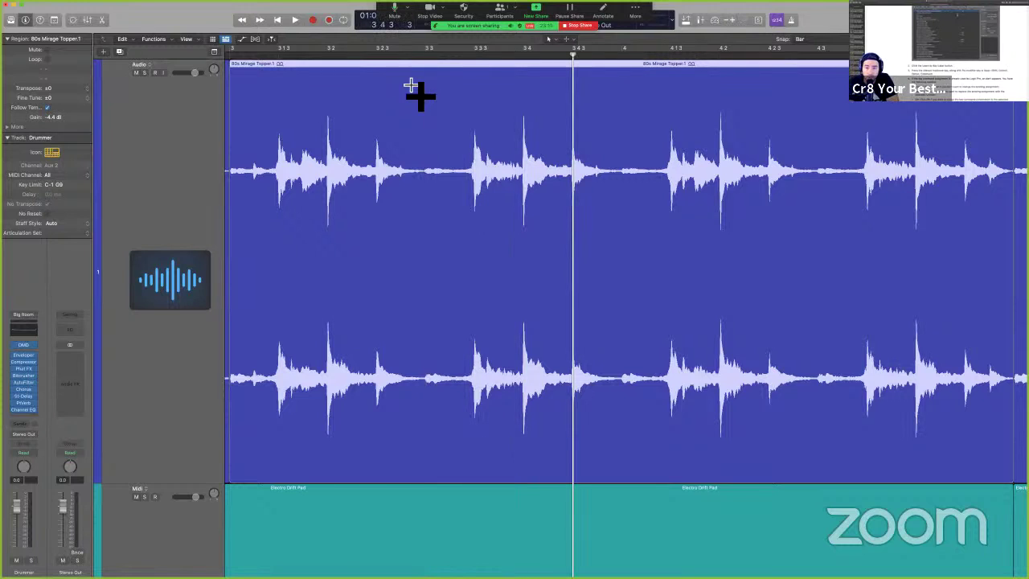
{"action": "key", "text": "ctrl+period"}
{"action": "key", "text": "ctrl+period"}
{"action": "key", "text": "ctrl+period"}
{"action": "key", "text": "ctrl+period"}
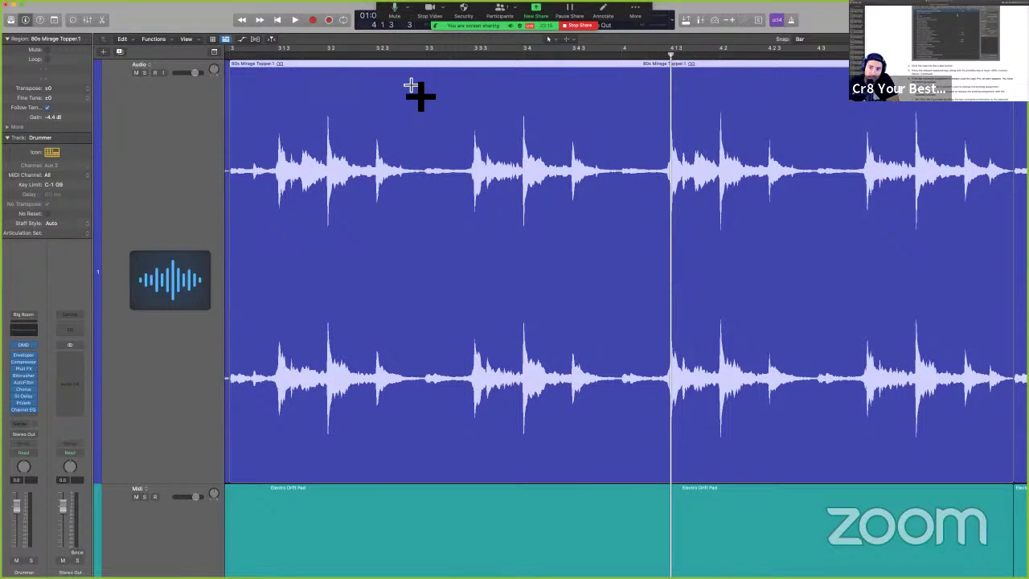
{"action": "key", "text": "ctrl+period"}
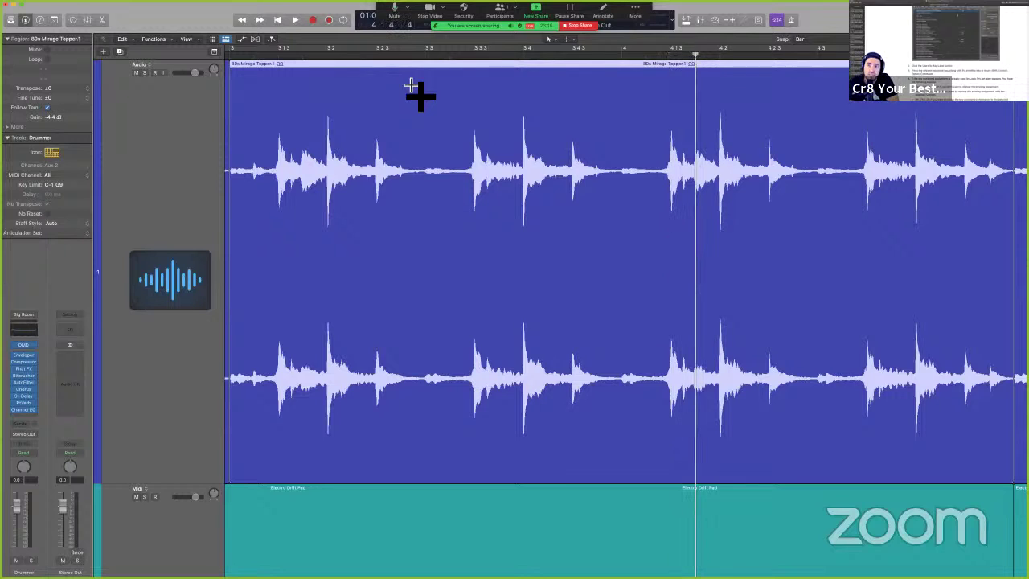
{"action": "key", "text": "ctrl+period"}
{"action": "key", "text": "ctrl+period"}
{"action": "key", "text": "ctrl+period"}
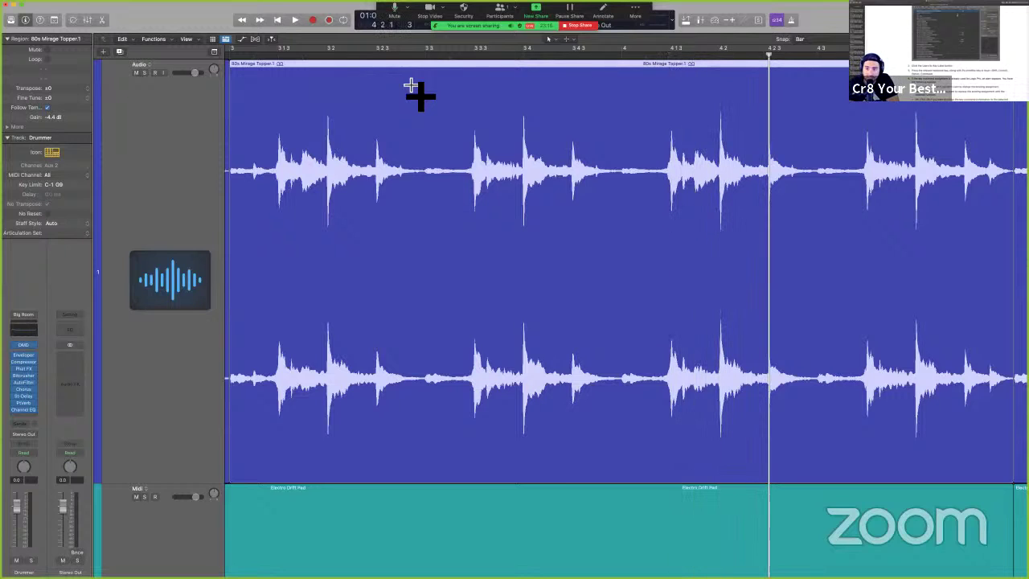
{"action": "key", "text": "ctrl+period"}
{"action": "key", "text": "ctrl+period"}
{"action": "key", "text": "ctrl+period"}
{"action": "key", "text": "ctrl+period"}
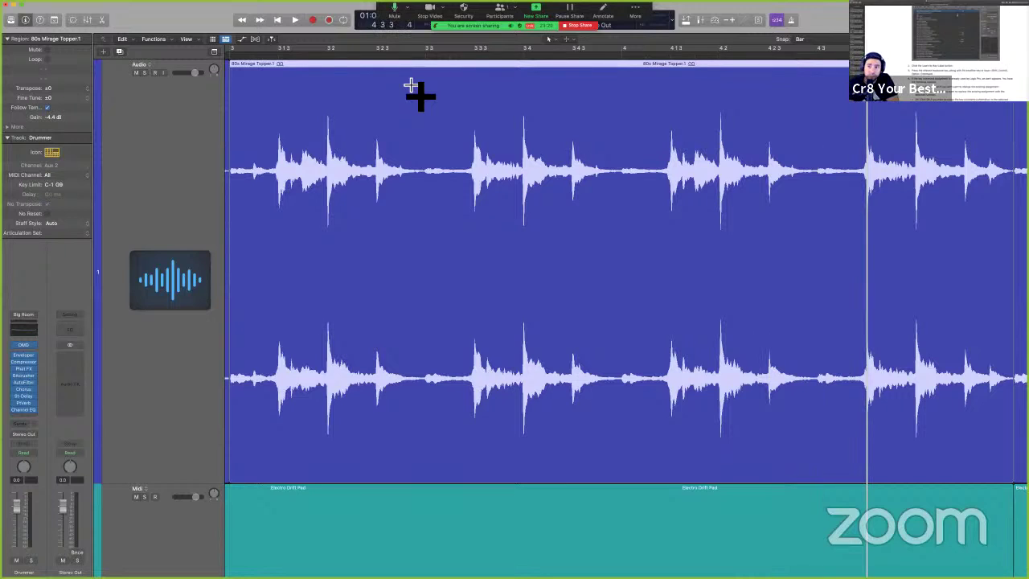
{"action": "key", "text": "ctrl+period"}
{"action": "key", "text": "ctrl+period"}
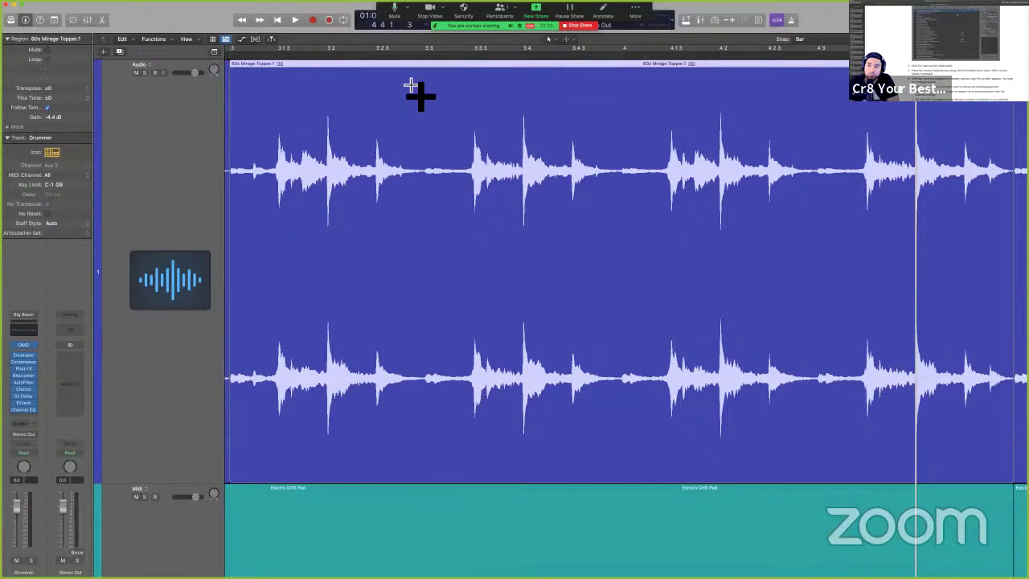
- Place a marquee insertion point in the 80s Mirage Topper.1 region and move it forward by transient to about 4 2 3
{"action": "left_click", "coordinate": [467, 148], "text": "super"}
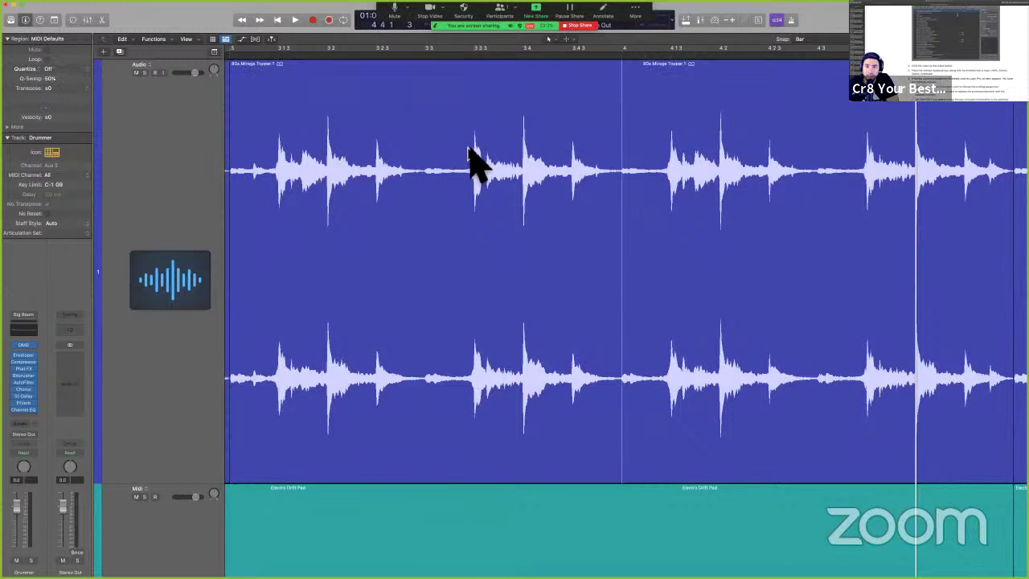
{"action": "key", "text": "Right"}
{"action": "key", "text": "Right"}
{"action": "key", "text": "Right"}
{"action": "key", "text": "Right"}
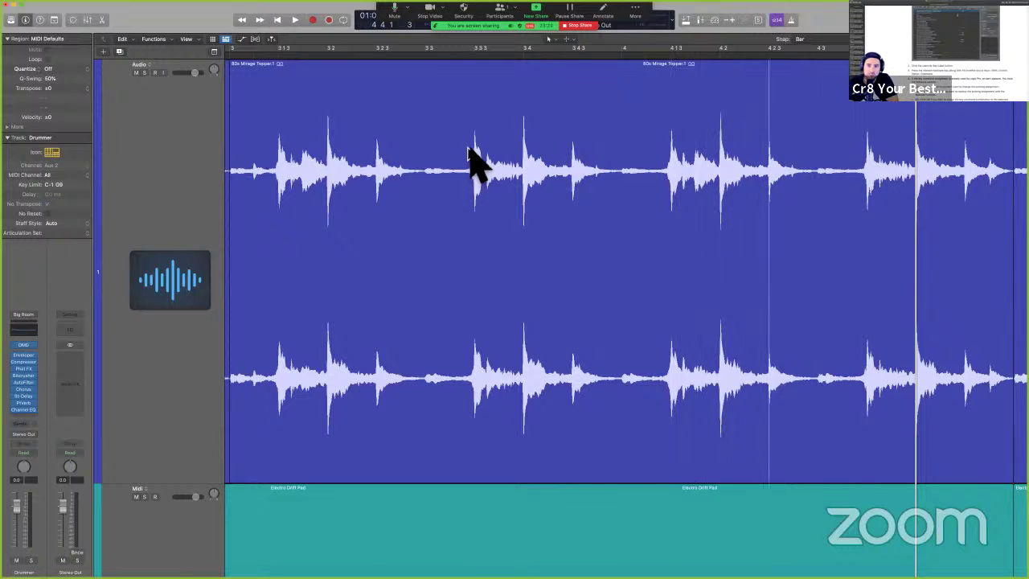
- Move the marquee insertion point back by transient to about 3 3 3 and split the audio region there
{"action": "key", "text": "Left"}
{"action": "key", "text": "Left"}
{"action": "key", "text": "Left"}
{"action": "key", "text": "Left"}
{"action": "key", "text": "Left"}
{"action": "key", "text": "Left"}
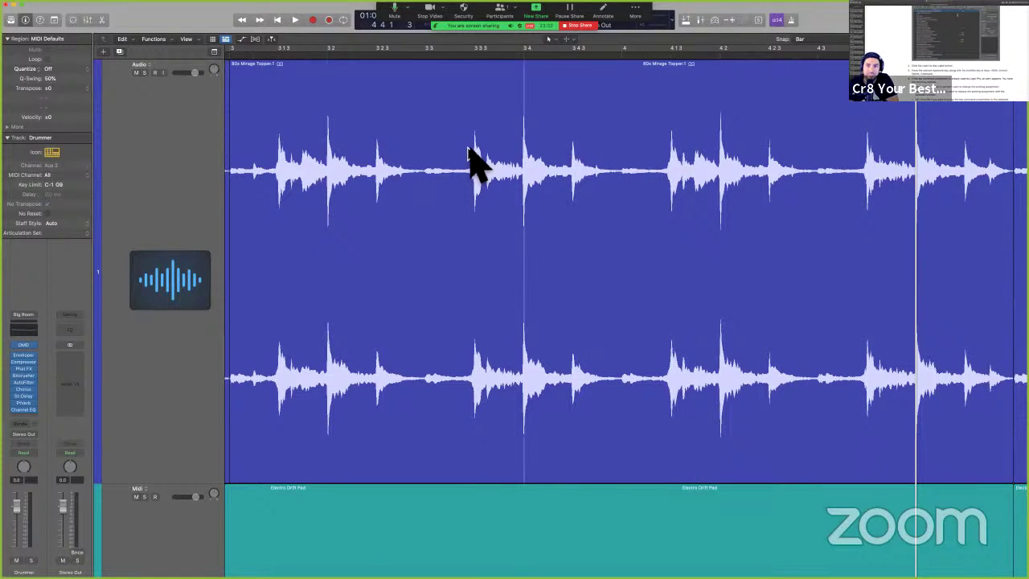
{"action": "key", "text": "Left"}
{"action": "left_click", "coordinate": [475, 152]}
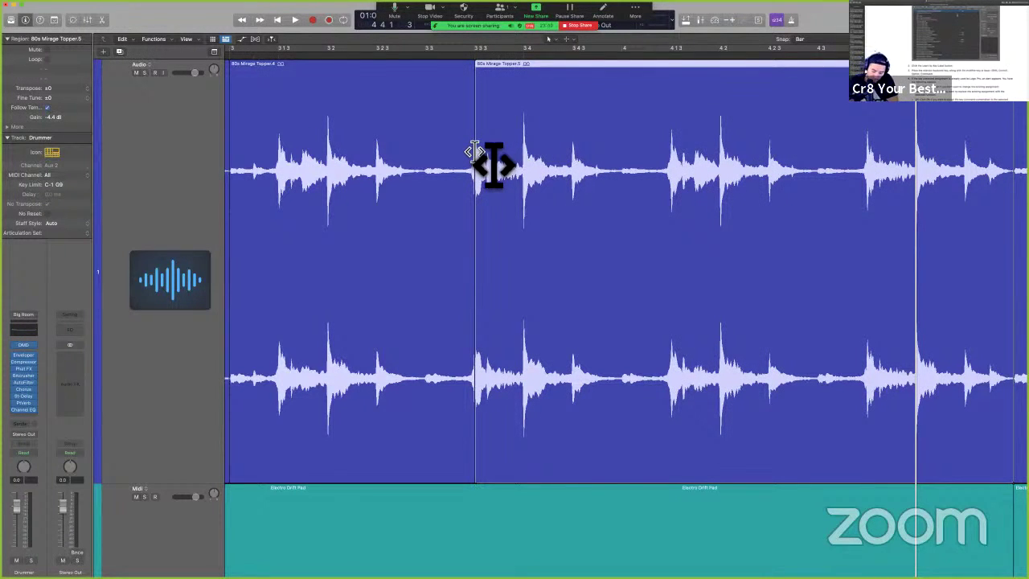
- Open the Key Commands window and remove the keyboard shortcut assigned to Forward by Transient
{"action": "key", "text": "alt+k"}
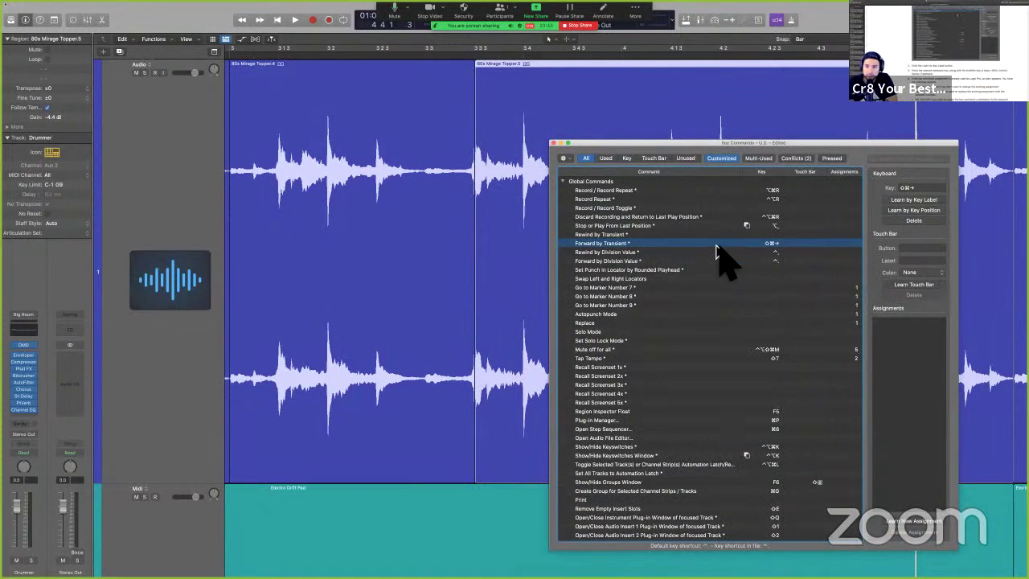
{"action": "left_click", "coordinate": [930, 199]}
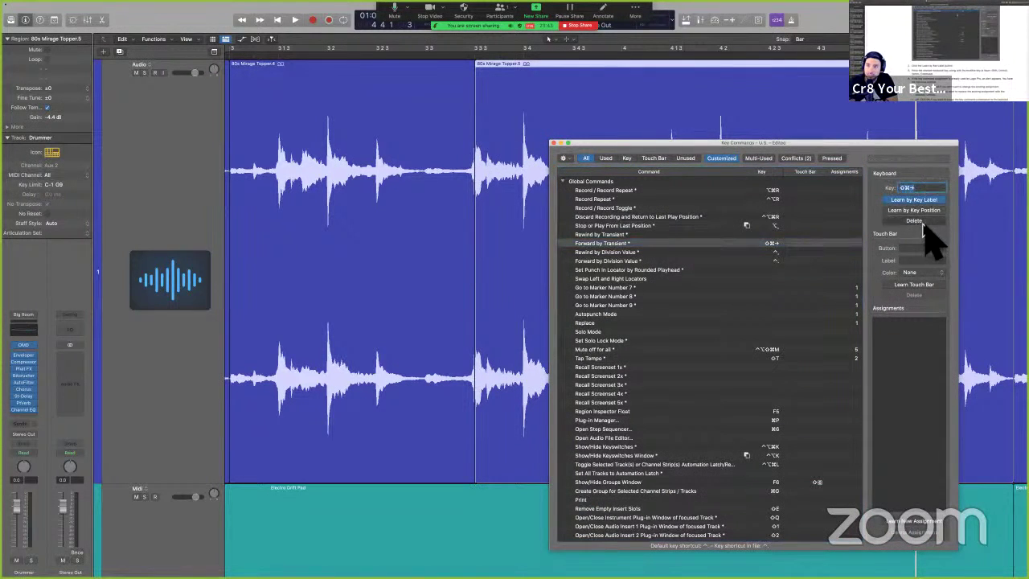
{"action": "left_click", "coordinate": [923, 222]}
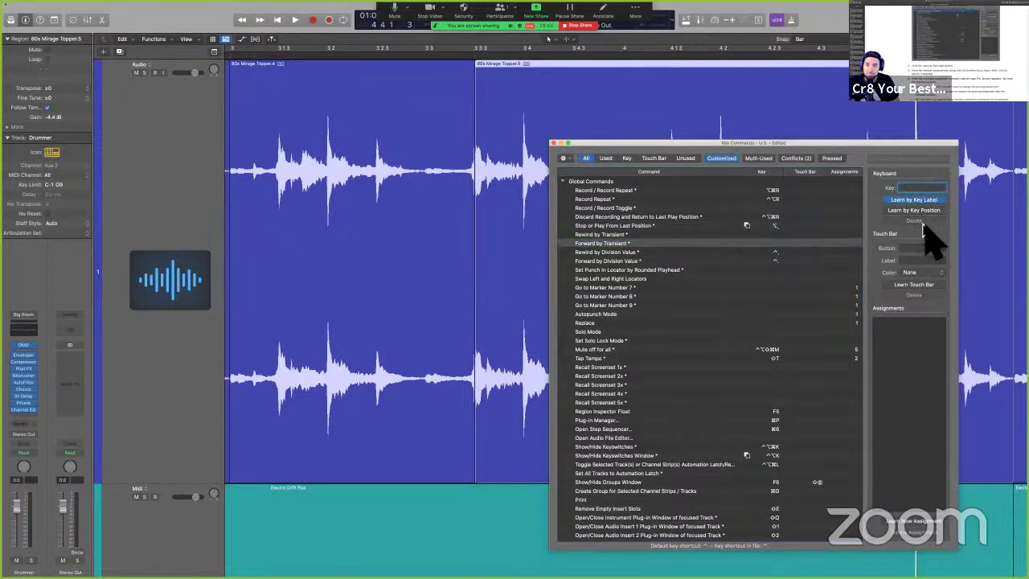
- Read the user guide's instructions on conflicting key assignments, Learn by Key Position, and assigning a function to the Touch Bar
{"action": "key", "text": "ctrl+Left"}
{"action": "scroll", "coordinate": [919, 239], "scroll_direction": "down", "scroll_amount": 2}
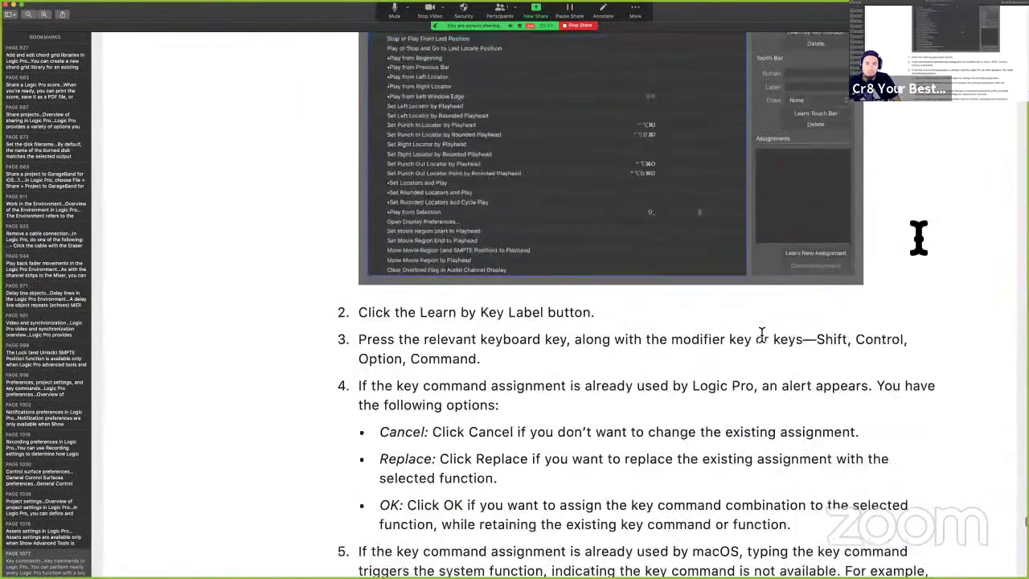
{"action": "scroll", "coordinate": [919, 238], "scroll_direction": "down", "scroll_amount": 3}
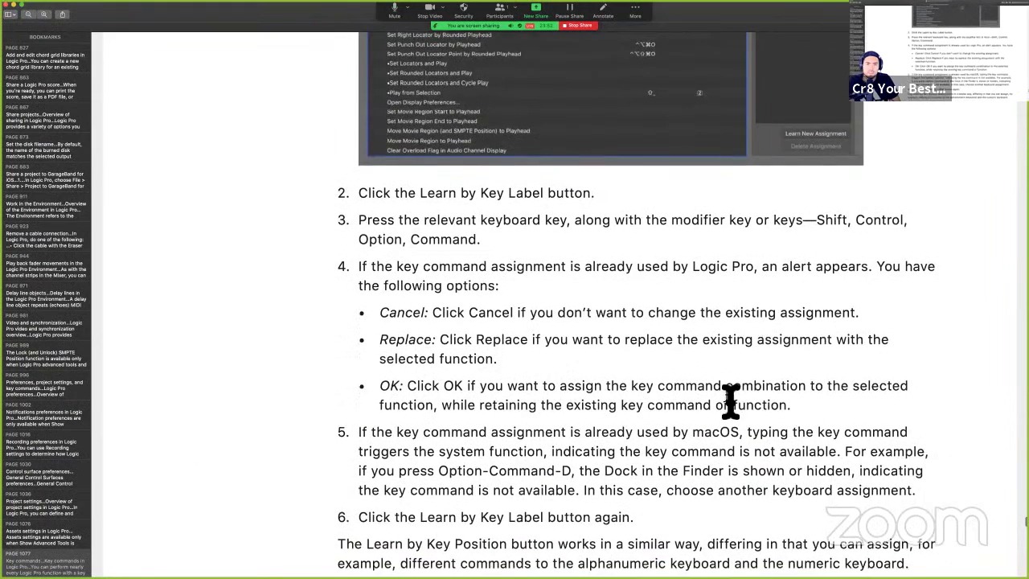
{"action": "scroll", "coordinate": [730, 400], "scroll_direction": "down", "scroll_amount": 3}
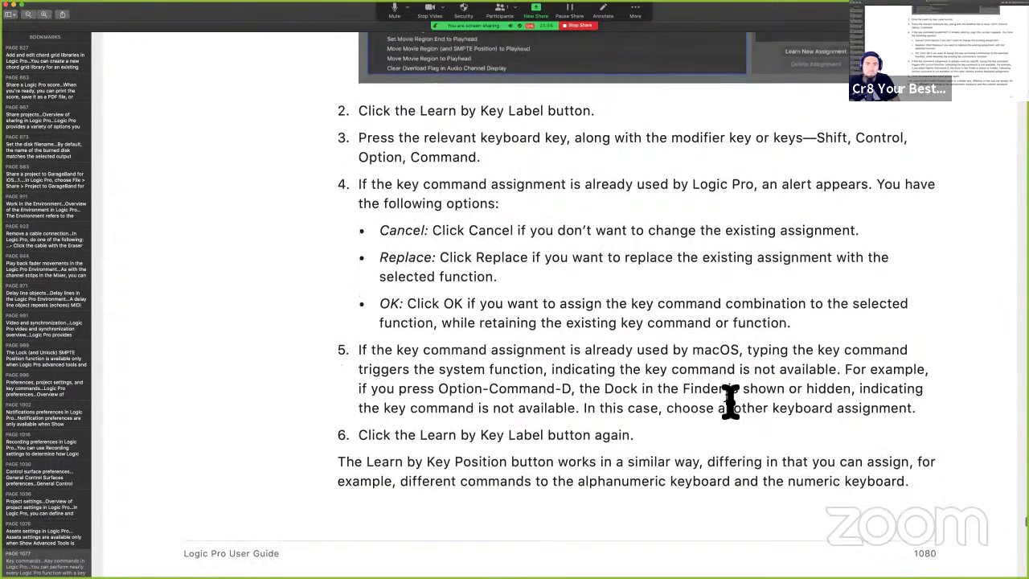
{"action": "scroll", "coordinate": [730, 400], "scroll_direction": "down", "scroll_amount": 4}
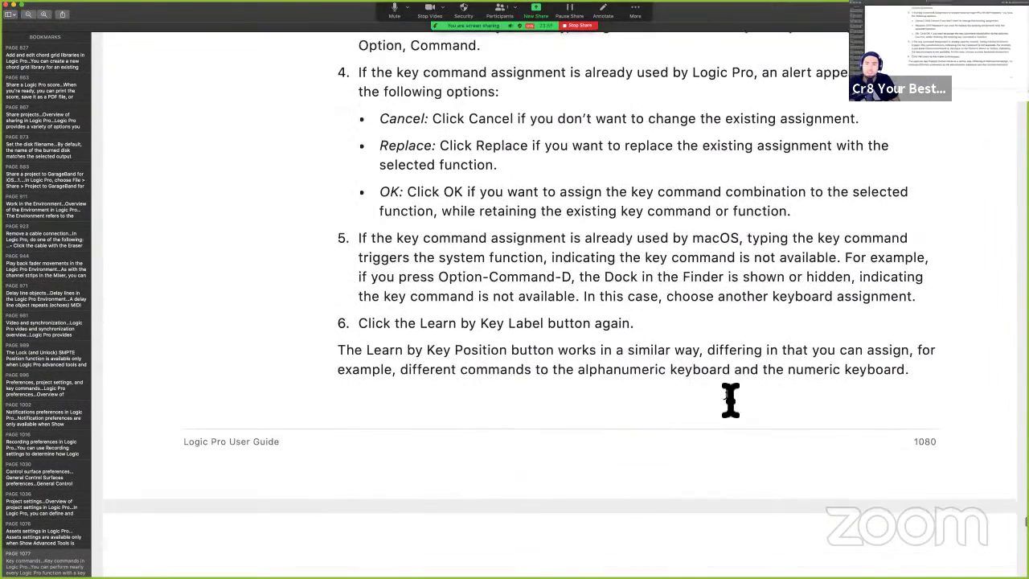
{"action": "scroll", "coordinate": [730, 400], "scroll_direction": "down", "scroll_amount": 1}
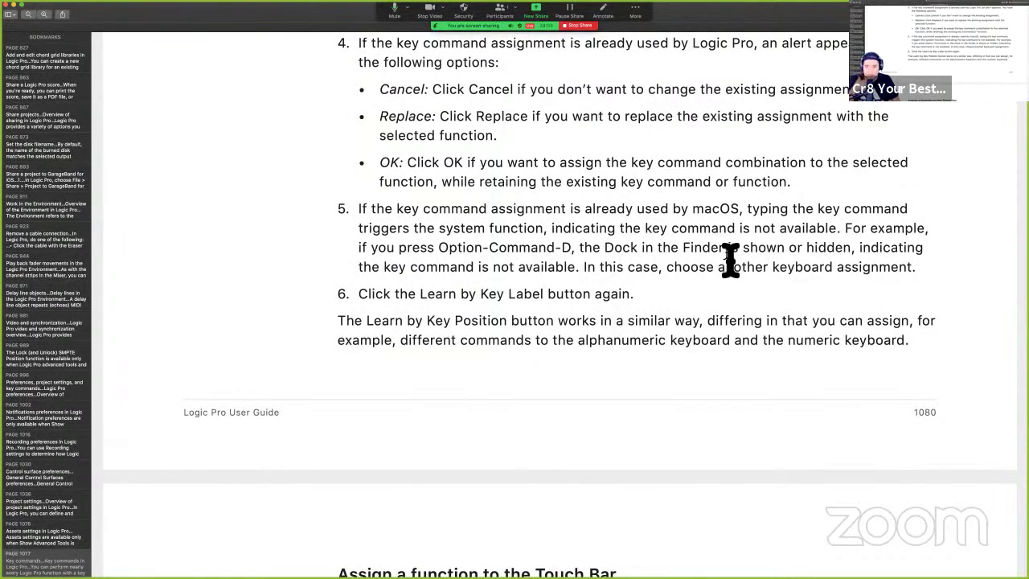
{"action": "scroll", "coordinate": [730, 259], "scroll_direction": "down", "scroll_amount": 2}
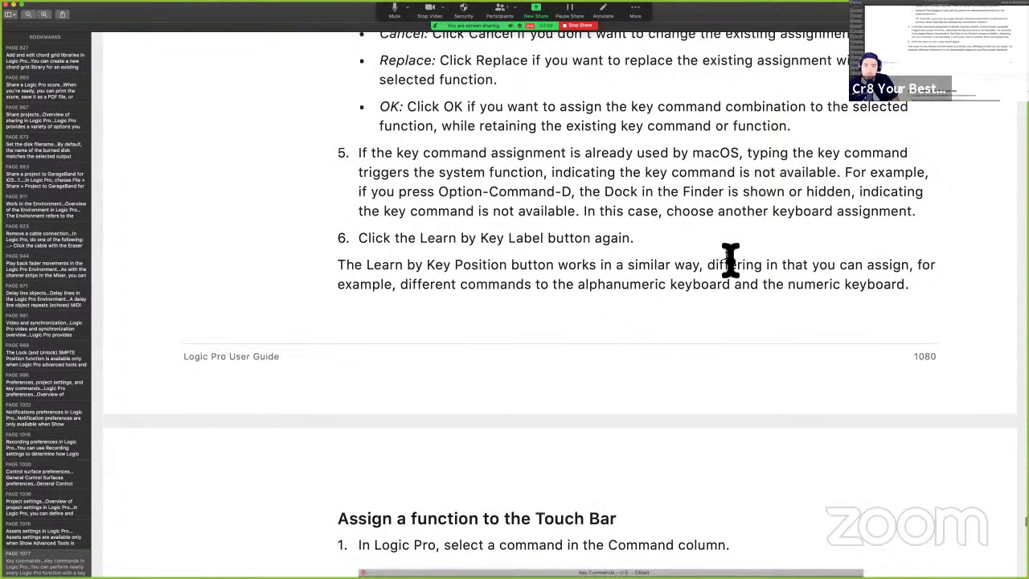
{"action": "scroll", "coordinate": [730, 259], "scroll_direction": "down", "scroll_amount": 1}
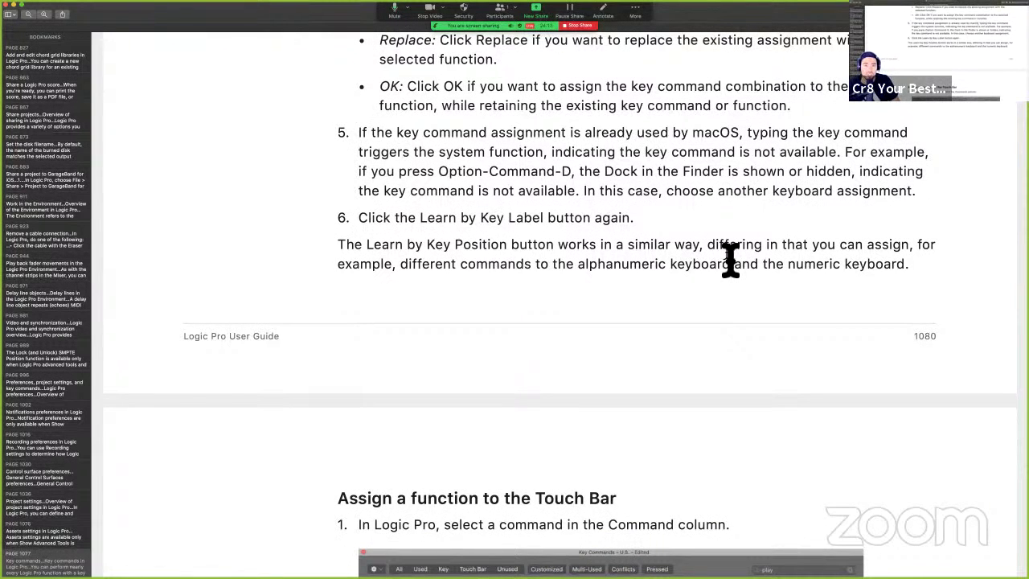
{"action": "scroll", "coordinate": [730, 258], "scroll_direction": "down", "scroll_amount": 7}
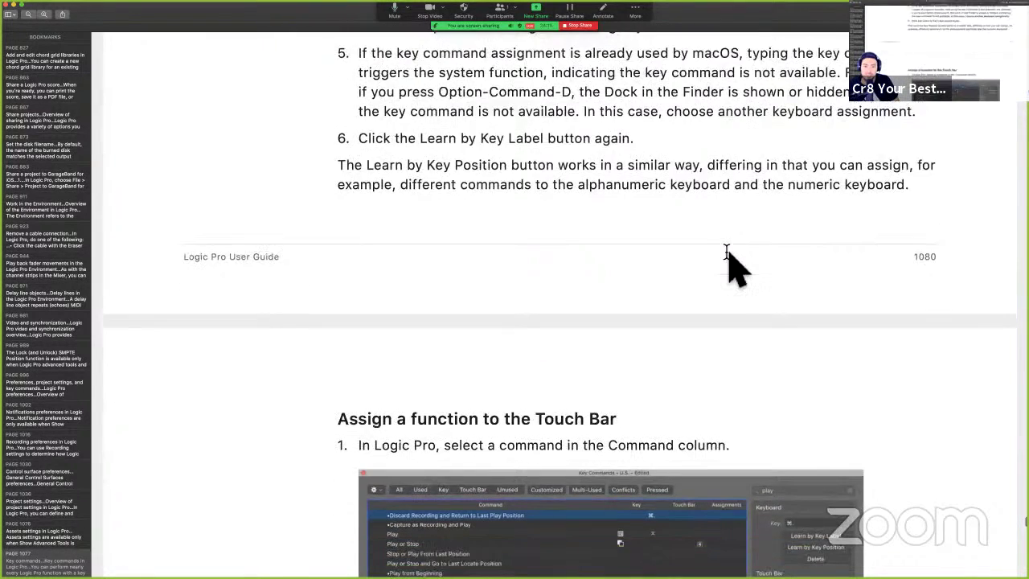
{"action": "scroll", "coordinate": [729, 229], "scroll_direction": "down", "scroll_amount": 5}
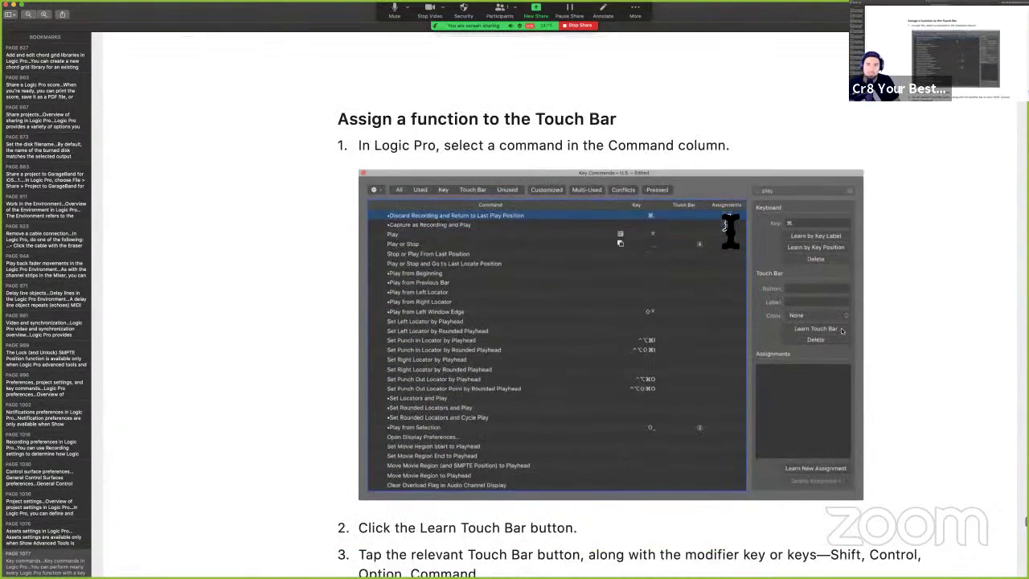
{"action": "scroll", "coordinate": [726, 227], "scroll_direction": "down", "scroll_amount": 1}
- Return to Logic Pro, move the Key Commands window toward the middle of the screen, and select the Record / Record Toggle command
{"action": "key", "text": "ctrl+Right"}
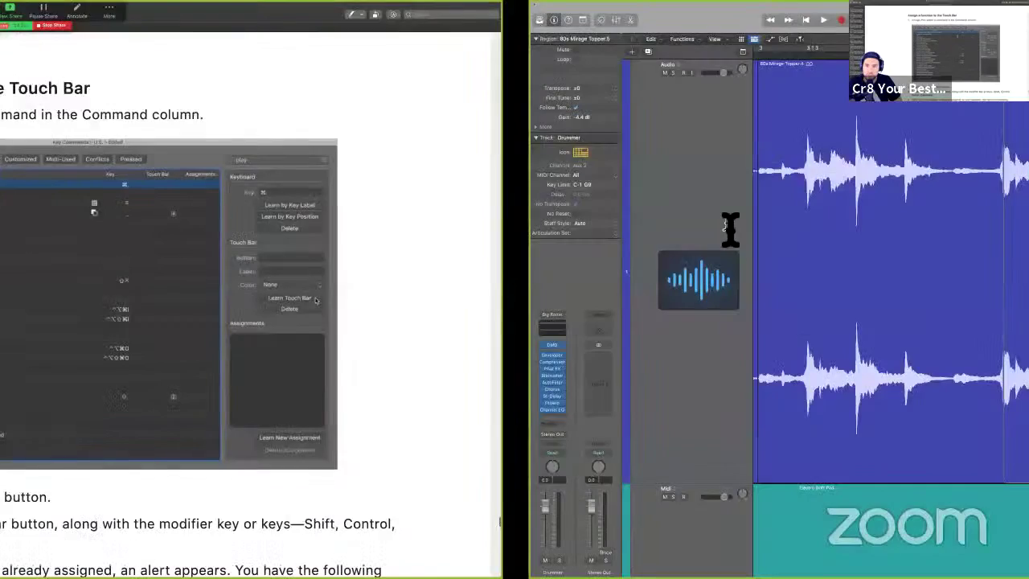
{"action": "key", "text": "alt+k"}
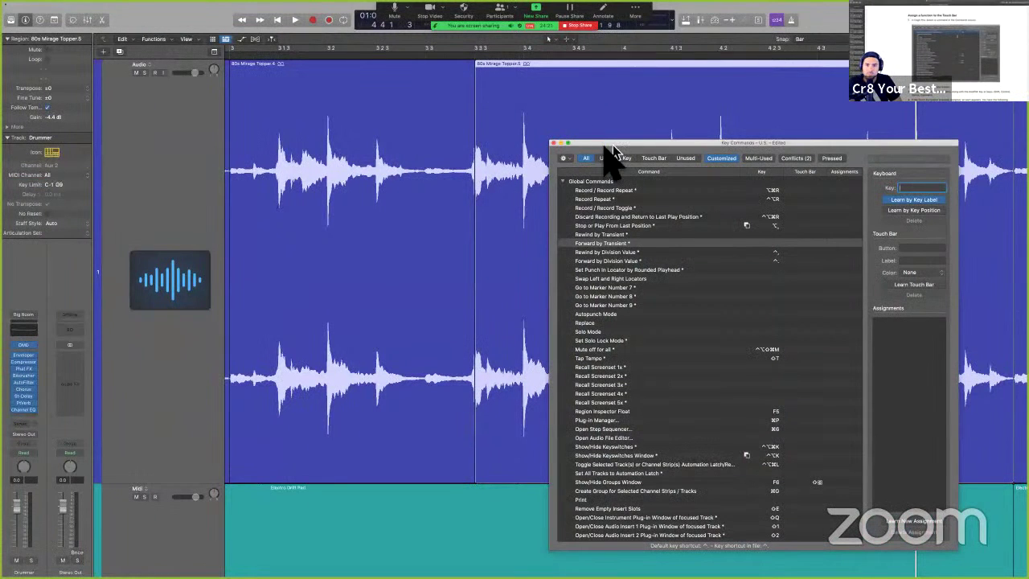
{"action": "left_click_drag", "start_coordinate": [613, 147], "coordinate": [416, 120]}
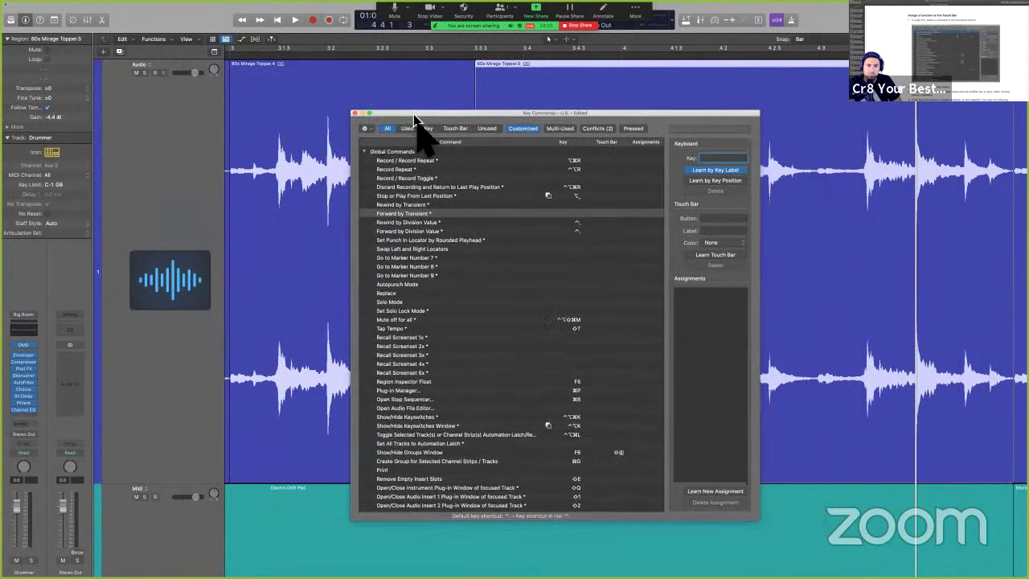
{"action": "left_click", "coordinate": [464, 178]}
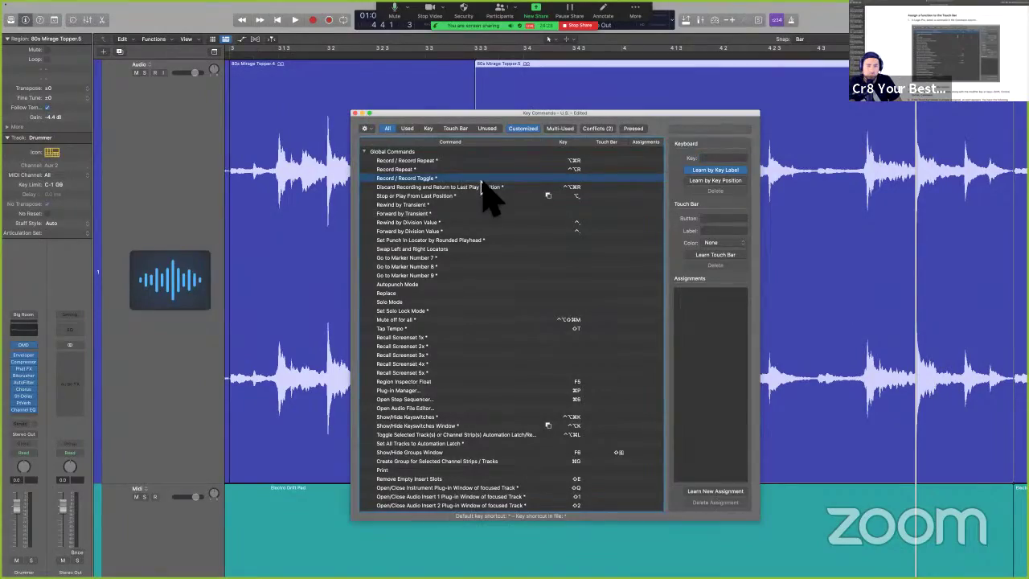
- Switch away from Logic Pro to check the YouTube live stream and its chat
{"action": "key", "text": "ctrl+Left"}
{"action": "key", "text": "ctrl+Left"}
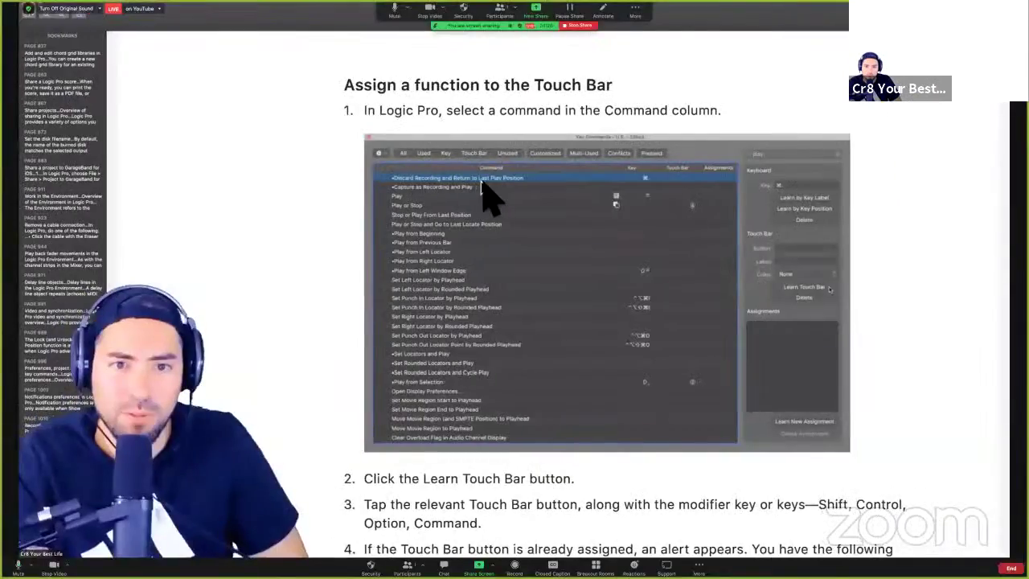
{"action": "key", "text": "ctrl+Left"}
{"action": "key", "text": "ctrl+Left"}
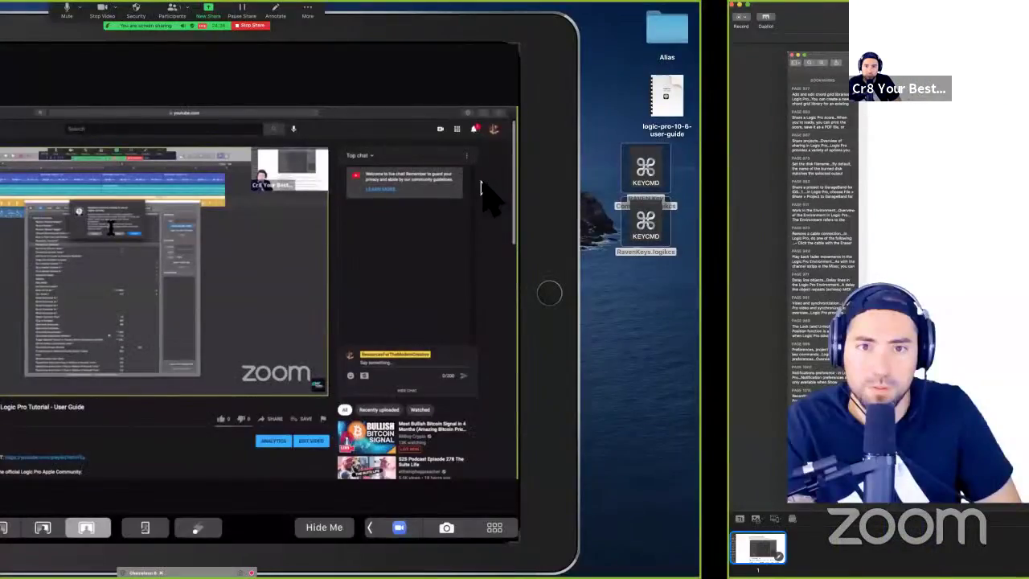
{"action": "key", "text": "ctrl+Left"}
{"action": "key", "text": "ctrl+Right"}
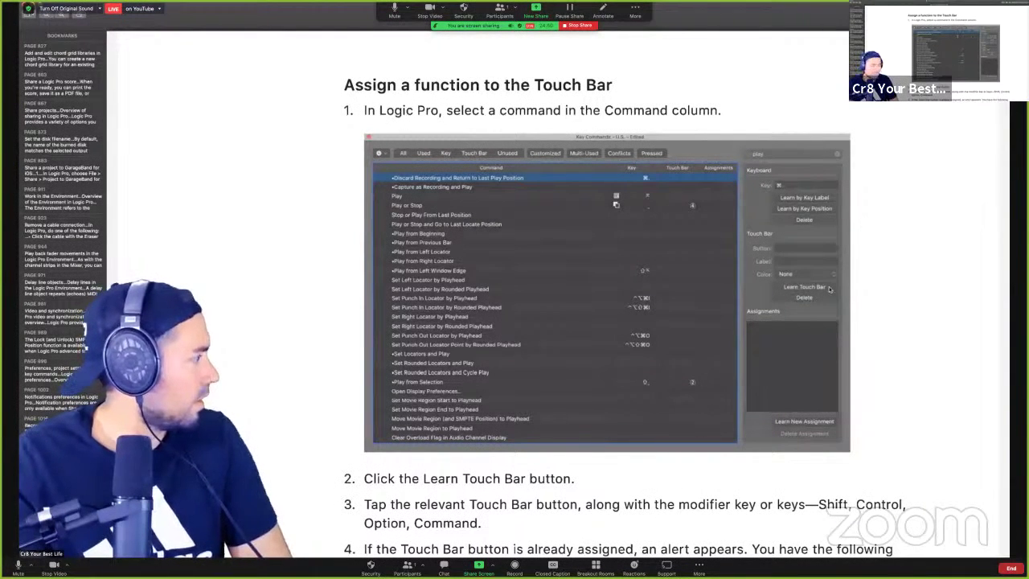
- Review the guide's Touch Bar assignment steps, and switch off Learn by Key Label in Logic Pro's Key Commands window
{"action": "key", "text": "ctrl+Right"}
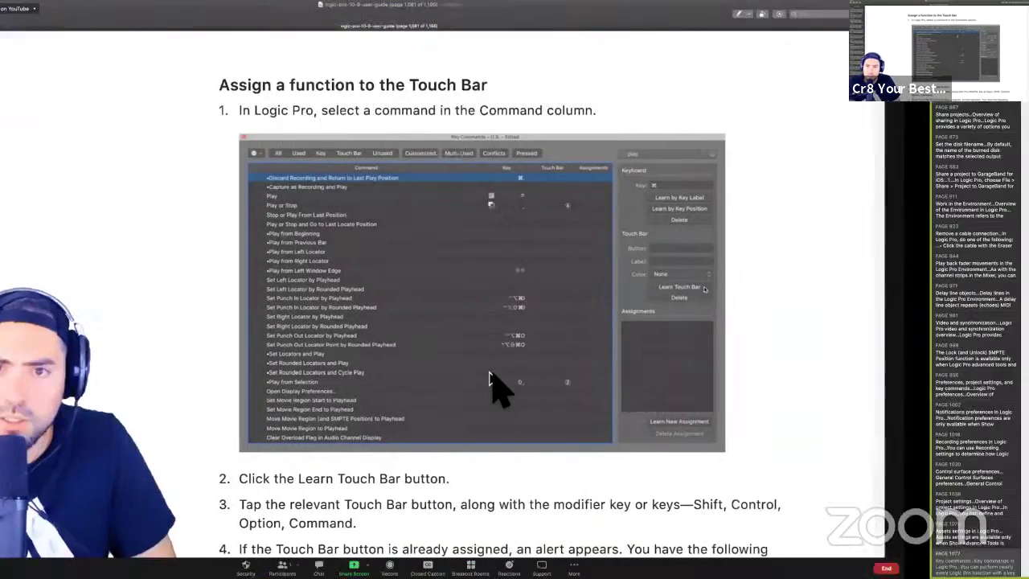
{"action": "key", "text": "ctrl+Left"}
{"action": "key", "text": "ctrl+Right"}
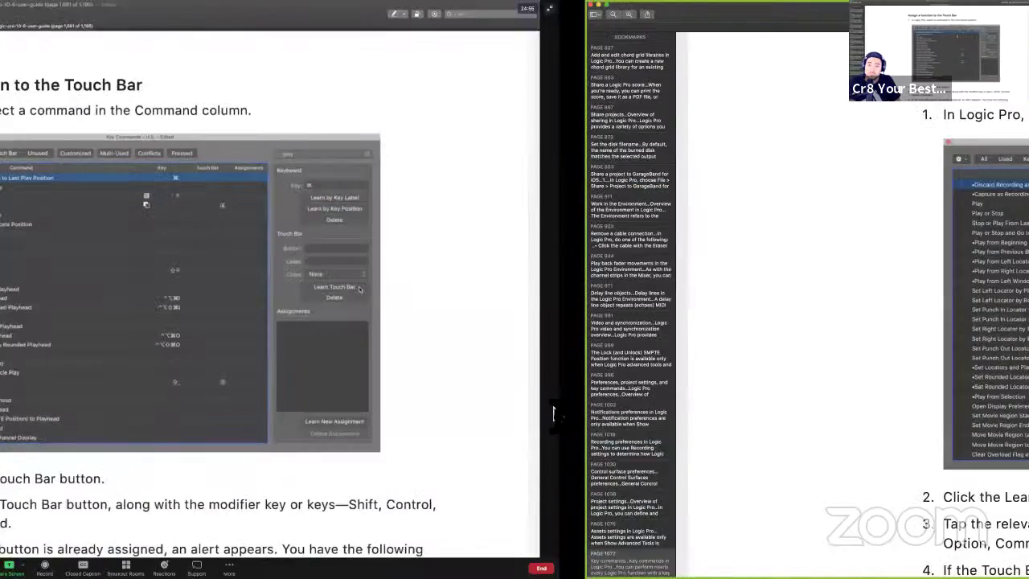
{"action": "scroll", "coordinate": [562, 422], "scroll_direction": "down", "scroll_amount": 3}
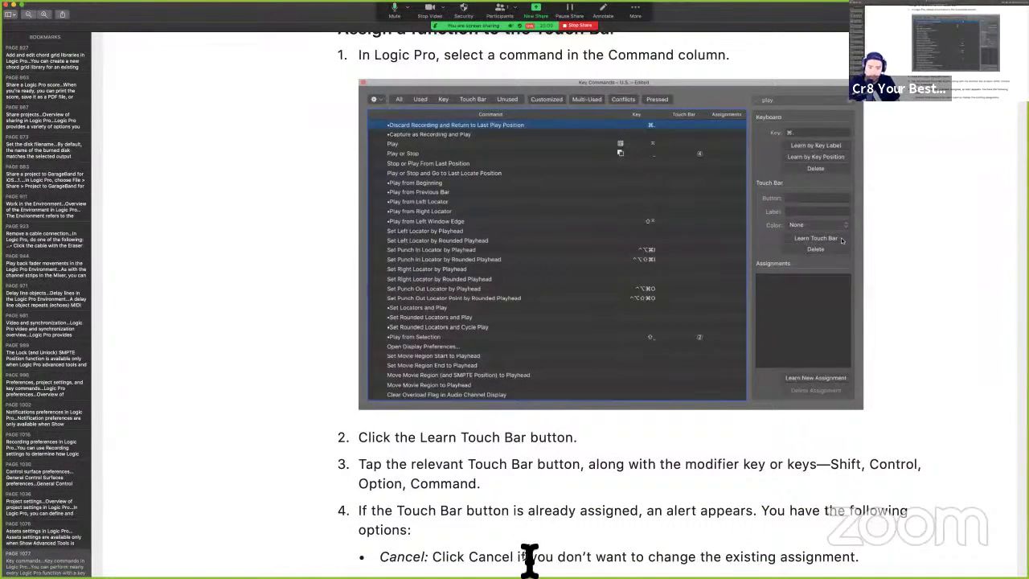
{"action": "scroll", "coordinate": [528, 555], "scroll_direction": "down", "scroll_amount": 3}
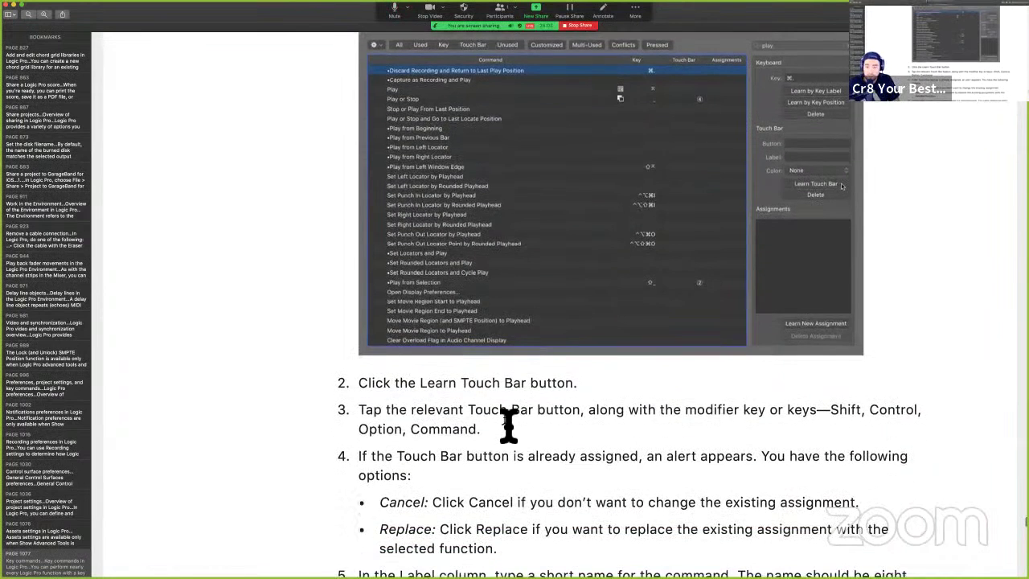
{"action": "key", "text": "ctrl+Right"}
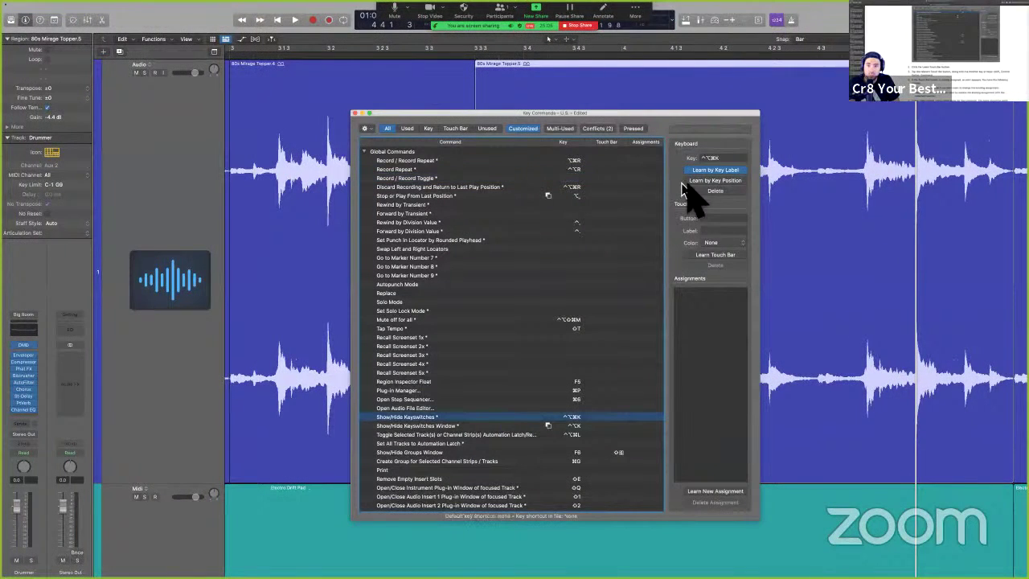
{"action": "left_click", "coordinate": [706, 170]}
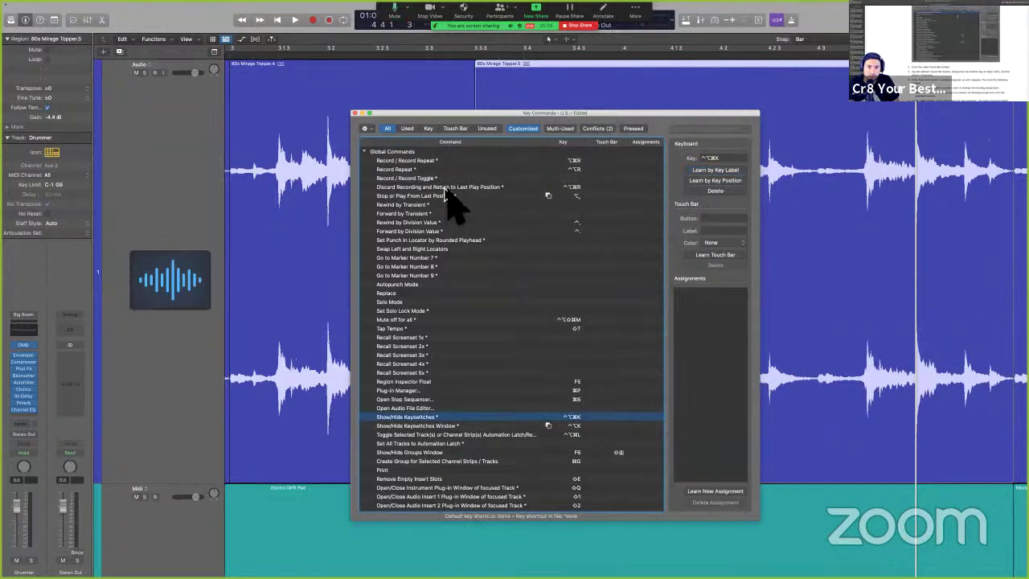
- Select the Record / Record Toggle command and try to teach it a Touch Bar button with Learn Touch Bar
{"action": "scroll", "coordinate": [444, 188], "scroll_direction": "up", "scroll_amount": 1}
{"action": "left_click", "coordinate": [461, 170]}
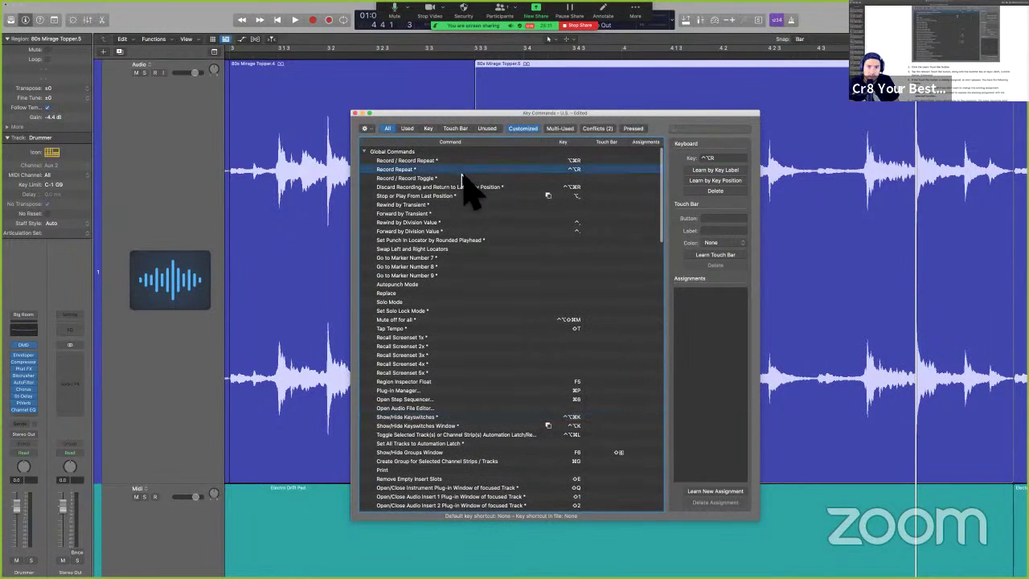
{"action": "left_click", "coordinate": [460, 176]}
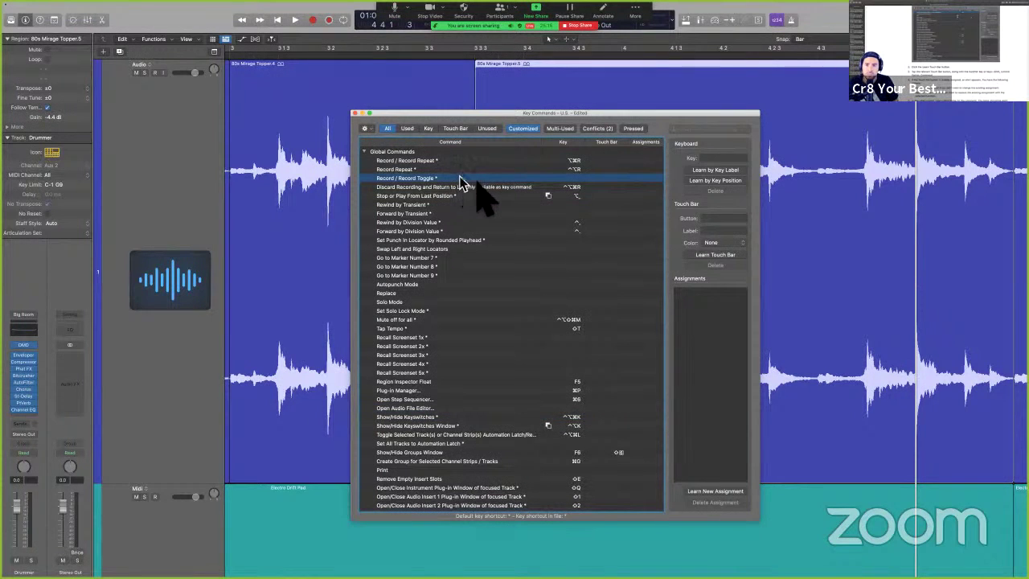
{"action": "left_click", "coordinate": [720, 255]}
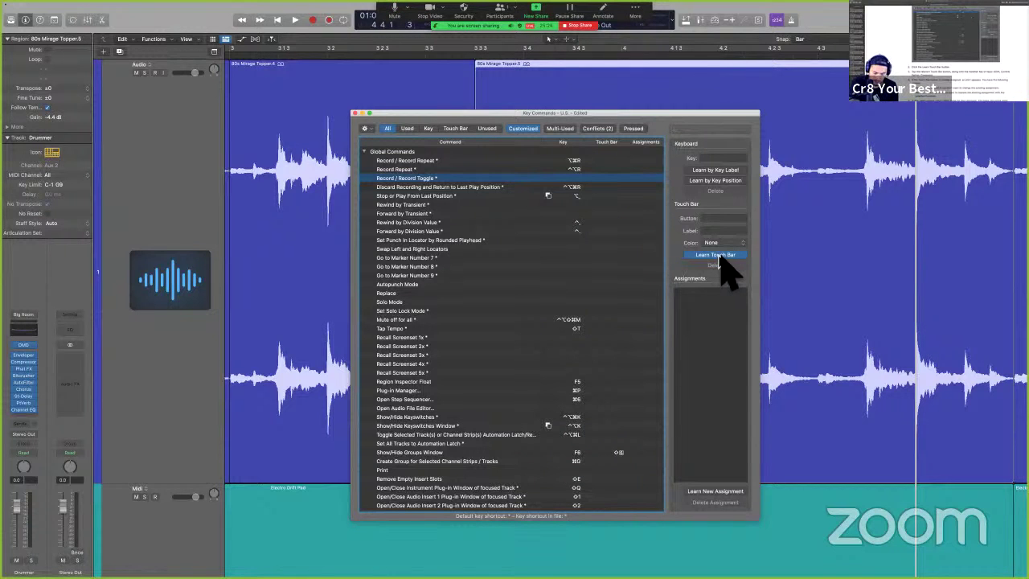
{"action": "key", "text": "ctrl+Up"}
{"action": "key", "text": "ctrl+Up"}
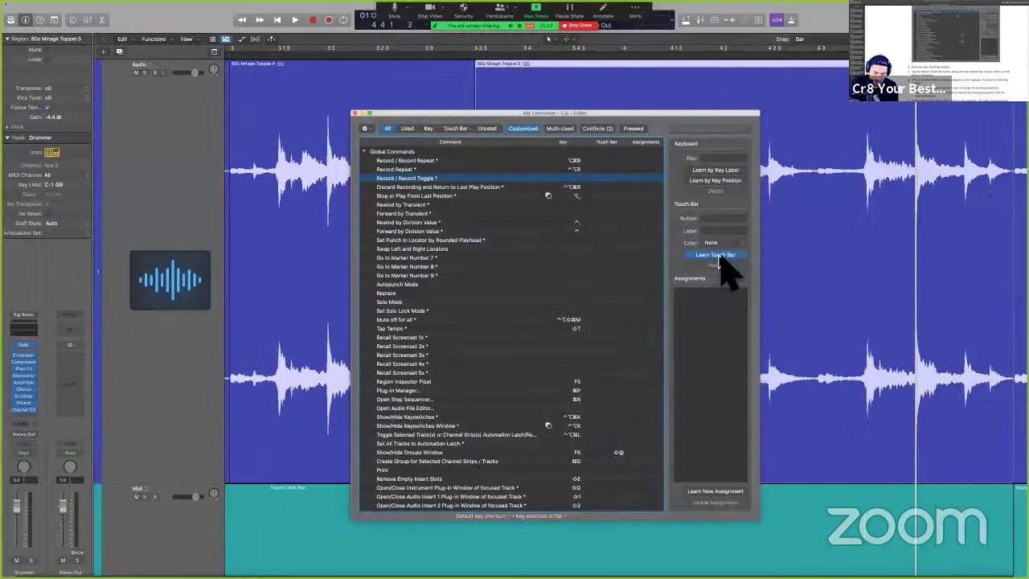
{"action": "key", "text": "F4"}
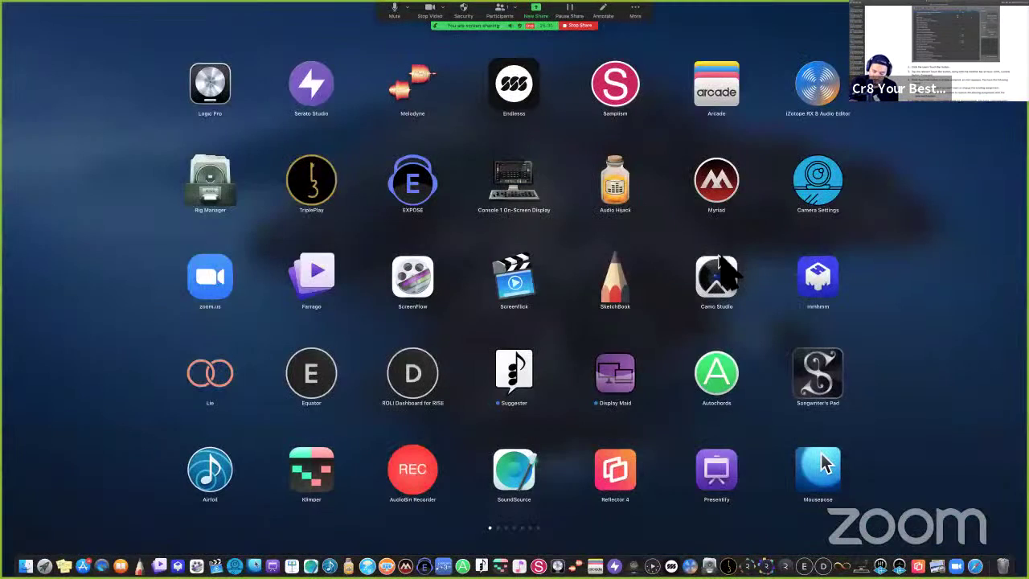
{"action": "key", "text": "F4"}
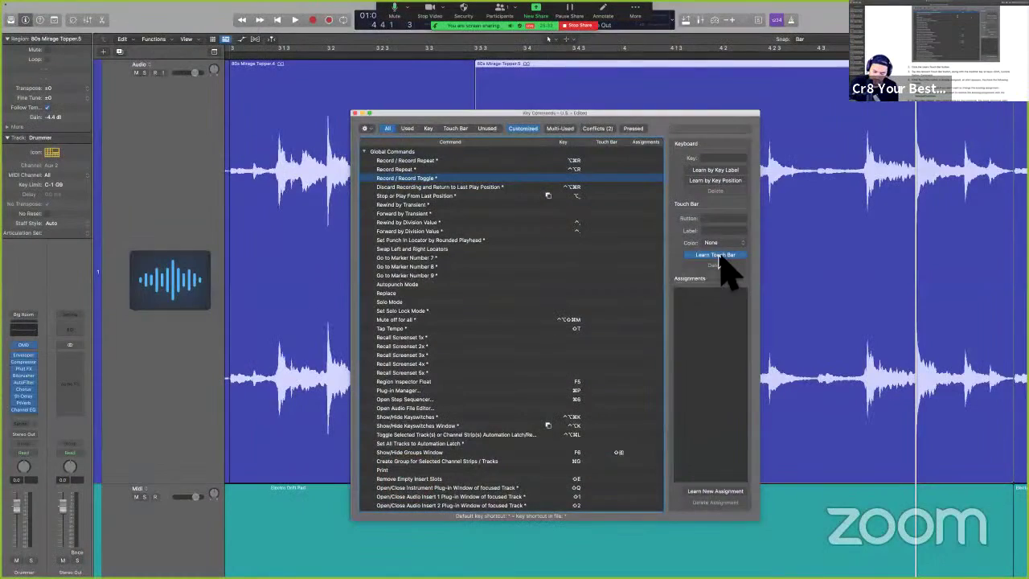
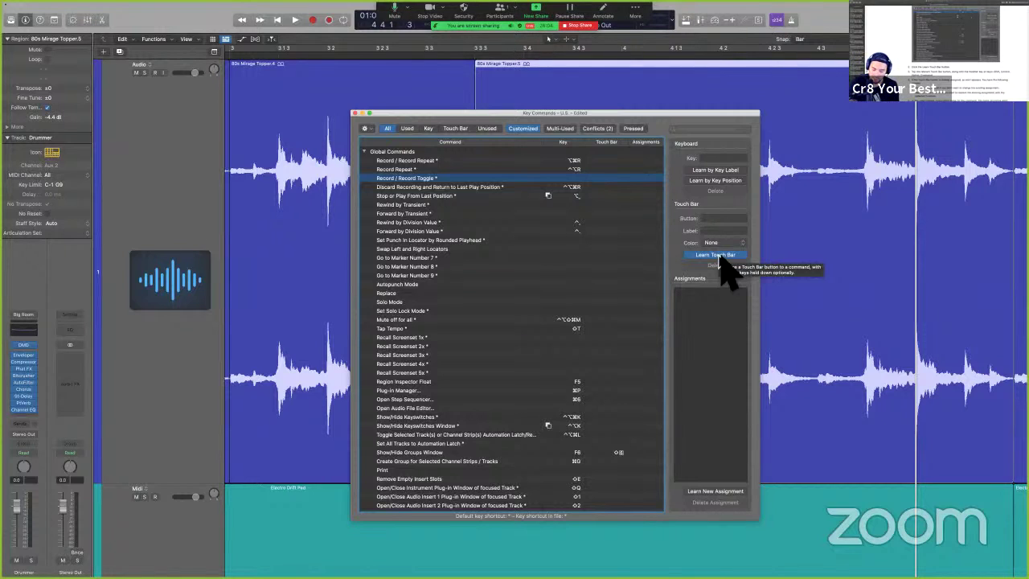
- Try to replace an existing Touch Bar button assignment with Record / Record Toggle
{"action": "key", "text": "F8"}
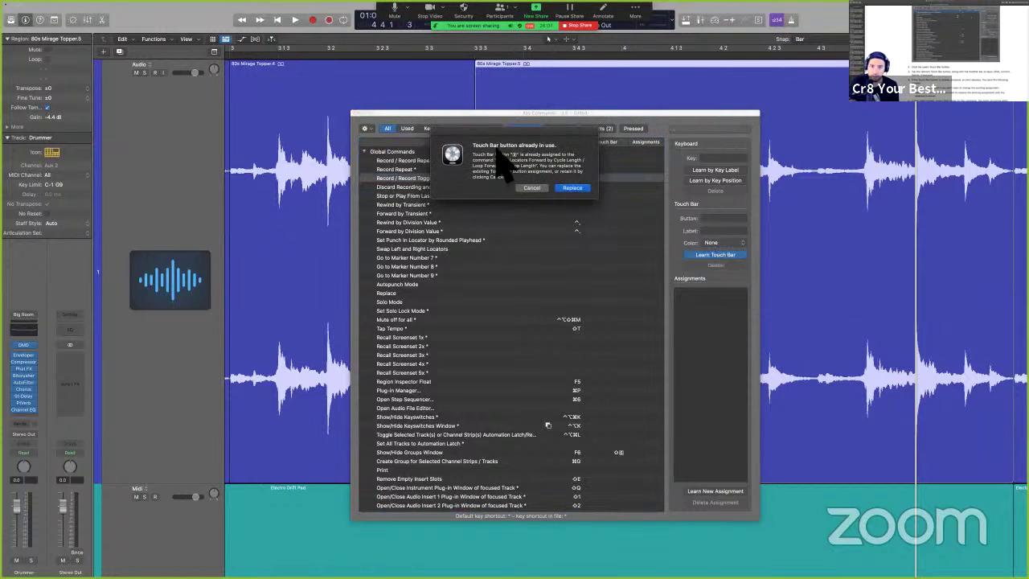
{"action": "left_click", "coordinate": [573, 191]}
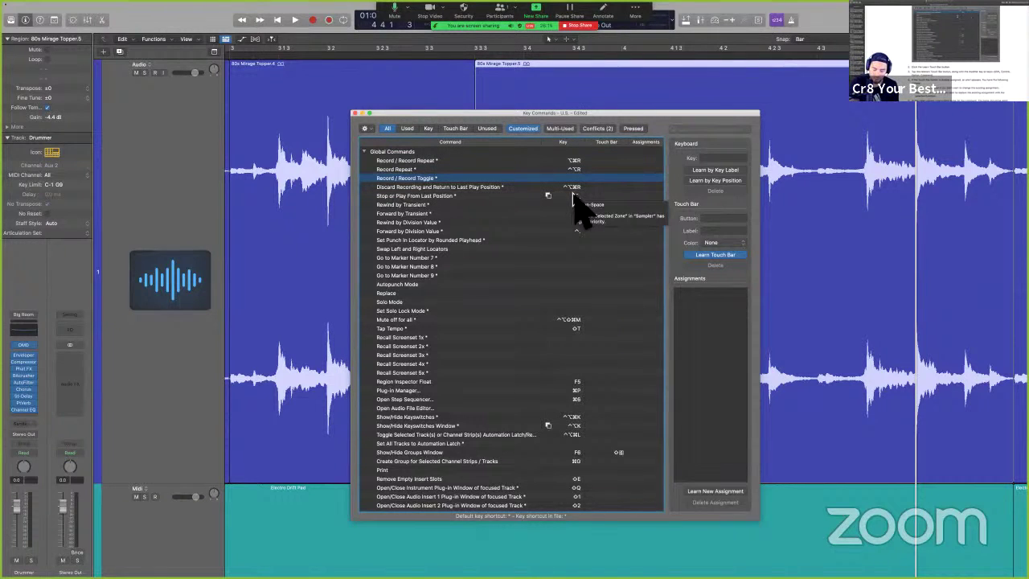
{"action": "key", "text": "F11"}
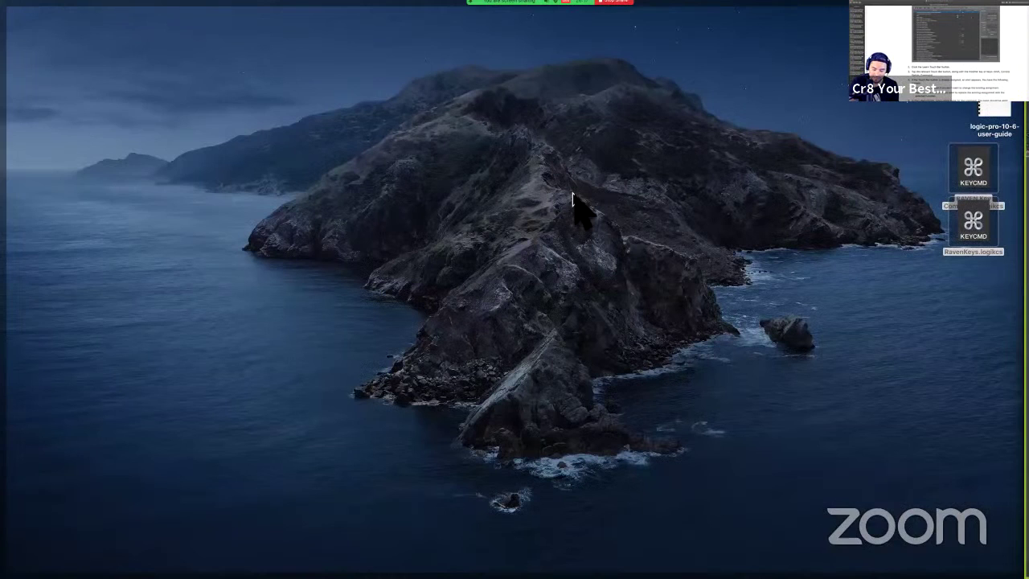
{"action": "key", "text": "F11"}
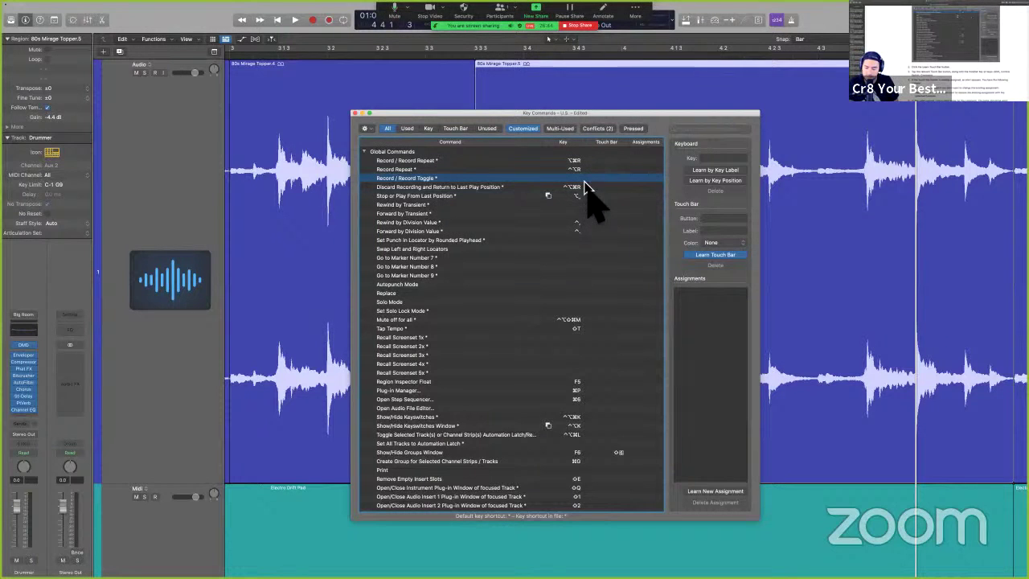
- Stop Touch Bar learning, learn MIDI note F2 on channel 9 as a new Record / Record Toggle assignment, and close the Key Commands window
{"action": "left_click", "coordinate": [715, 255]}
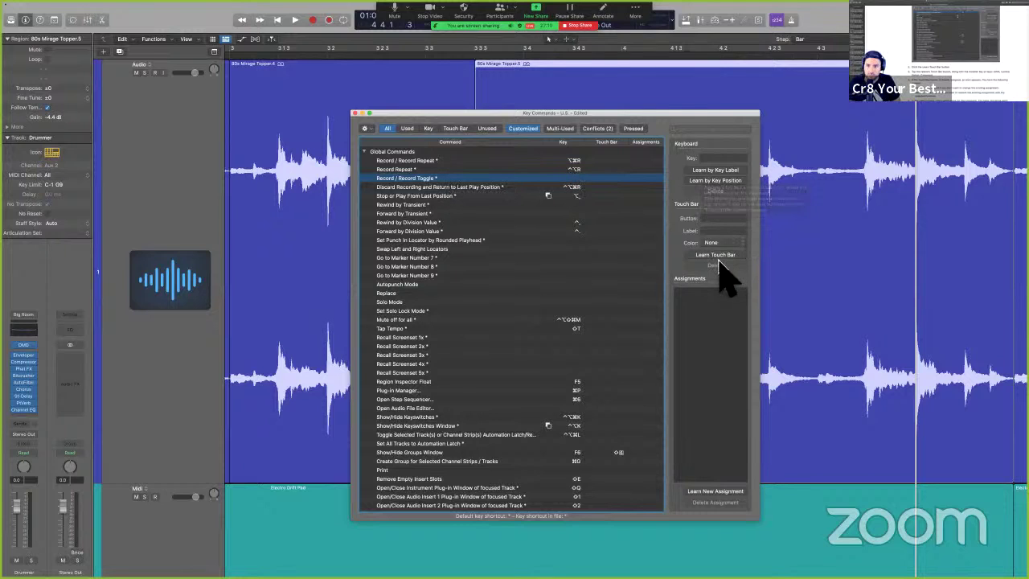
{"action": "left_click", "coordinate": [710, 492]}
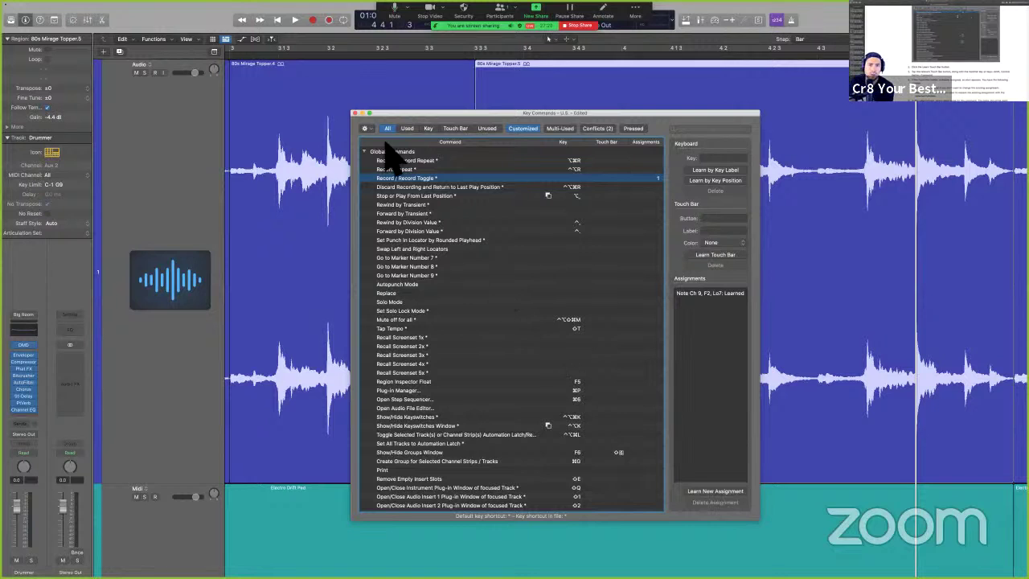
{"action": "left_click", "coordinate": [355, 114]}
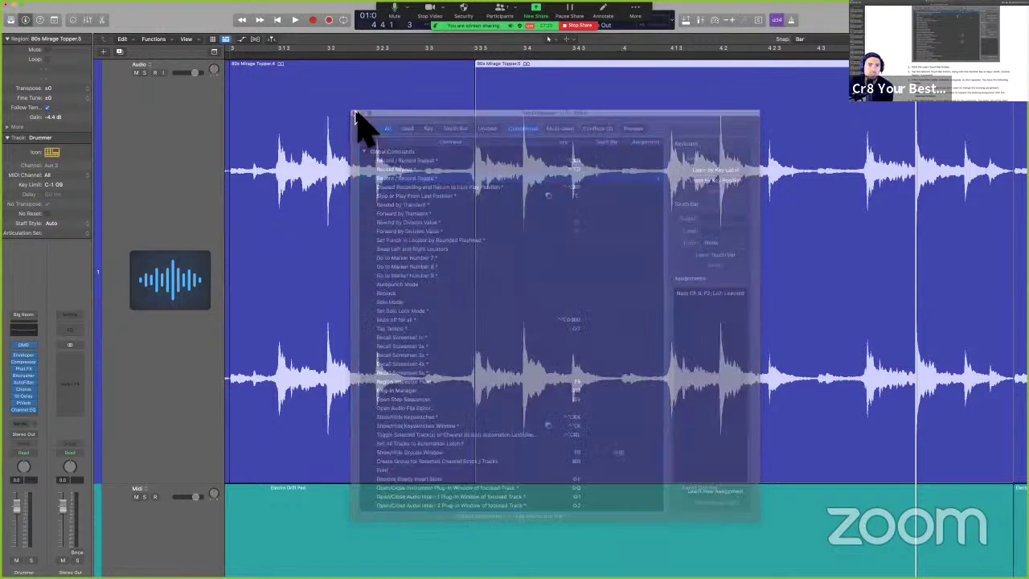
- Place the playhead at bar 13 of the arrangement and try to start recording on the Drummer track
{"action": "key", "text": "super+Left"}
{"action": "key", "text": "super+Left"}
{"action": "key", "text": "super+Left"}
{"action": "key", "text": "super+Left"}
{"action": "key", "text": "super+Left"}
{"action": "key", "text": "super+Left"}
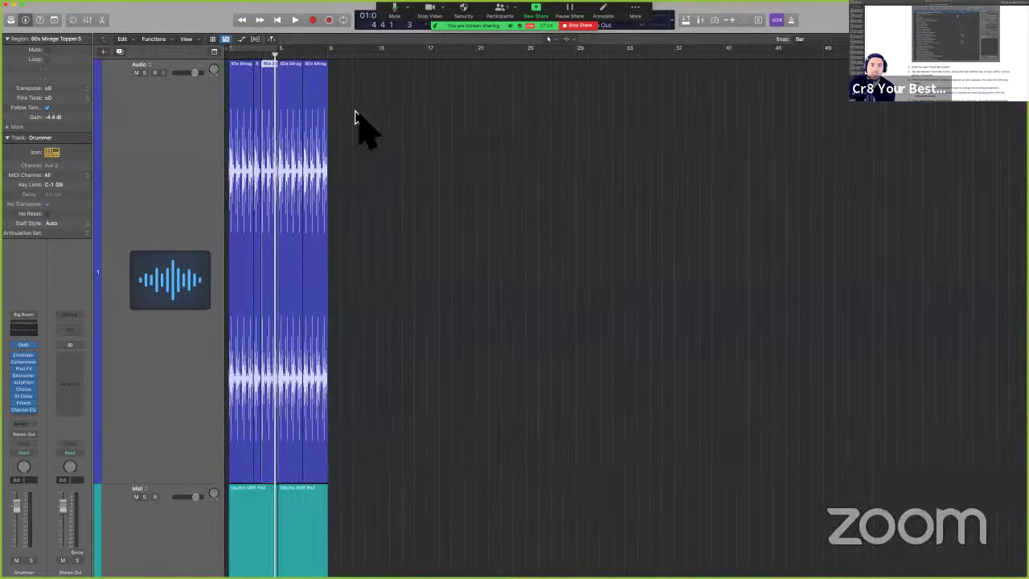
{"action": "left_click", "coordinate": [382, 57]}
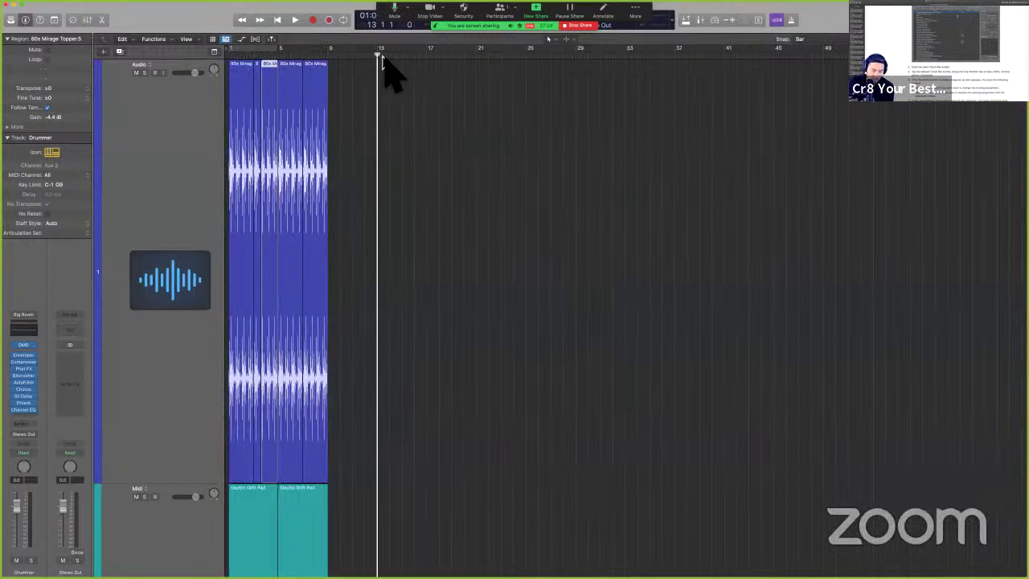
{"action": "key", "text": "r"}
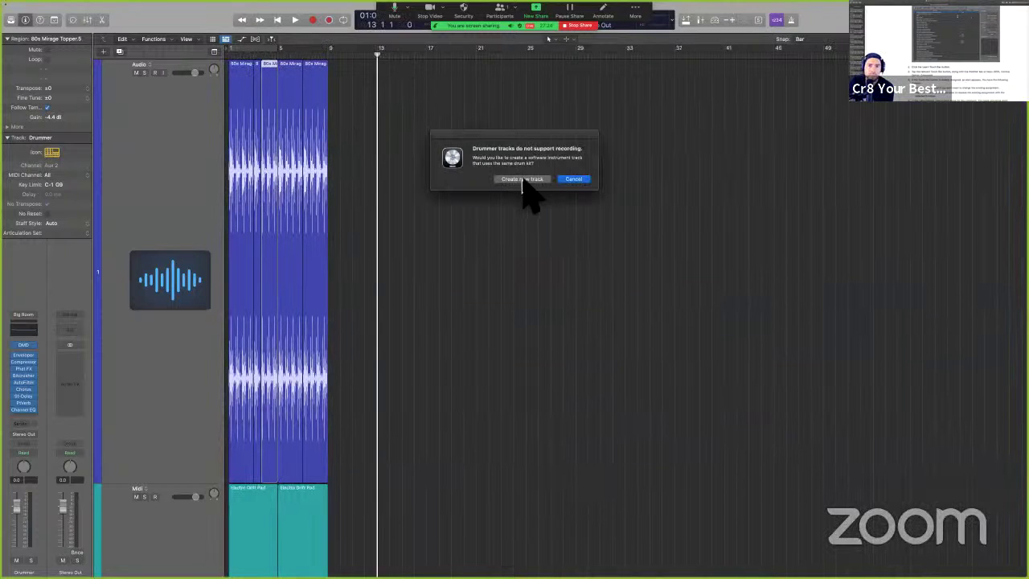
{"action": "key", "text": "Escape"}
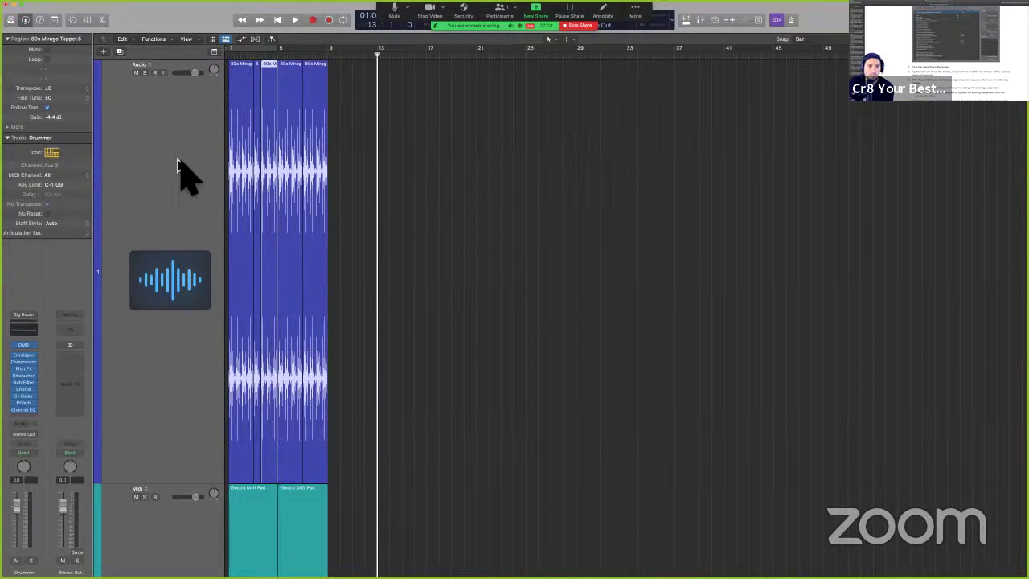
- Select the Audio track, set its input to Input 5-6 (MASCHINE), and lower its volume to the minimum
{"action": "left_click", "coordinate": [166, 81]}
{"action": "key", "text": "r"}
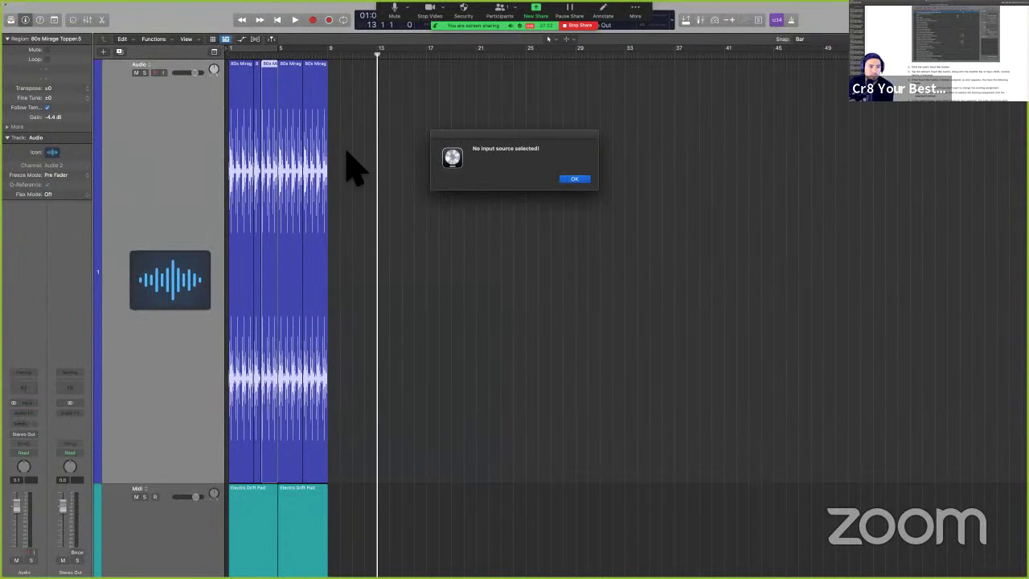
{"action": "left_click", "coordinate": [574, 180]}
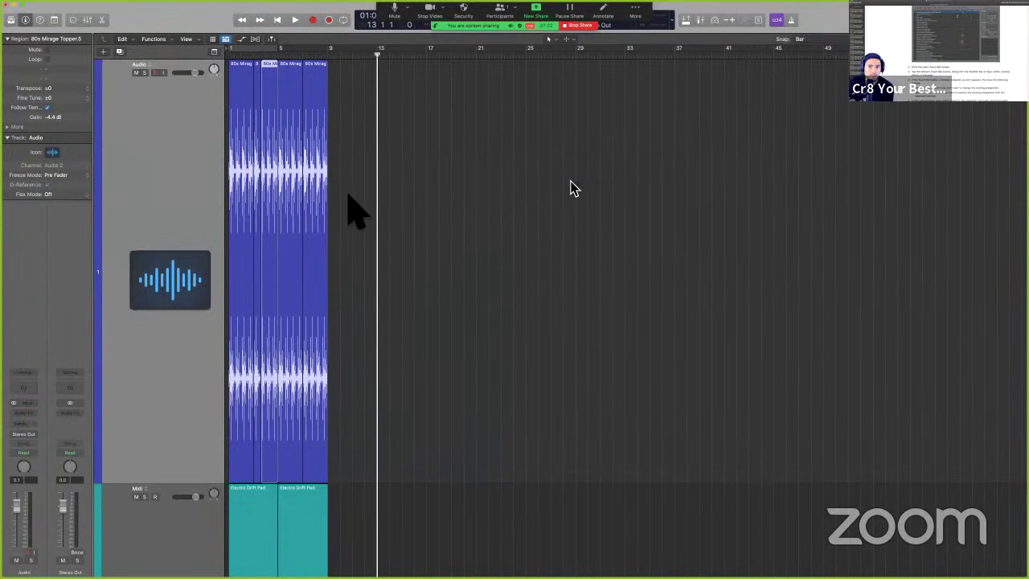
{"action": "left_click", "coordinate": [32, 402]}
{"action": "mouse_move", "coordinate": [34, 410]}
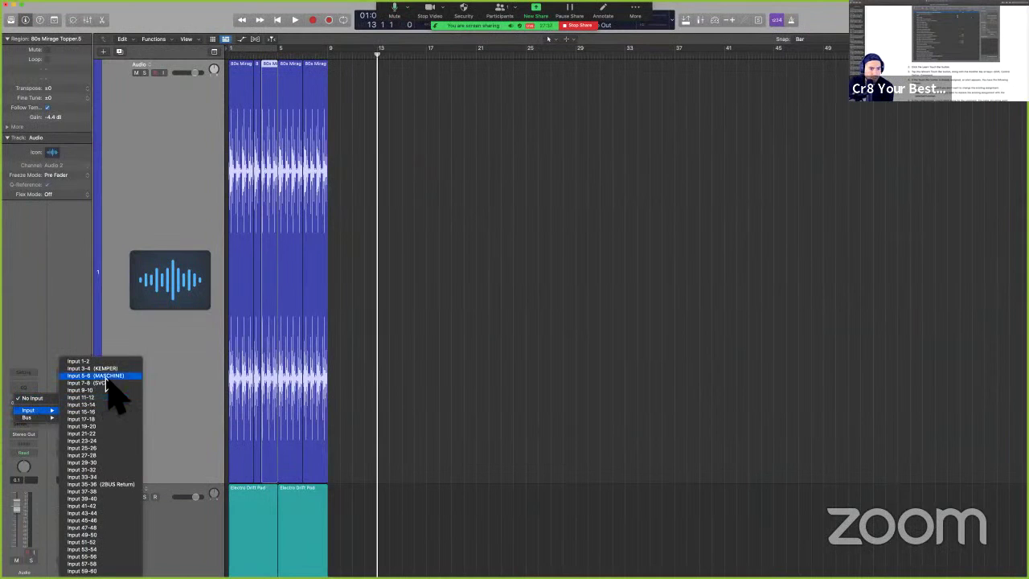
{"action": "left_click", "coordinate": [104, 375]}
{"action": "left_click_drag", "start_coordinate": [196, 72], "coordinate": [88, 86]}
- Start playback, toggle recording to capture about four bars on the Audio track, and briefly continue playback past the take
{"action": "key", "text": "space"}
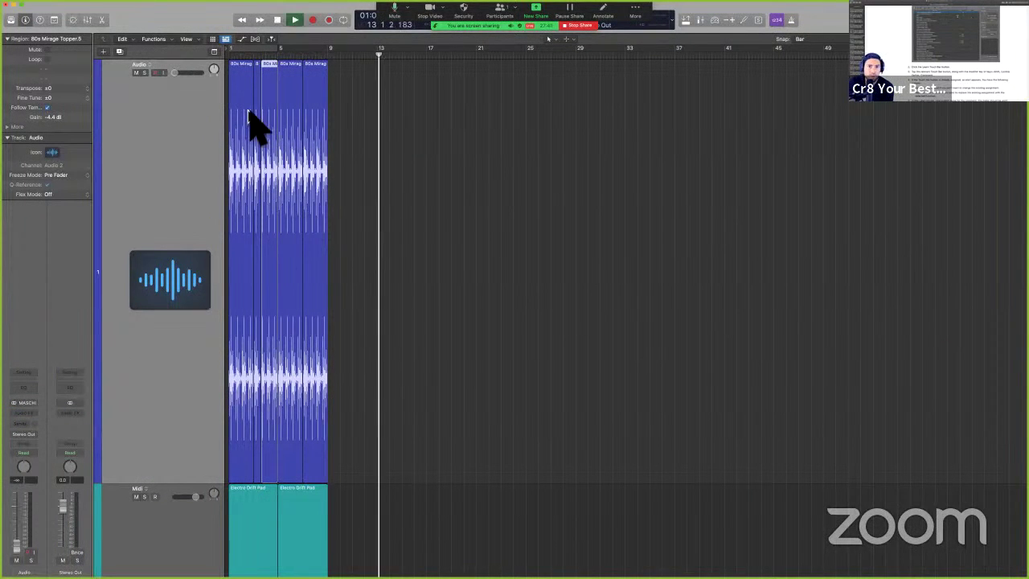
{"action": "key", "text": "r"}
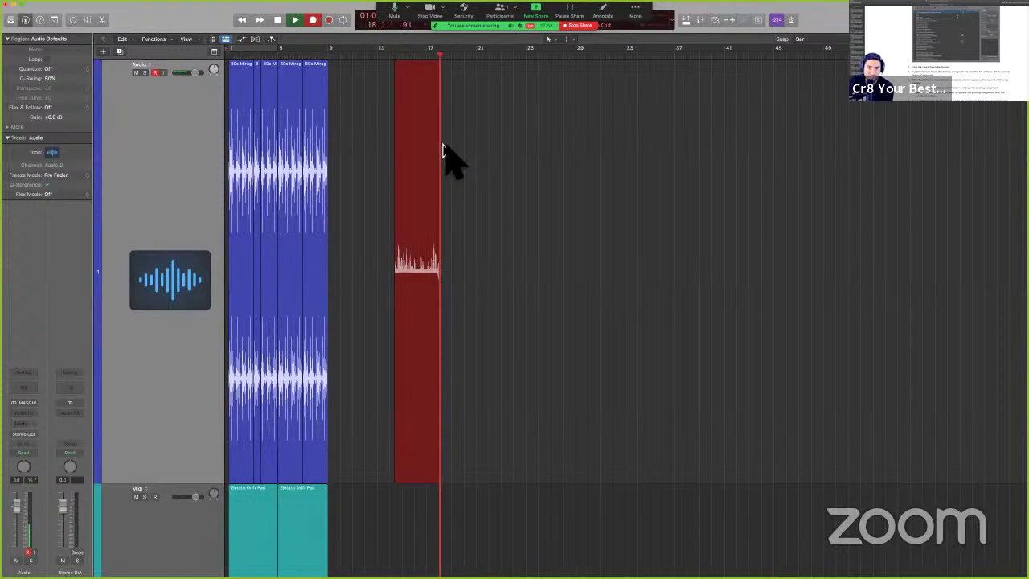
{"action": "key", "text": "space"}
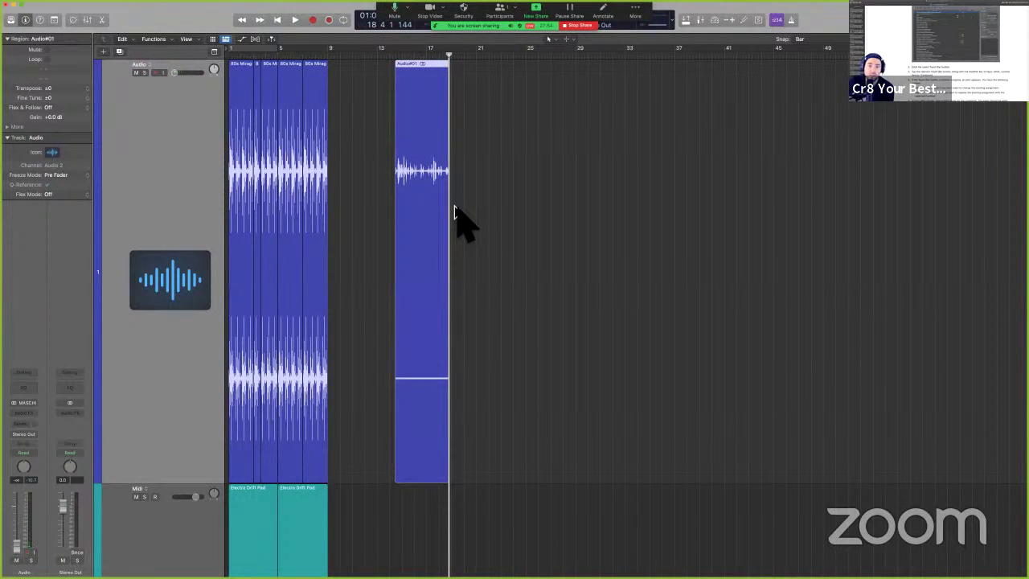
{"action": "key", "text": "space"}
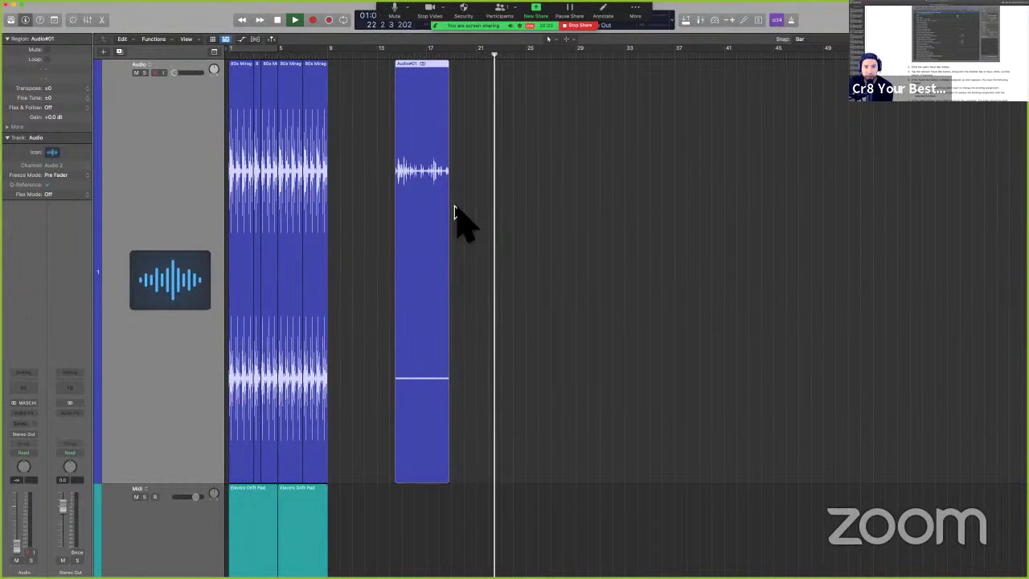
{"action": "key", "text": "space"}
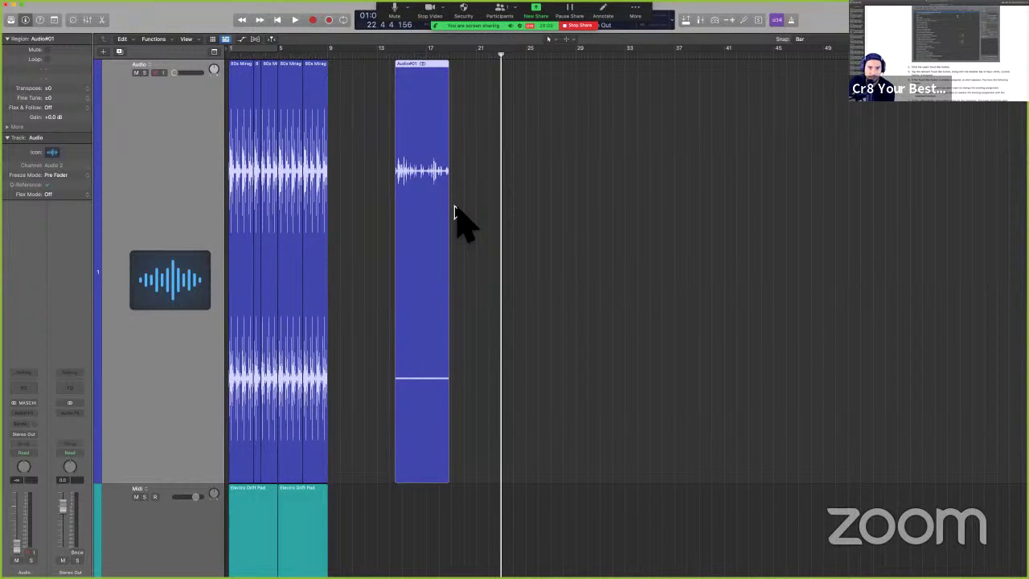
- Reopen and widen the Key Commands window, delete the learned MIDI note assignment from Record / Record Toggle, and close the window
{"action": "key", "text": "alt+k"}
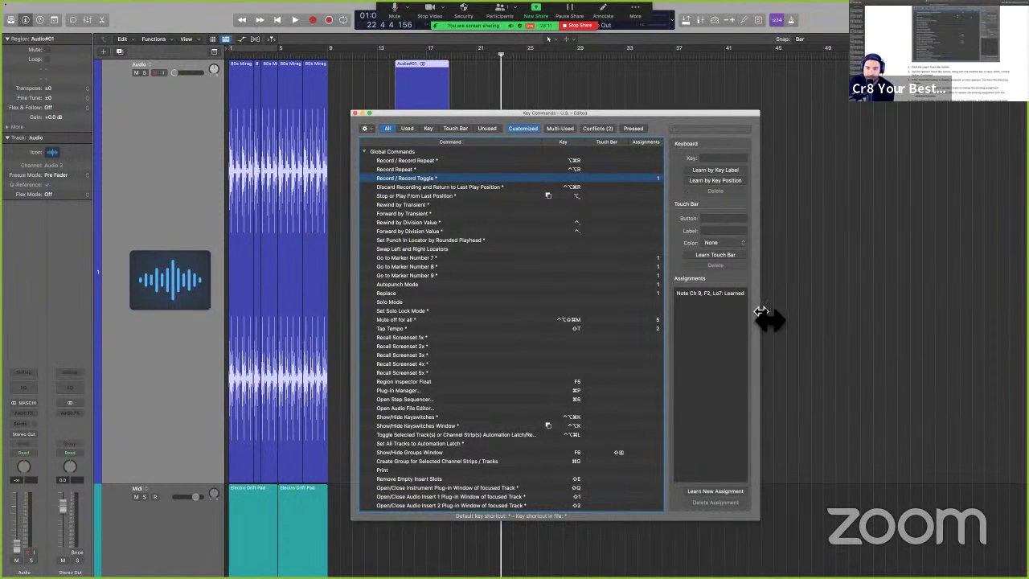
{"action": "left_click_drag", "start_coordinate": [770, 319], "coordinate": [923, 331]}
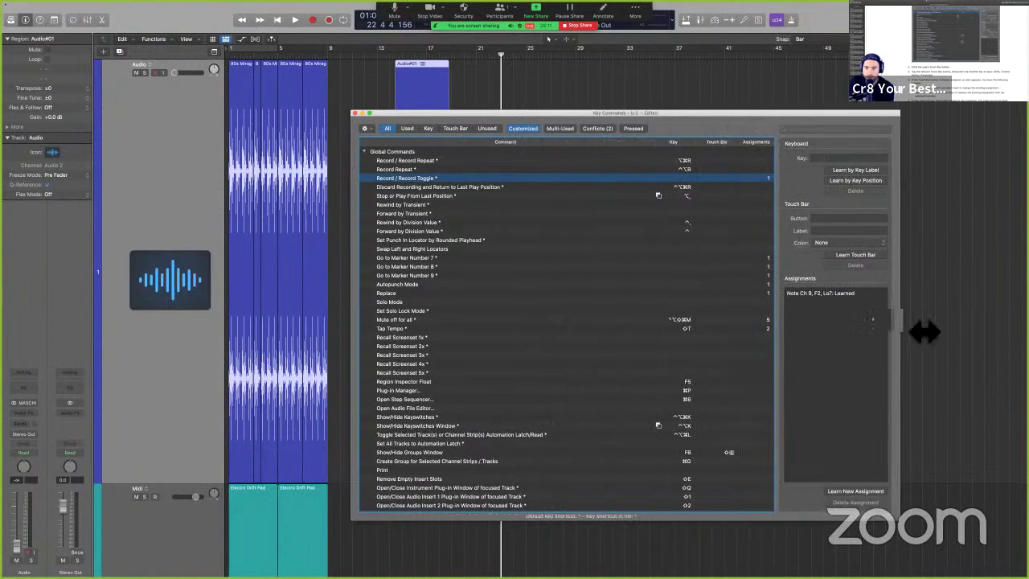
{"action": "left_click", "coordinate": [867, 294]}
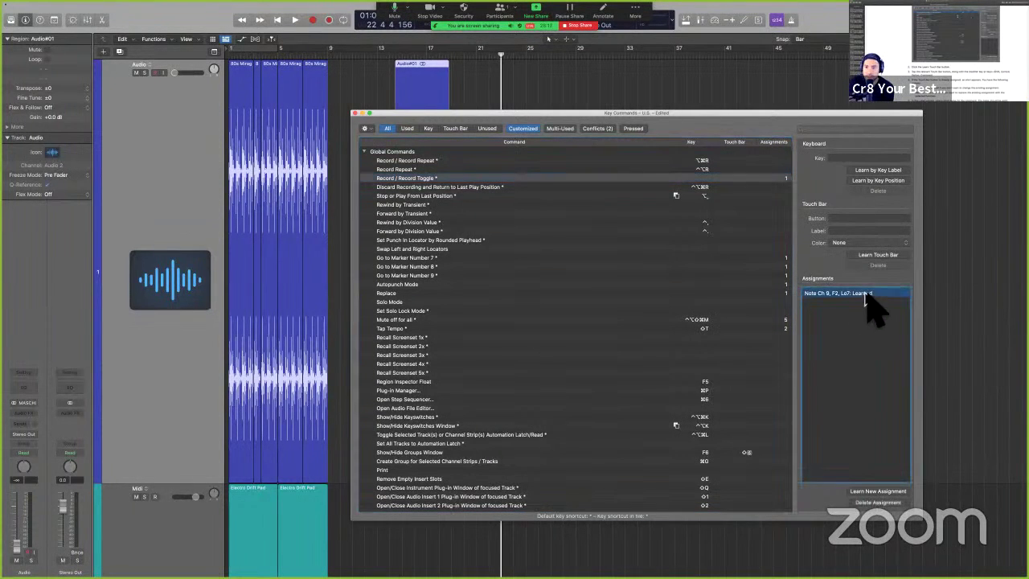
{"action": "left_click", "coordinate": [878, 502]}
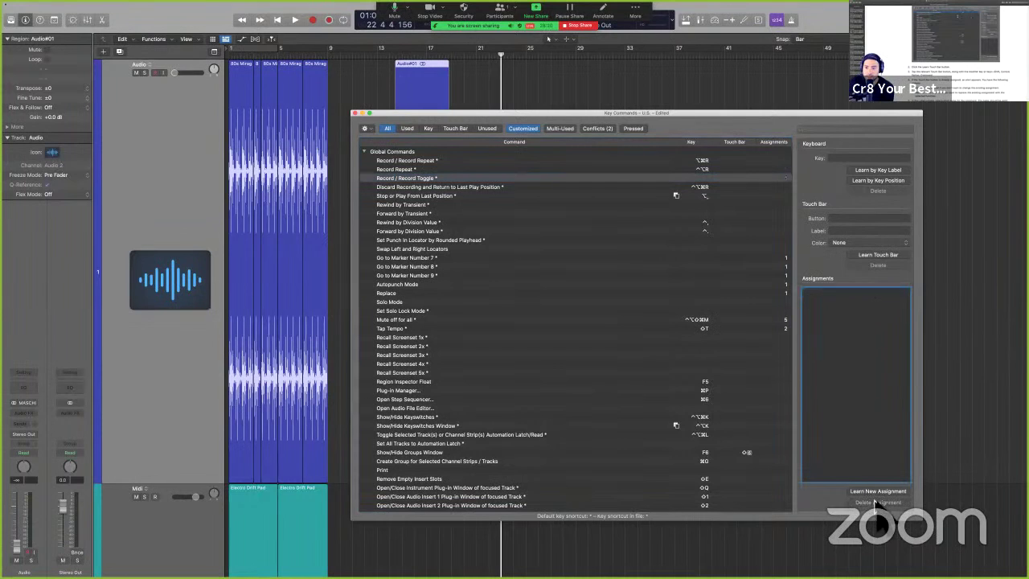
{"action": "left_click", "coordinate": [356, 114]}
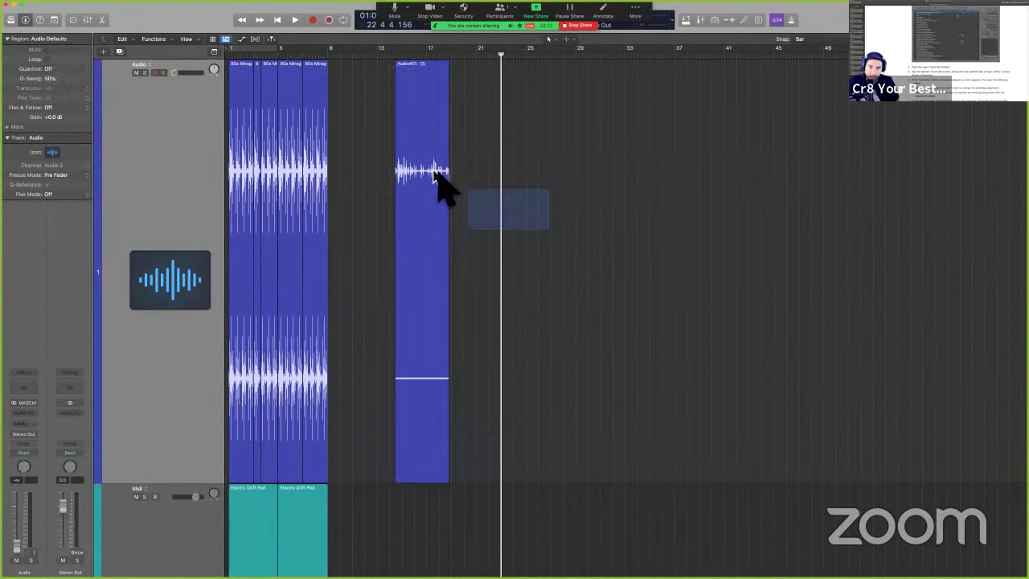
- Delete the newly recorded region from the Audio track together with its audio file on disk
{"action": "key", "text": "Delete"}
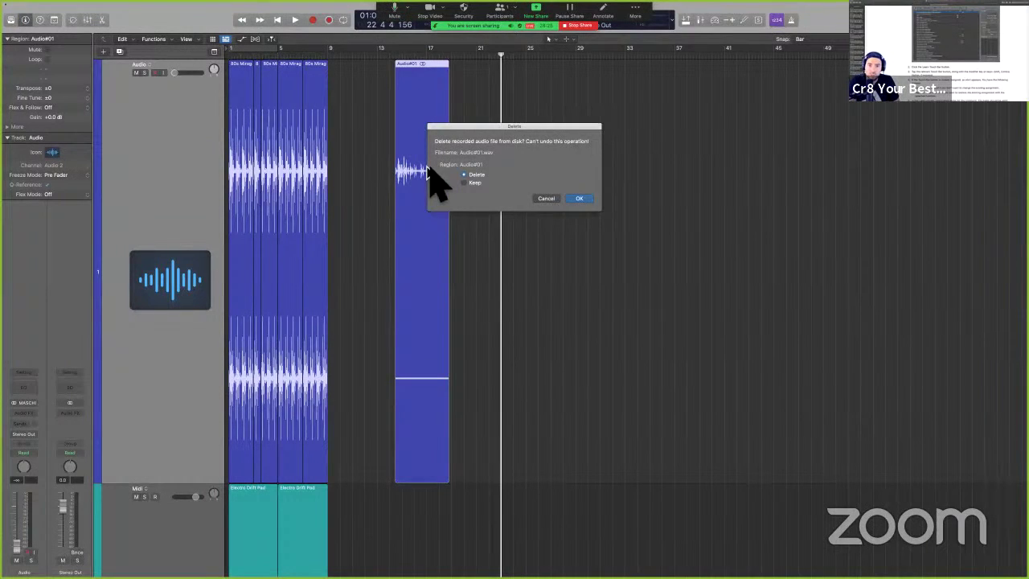
{"action": "key", "text": "Return"}
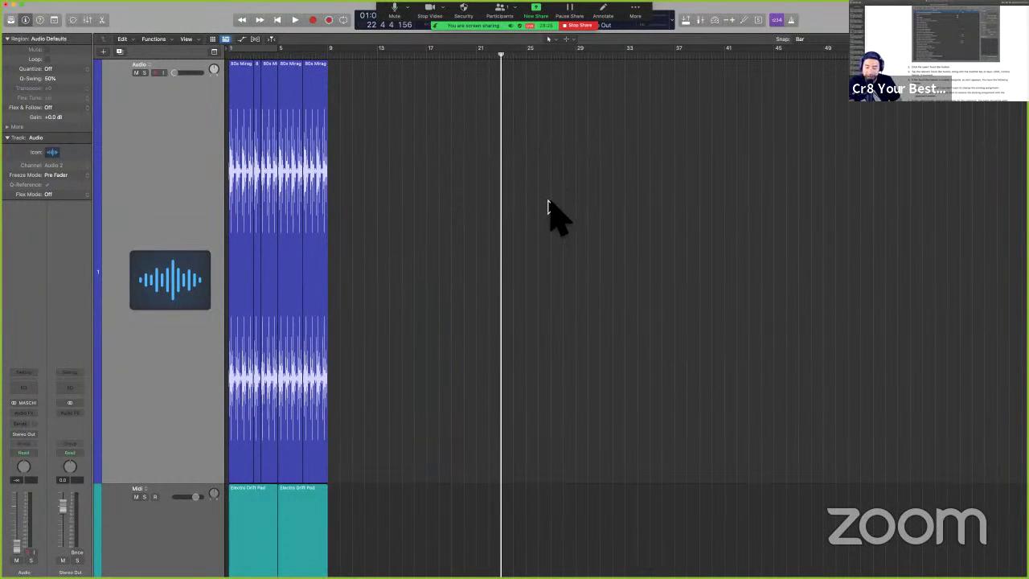
- Switch to the Logic Pro guide and review the numbered instructions for assigning a key command to a Touch Bar button
{"action": "key", "text": "ctrl+Left"}
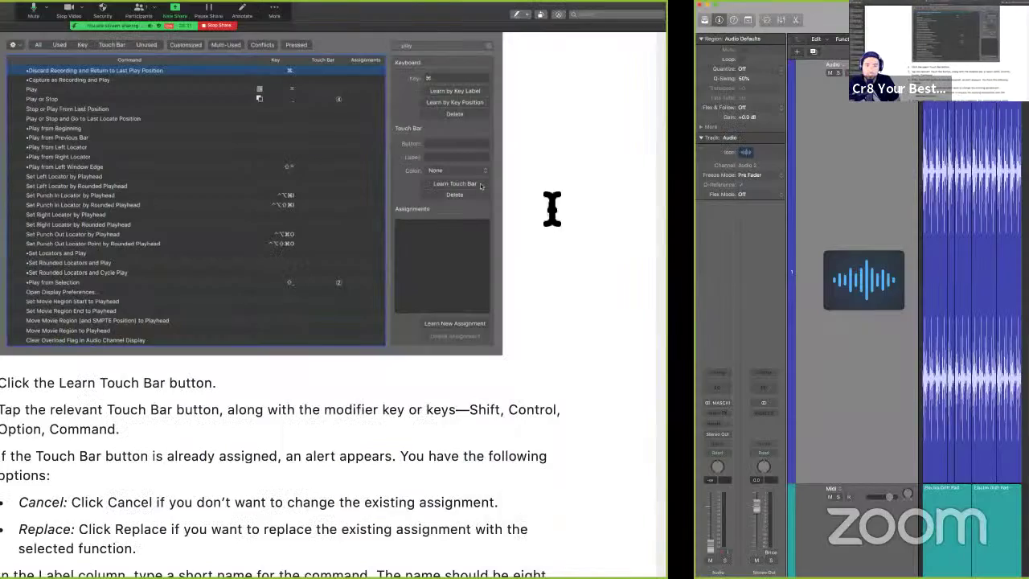
{"action": "scroll", "coordinate": [587, 422], "scroll_direction": "down", "scroll_amount": 5}
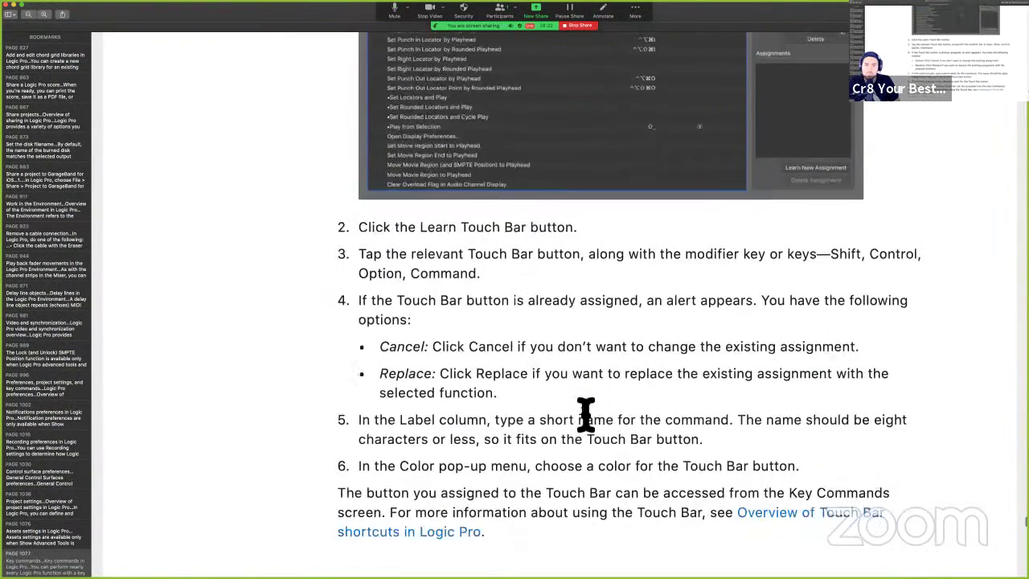
{"action": "scroll", "coordinate": [585, 400], "scroll_direction": "down", "scroll_amount": 2}
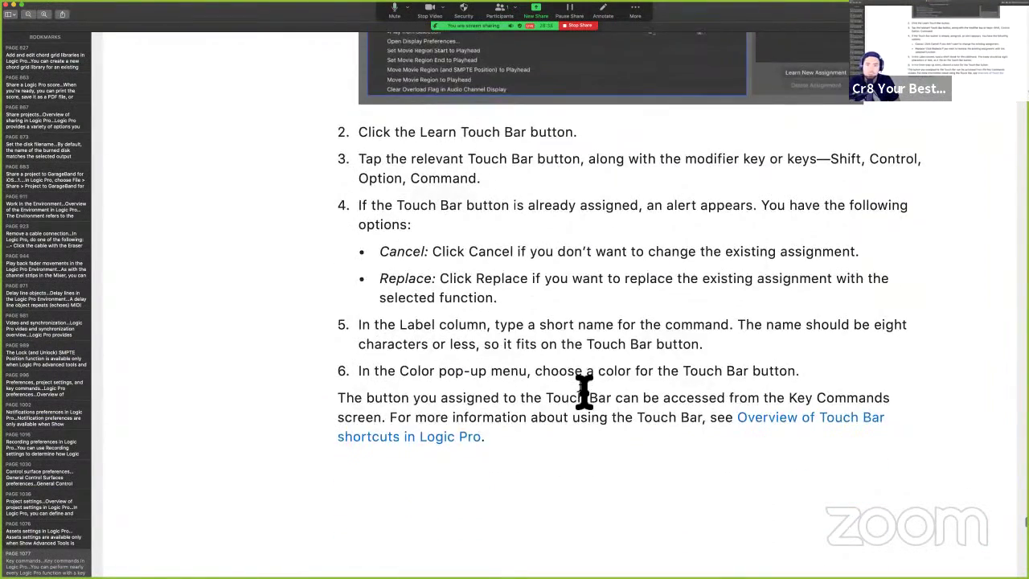
{"action": "scroll", "coordinate": [585, 392], "scroll_direction": "up", "scroll_amount": 4}
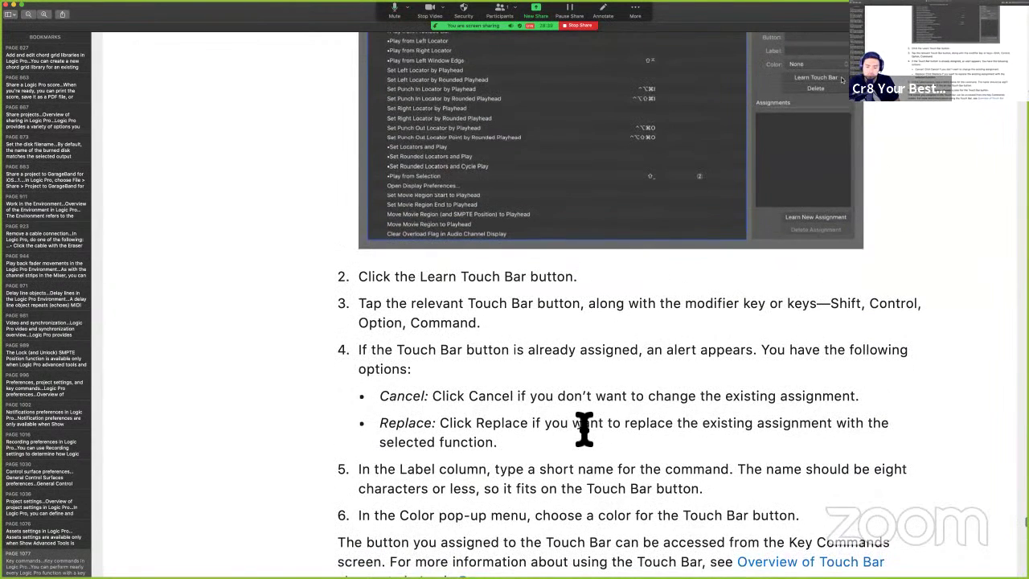
{"action": "scroll", "coordinate": [584, 434], "scroll_direction": "up", "scroll_amount": 2}
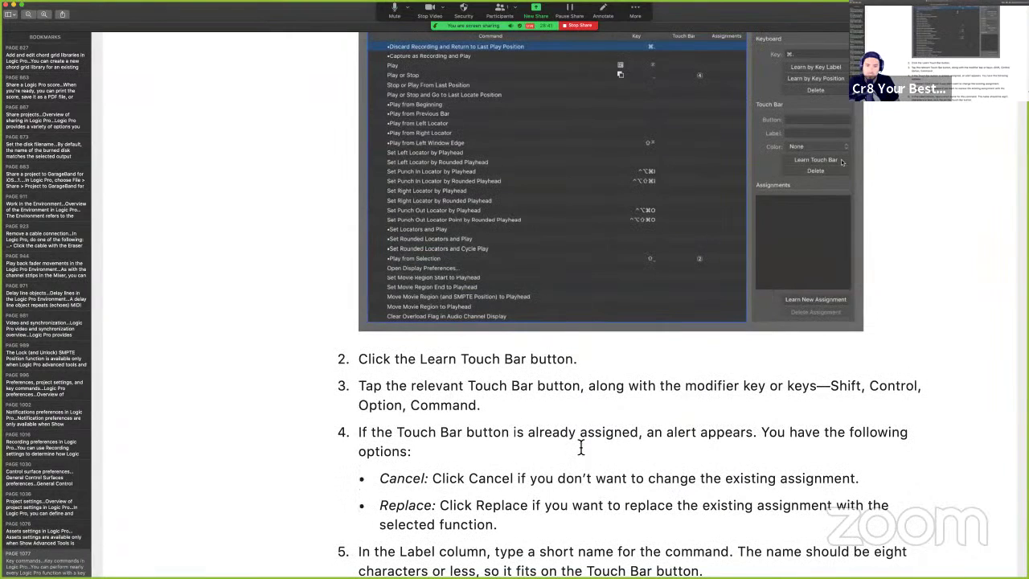
{"action": "scroll", "coordinate": [551, 487], "scroll_direction": "down", "scroll_amount": 2}
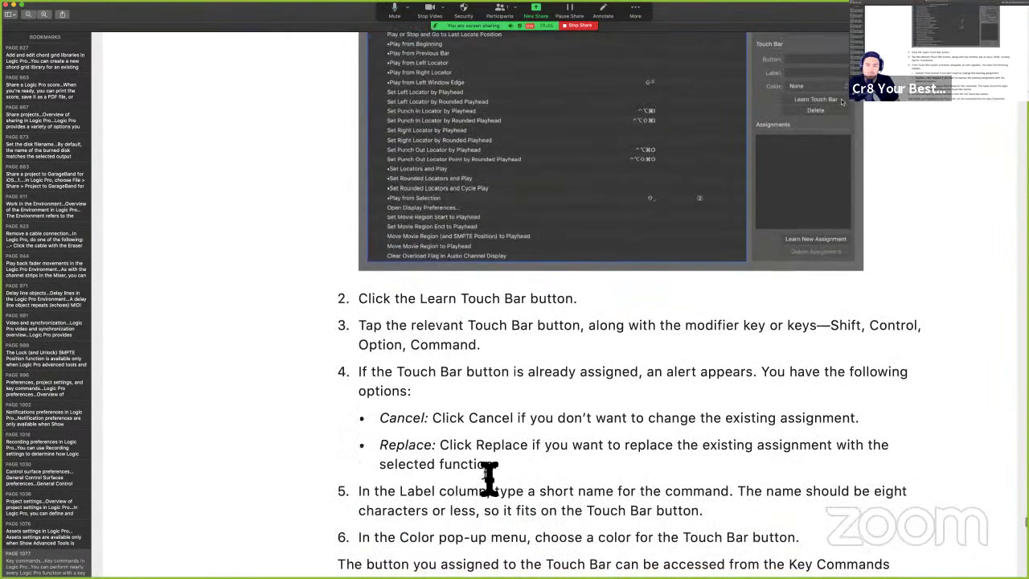
- Back in Logic Pro's Key Commands window, activate Learn Touch Bar for Forward by Transient and set its Touch Bar color to red
{"action": "key", "text": "ctrl+Right"}
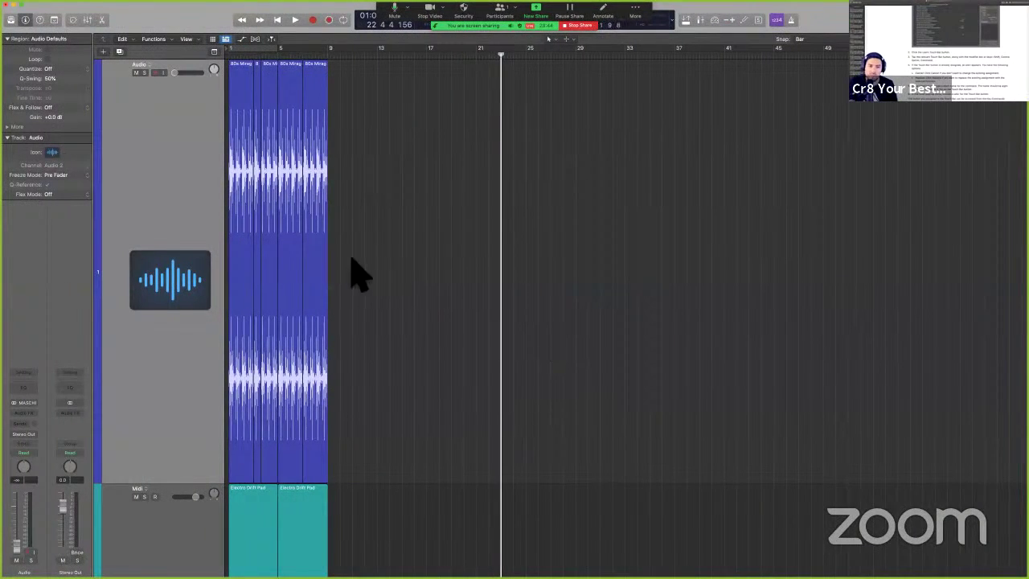
{"action": "key", "text": "alt+k"}
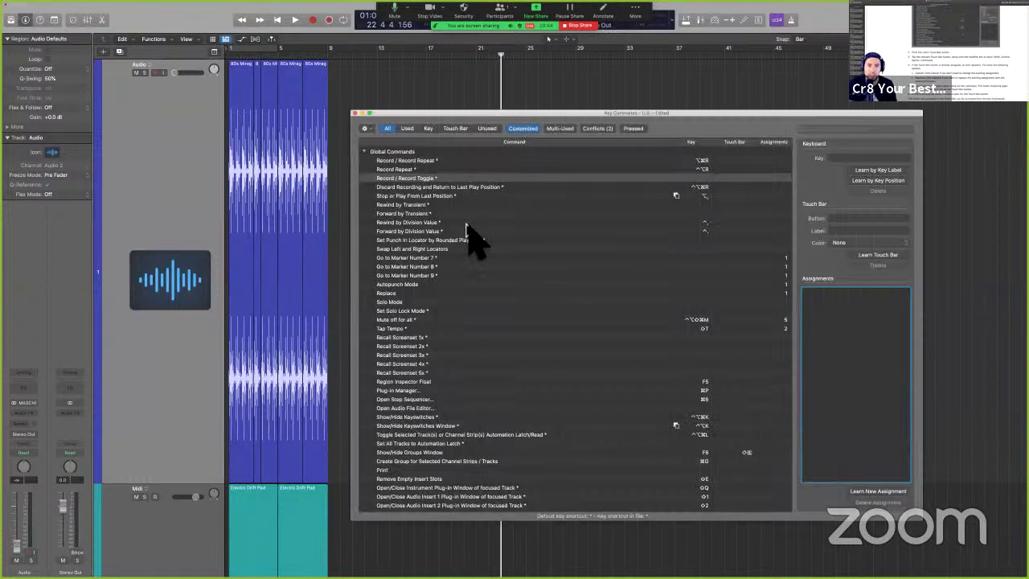
{"action": "left_click", "coordinate": [506, 213]}
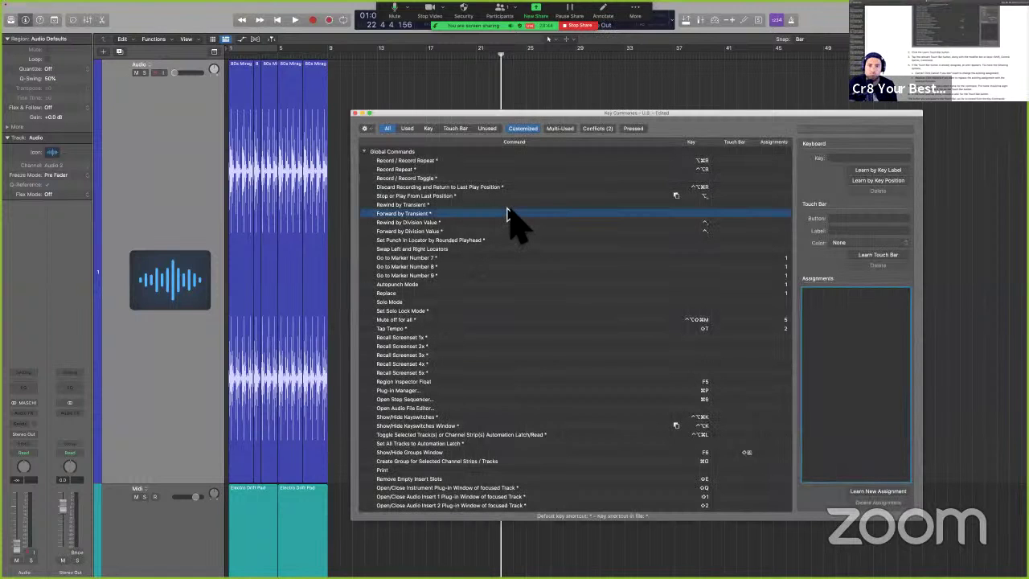
{"action": "left_click", "coordinate": [879, 255]}
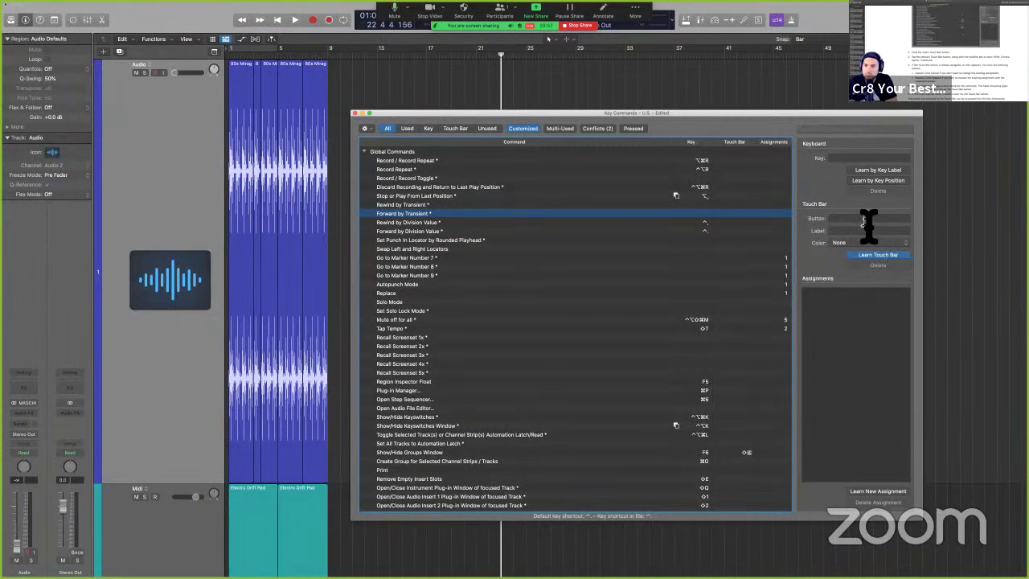
{"action": "left_click", "coordinate": [868, 231]}
{"action": "left_click", "coordinate": [868, 243]}
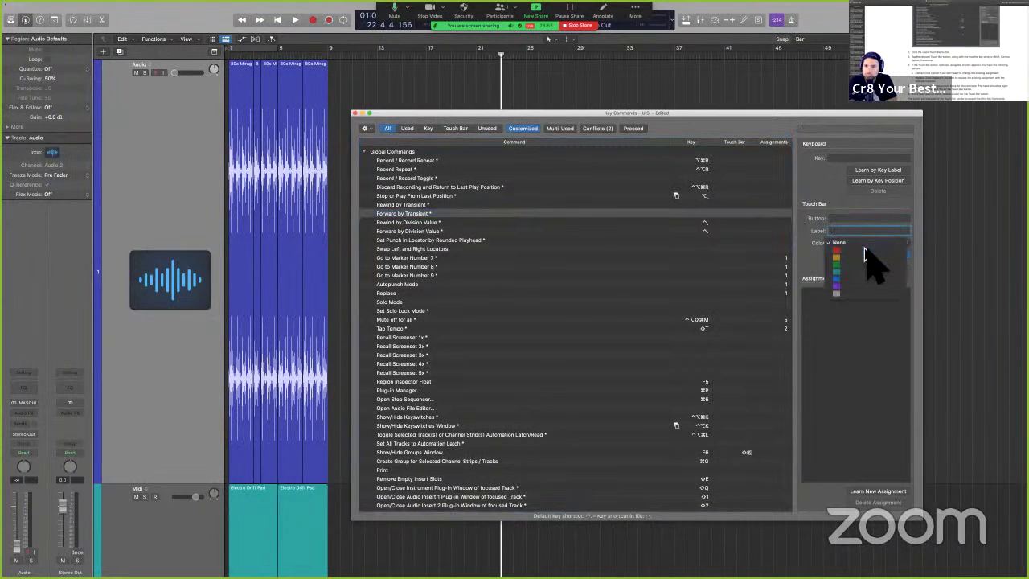
{"action": "left_click", "coordinate": [866, 252]}
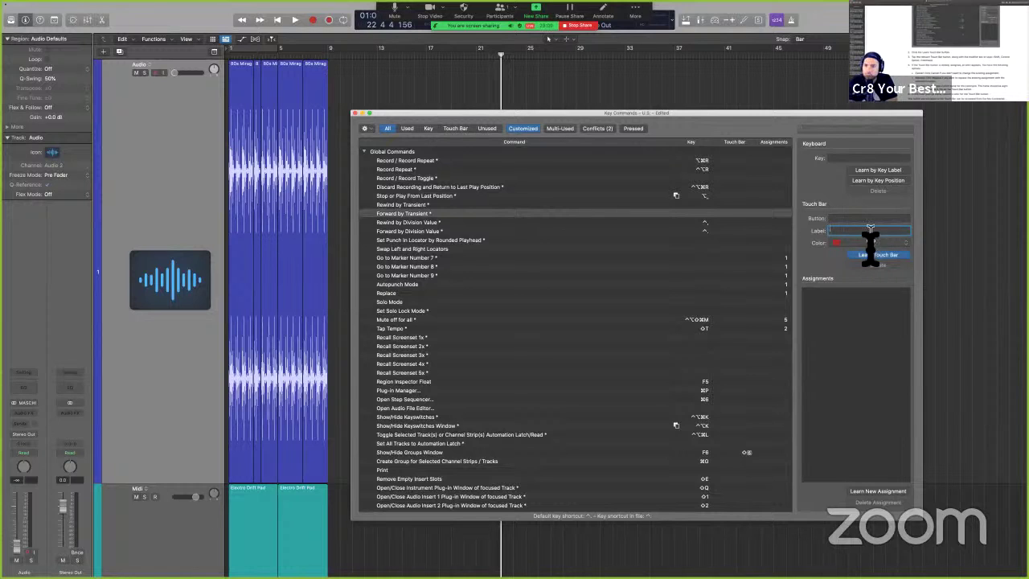
- Try to enter the Touch Bar label TEST for the Forward by Transient key command
{"action": "type", "text": "TEST"}
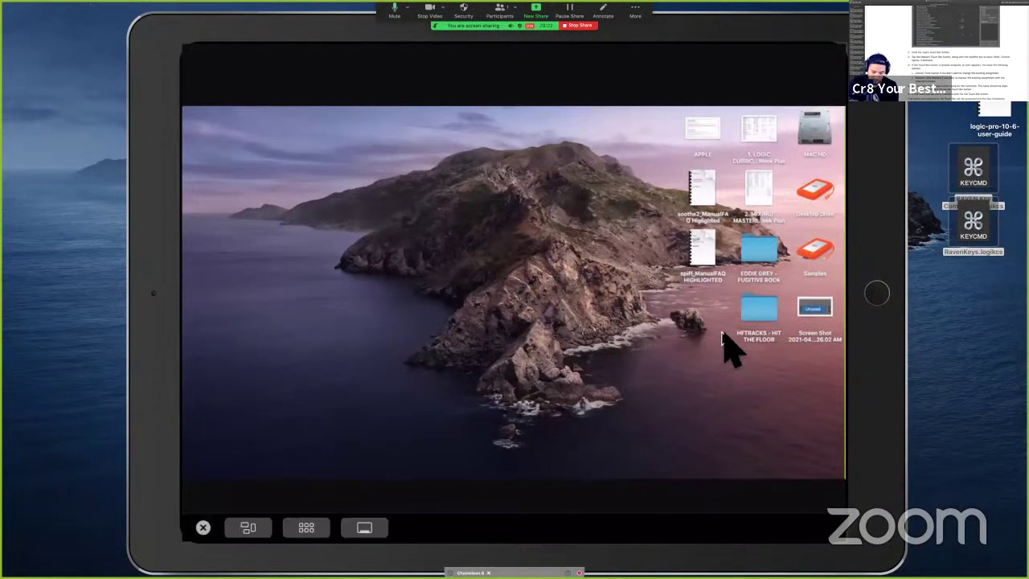
- Open and close Mission Control, and browse the desktop sorting options in the mirrored Touch Bar
{"action": "key", "text": "ctrl+Up"}
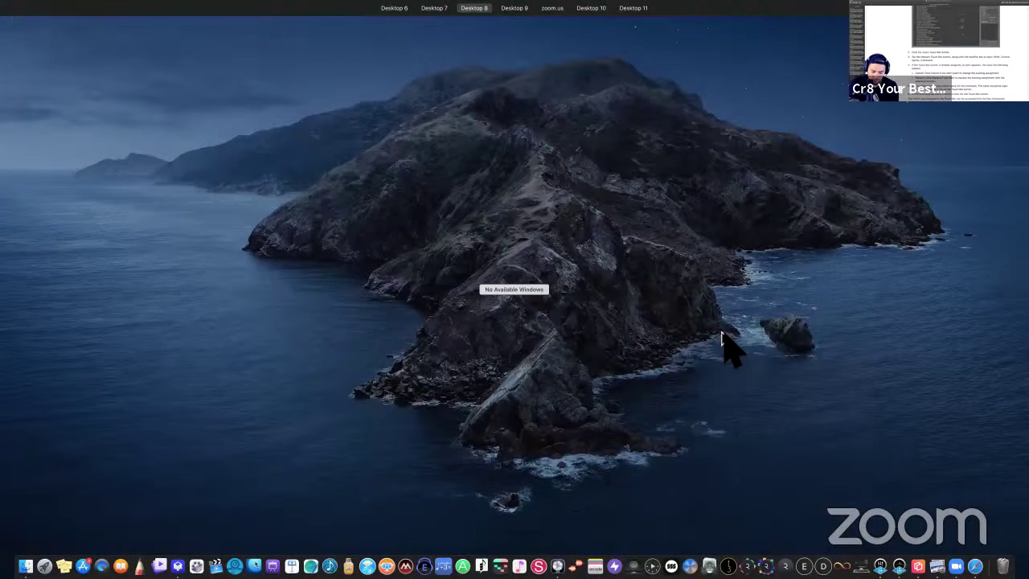
{"action": "key", "text": "Escape"}
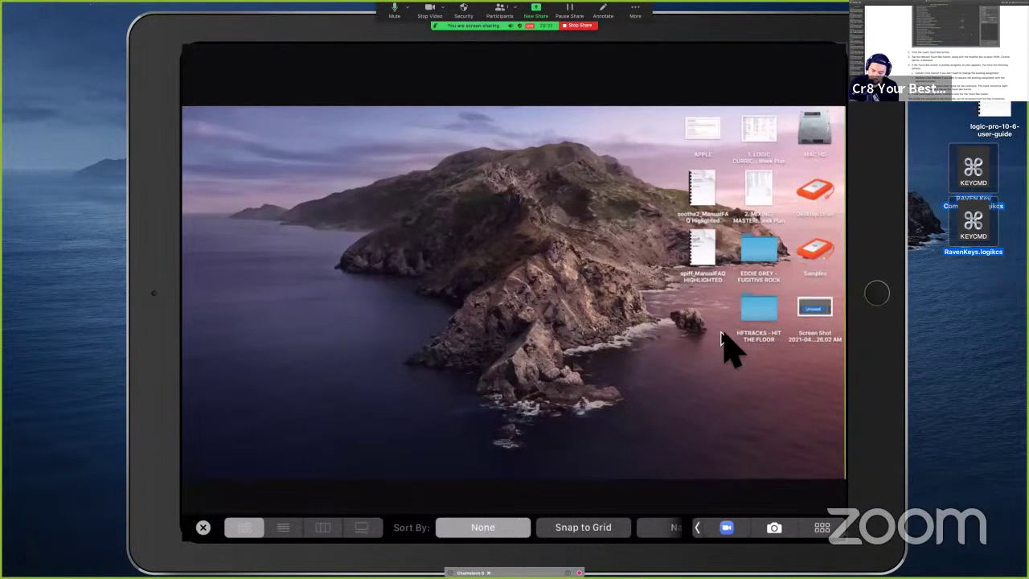
{"action": "scroll", "coordinate": [558, 527], "scroll_direction": "right", "scroll_amount": 2}
{"action": "scroll", "coordinate": [559, 527], "scroll_direction": "right", "scroll_amount": 2}
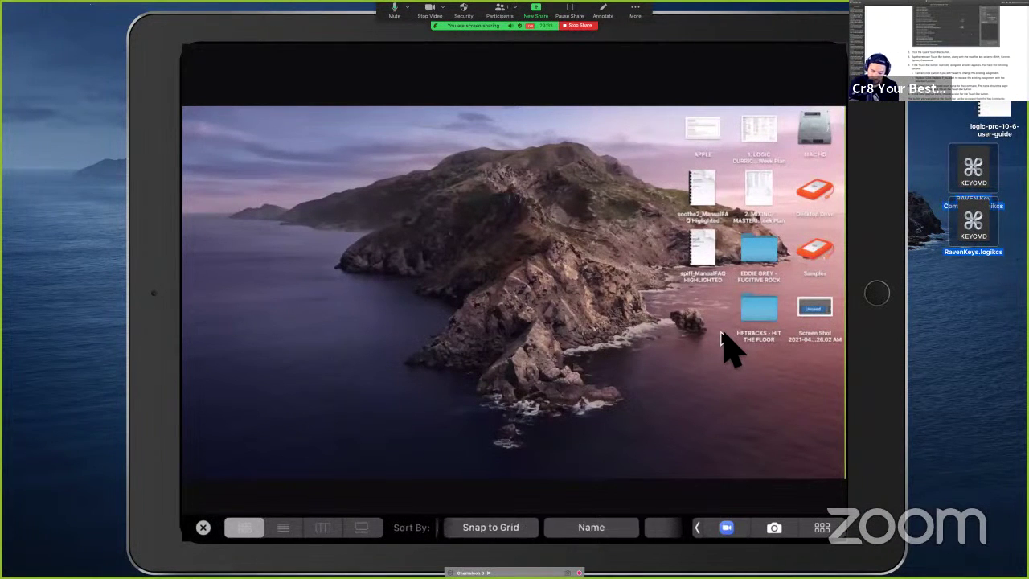
{"action": "scroll", "coordinate": [559, 527], "scroll_direction": "right", "scroll_amount": 2}
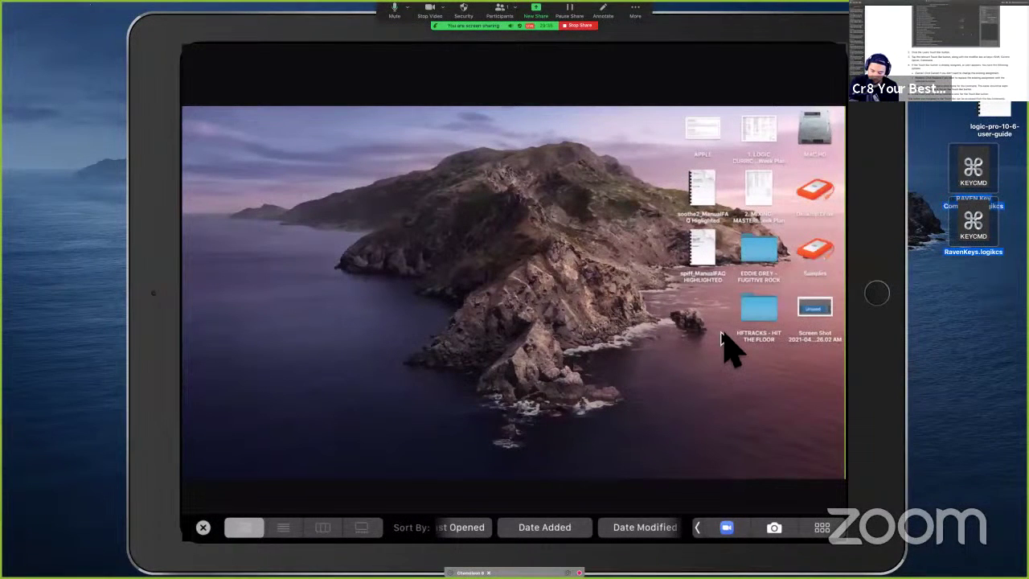
{"action": "scroll", "coordinate": [559, 527], "scroll_direction": "right", "scroll_amount": 1}
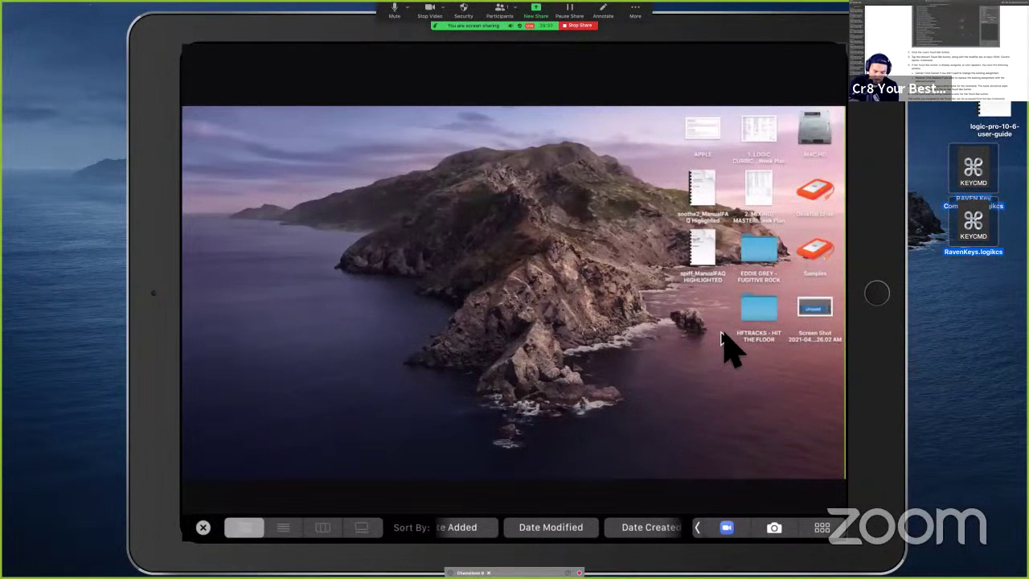
- Toggle Launchpad and Mission Control open and closed, ending back on the desktop
{"action": "key", "text": "F11"}
{"action": "key", "text": "F11"}
{"action": "key", "text": "F4"}
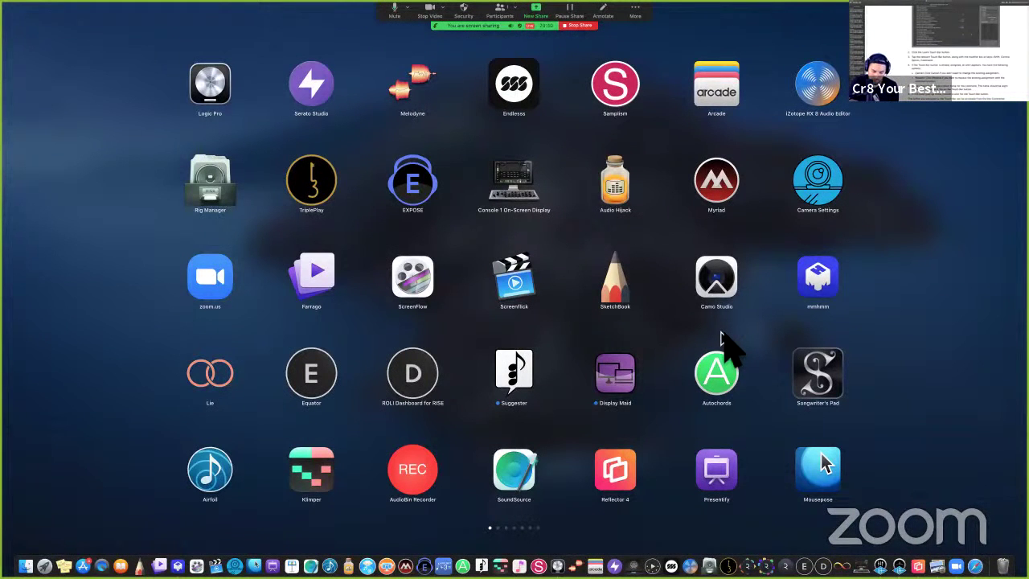
{"action": "key", "text": "F4"}
{"action": "key", "text": "ctrl+Up"}
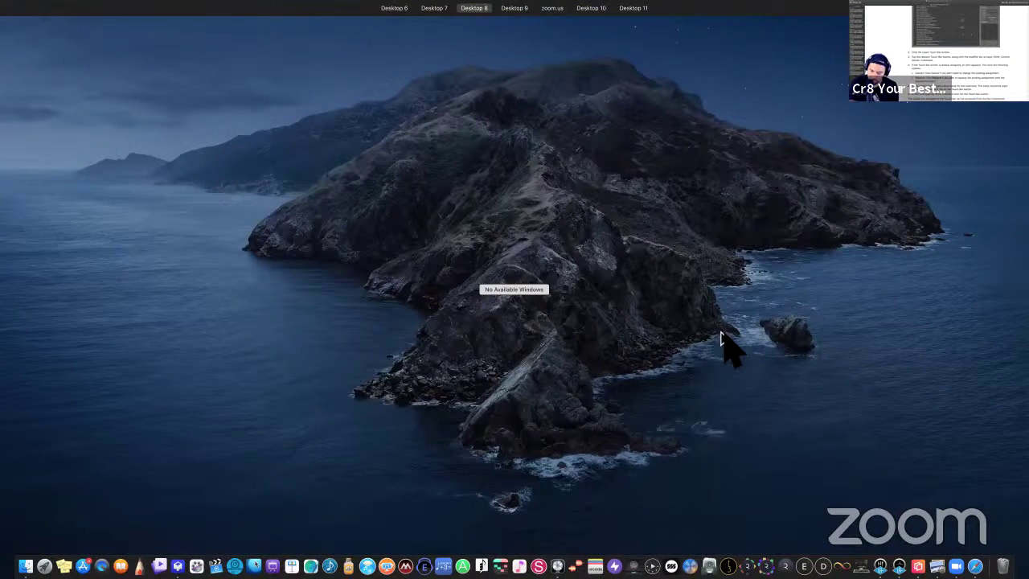
{"action": "key", "text": "F4"}
{"action": "key", "text": "F4"}
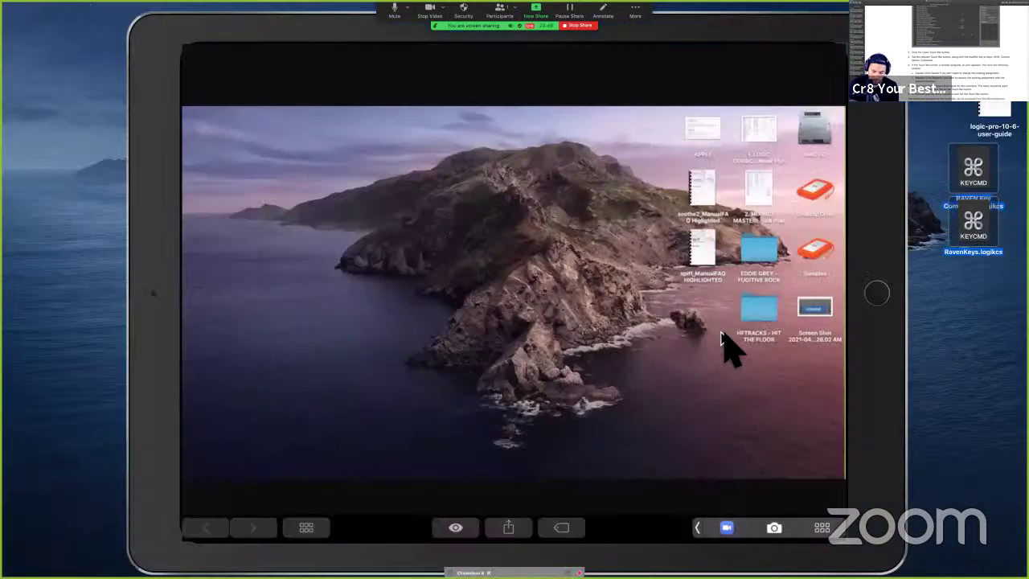
{"action": "key", "text": "F4"}
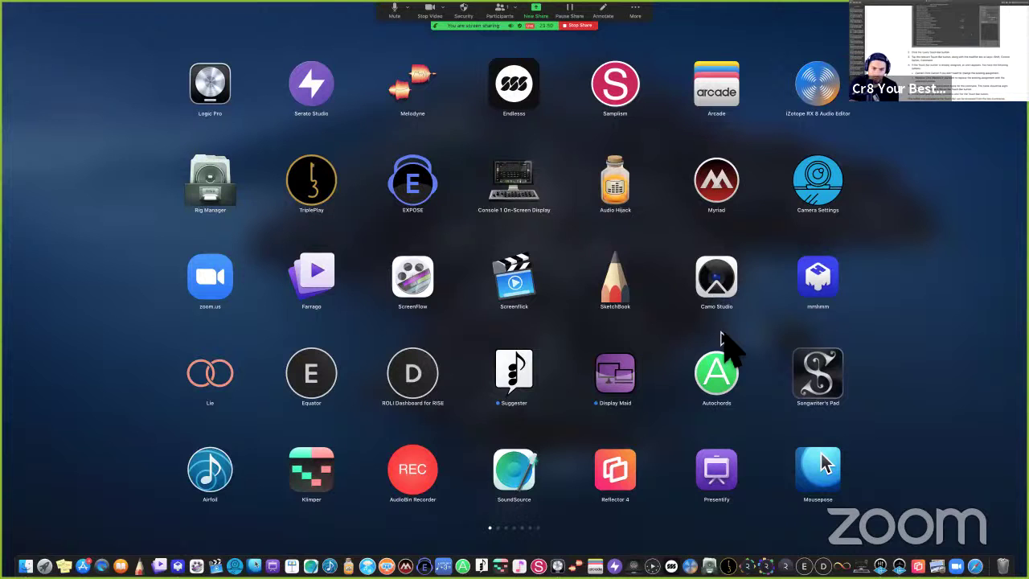
{"action": "left_click", "coordinate": [869, 300]}
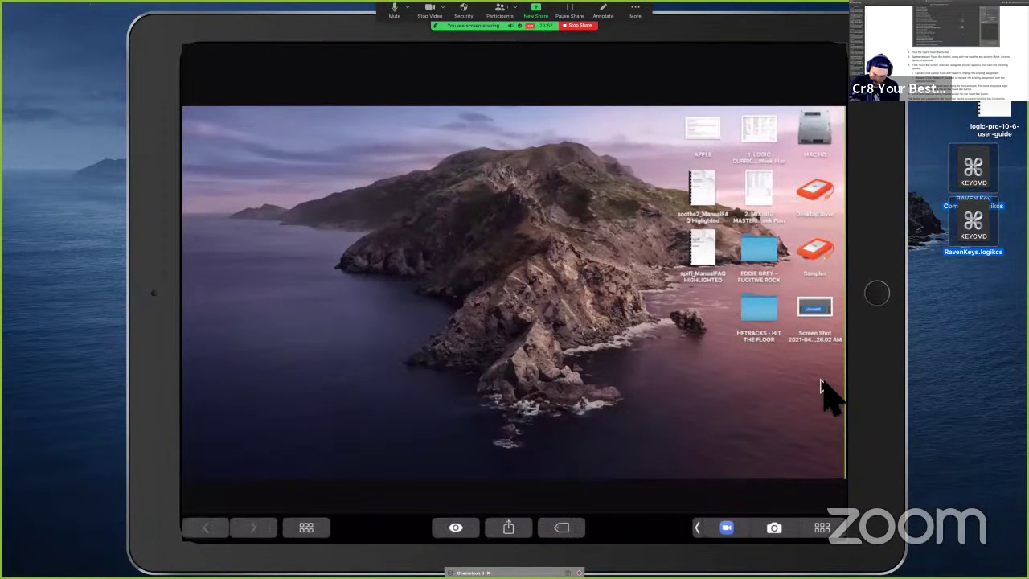
- Preview the selected key command files in Quick Look, switch between single-file and index view, and close the preview
{"action": "key", "text": "space"}
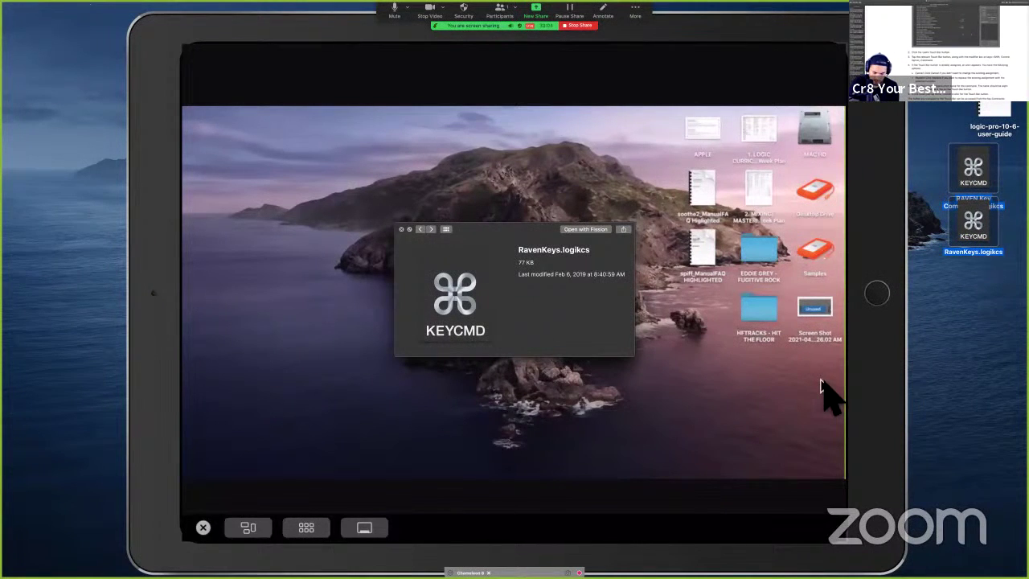
{"action": "key", "text": "F4"}
{"action": "key", "text": "F4"}
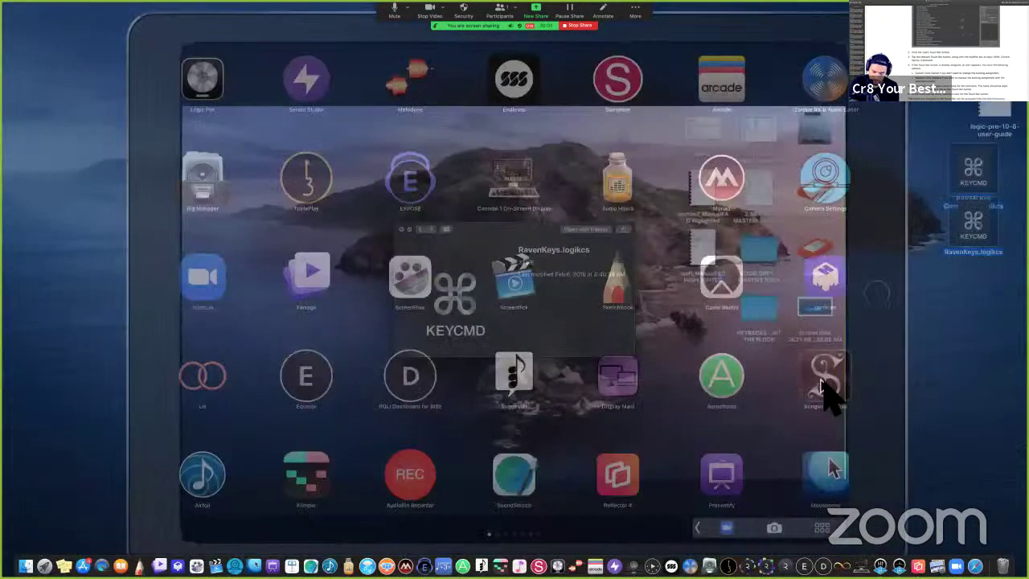
{"action": "key", "text": "F4"}
{"action": "key", "text": "F4"}
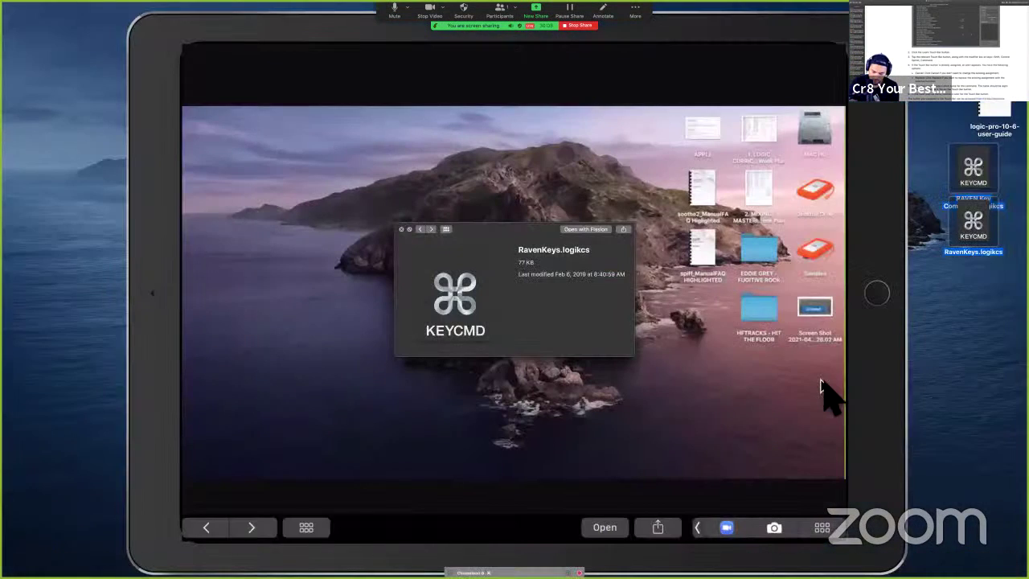
{"action": "key", "text": "super+Return"}
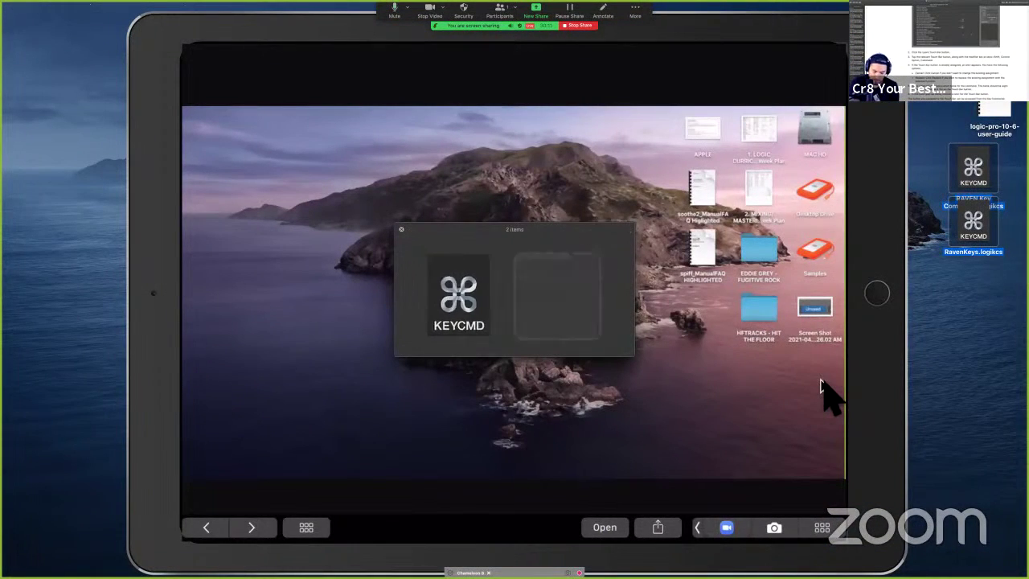
{"action": "key", "text": "super+Return"}
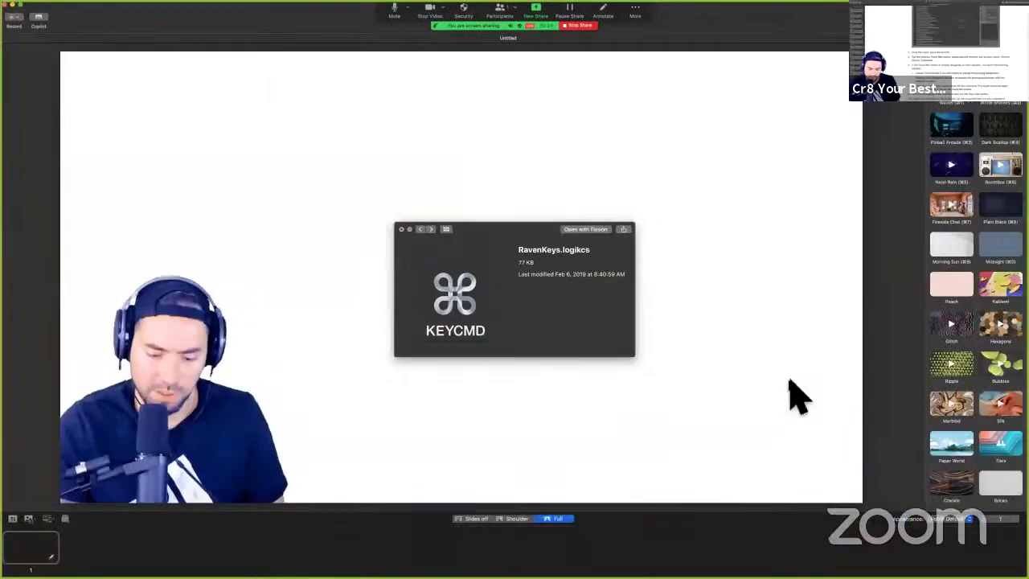
{"action": "key", "text": "space"}
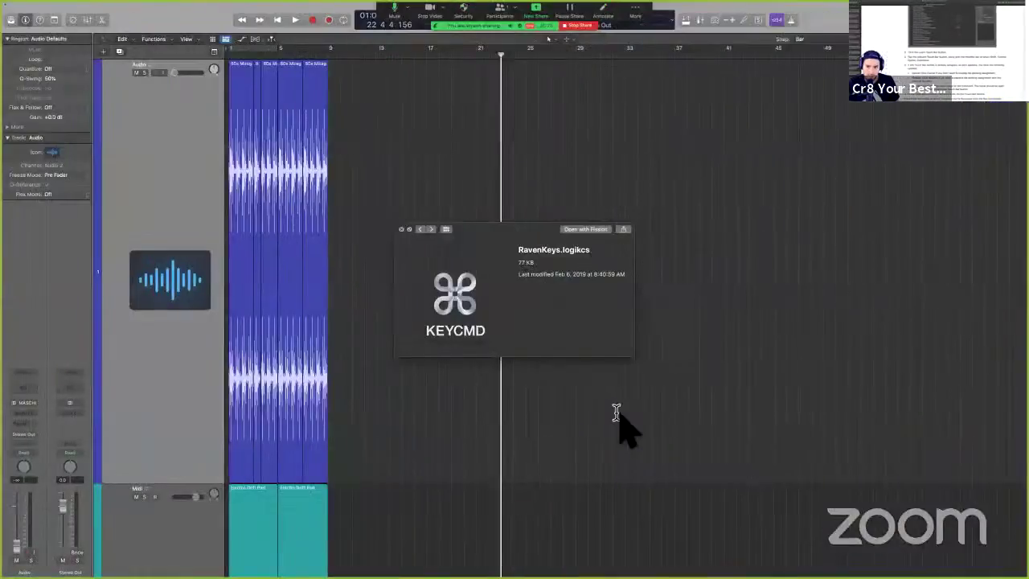
- Return to Logic Pro, close its Key Commands window, and bring the mirrored iPad display back on screen
{"action": "left_click", "coordinate": [616, 412]}
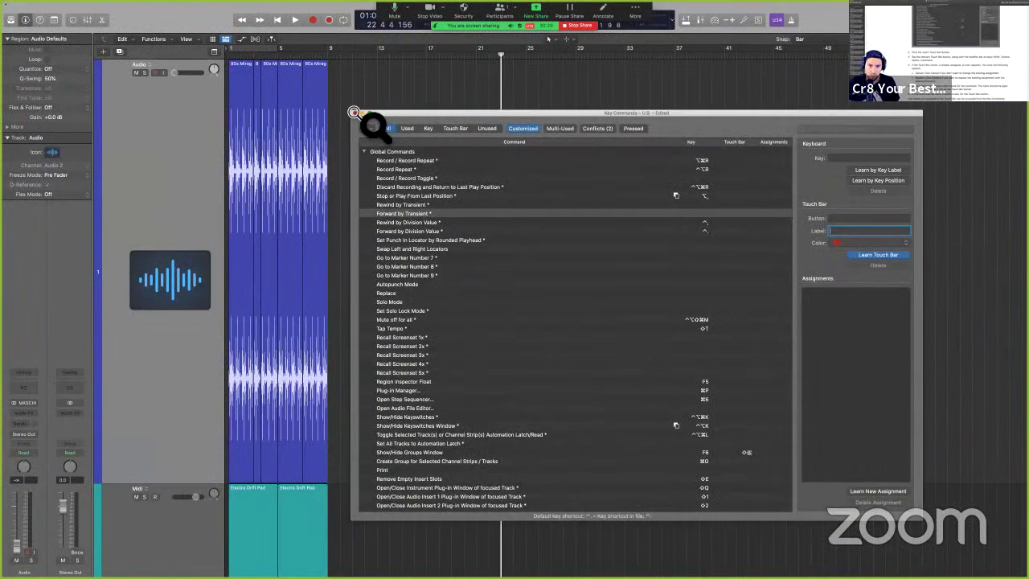
{"action": "left_click", "coordinate": [354, 111]}
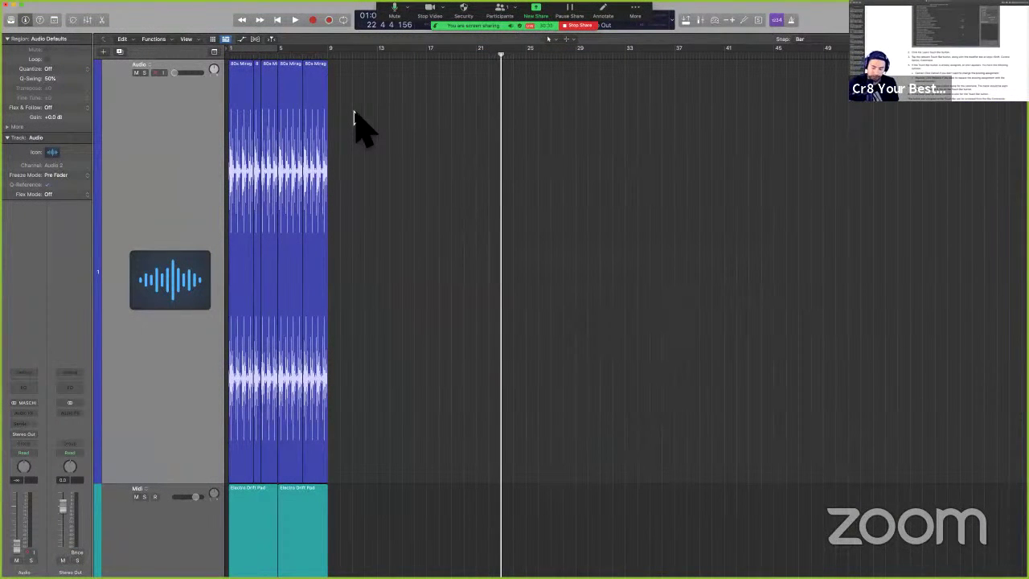
{"action": "left_click", "coordinate": [733, 4]}
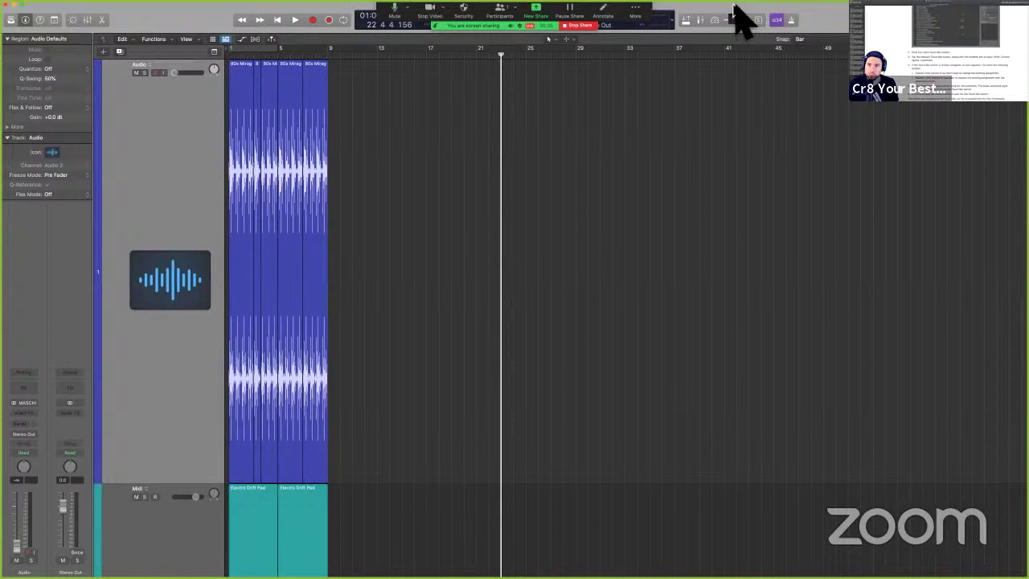
{"action": "left_click", "coordinate": [877, 225]}
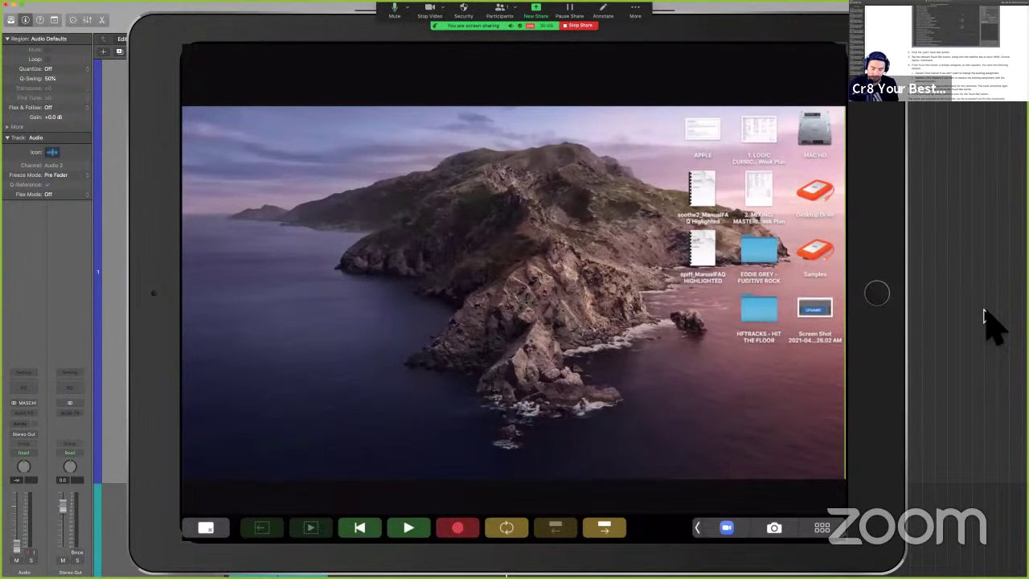
- Start and stop project playback, and briefly reveal the desktop to compare the mirrored Touch Bar controls
{"action": "key", "text": "space"}
{"action": "key", "text": "space"}
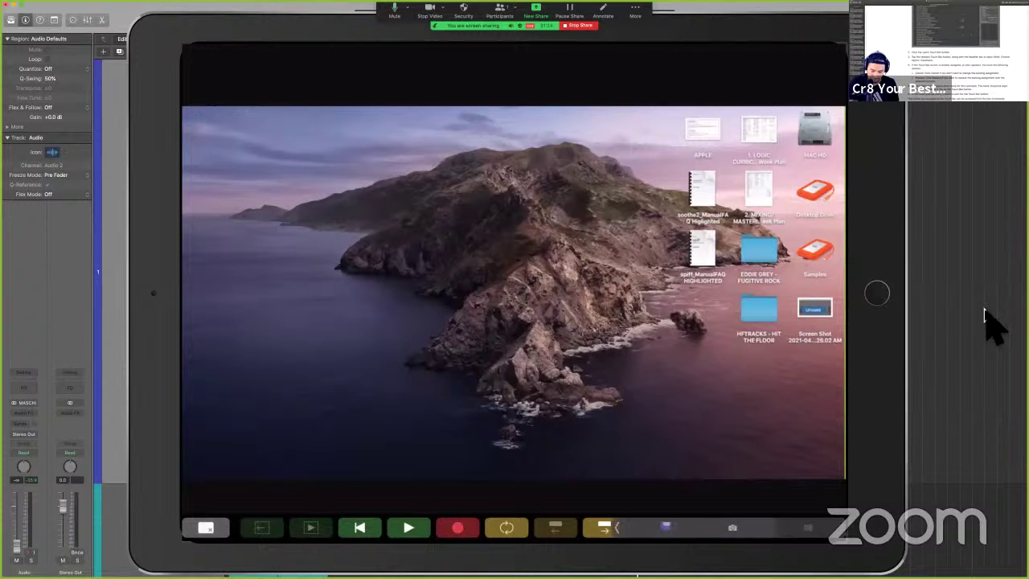
{"action": "key", "text": "F11"}
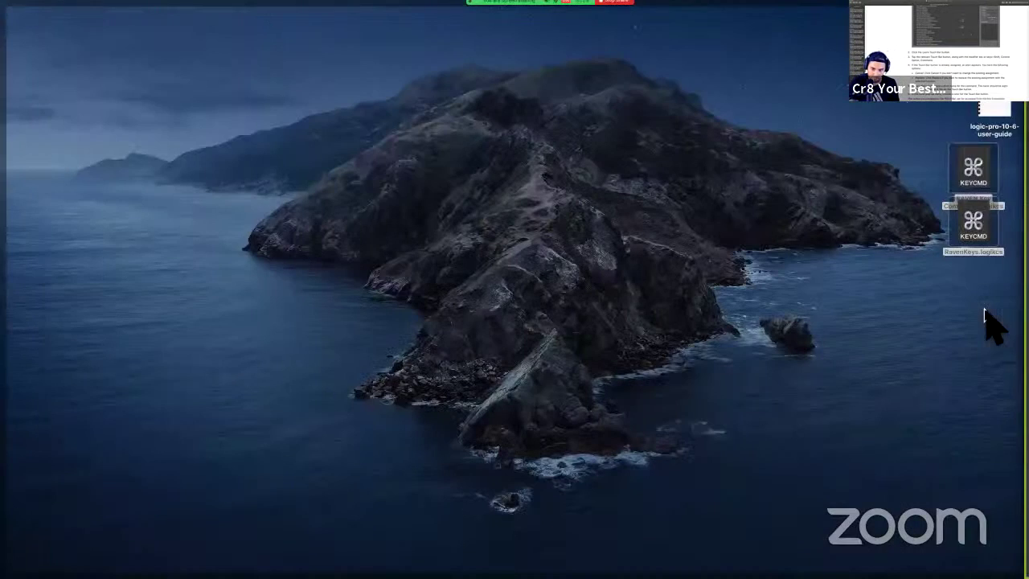
{"action": "key", "text": "F11"}
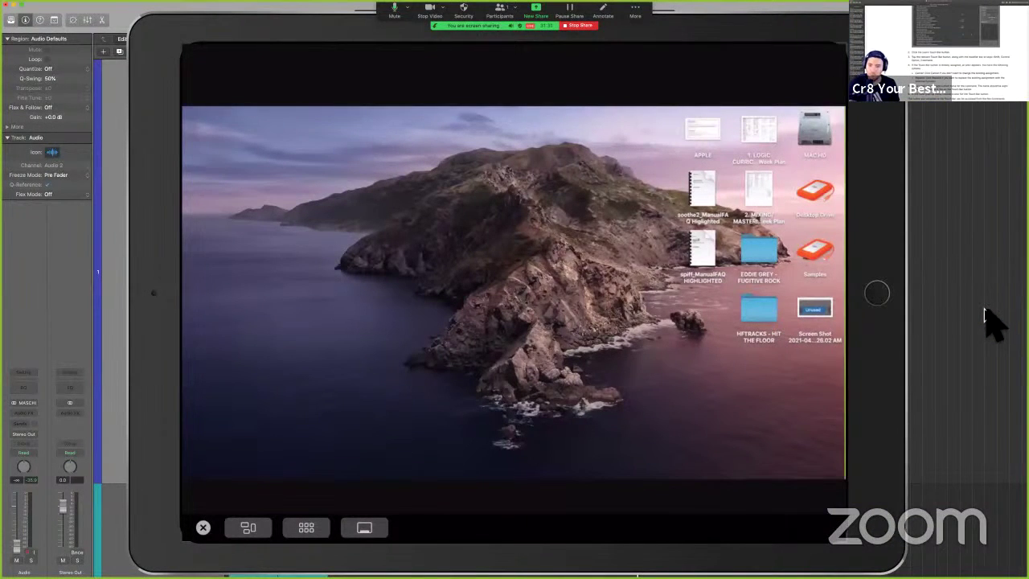
- Hide the mirrored iPad display and return the Logic Pro playhead to the start of the project
{"action": "left_click", "coordinate": [738, 8]}
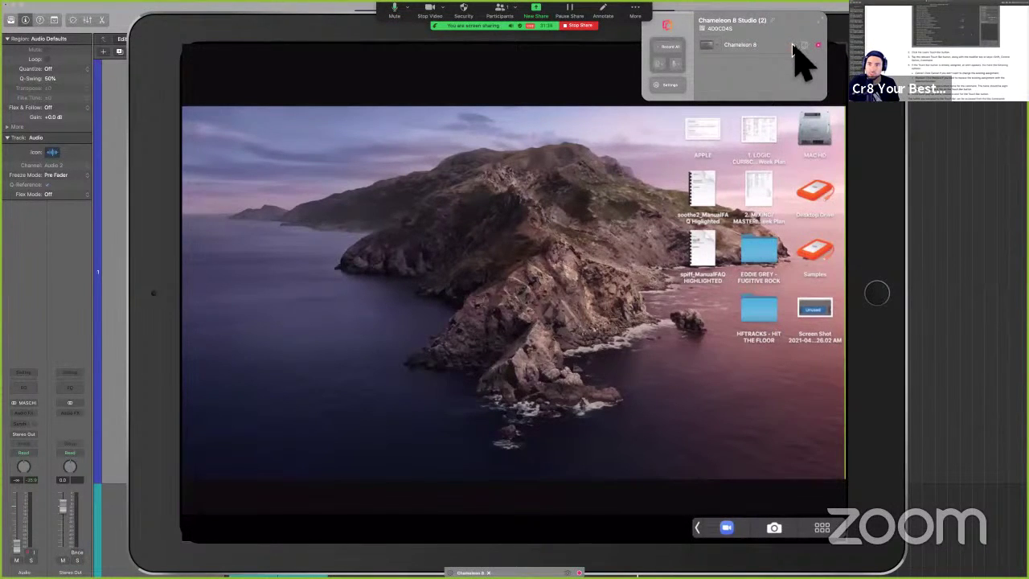
{"action": "left_click", "coordinate": [795, 46]}
{"action": "key", "text": "Return"}
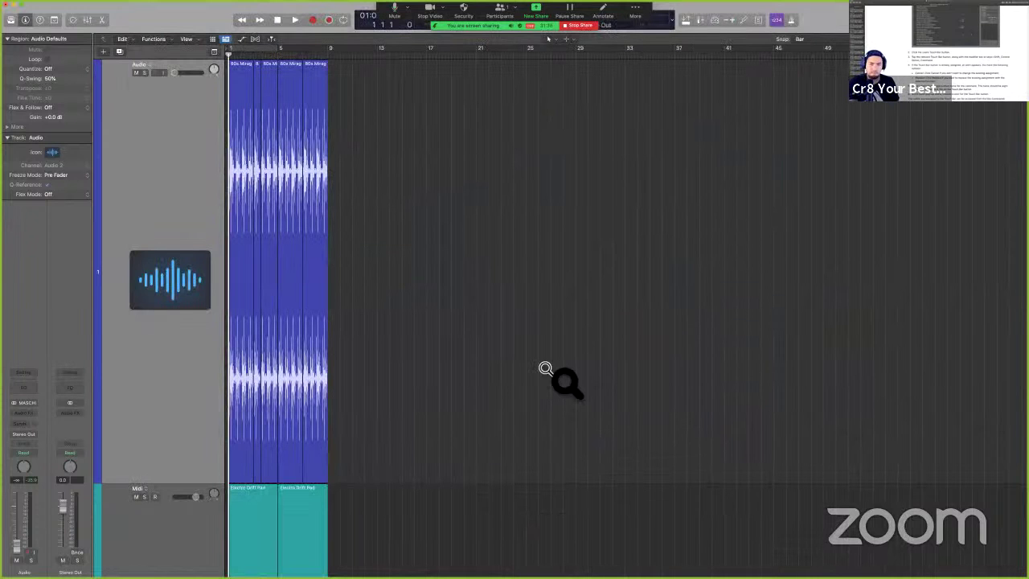
{"action": "left_click", "coordinate": [544, 371], "text": "ctrl+alt"}
- Switch to the Logic Pro User Guide and read from the Touch Bar instructions through the section on learning a controller assignment
{"action": "key", "text": "ctrl+Left"}
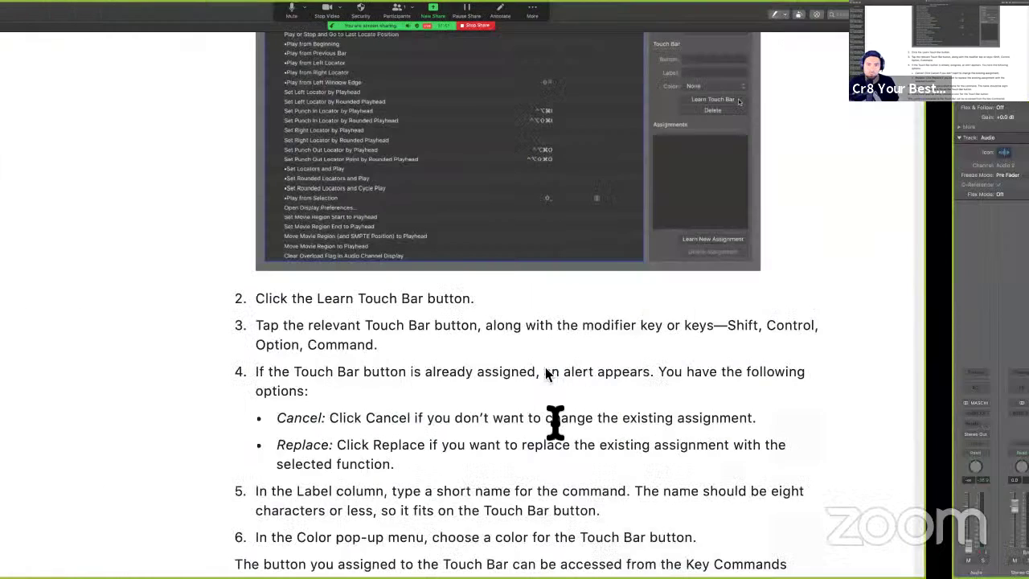
{"action": "scroll", "coordinate": [561, 438], "scroll_direction": "down", "scroll_amount": 3}
{"action": "scroll", "coordinate": [565, 444], "scroll_direction": "down", "scroll_amount": 5}
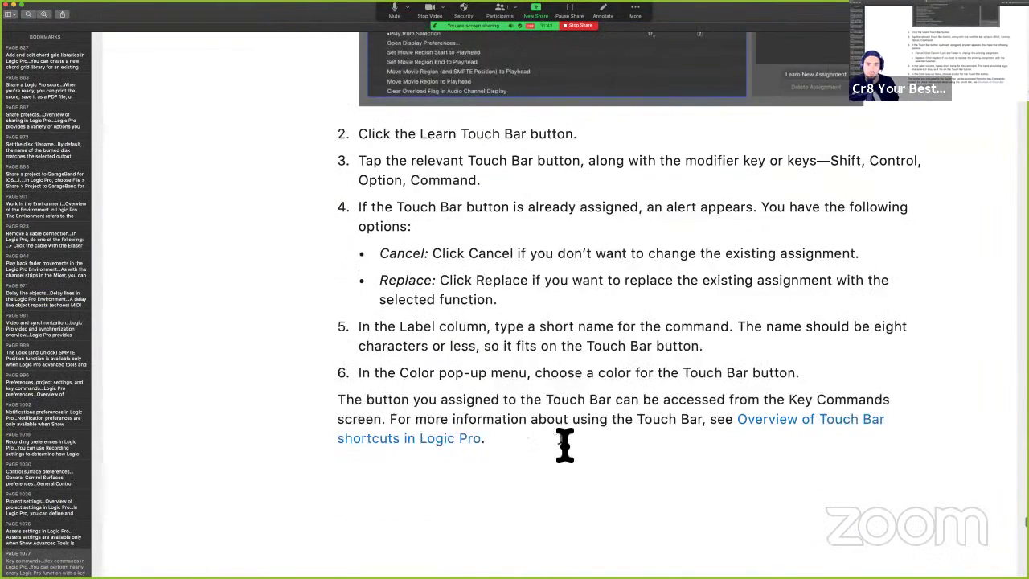
{"action": "scroll", "coordinate": [565, 444], "scroll_direction": "down", "scroll_amount": 12}
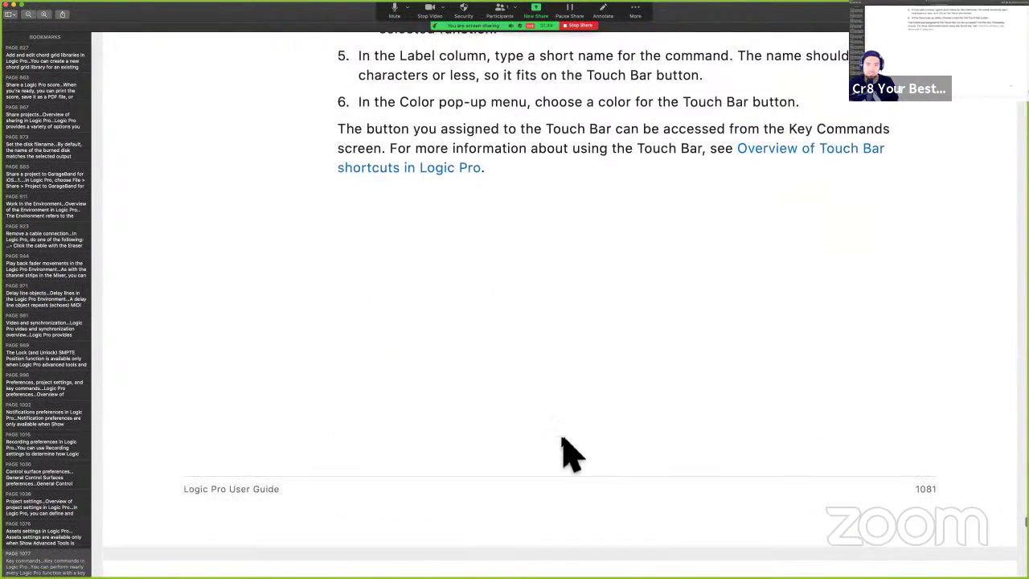
{"action": "scroll", "coordinate": [561, 438], "scroll_direction": "down", "scroll_amount": 6}
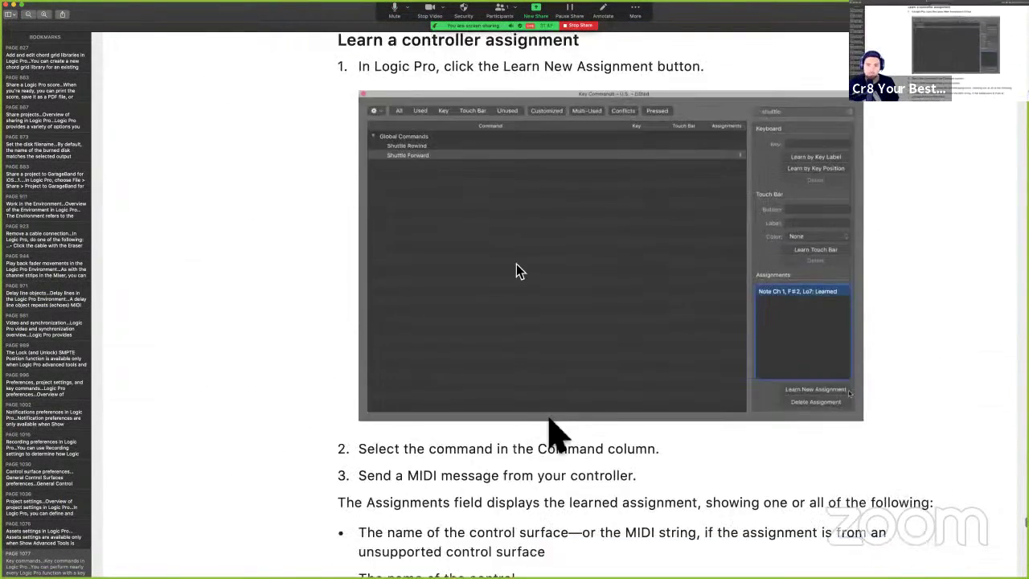
{"action": "scroll", "coordinate": [566, 416], "scroll_direction": "down", "scroll_amount": 5}
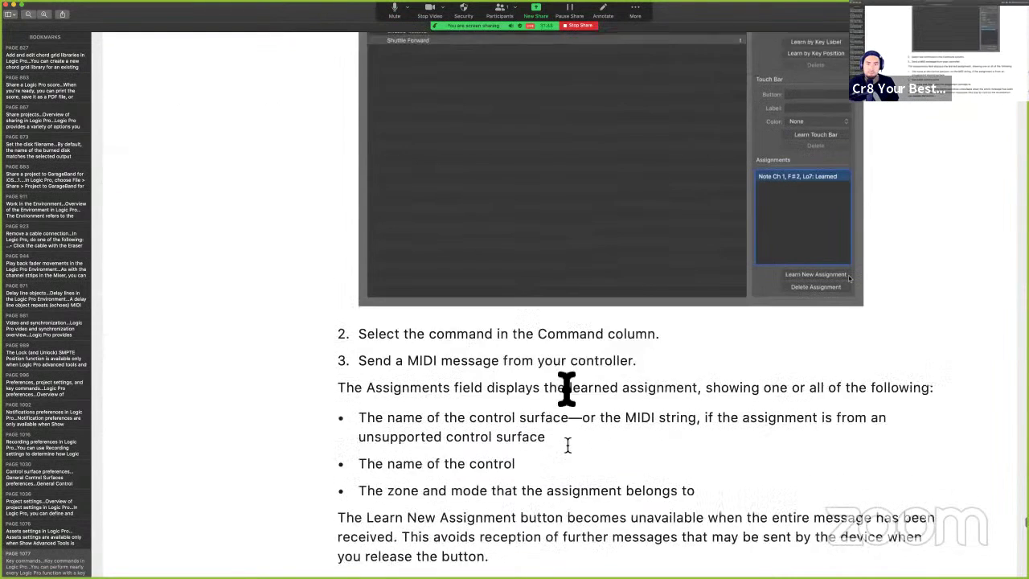
{"action": "scroll", "coordinate": [570, 450], "scroll_direction": "down", "scroll_amount": 4}
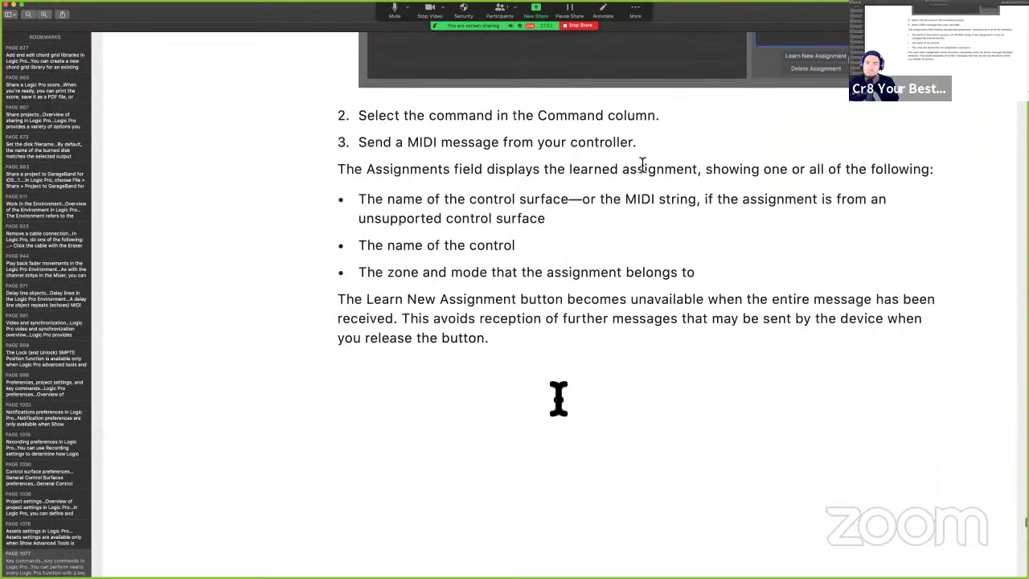
{"action": "scroll", "coordinate": [855, 175], "scroll_direction": "down", "scroll_amount": 1}
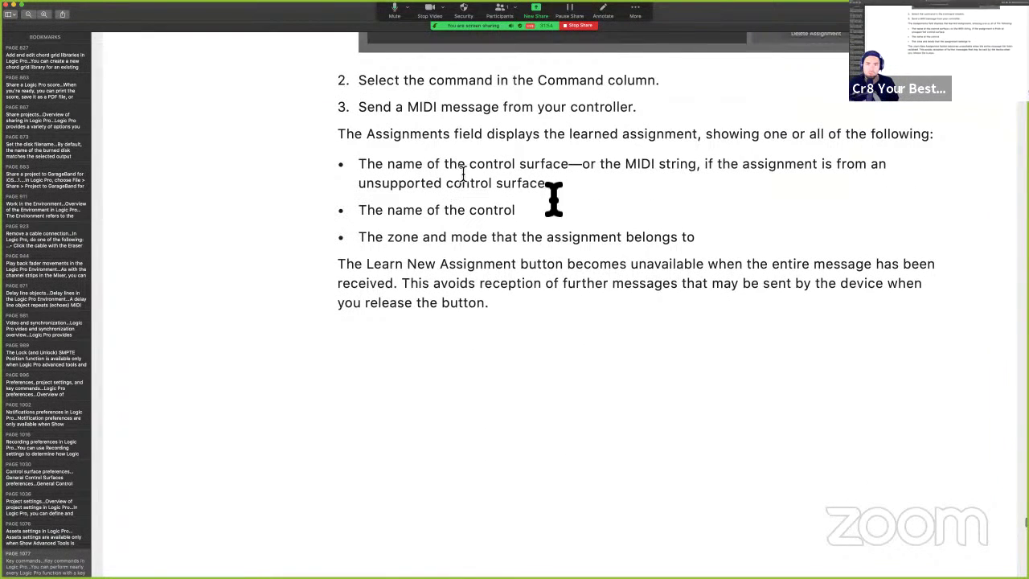
{"action": "scroll", "coordinate": [554, 200], "scroll_direction": "down", "scroll_amount": 1}
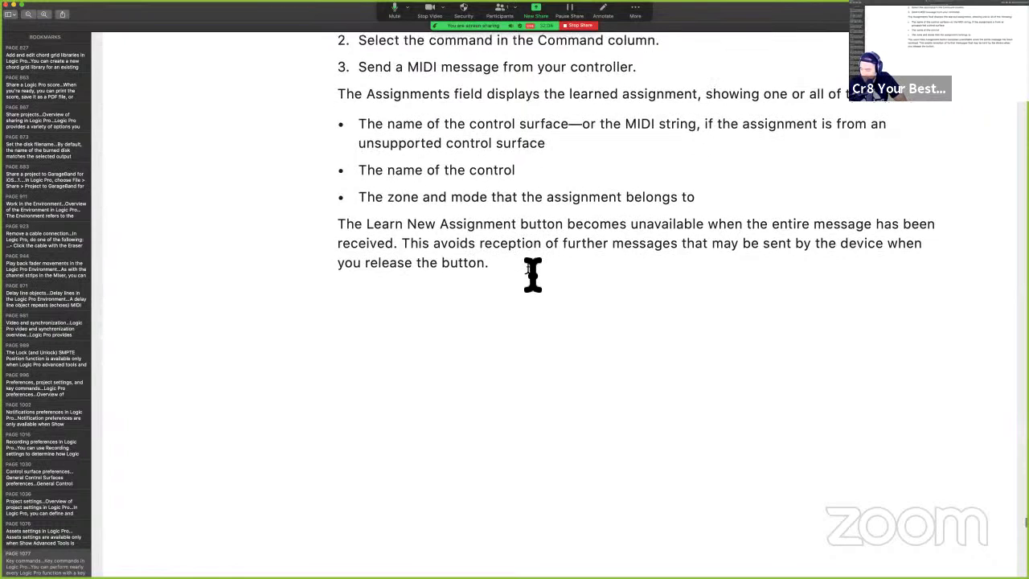
{"action": "scroll", "coordinate": [533, 277], "scroll_direction": "down", "scroll_amount": 3}
{"action": "scroll", "coordinate": [533, 277], "scroll_direction": "down", "scroll_amount": 2}
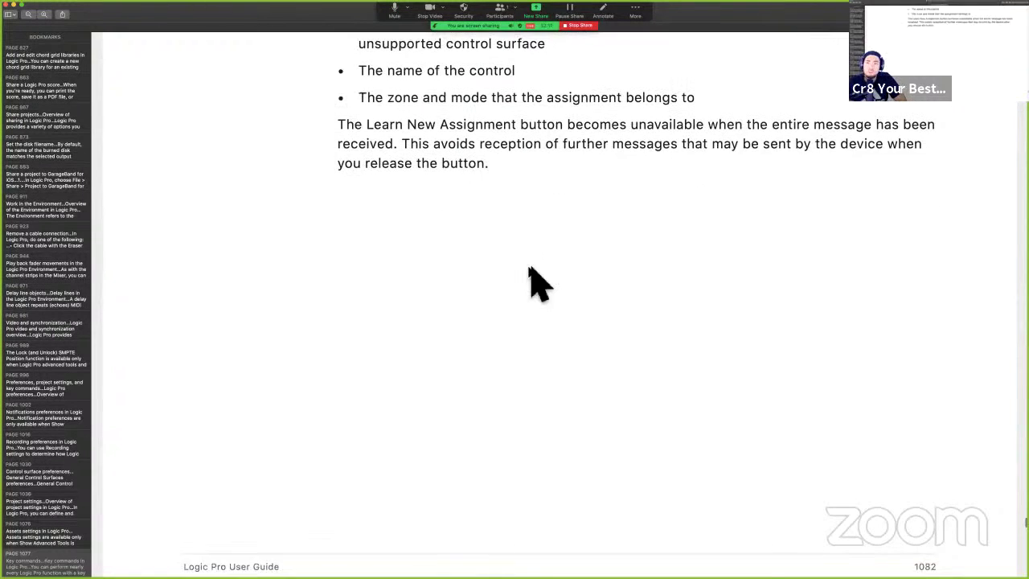
- Read the user guide section on deleting a key command or controller assignment, including both Key Commands window illustrations
{"action": "scroll", "coordinate": [533, 277], "scroll_direction": "down", "scroll_amount": 1}
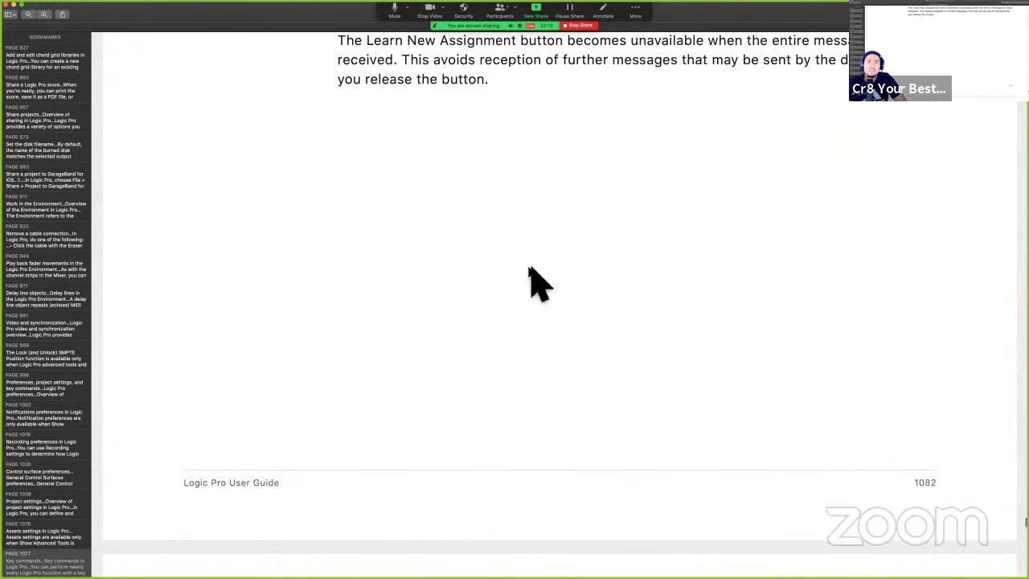
{"action": "scroll", "coordinate": [531, 274], "scroll_direction": "down", "scroll_amount": 12}
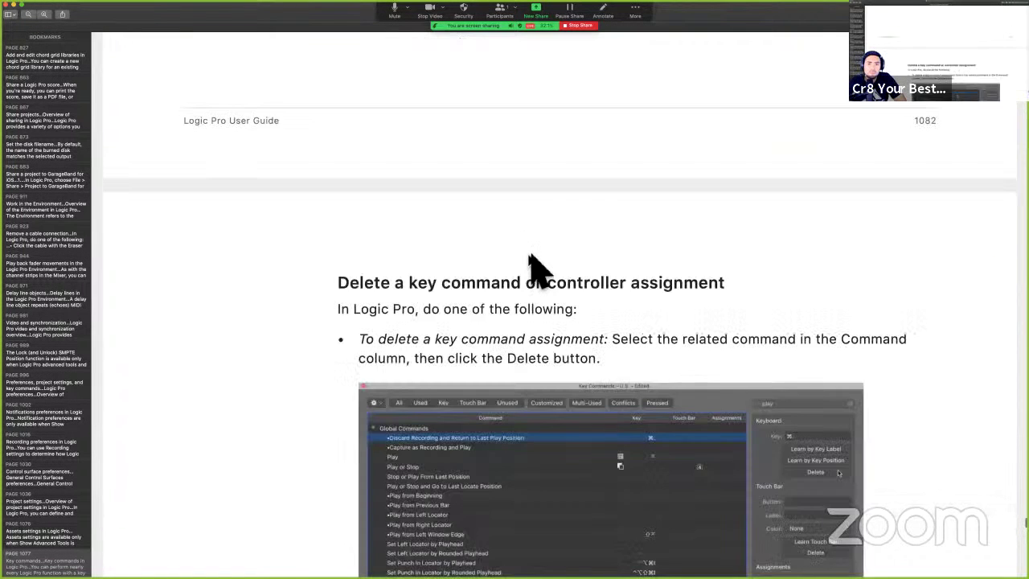
{"action": "scroll", "coordinate": [528, 256], "scroll_direction": "down", "scroll_amount": 3}
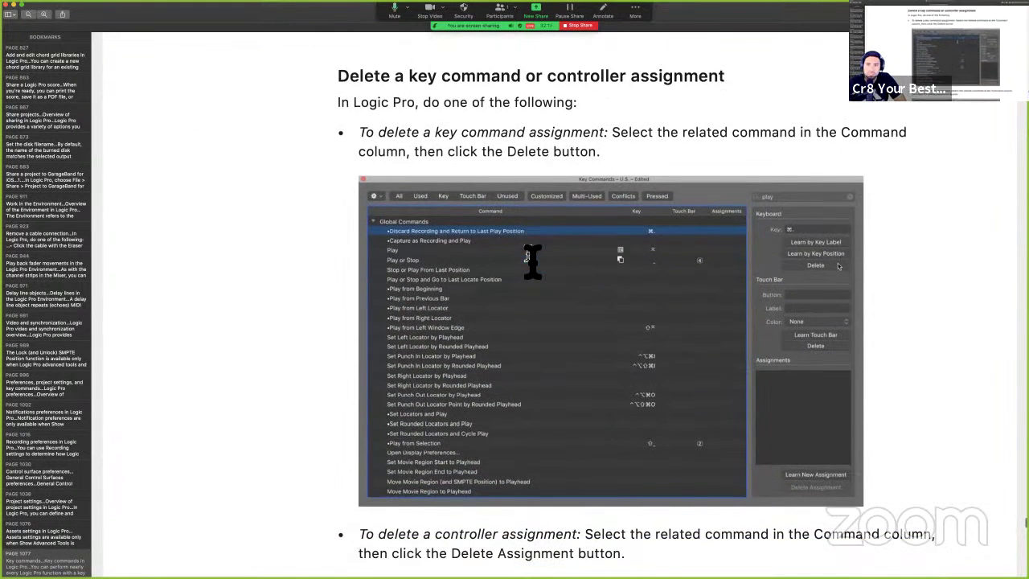
{"action": "scroll", "coordinate": [532, 257], "scroll_direction": "down", "scroll_amount": 6}
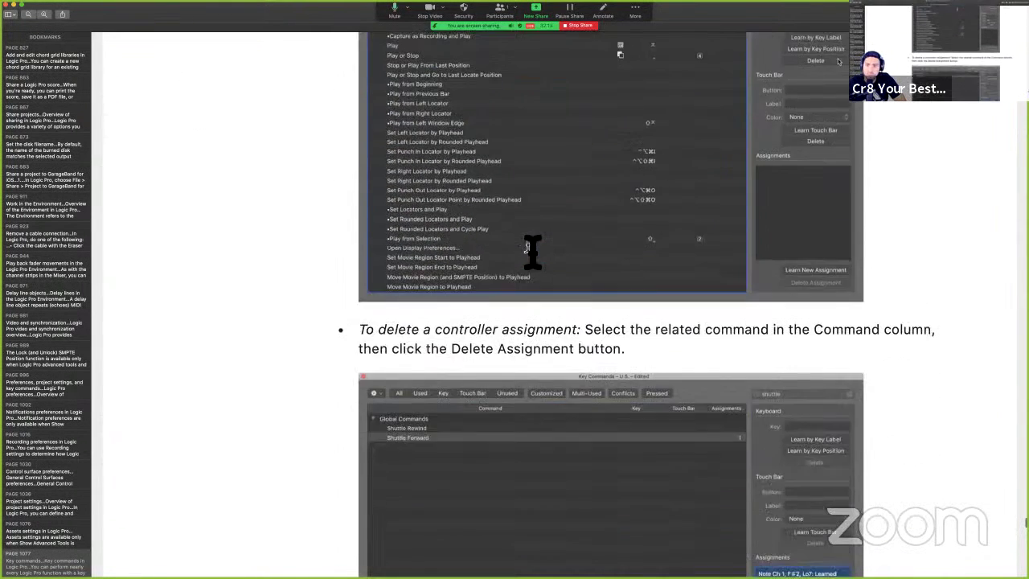
{"action": "scroll", "coordinate": [532, 252], "scroll_direction": "down", "scroll_amount": 2}
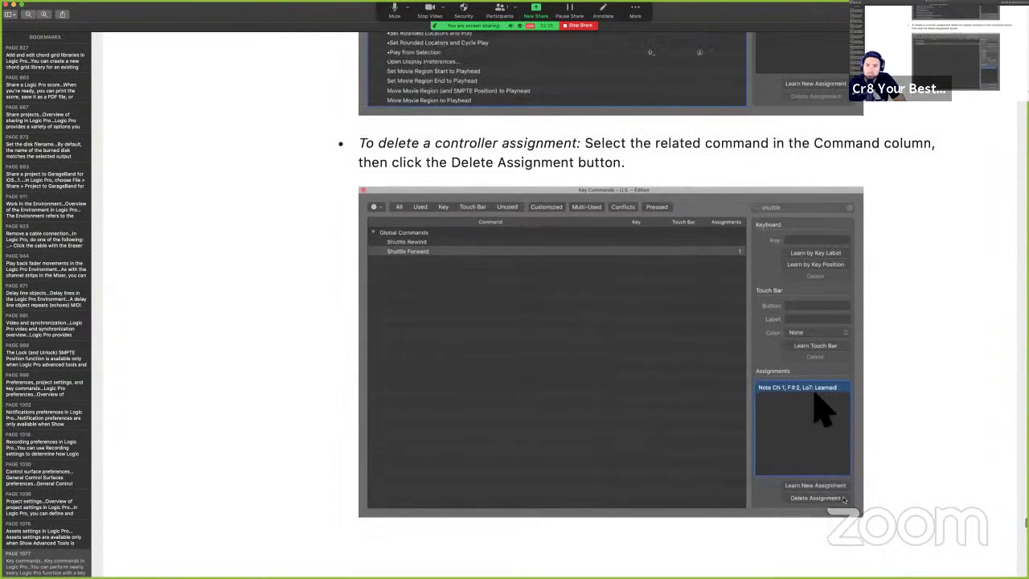
{"action": "scroll", "coordinate": [620, 426], "scroll_direction": "down", "scroll_amount": 4}
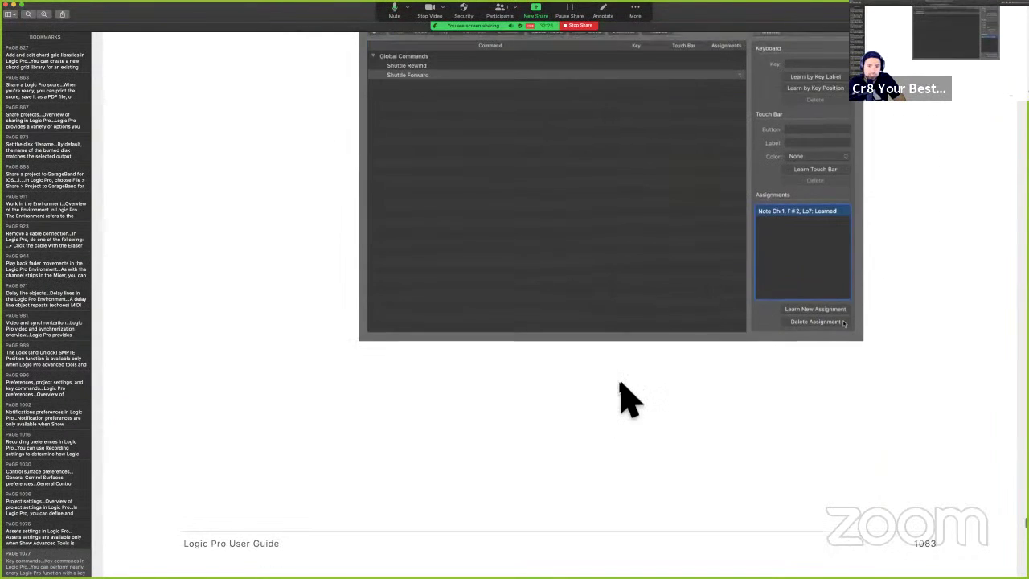
- Read the instructions on copying and printing key commands and the beginning of the Global Commands key command table
{"action": "scroll", "coordinate": [623, 394], "scroll_direction": "down", "scroll_amount": 10}
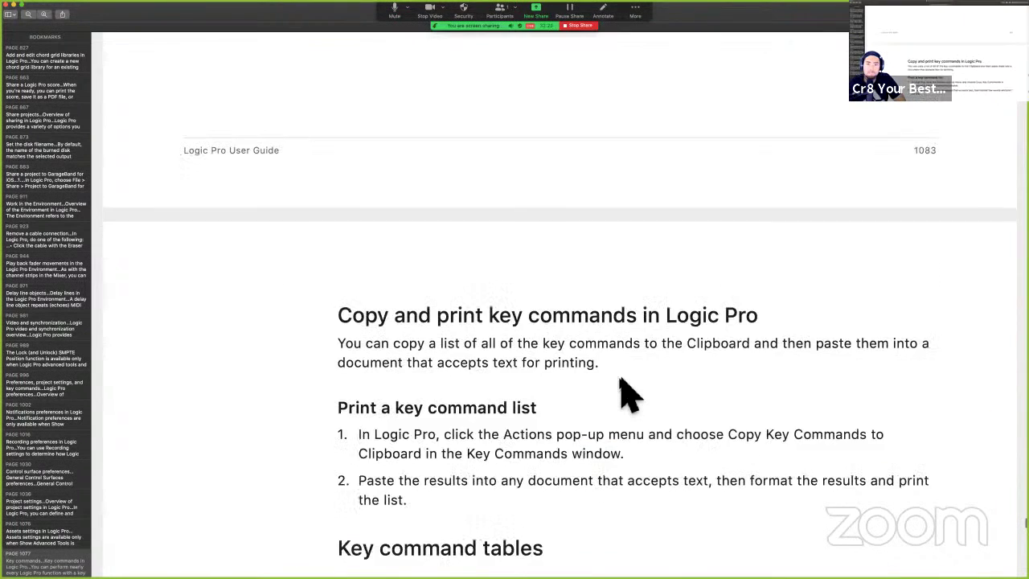
{"action": "scroll", "coordinate": [623, 384], "scroll_direction": "down", "scroll_amount": 3}
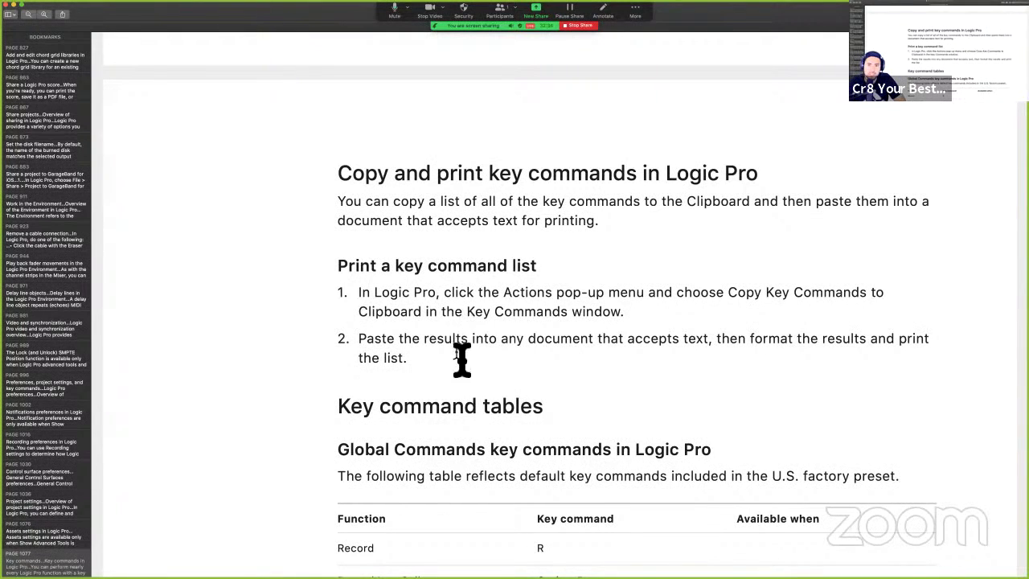
{"action": "scroll", "coordinate": [587, 354], "scroll_direction": "down", "scroll_amount": 2}
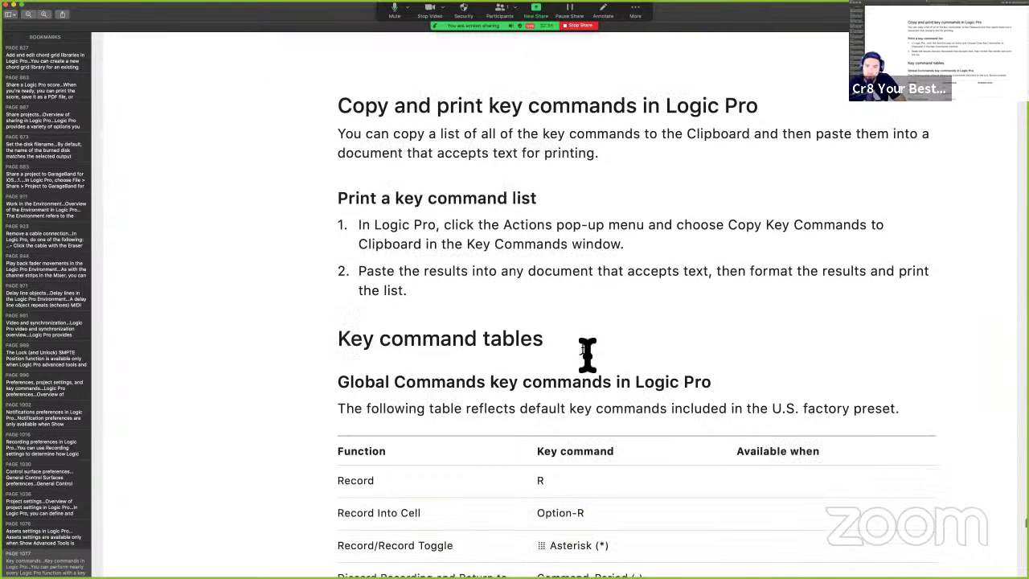
{"action": "scroll", "coordinate": [587, 354], "scroll_direction": "down", "scroll_amount": 3}
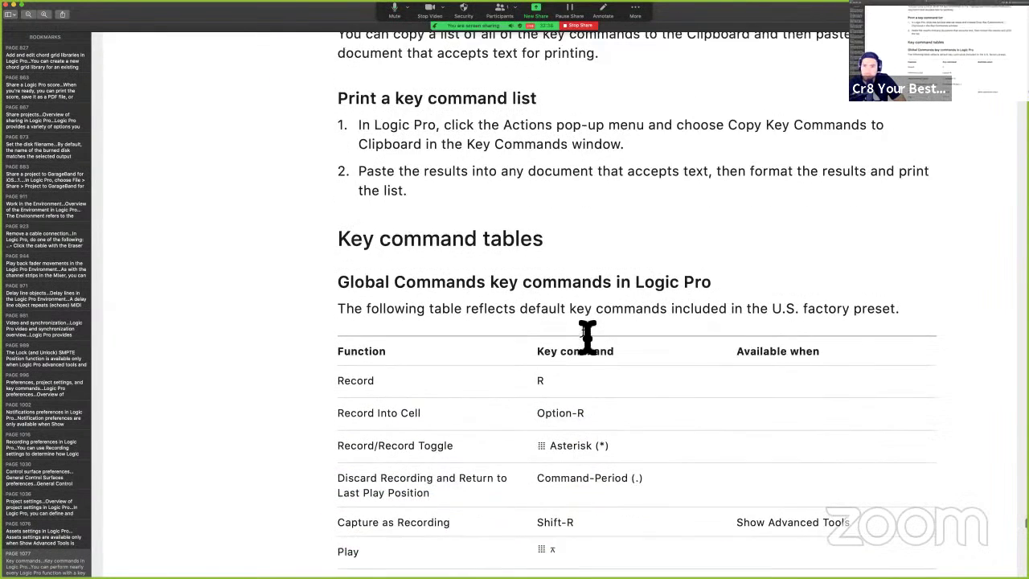
{"action": "scroll", "coordinate": [587, 336], "scroll_direction": "down", "scroll_amount": 3}
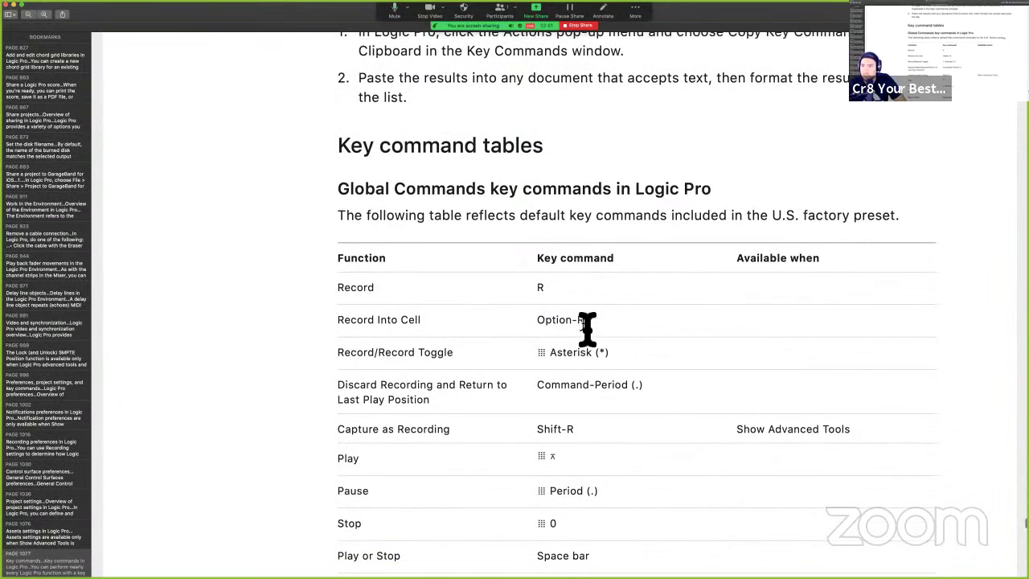
{"action": "scroll", "coordinate": [587, 328], "scroll_direction": "down", "scroll_amount": 1}
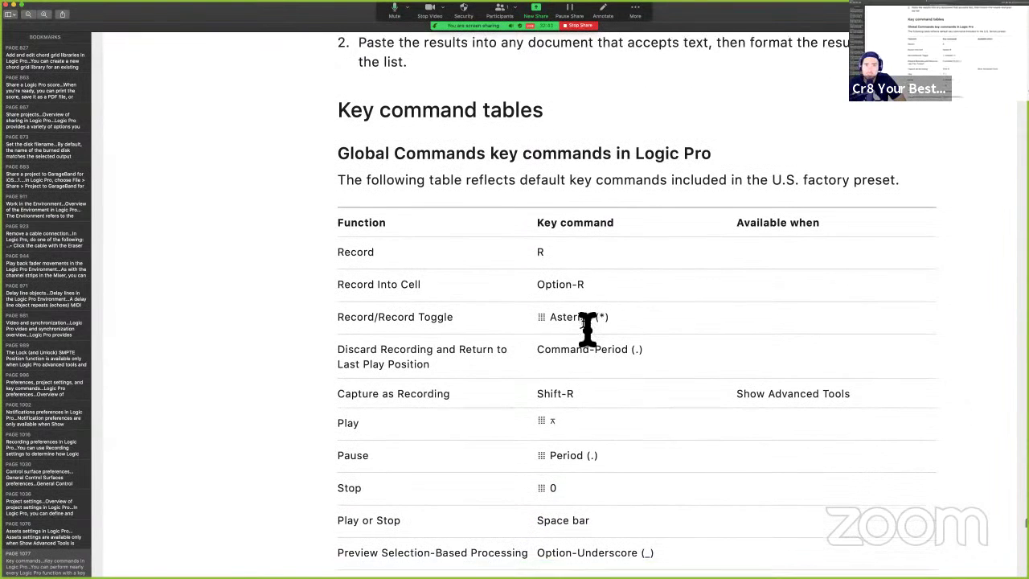
{"action": "scroll", "coordinate": [587, 328], "scroll_direction": "down", "scroll_amount": 2}
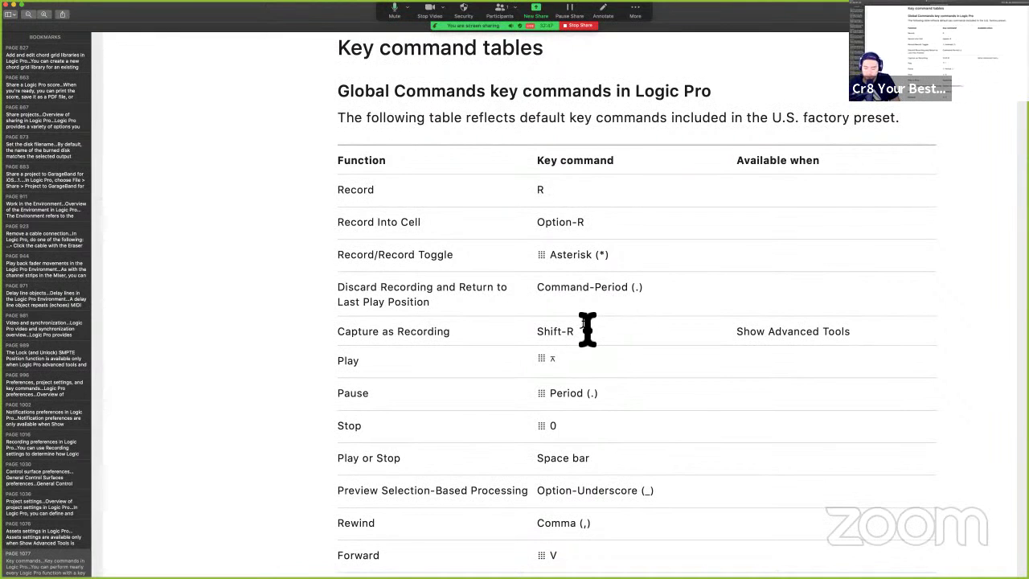
- Review the transport entries of the Global Commands table, from Capture as Recording through Go to Position
{"action": "scroll", "coordinate": [587, 328], "scroll_direction": "down", "scroll_amount": 8}
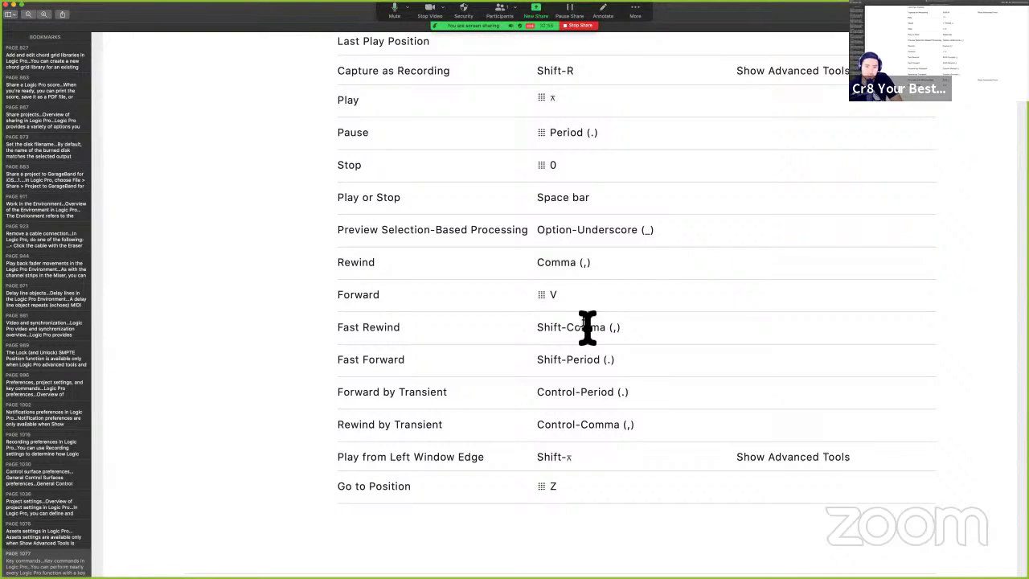
{"action": "scroll", "coordinate": [587, 328], "scroll_direction": "down", "scroll_amount": 2}
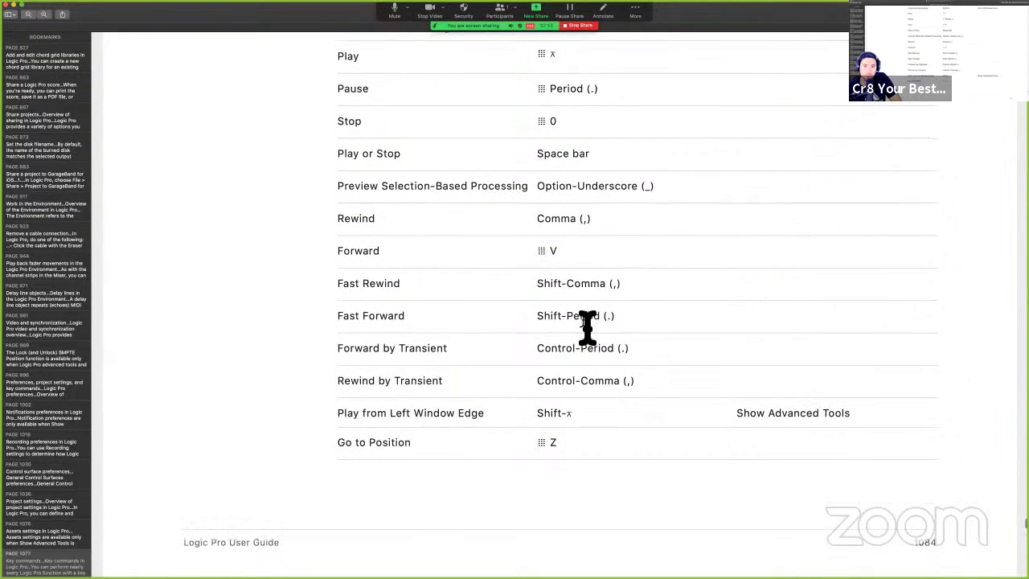
{"action": "scroll", "coordinate": [586, 326], "scroll_direction": "down", "scroll_amount": 2}
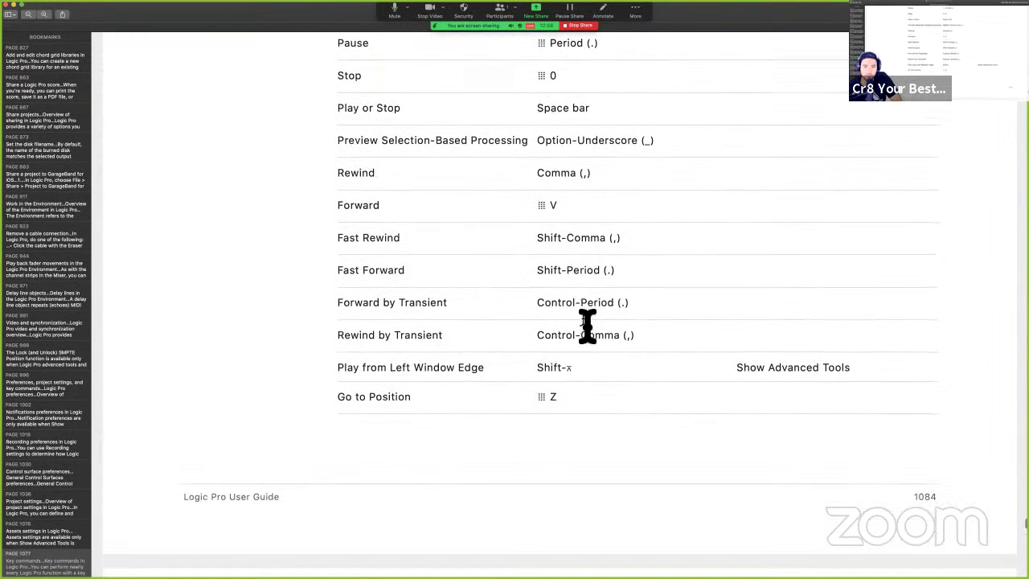
{"action": "scroll", "coordinate": [587, 325], "scroll_direction": "up", "scroll_amount": 3}
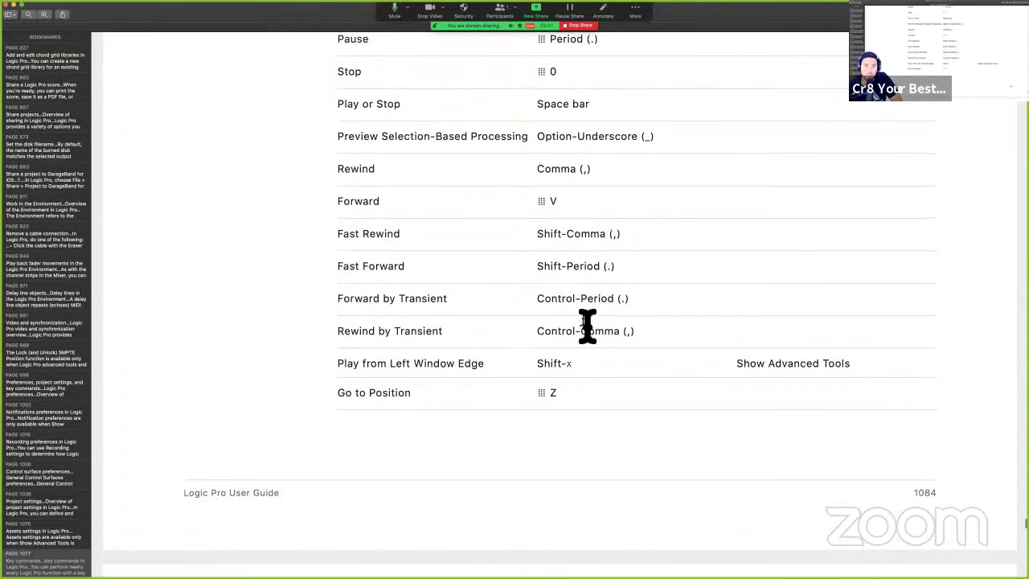
{"action": "scroll", "coordinate": [587, 325], "scroll_direction": "up", "scroll_amount": 2}
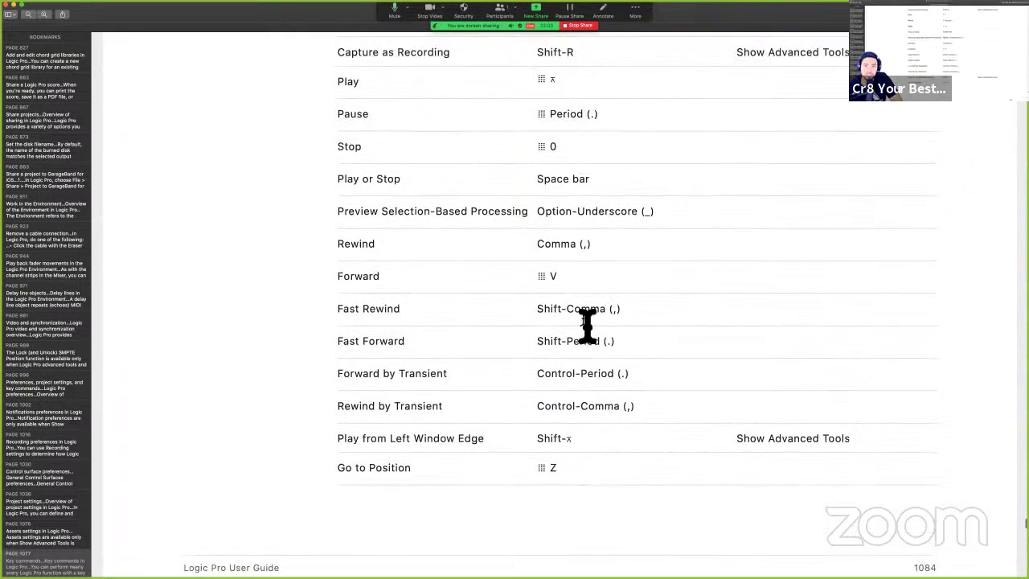
{"action": "scroll", "coordinate": [587, 326], "scroll_direction": "up", "scroll_amount": 1}
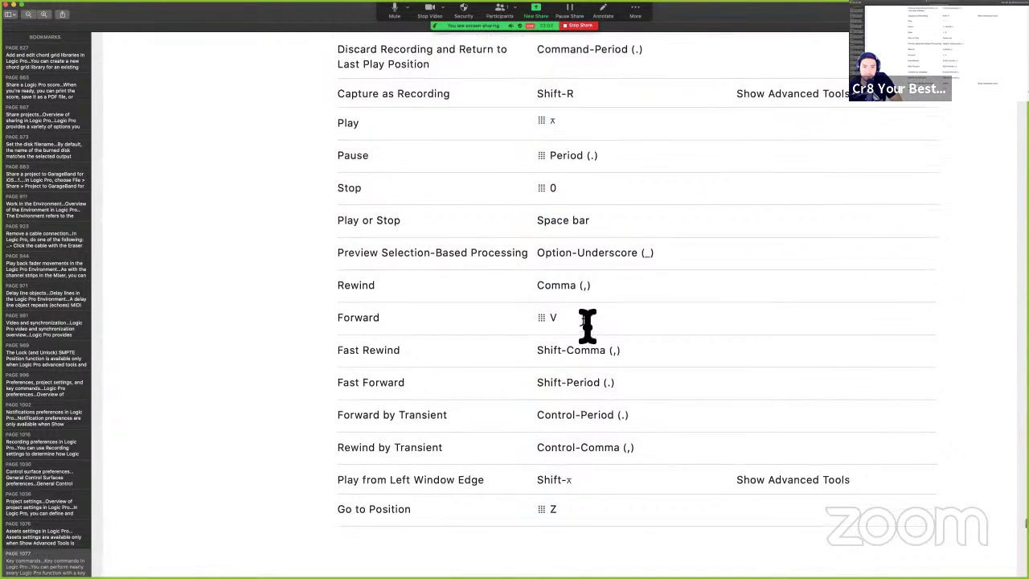
{"action": "scroll", "coordinate": [586, 326], "scroll_direction": "up", "scroll_amount": 1}
{"action": "scroll", "coordinate": [587, 326], "scroll_direction": "down", "scroll_amount": 1}
- Switch to Logic Pro and step the playhead forward bar by bar to bar 9
{"action": "key", "text": "ctrl+Right"}
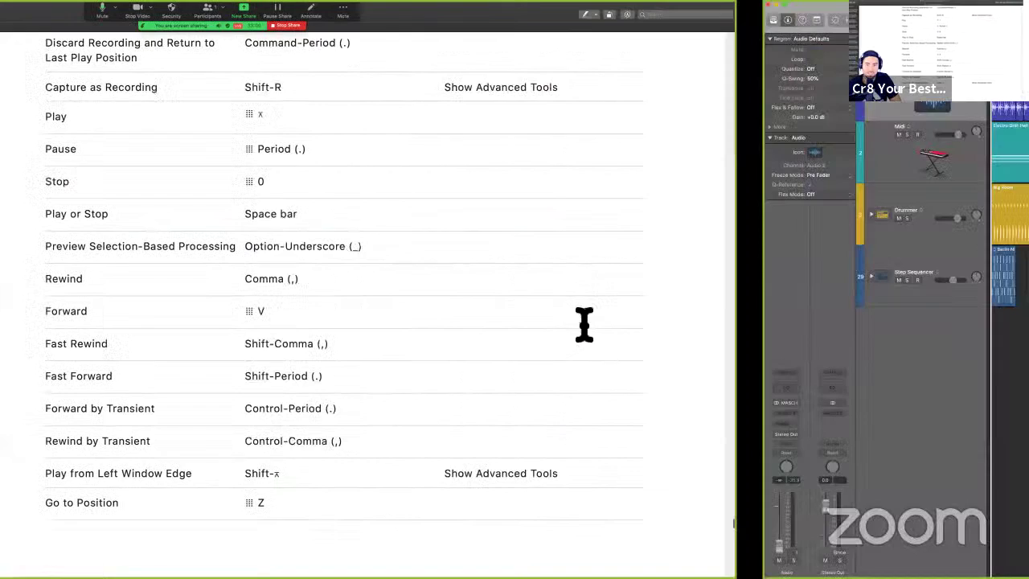
{"action": "key", "text": "space"}
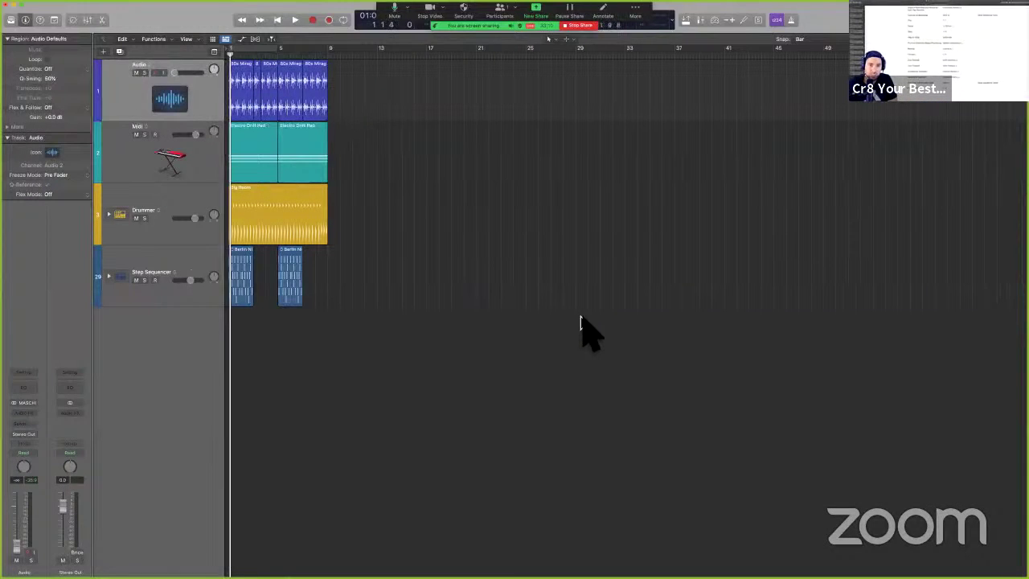
{"action": "key", "text": "period"}
{"action": "key", "text": "period"}
{"action": "key", "text": "period"}
{"action": "key", "text": "period"}
{"action": "key", "text": "period"}
{"action": "key", "text": "period"}
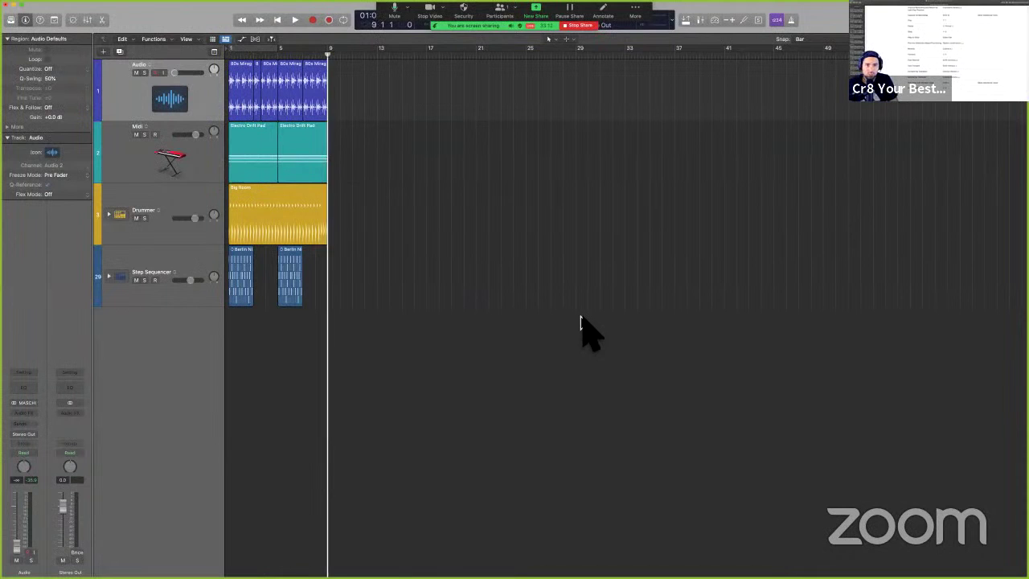
- Zoom in horizontally on the timeline and use Forward and Rewind to move the playhead, ending at bar 11
{"action": "key", "text": "super+Right"}
{"action": "key", "text": "super+Right"}
{"action": "key", "text": "super+Right"}
{"action": "key", "text": "super+Right"}
{"action": "key", "text": "period"}
{"action": "key", "text": "period"}
{"action": "key", "text": "period"}
{"action": "key", "text": "period"}
{"action": "key", "text": "period"}
{"action": "key", "text": "comma"}
{"action": "key", "text": "comma"}
{"action": "key", "text": "comma"}
{"action": "key", "text": "comma"}
{"action": "key", "text": "comma"}
{"action": "key", "text": "comma"}
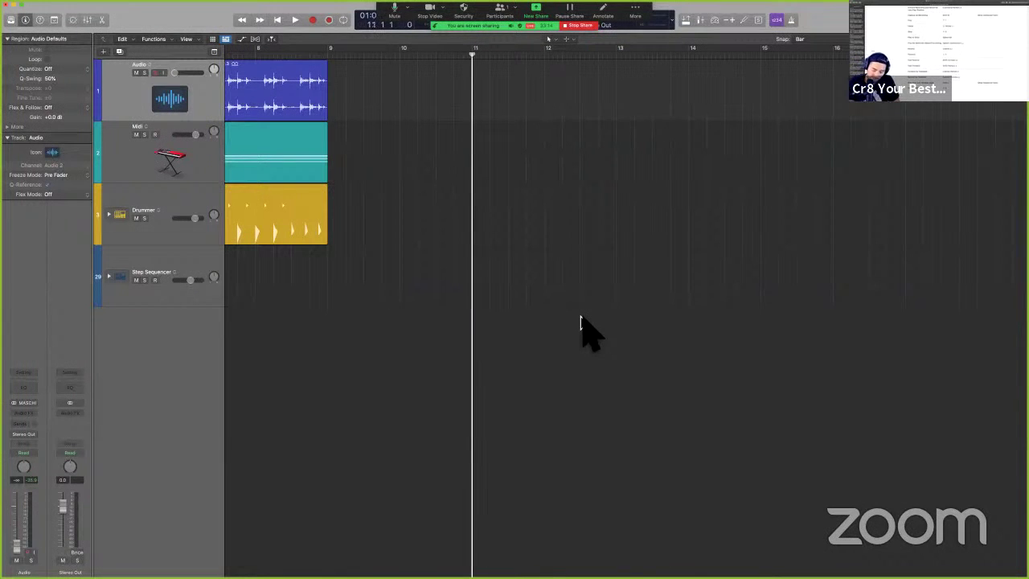
- Forward the playhead to bar 13 and rewind it to just before bar 12
{"action": "key", "text": "period"}
{"action": "key", "text": "period"}
{"action": "key", "text": "period"}
{"action": "key", "text": "period"}
{"action": "key", "text": "period"}
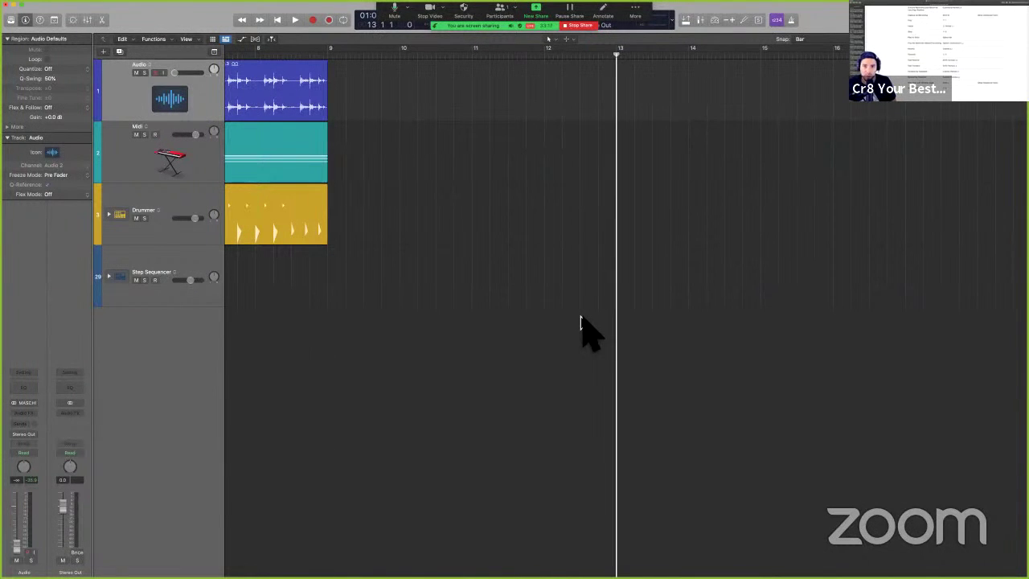
{"action": "key", "text": "comma"}
{"action": "key", "text": "comma"}
{"action": "key", "text": "comma"}
{"action": "key", "text": "period"}
{"action": "key", "text": "space"}
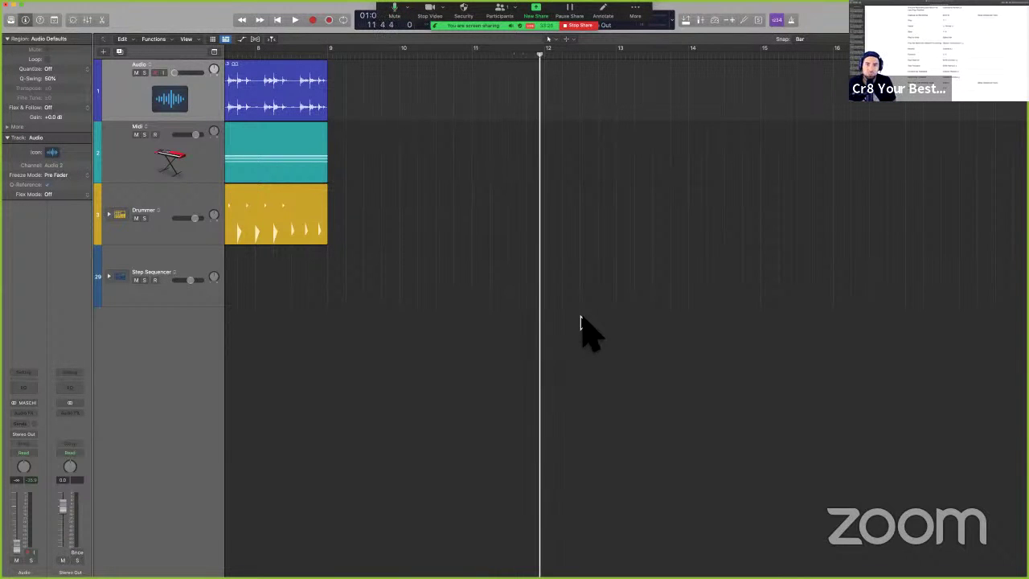
- Demonstrate Play or Stop with short Rewind and Forward moves, leaving the playhead at bar 12
{"action": "key", "text": "space"}
{"action": "key", "text": "comma"}
{"action": "key", "text": "comma"}
{"action": "key", "text": "period"}
{"action": "key", "text": "space"}
- Switch back to the Logic Pro User Guide and examine the key commands for punch locators, cycle locators and selection playback
{"action": "key", "text": "super+Tab"}
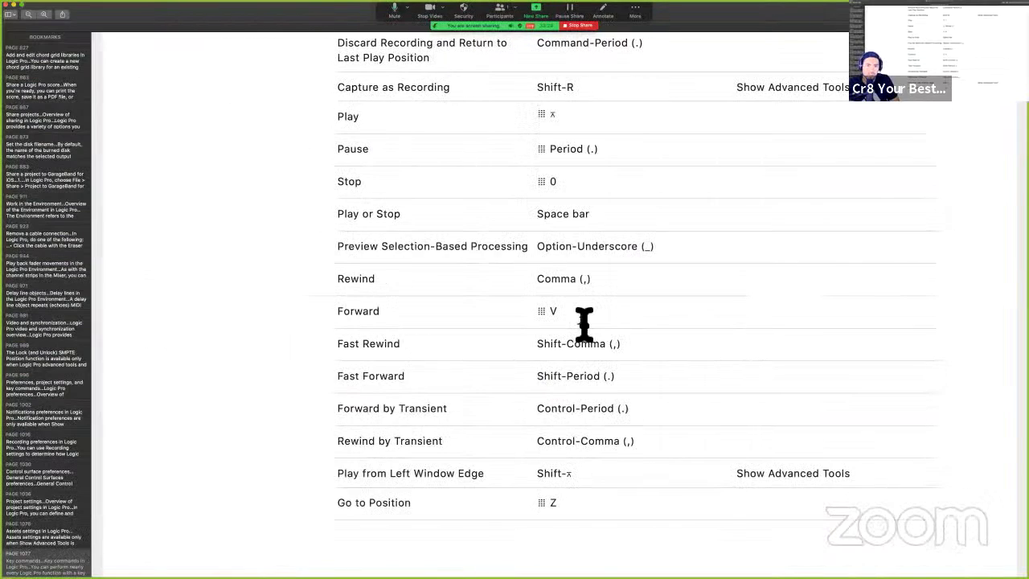
{"action": "scroll", "coordinate": [584, 325], "scroll_direction": "down", "scroll_amount": 6}
{"action": "scroll", "coordinate": [584, 325], "scroll_direction": "down", "scroll_amount": 5}
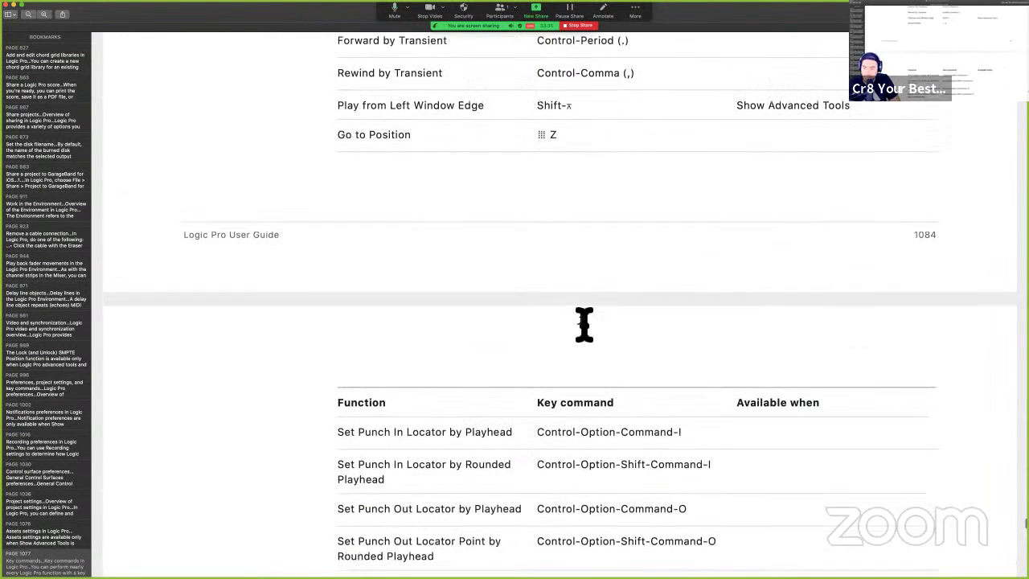
{"action": "scroll", "coordinate": [583, 325], "scroll_direction": "down", "scroll_amount": 2}
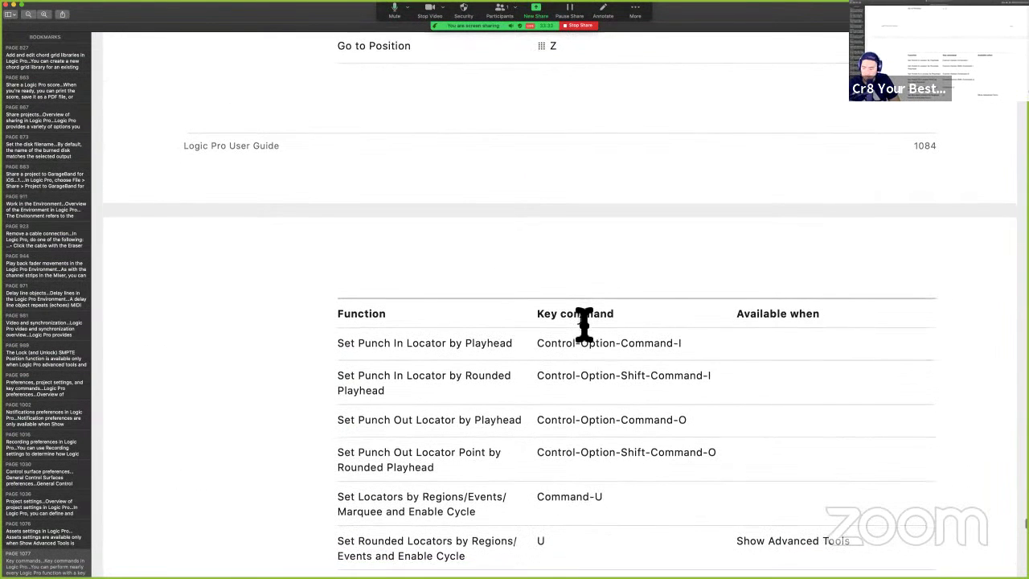
{"action": "scroll", "coordinate": [584, 325], "scroll_direction": "down", "scroll_amount": 5}
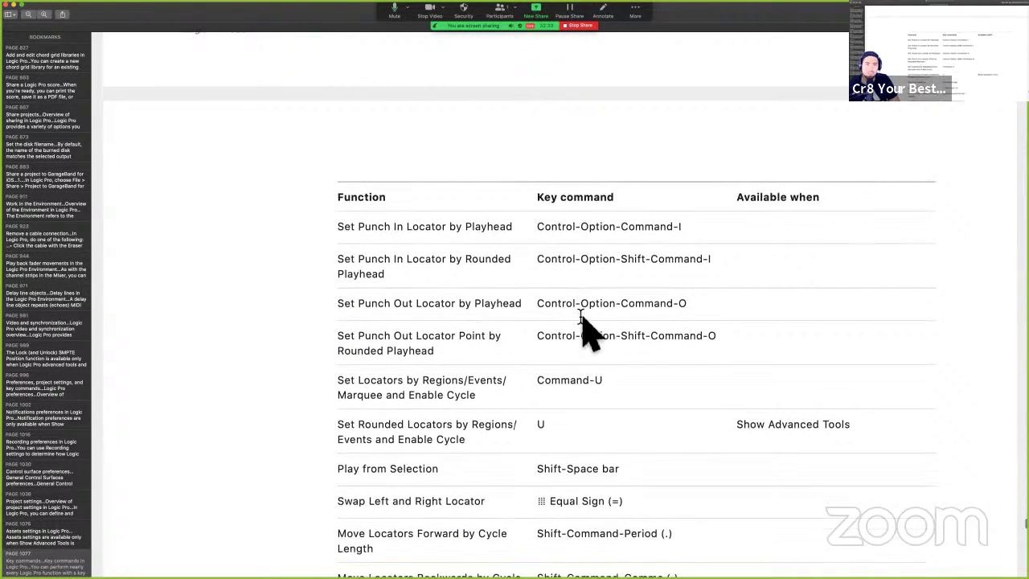
{"action": "scroll", "coordinate": [513, 410], "scroll_direction": "down", "scroll_amount": 1}
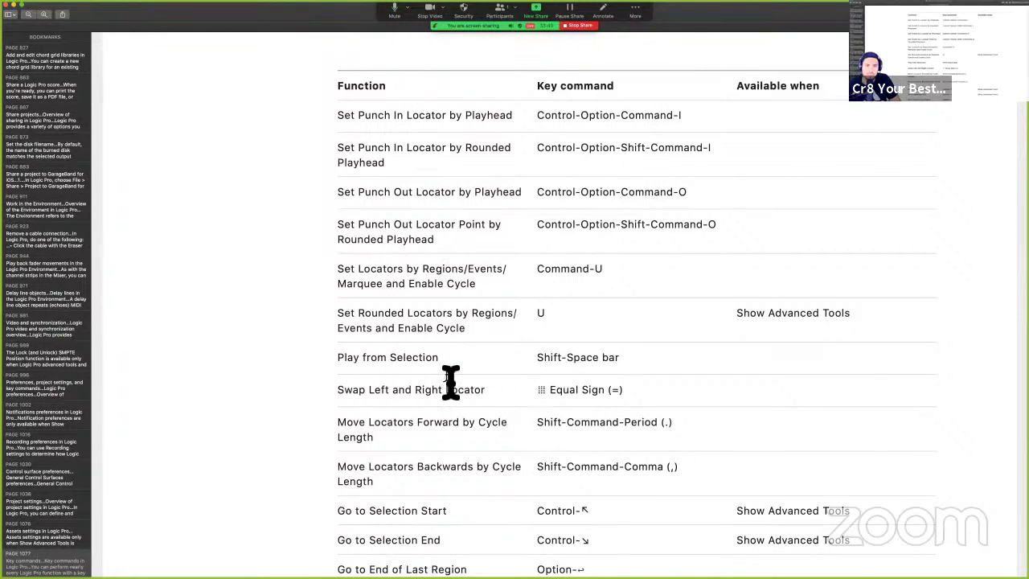
{"action": "scroll", "coordinate": [450, 382], "scroll_direction": "down", "scroll_amount": 4}
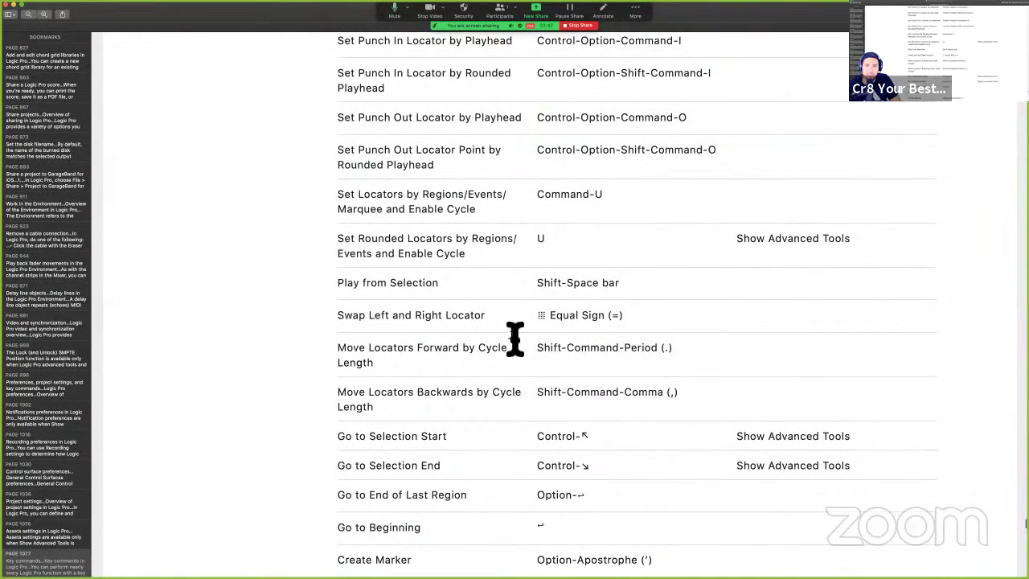
- Return to Logic Pro, set the locators to the Drummer track's Big Room region with cycle enabled, and zoom to fit that region
{"action": "key", "text": "ctrl+Right"}
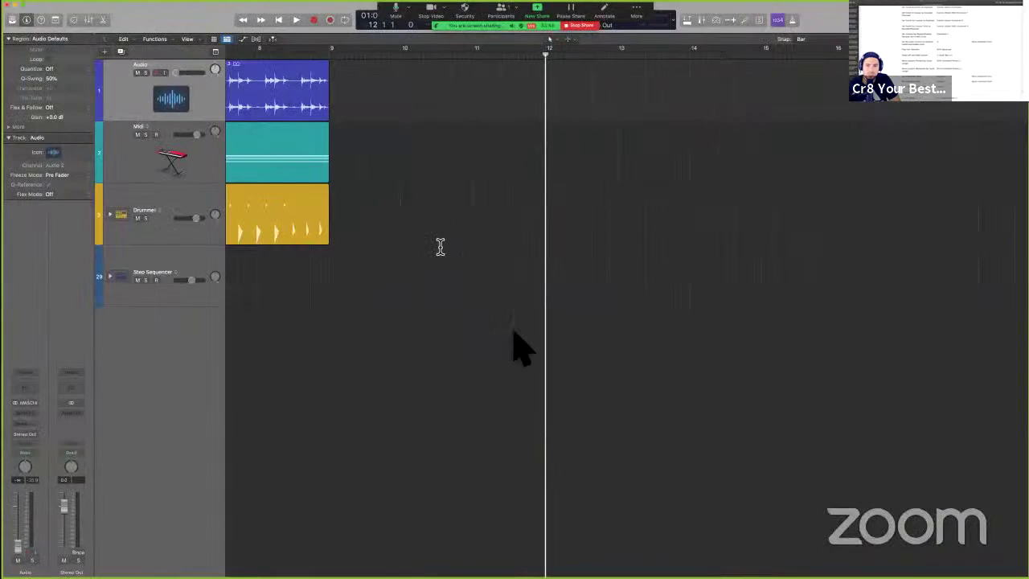
{"action": "left_click", "coordinate": [303, 204]}
{"action": "key", "text": "super+u"}
{"action": "key", "text": "z"}
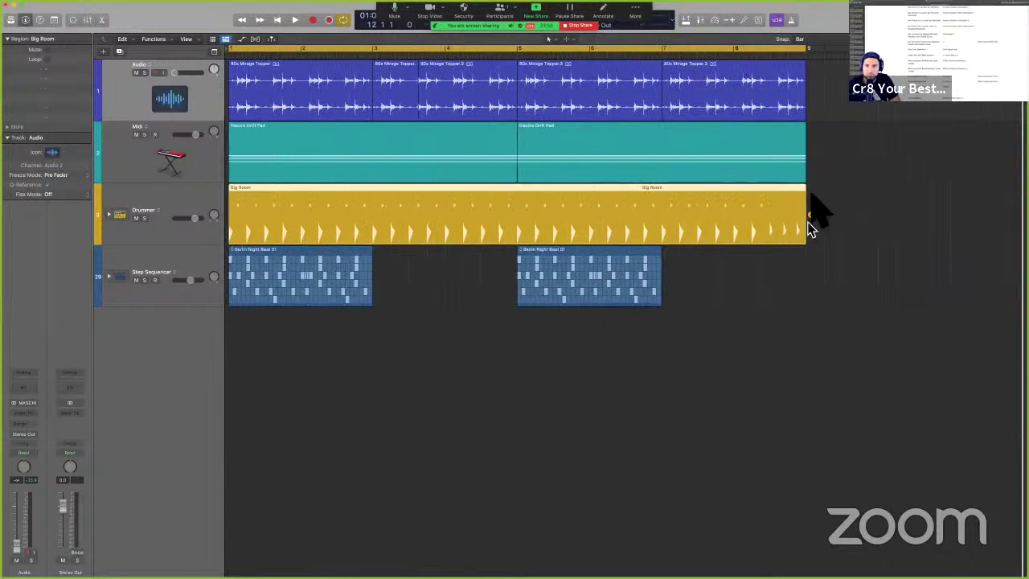
- Shorten the last 80s Mirage Topper region on the Audio track to end before bar 9, and set rounded locators around it with cycle enabled
{"action": "left_click", "coordinate": [810, 122]}
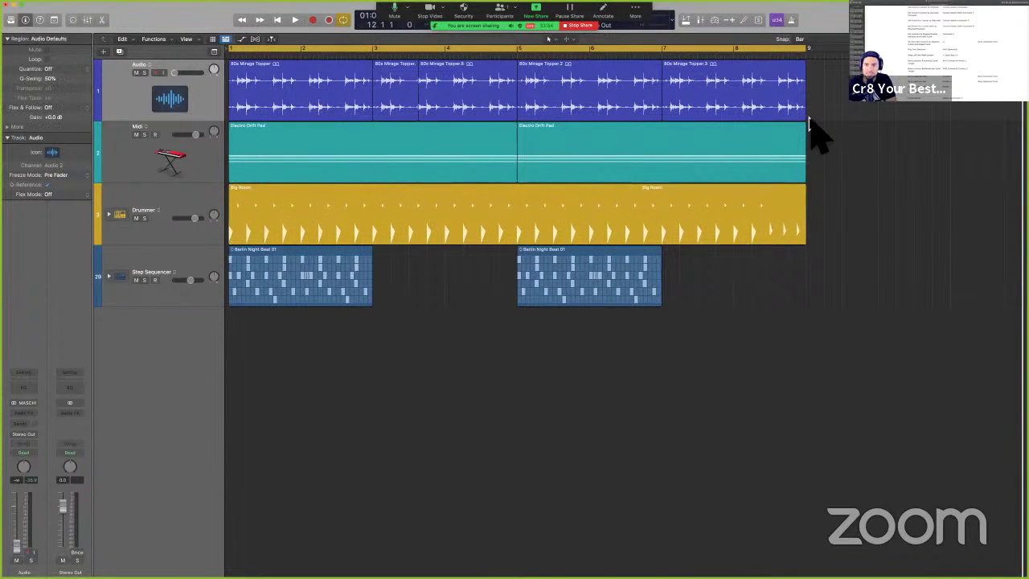
{"action": "left_click", "coordinate": [811, 119]}
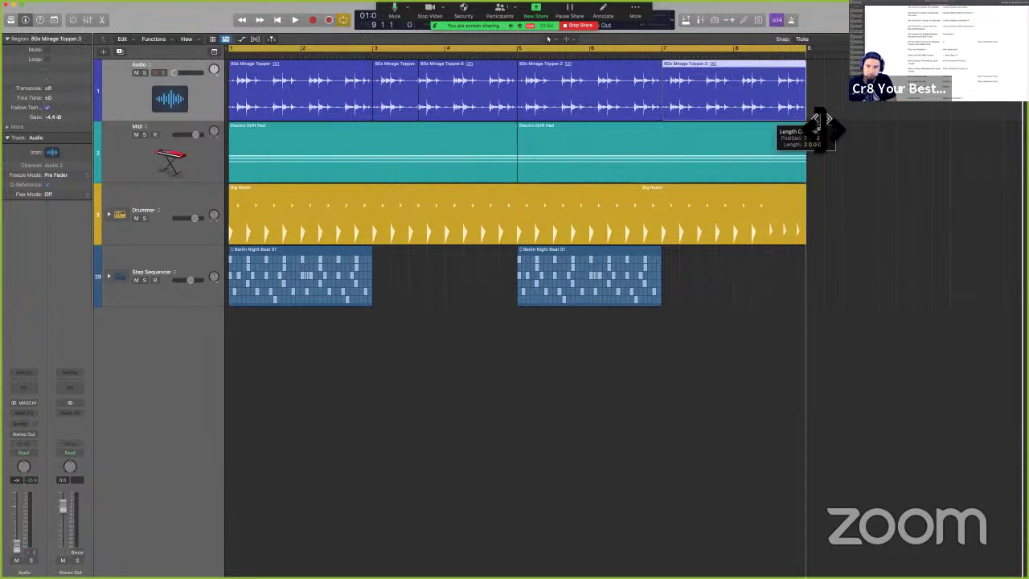
{"action": "mouse_move", "coordinate": [811, 119]}
{"action": "left_mouse_down"}
{"action": "mouse_move", "coordinate": [790, 128]}
{"action": "mouse_move", "coordinate": [811, 125]}
{"action": "left_mouse_up"}
{"action": "key", "text": "super+u"}
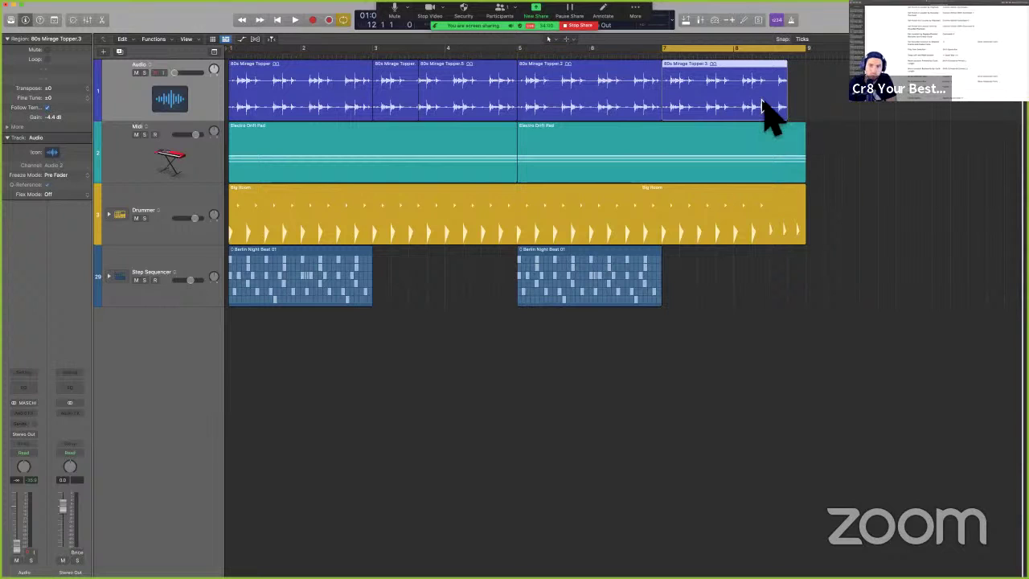
{"action": "left_click", "coordinate": [817, 62]}
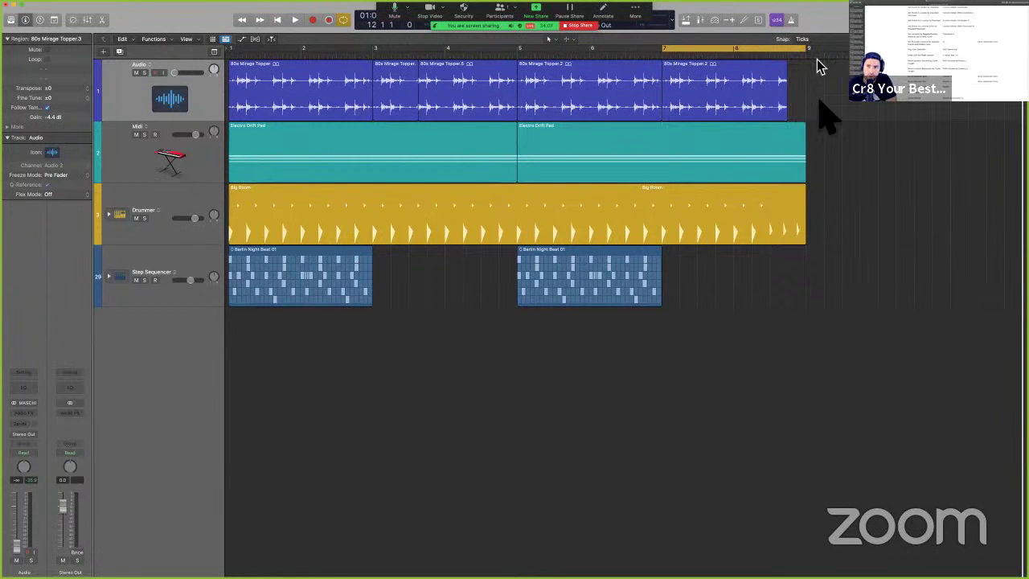
- Toggle Cycle mode and compare exact with rounded locators for the shortened audio region, finishing with the cycle spanning bars 7 to 9
{"action": "key", "text": "c"}
{"action": "left_click", "coordinate": [764, 117]}
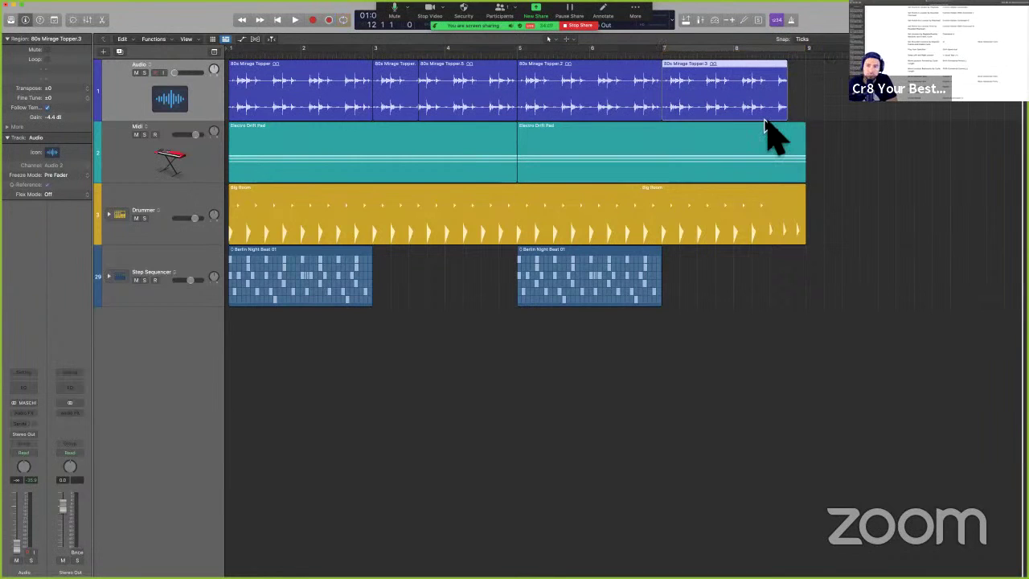
{"action": "key", "text": "c"}
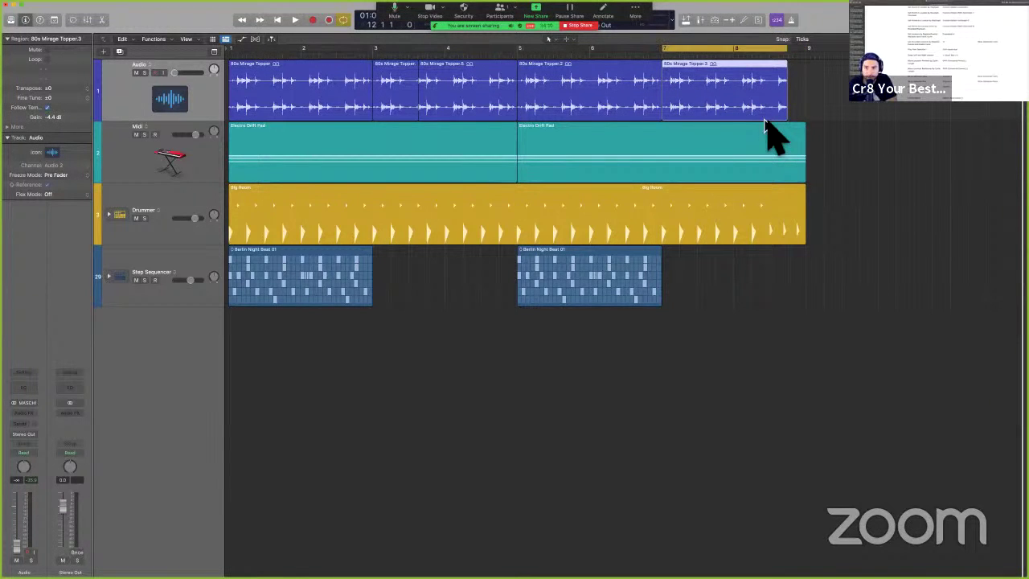
{"action": "key", "text": "c"}
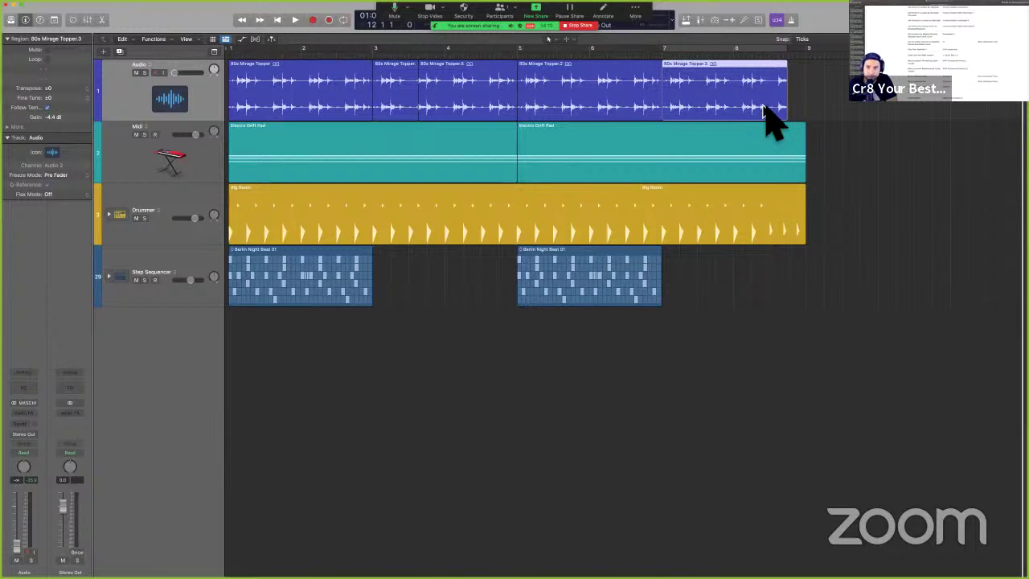
{"action": "key", "text": "c"}
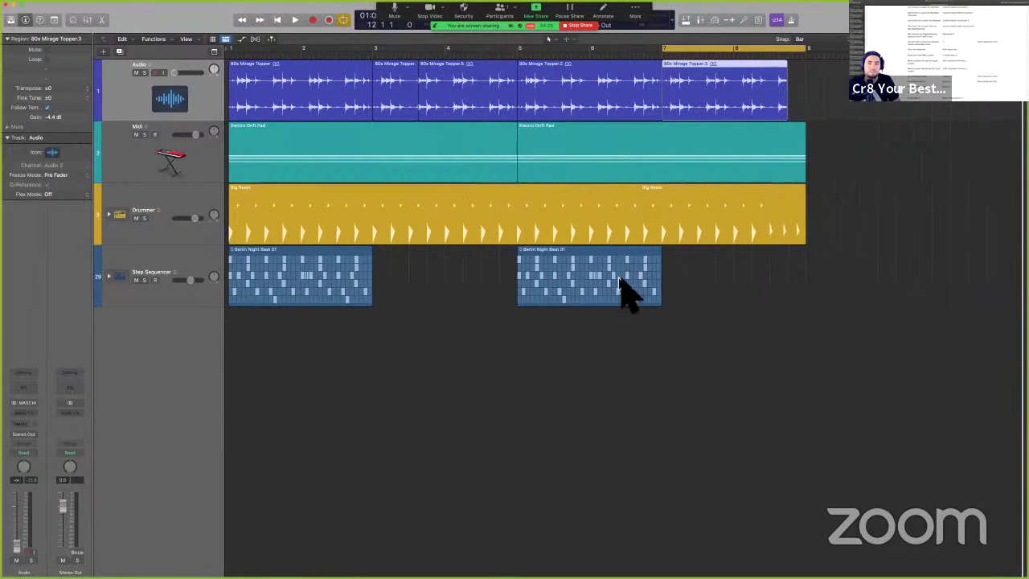
- Consult the marker key commands in the Logic Pro User Guide, and back in Logic Pro show the global tracks with the playhead at the beginning
{"action": "key", "text": "ctrl+Left"}
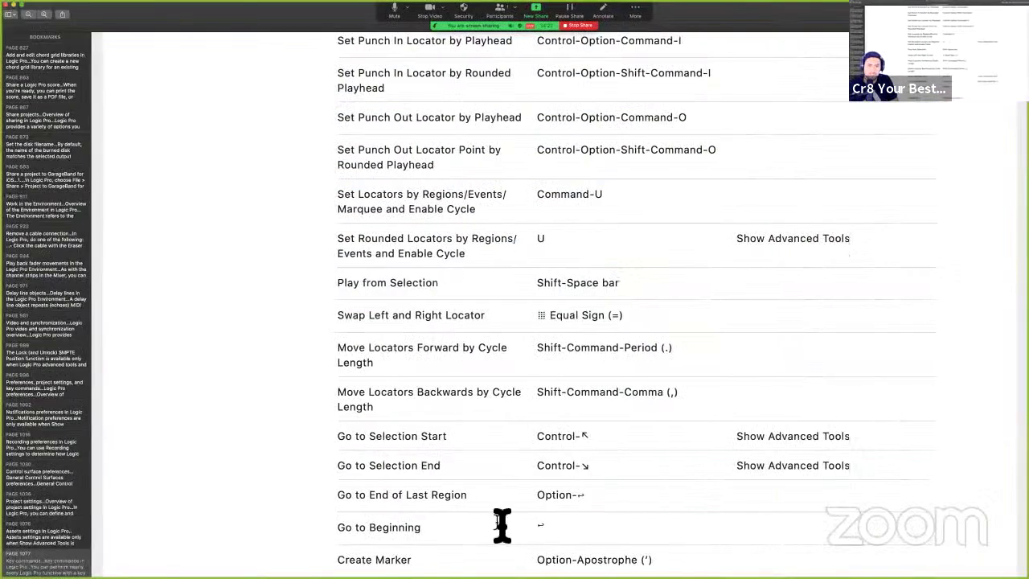
{"action": "scroll", "coordinate": [501, 500], "scroll_direction": "down", "scroll_amount": 4}
{"action": "scroll", "coordinate": [501, 499], "scroll_direction": "down", "scroll_amount": 2}
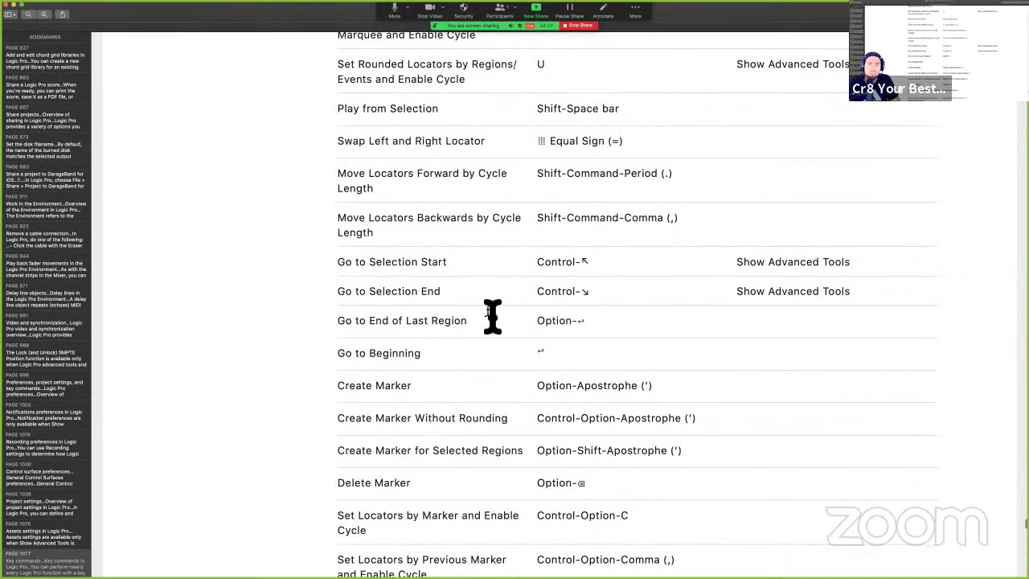
{"action": "key", "text": "ctrl+Right"}
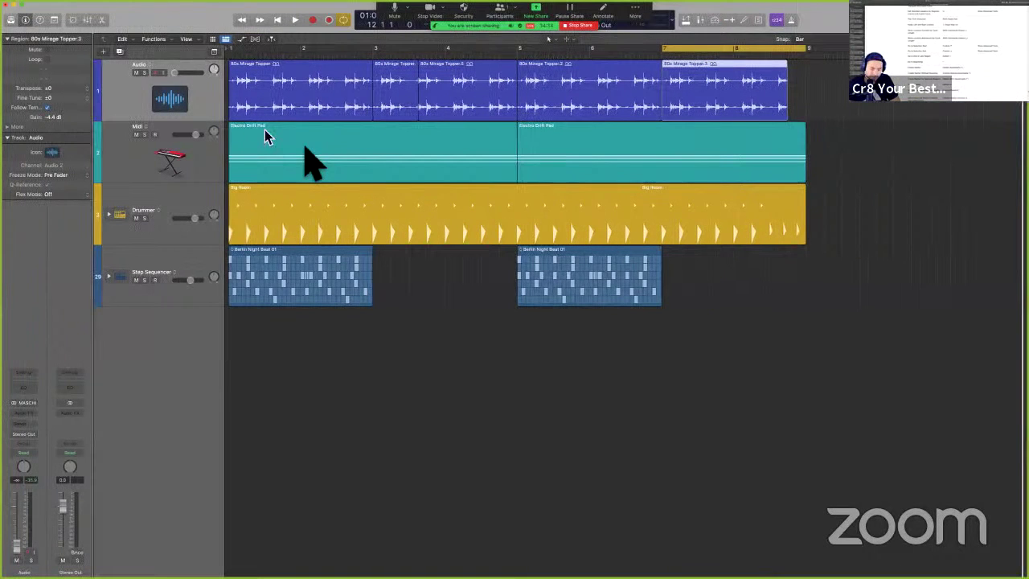
{"action": "key", "text": "g"}
{"action": "key", "text": "Return"}
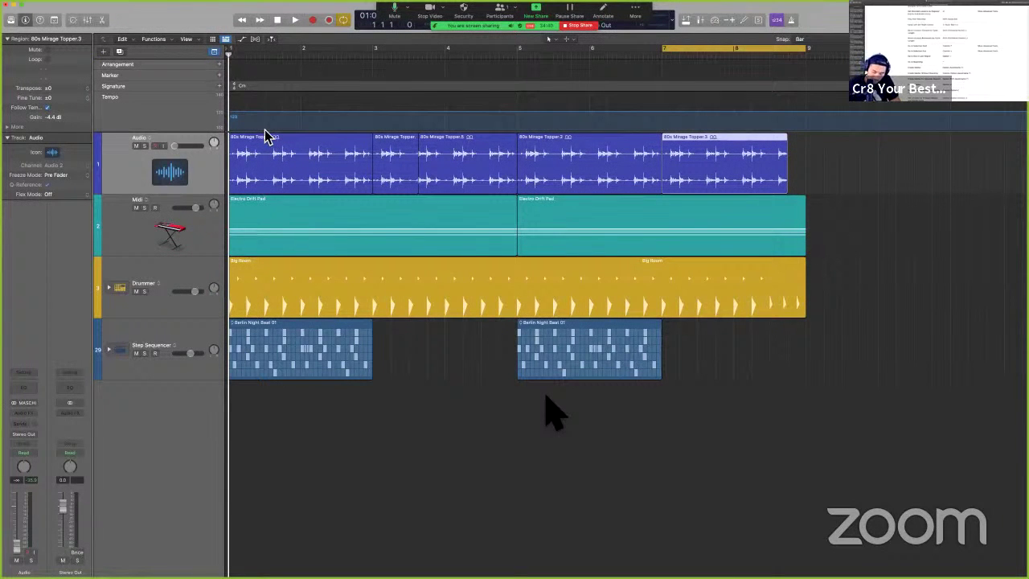
- Create a marker at bar 1 and rename it RENAME
{"action": "key", "text": "ctrl+alt+apostrophe"}
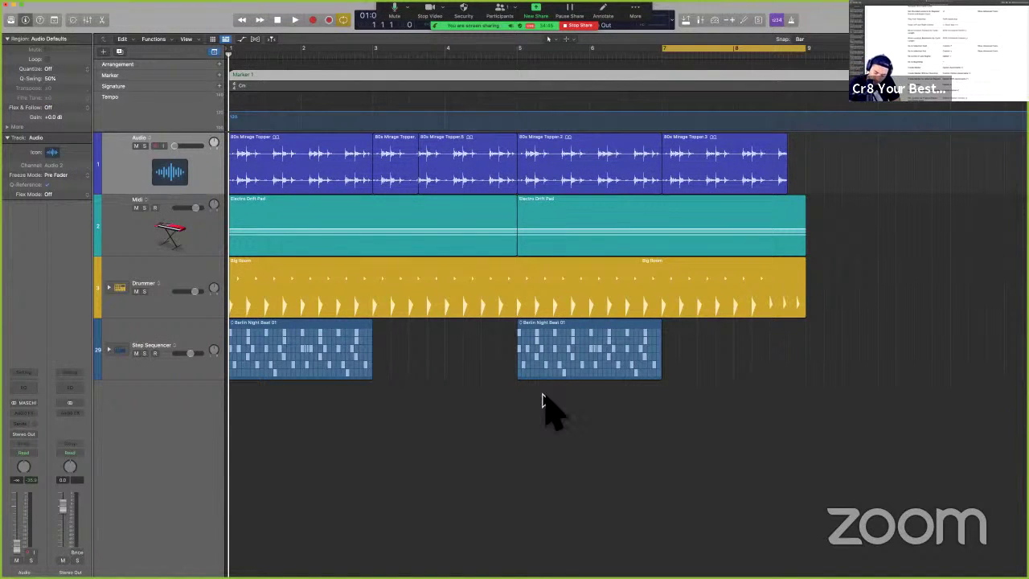
{"action": "key", "text": "shift+alt+apostrophe"}
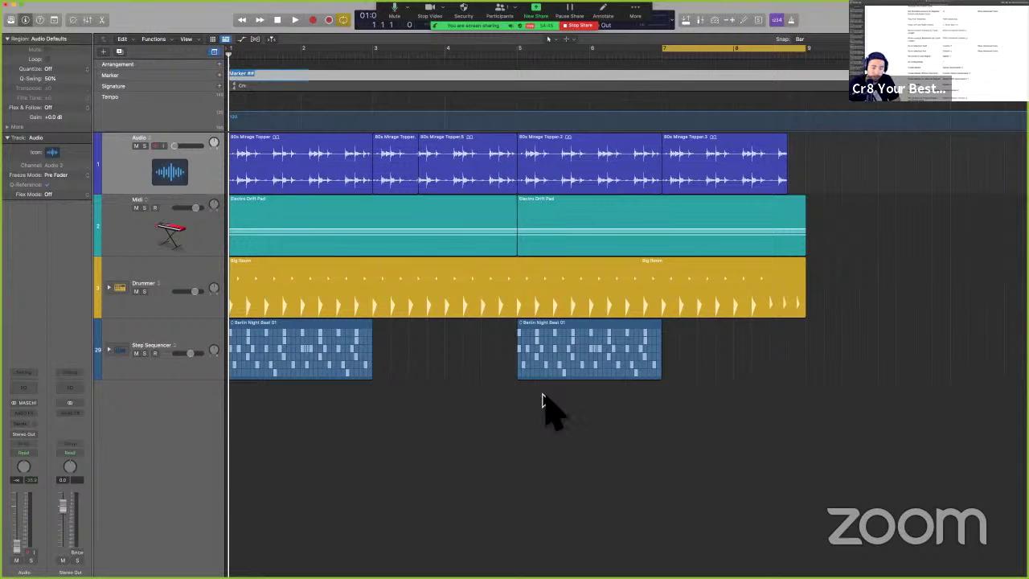
{"action": "key", "text": "BackSpace"}
{"action": "key", "text": "Escape"}
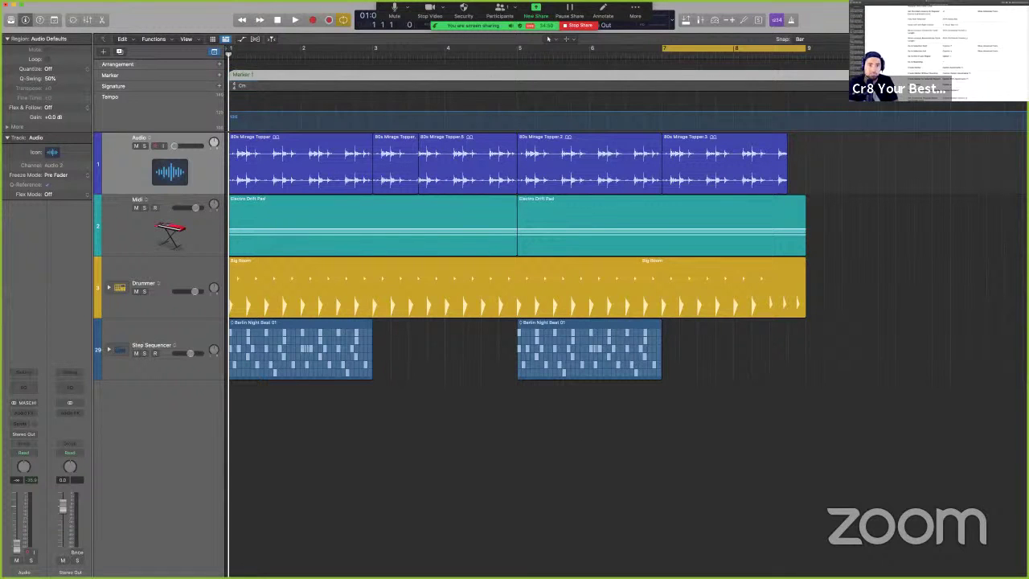
- Check the marker locator key commands in the Logic Pro User Guide, and in Logic Pro set the locators by the RENAME marker with cycle enabled
{"action": "key", "text": "ctrl+Left"}
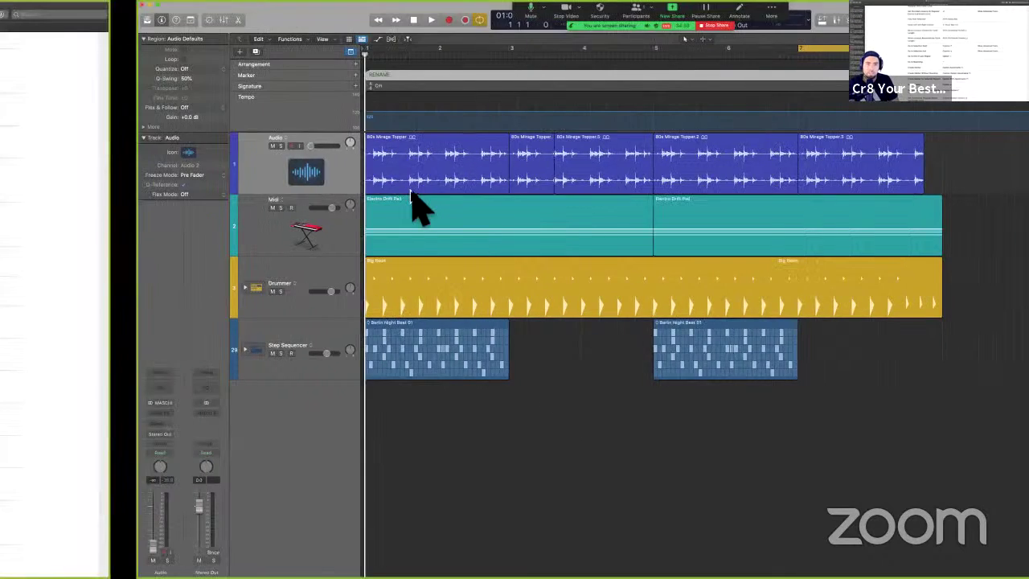
{"action": "scroll", "coordinate": [479, 414], "scroll_direction": "down", "scroll_amount": 5}
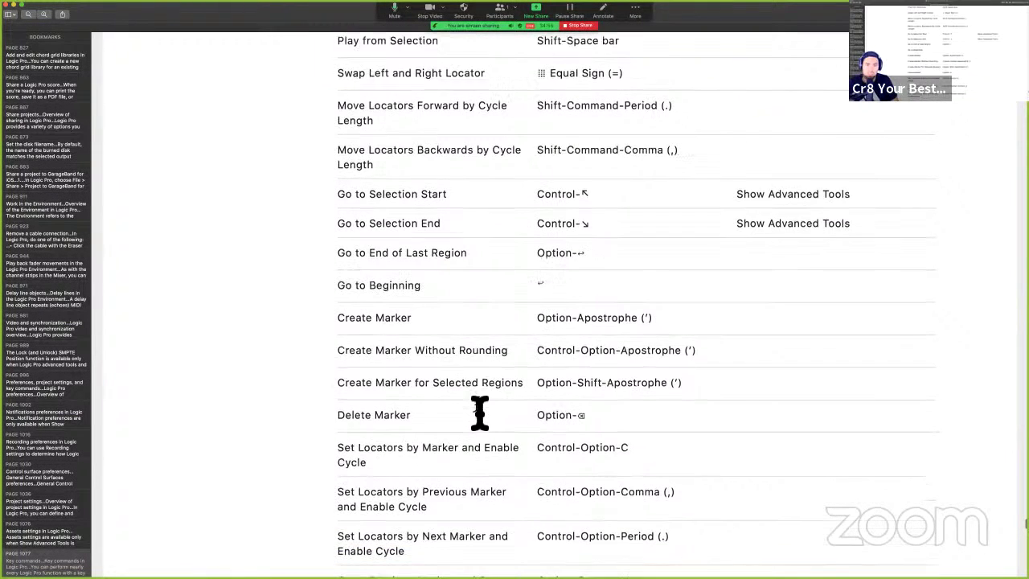
{"action": "scroll", "coordinate": [479, 411], "scroll_direction": "down", "scroll_amount": 3}
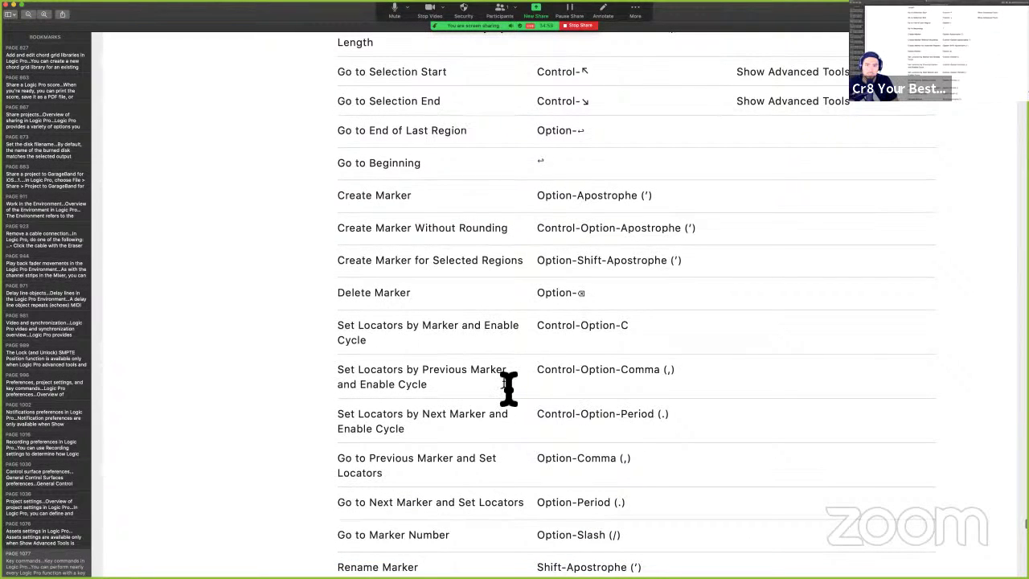
{"action": "key", "text": "ctrl+Right"}
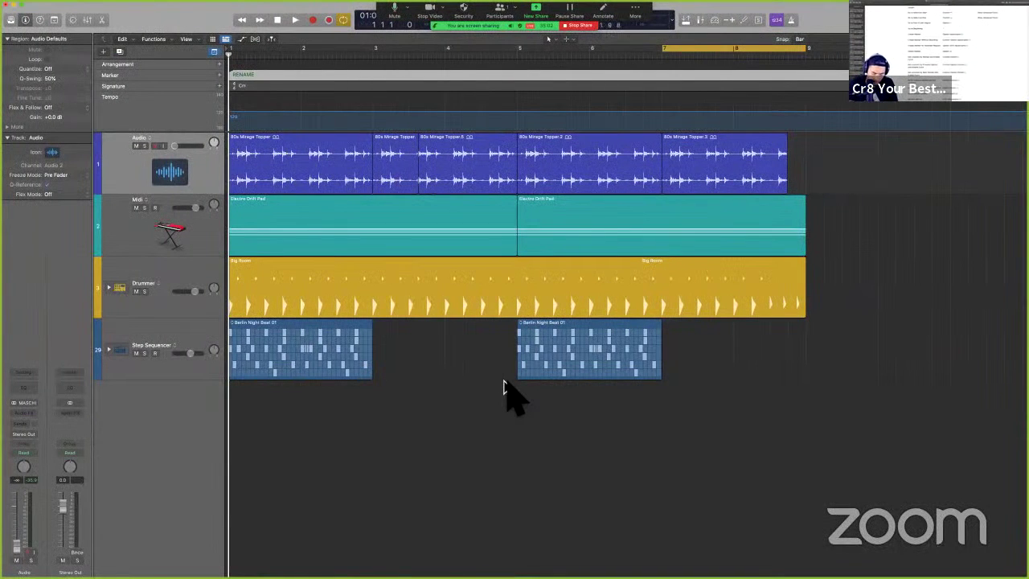
{"action": "key", "text": "ctrl+alt+c"}
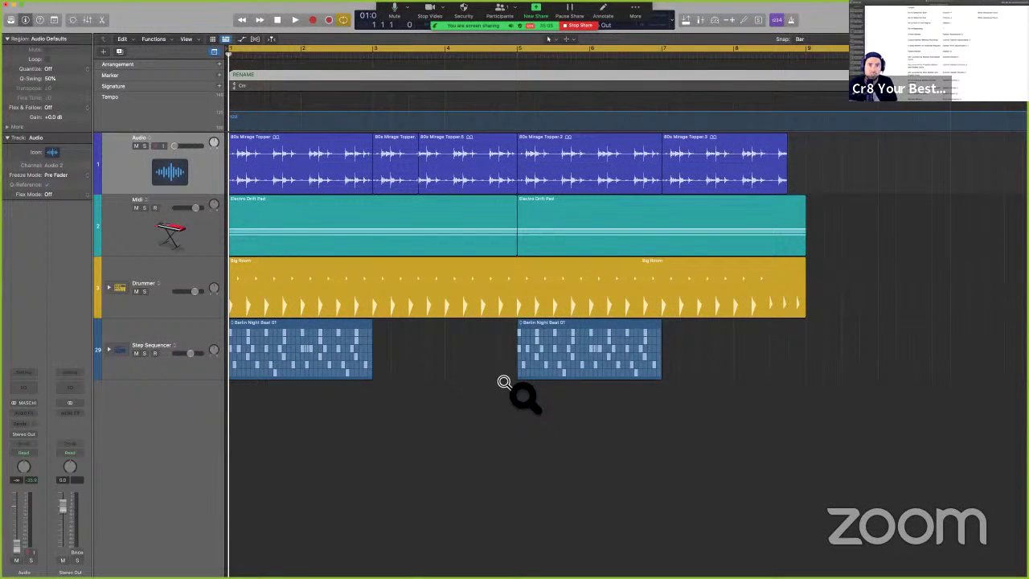
- Create a second marker at bar 5 and set the locators to it with cycle enabled
{"action": "left_click", "coordinate": [515, 55]}
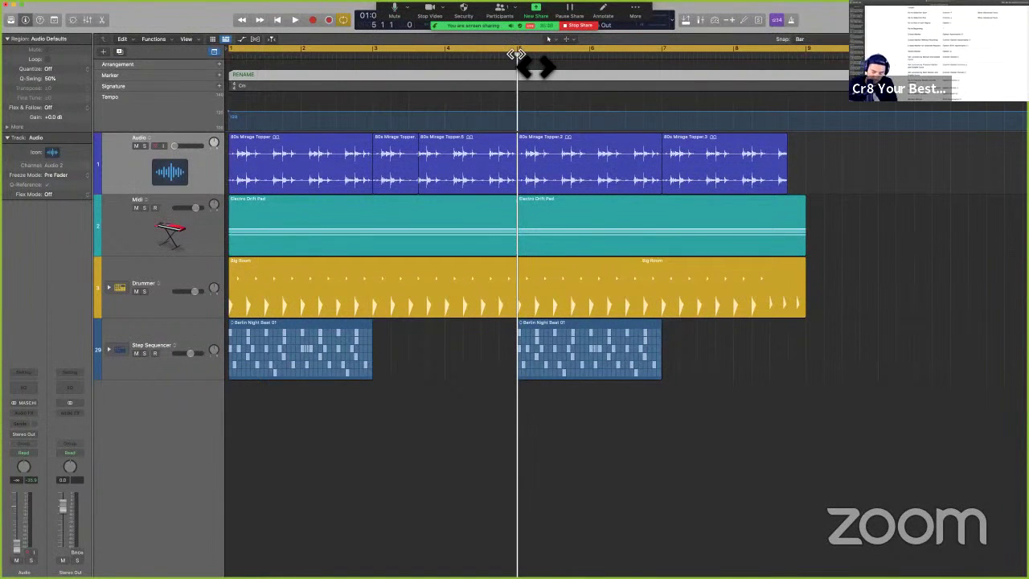
{"action": "key", "text": "alt+apostrophe"}
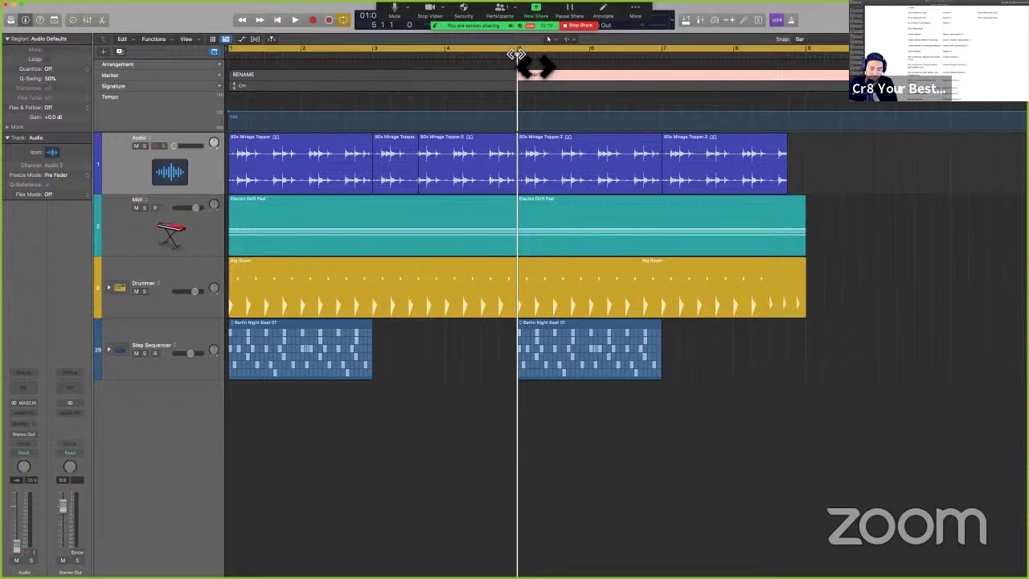
{"action": "key", "text": "ctrl+alt+c"}
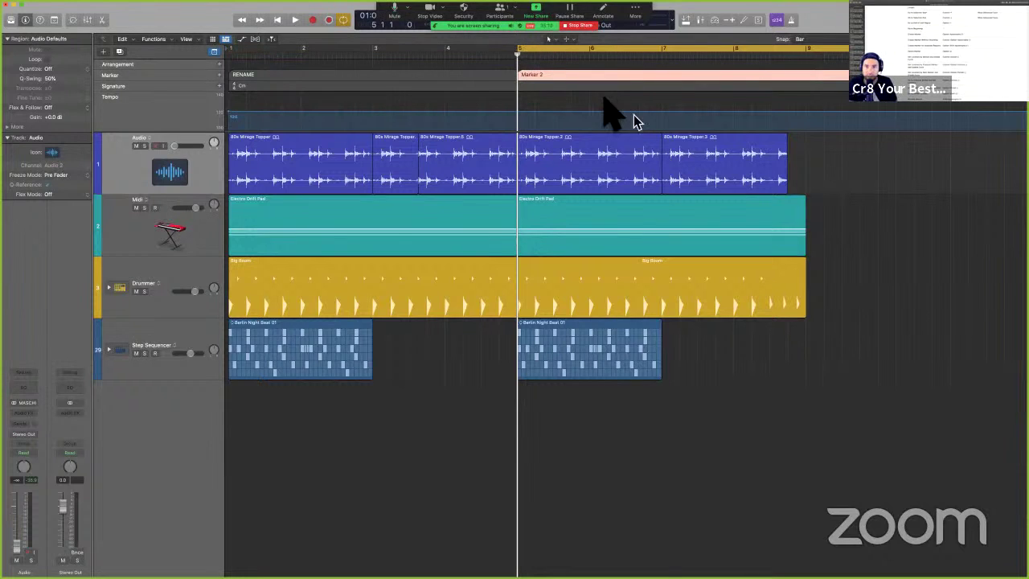
{"action": "scroll", "coordinate": [631, 109], "scroll_direction": "down", "scroll_amount": 10}
{"action": "scroll", "coordinate": [597, 82], "scroll_direction": "up", "scroll_amount": 10}
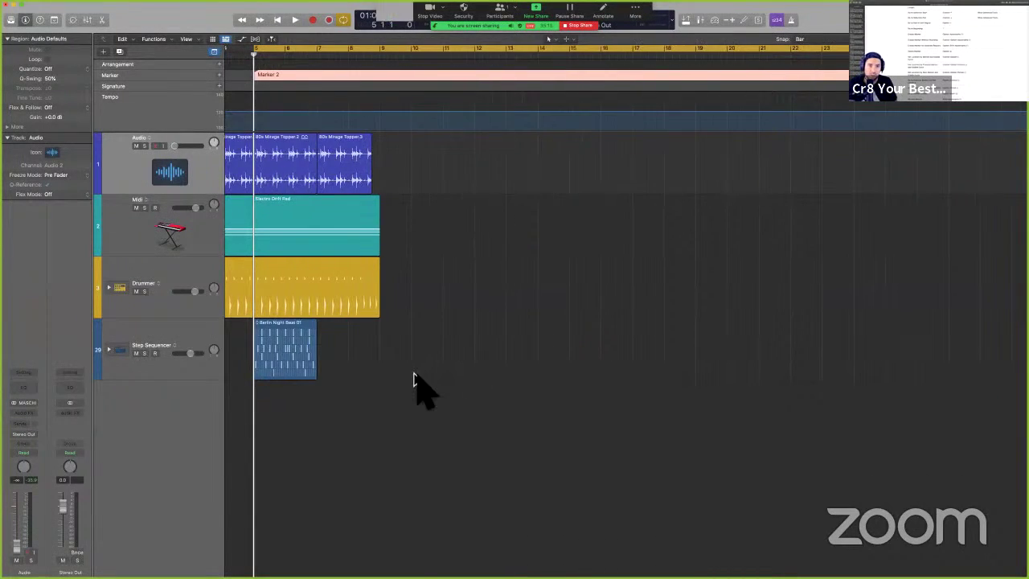
- Switch to the Logic Pro User Guide and examine the key commands for marker navigation, cycle length, autopunch, solo and mute
{"action": "key", "text": "ctrl+Left"}
{"action": "scroll", "coordinate": [524, 506], "scroll_direction": "down", "scroll_amount": 5}
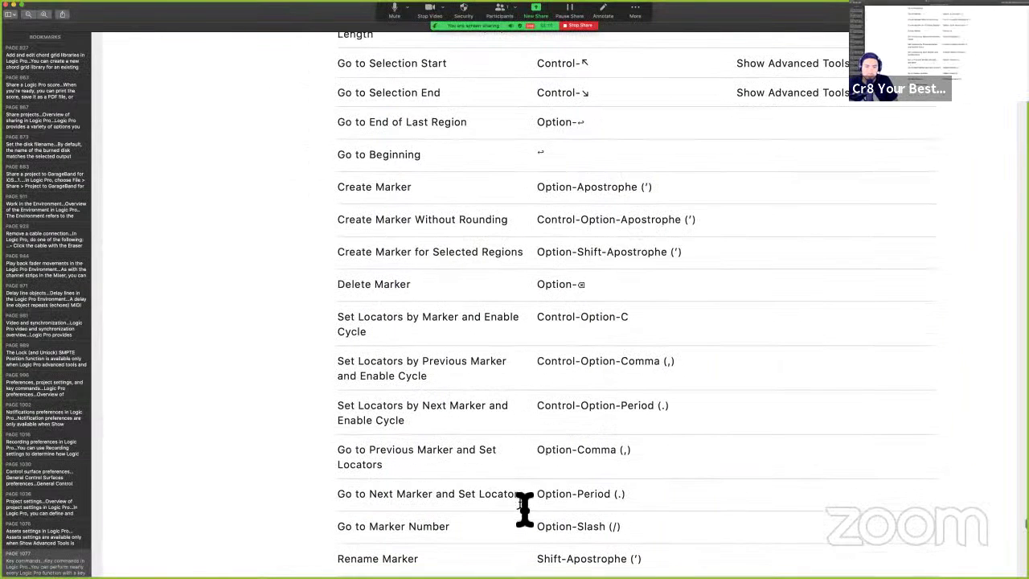
{"action": "scroll", "coordinate": [524, 493], "scroll_direction": "down", "scroll_amount": 10}
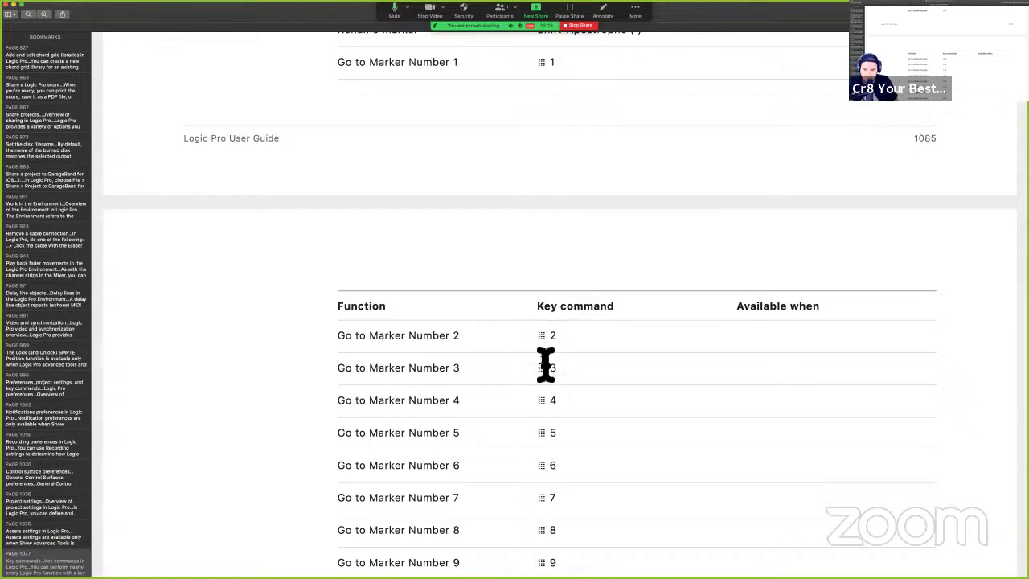
{"action": "scroll", "coordinate": [546, 352], "scroll_direction": "down", "scroll_amount": 3}
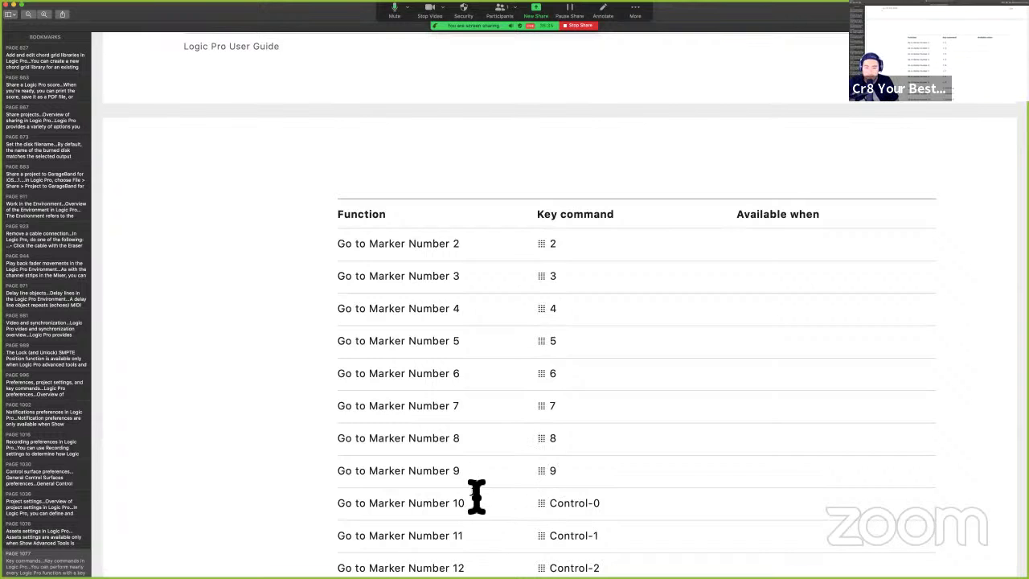
{"action": "scroll", "coordinate": [477, 497], "scroll_direction": "down", "scroll_amount": 7}
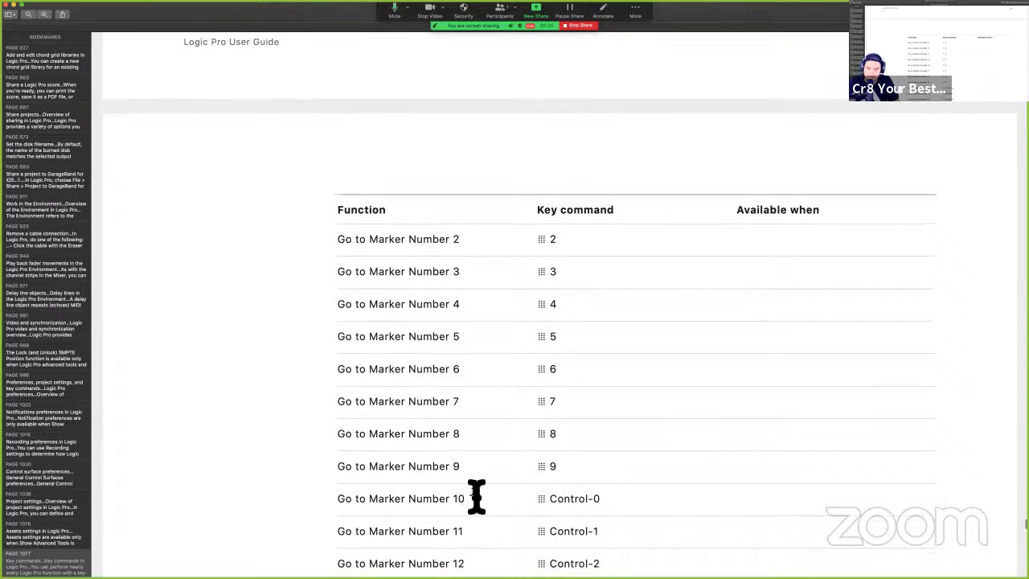
{"action": "scroll", "coordinate": [477, 487], "scroll_direction": "down", "scroll_amount": 8}
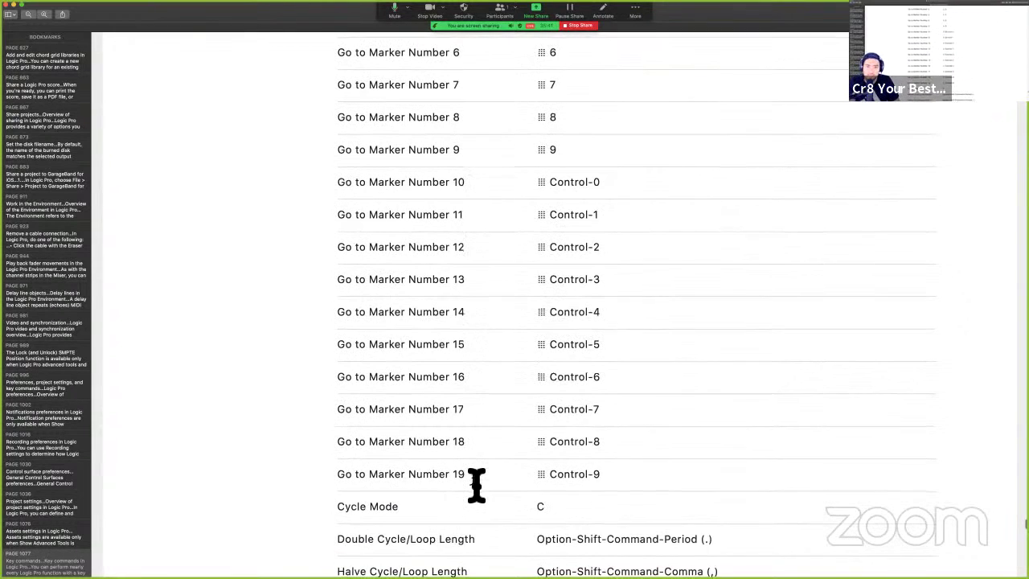
{"action": "scroll", "coordinate": [477, 483], "scroll_direction": "down", "scroll_amount": 3}
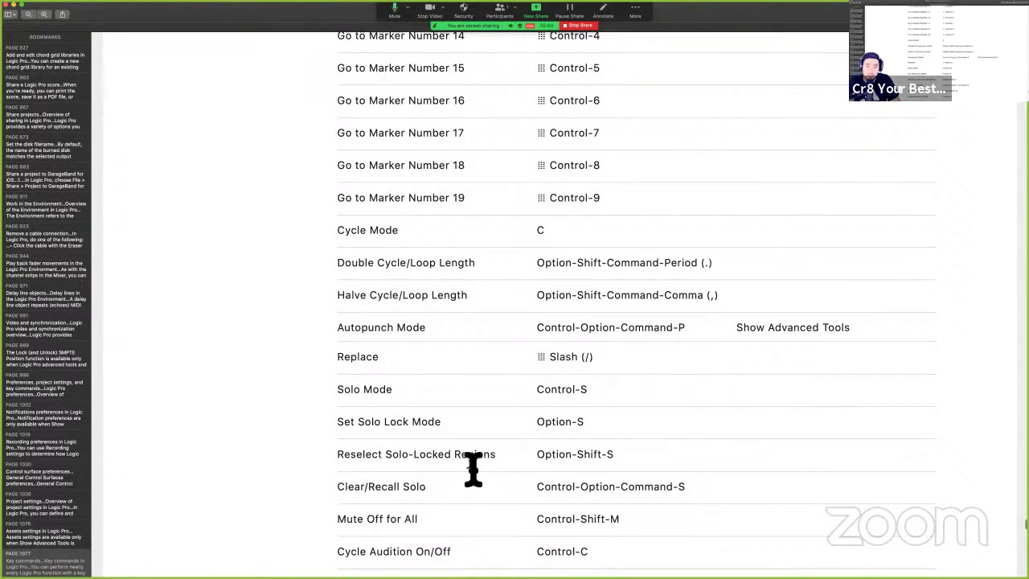
{"action": "scroll", "coordinate": [474, 469], "scroll_direction": "down", "scroll_amount": 5}
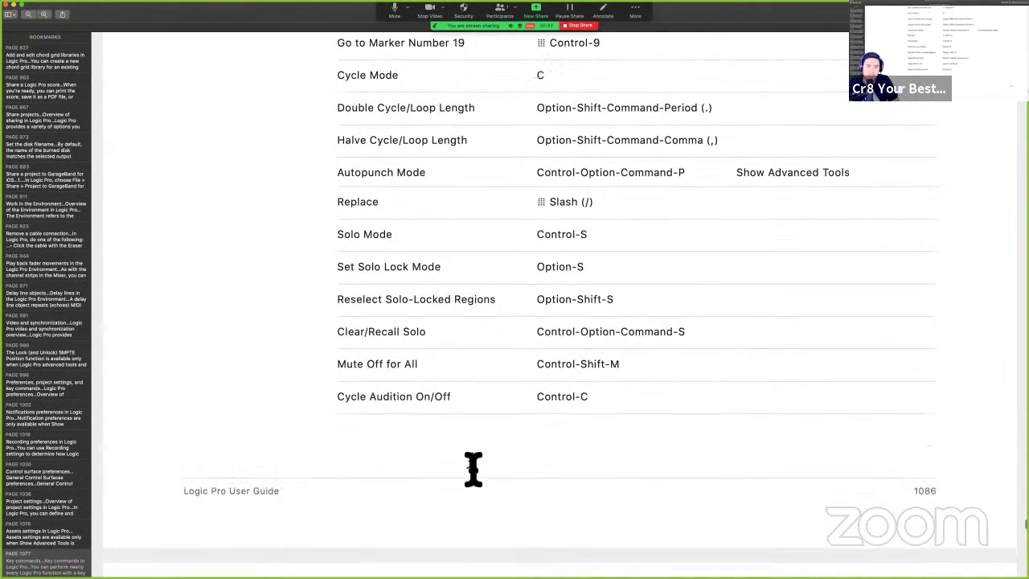
{"action": "scroll", "coordinate": [474, 470], "scroll_direction": "down", "scroll_amount": 3}
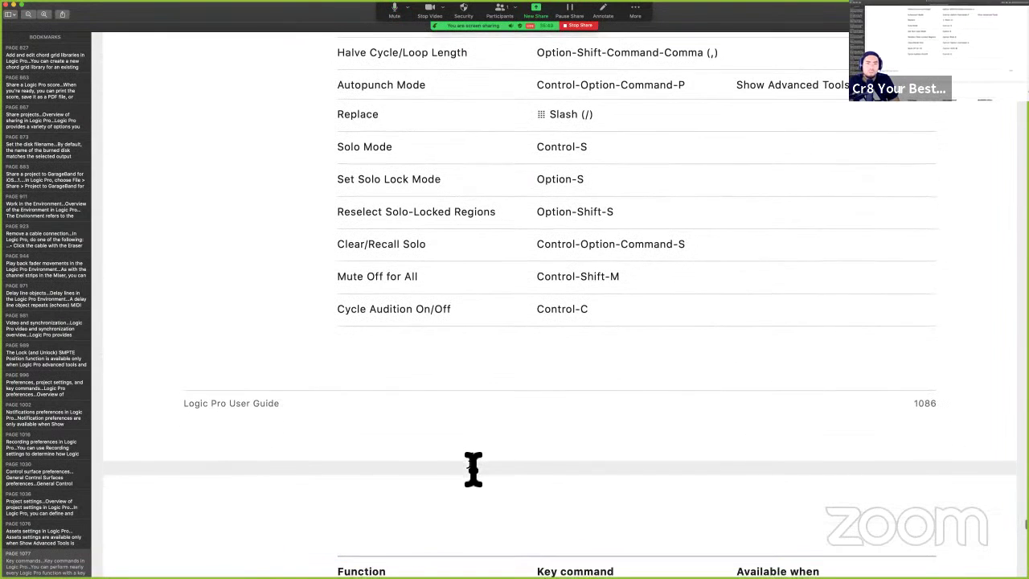
{"action": "scroll", "coordinate": [473, 470], "scroll_direction": "down", "scroll_amount": 1}
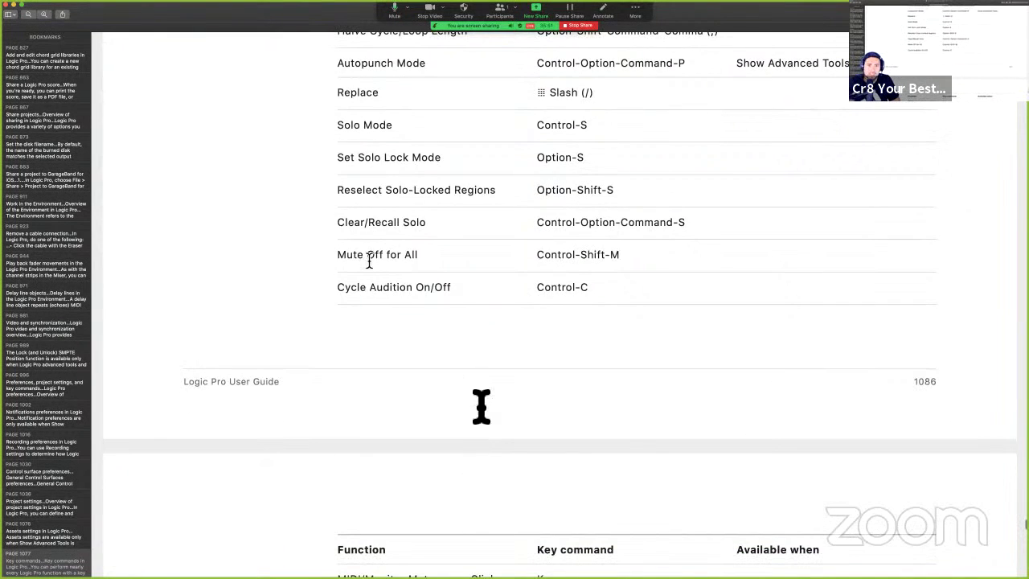
- Switch to Logic Pro, mute the Audio and Midi tracks, and turn mute off for all tracks at once
{"action": "key", "text": "ctrl+Right"}
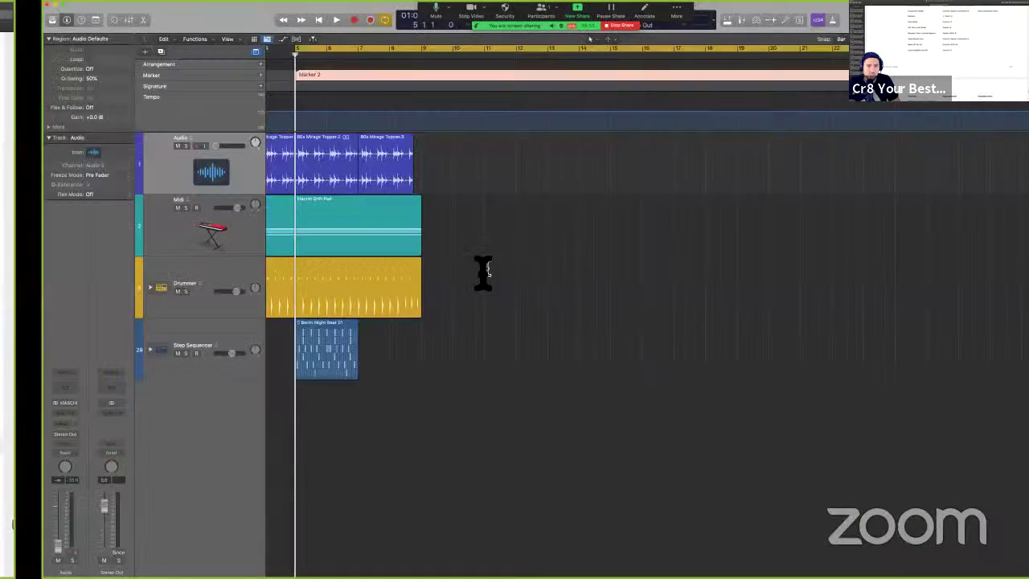
{"action": "left_click", "coordinate": [136, 145]}
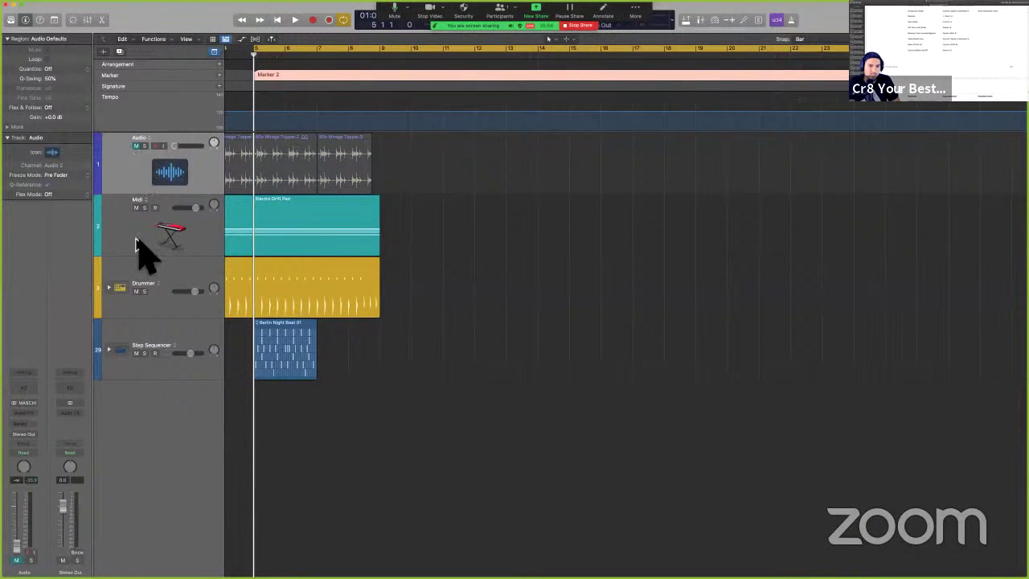
{"action": "left_click", "coordinate": [135, 207]}
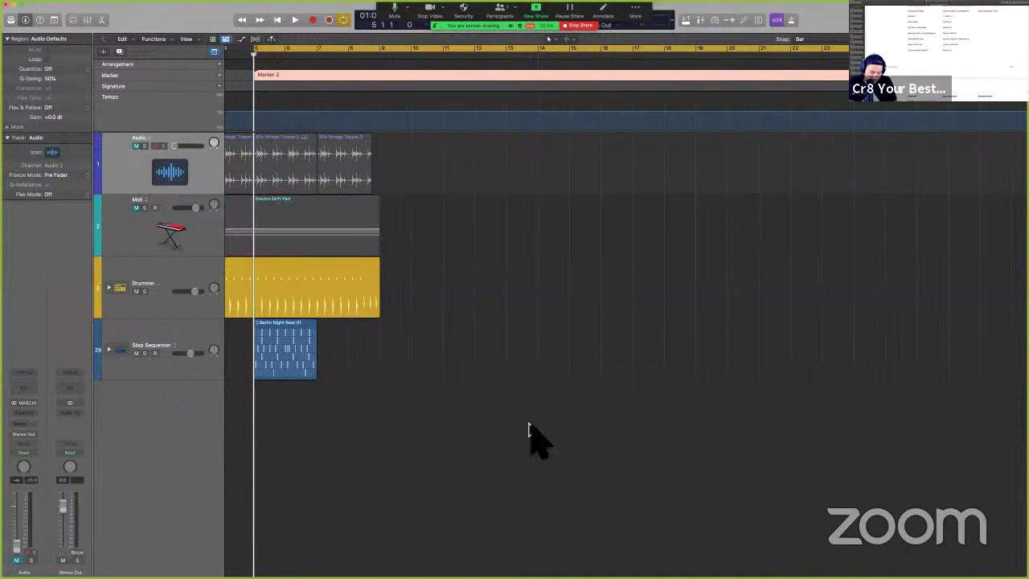
{"action": "key", "text": "ctrl+shift+m"}
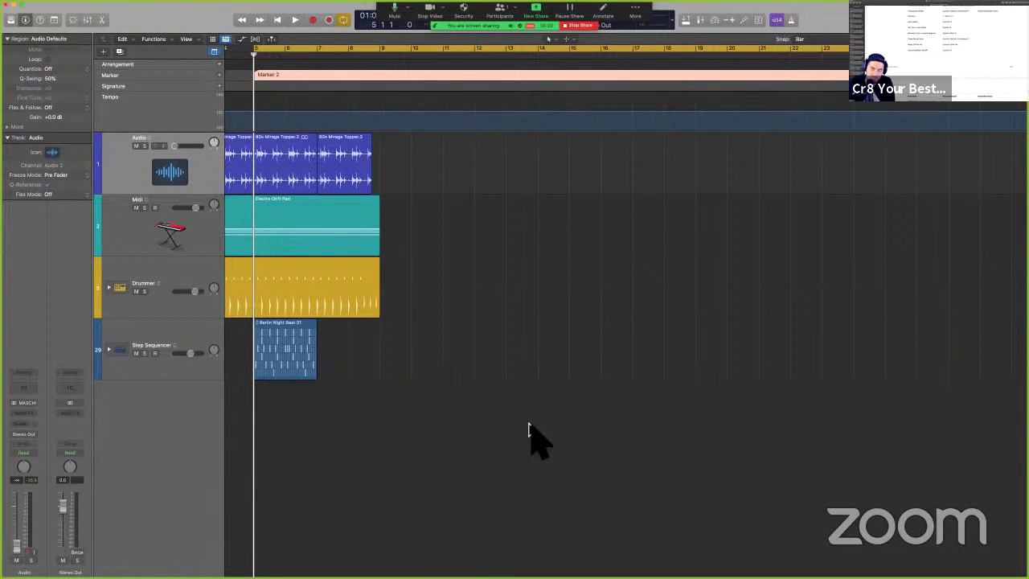
- Look up the Mute off for all command in the Key Commands window and compare it with the User Guide's entry
{"action": "key", "text": "alt+k"}
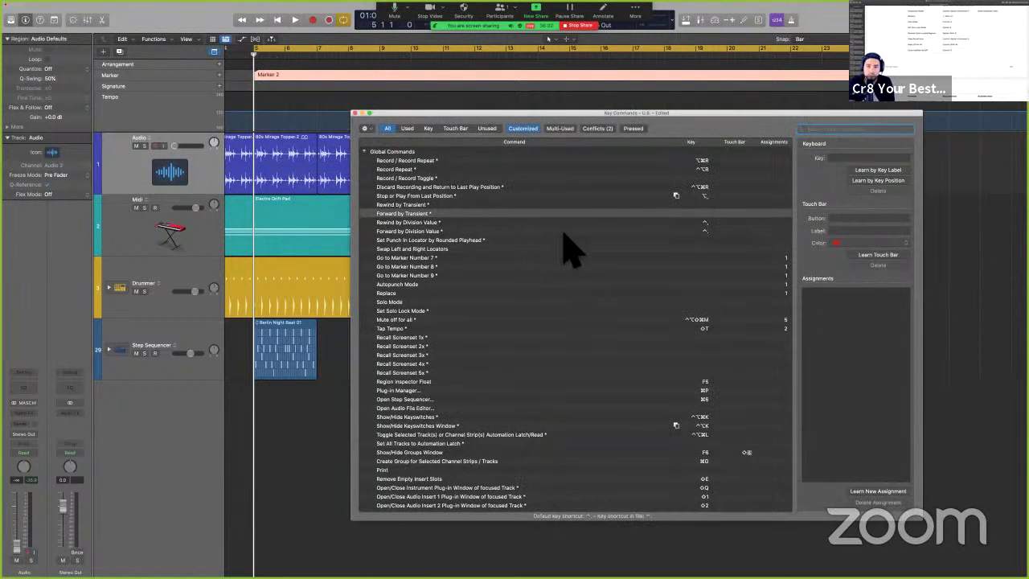
{"action": "left_click", "coordinate": [660, 259]}
{"action": "key", "text": "ctrl+alt+shift+super+m"}
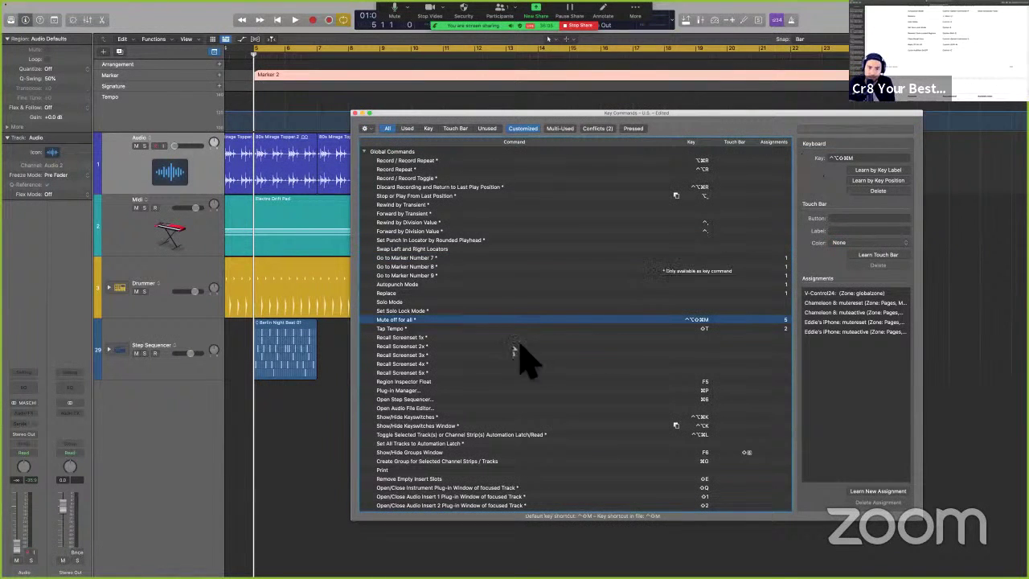
{"action": "key", "text": "ctrl+Left"}
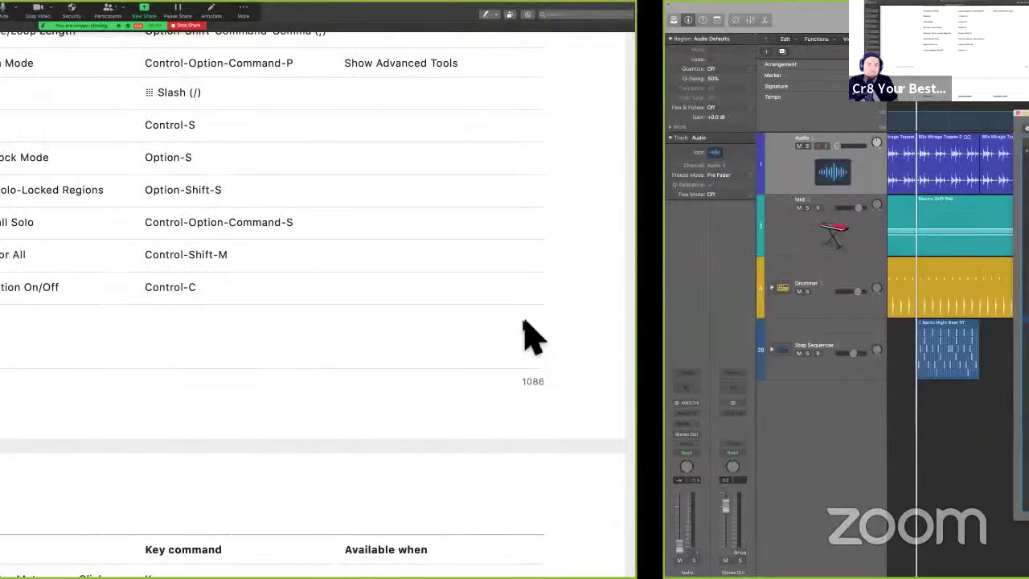
{"action": "scroll", "coordinate": [528, 482], "scroll_direction": "down", "scroll_amount": 2}
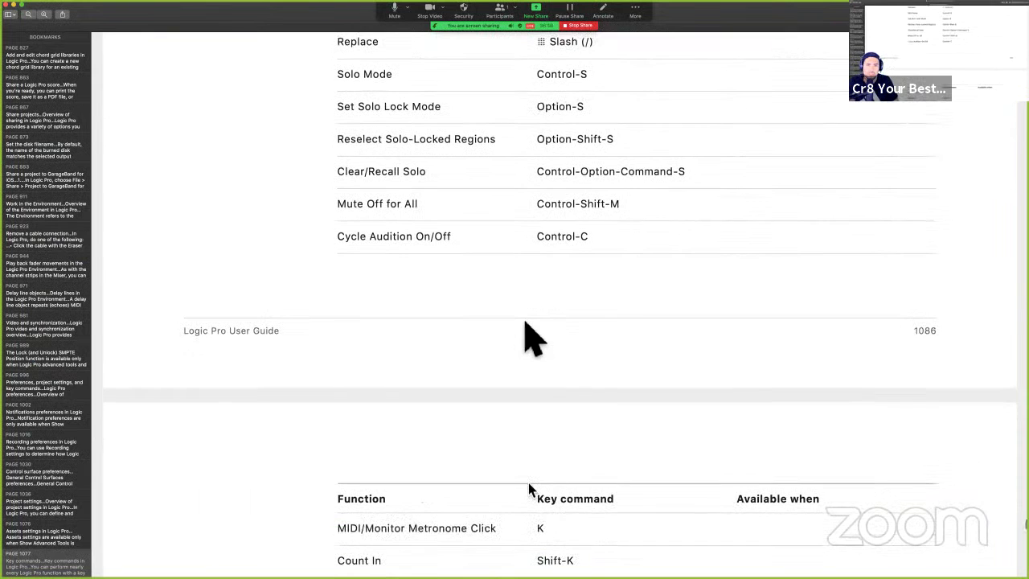
- In Logic Pro, move the Key Commands window aside and set the locators by the 80s Mirage Topper.3 region with cycle enabled
{"action": "key", "text": "ctrl+Right"}
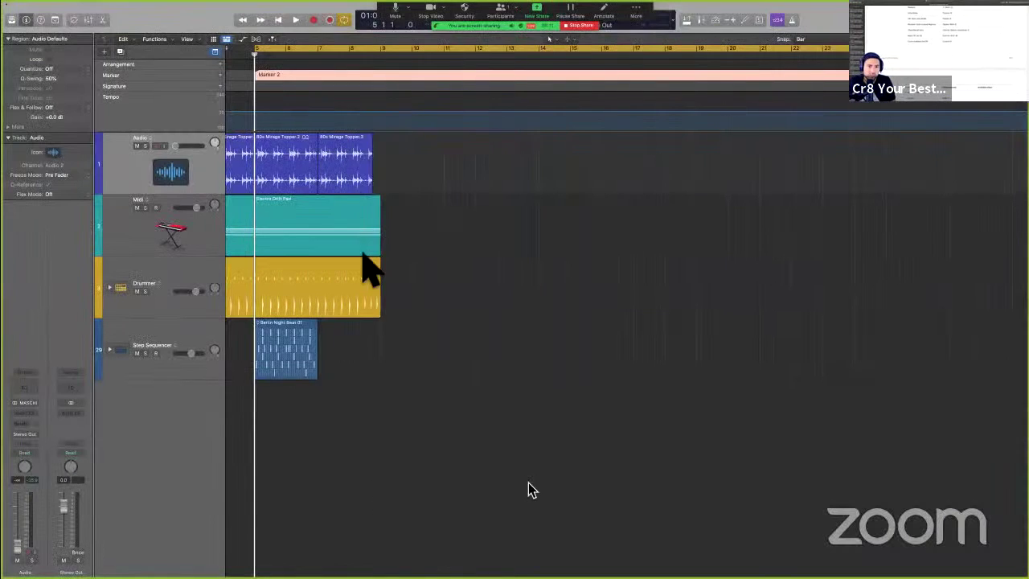
{"action": "left_click_drag", "start_coordinate": [390, 128], "coordinate": [648, 165]}
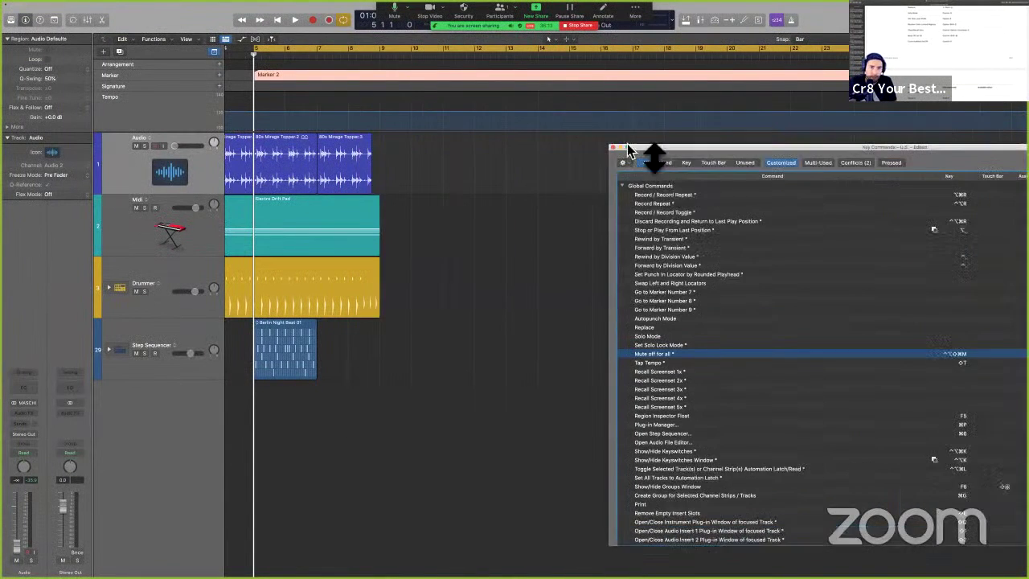
{"action": "left_click", "coordinate": [366, 173]}
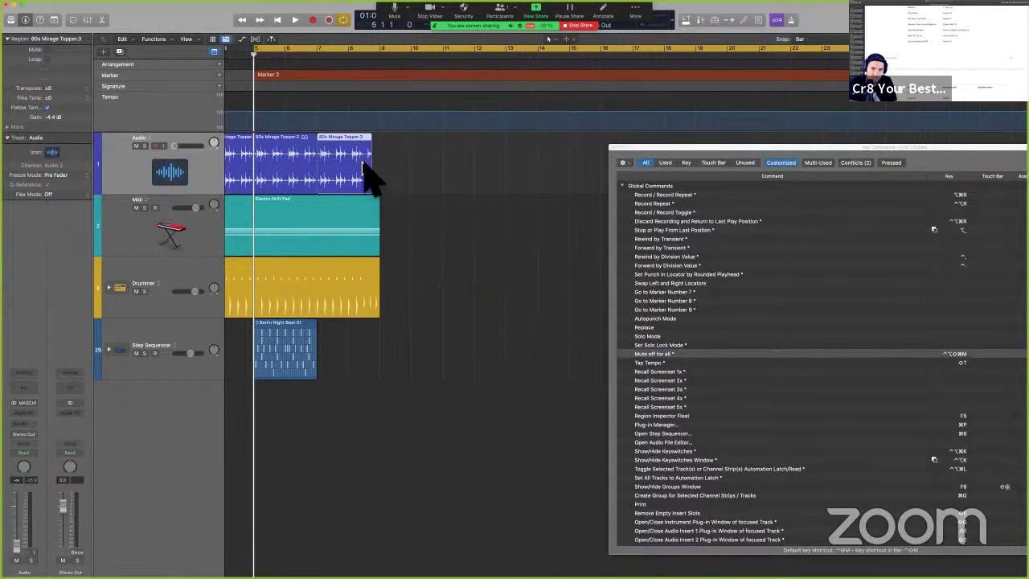
{"action": "key", "text": "super+u"}
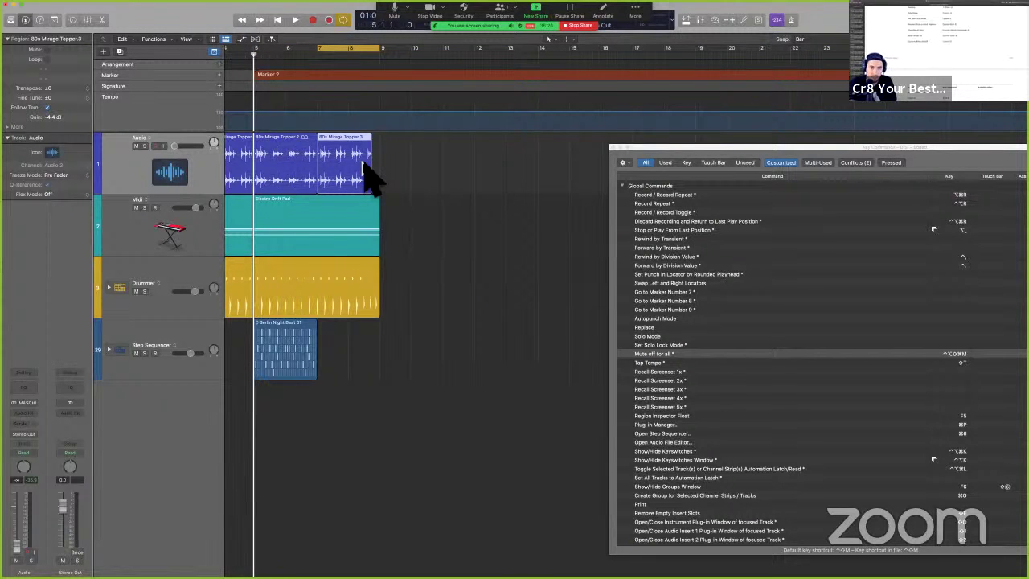
- Switch to the User Guide and examine the key commands for solo, mute and Cycle Audition On/Off
{"action": "key", "text": "ctrl+Left"}
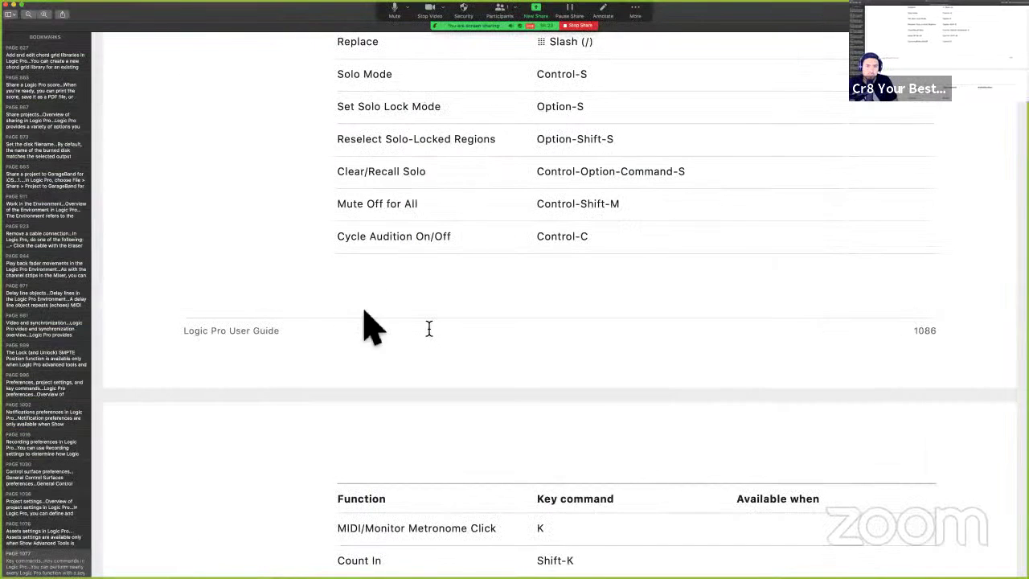
{"action": "scroll", "coordinate": [581, 249], "scroll_direction": "up", "scroll_amount": 2}
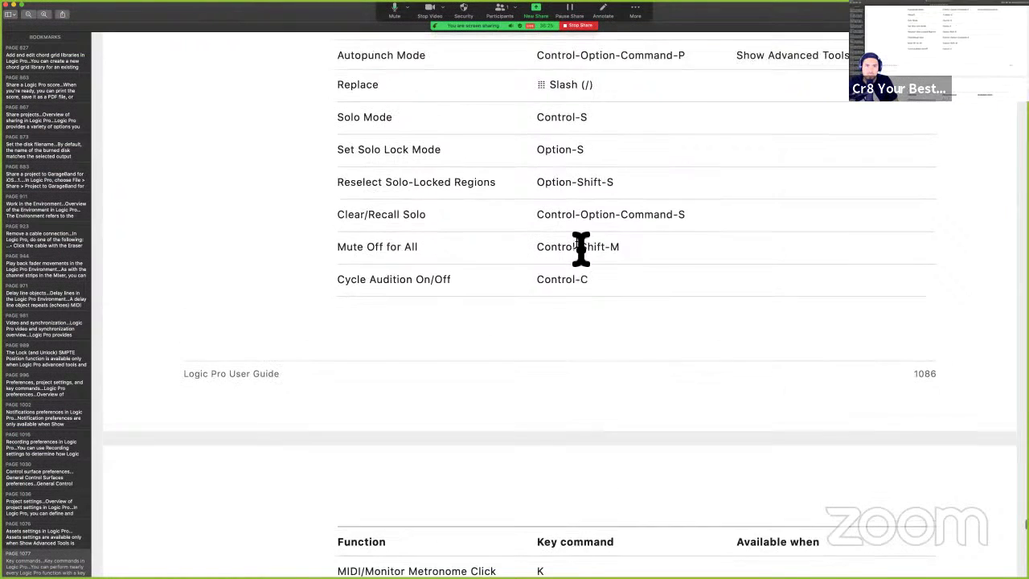
{"action": "scroll", "coordinate": [581, 249], "scroll_direction": "up", "scroll_amount": 3}
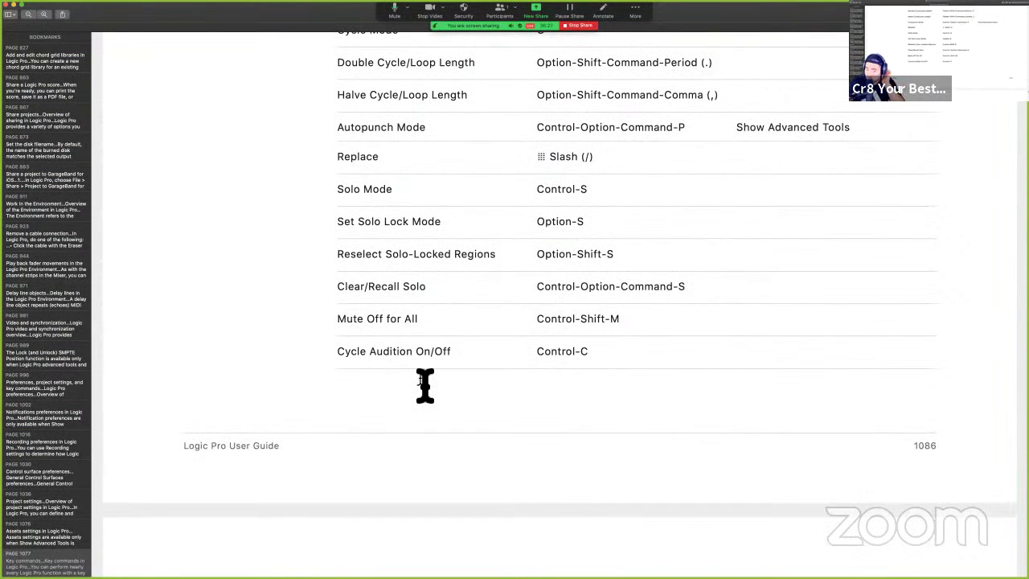
{"action": "scroll", "coordinate": [425, 385], "scroll_direction": "down", "scroll_amount": 1}
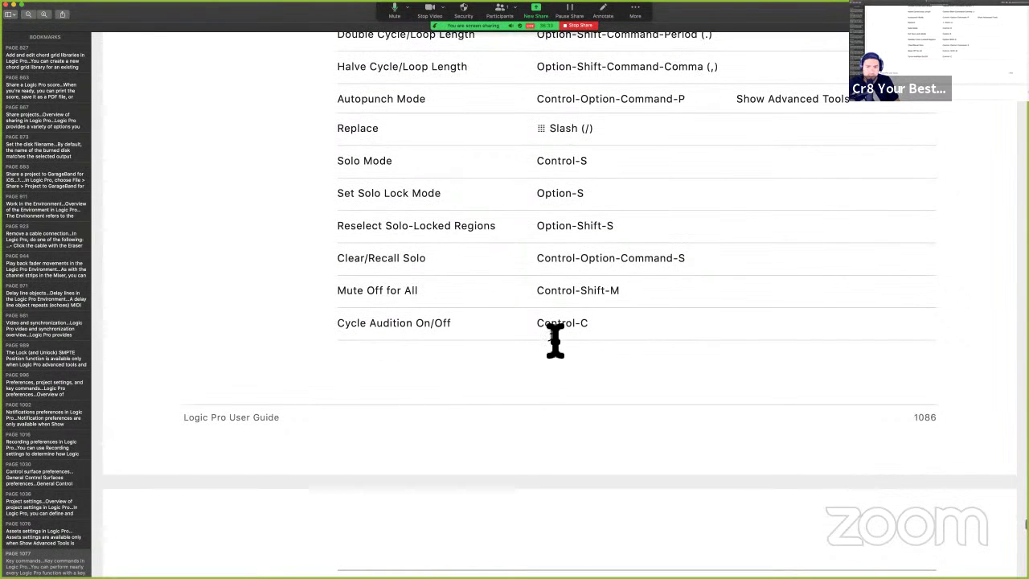
{"action": "scroll", "coordinate": [554, 341], "scroll_direction": "down", "scroll_amount": 4}
- In Logic Pro, search the Key Commands window for cycle with the Customized filter turned off
{"action": "key", "text": "ctrl+Right"}
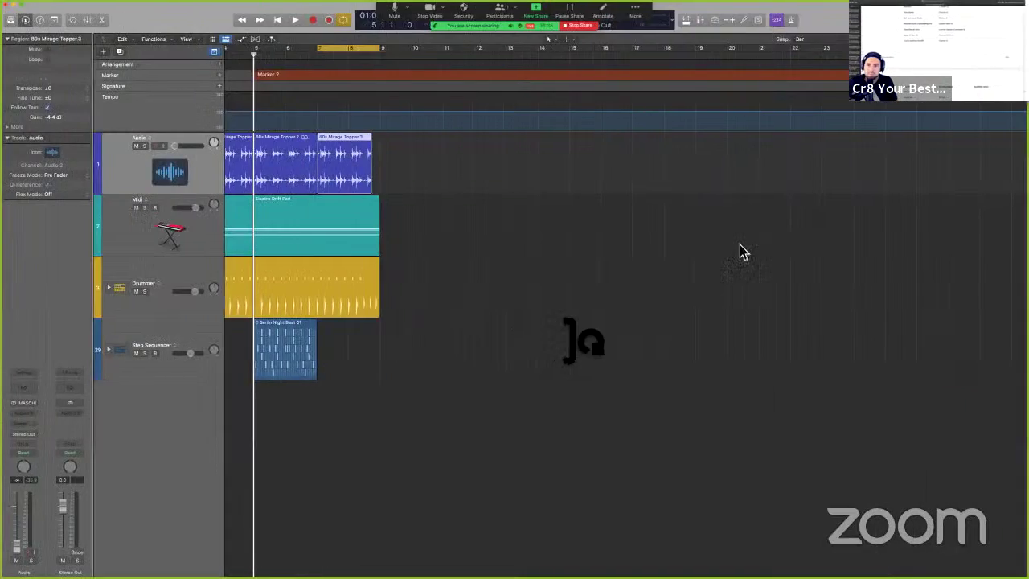
{"action": "key", "text": "alt+k"}
{"action": "left_click_drag", "start_coordinate": [850, 154], "coordinate": [619, 152]}
{"action": "left_click", "coordinate": [895, 167]}
{"action": "type", "text": "cycle"}
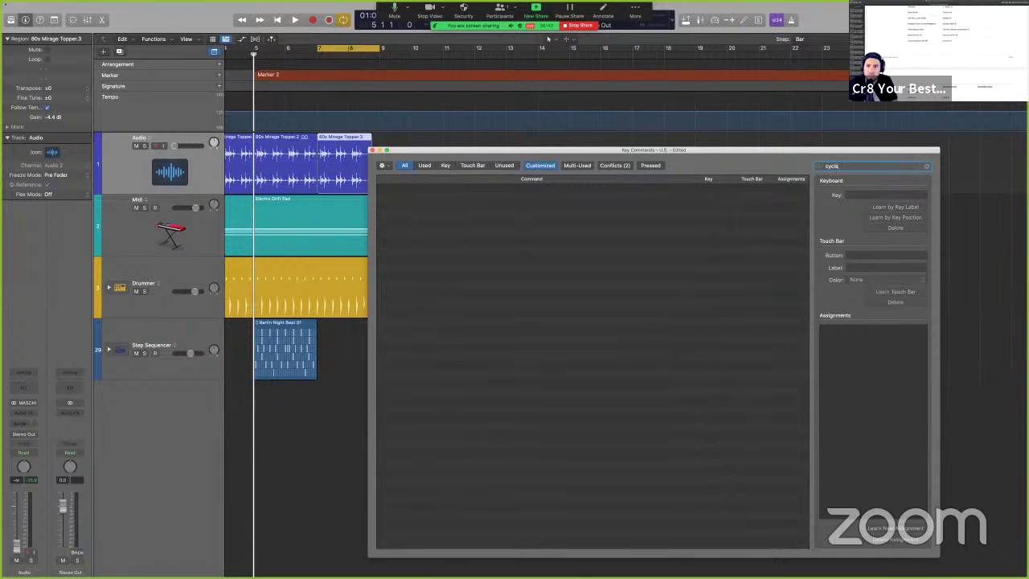
{"action": "key", "text": "ctrl+Left"}
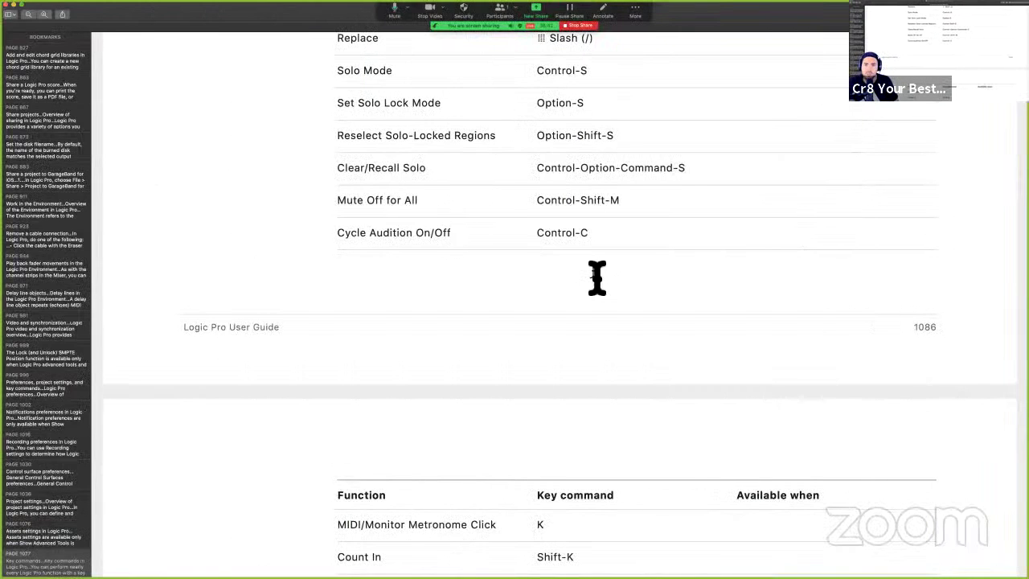
{"action": "key", "text": "ctrl+Right"}
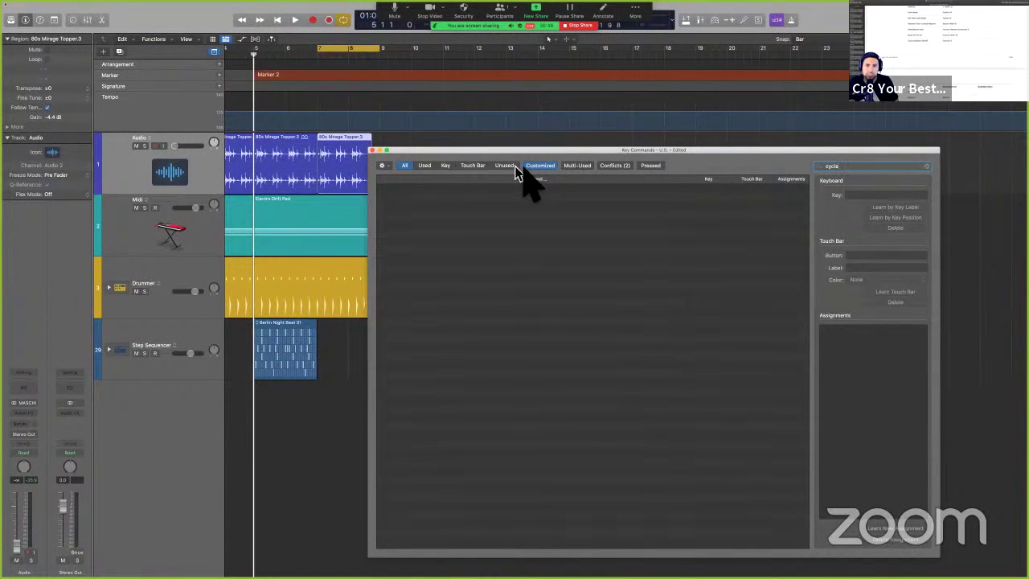
{"action": "left_click", "coordinate": [540, 167]}
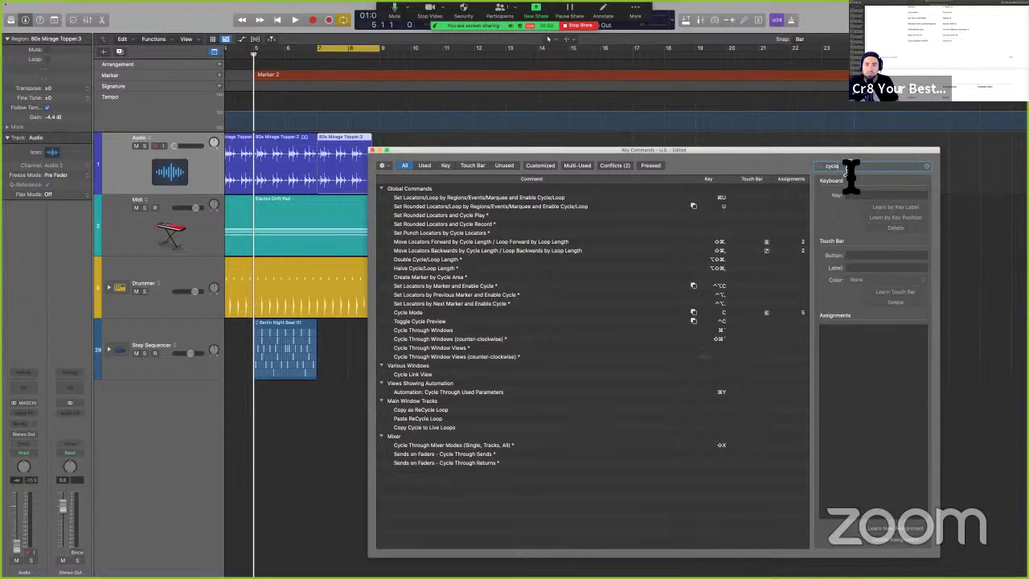
- Search the key commands for cycle au to match the User Guide's Cycle Audition On/Off entry, and highlight that entry in the guide
{"action": "key", "text": "ctrl+Left"}
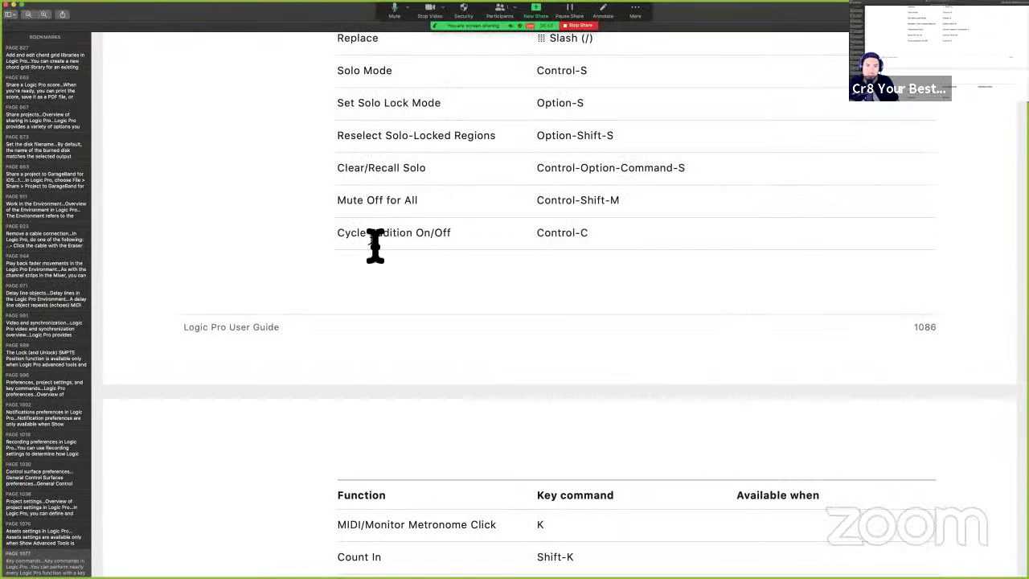
{"action": "key", "text": "ctrl+Right"}
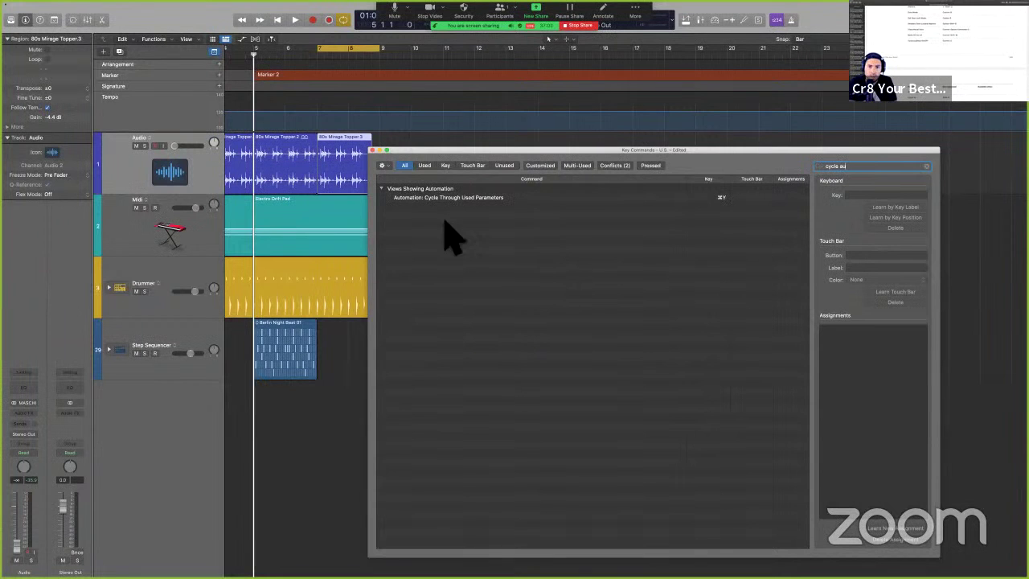
{"action": "key", "text": "BackSpace"}
{"action": "key", "text": "BackSpace"}
{"action": "key", "text": "BackSpace"}
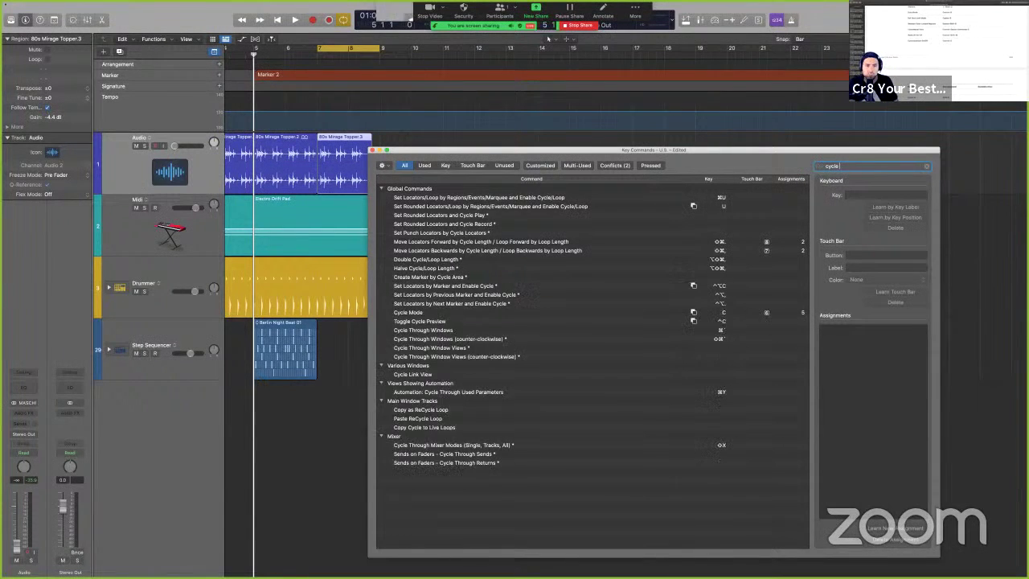
{"action": "key", "text": "ctrl+Left"}
{"action": "key", "text": "ctrl+Right"}
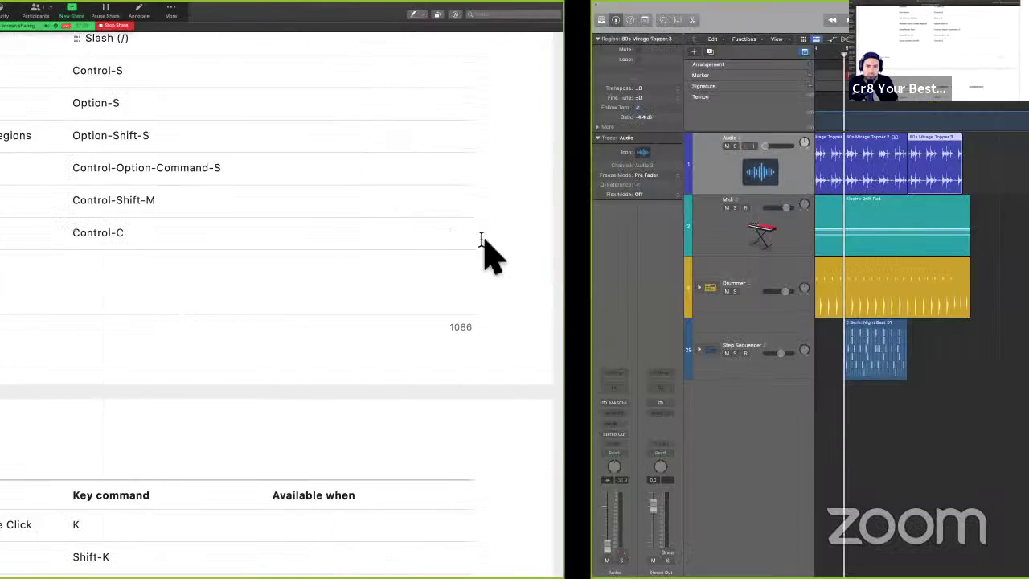
{"action": "key", "text": "ctrl+Left"}
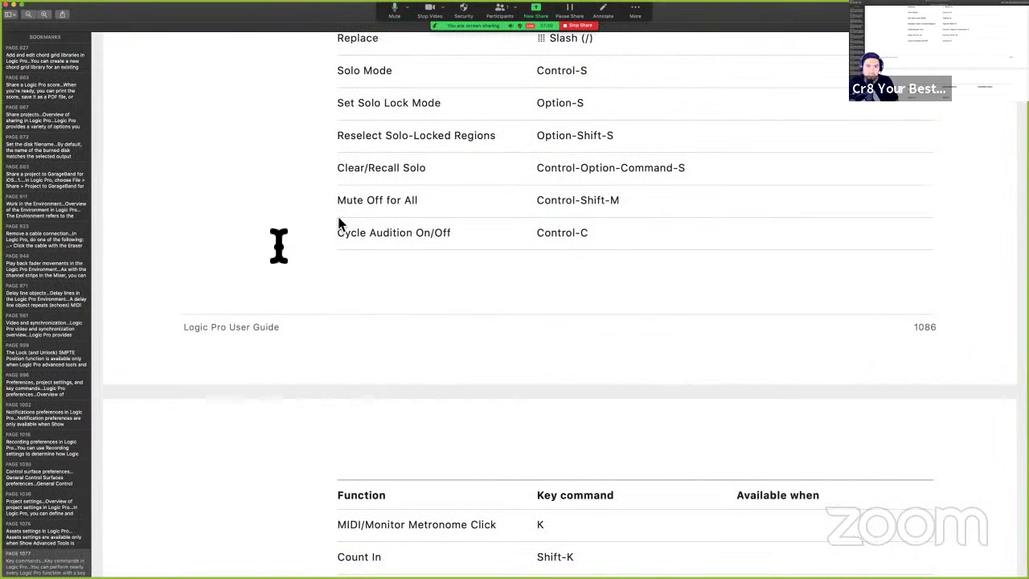
{"action": "triple_click", "coordinate": [424, 233]}
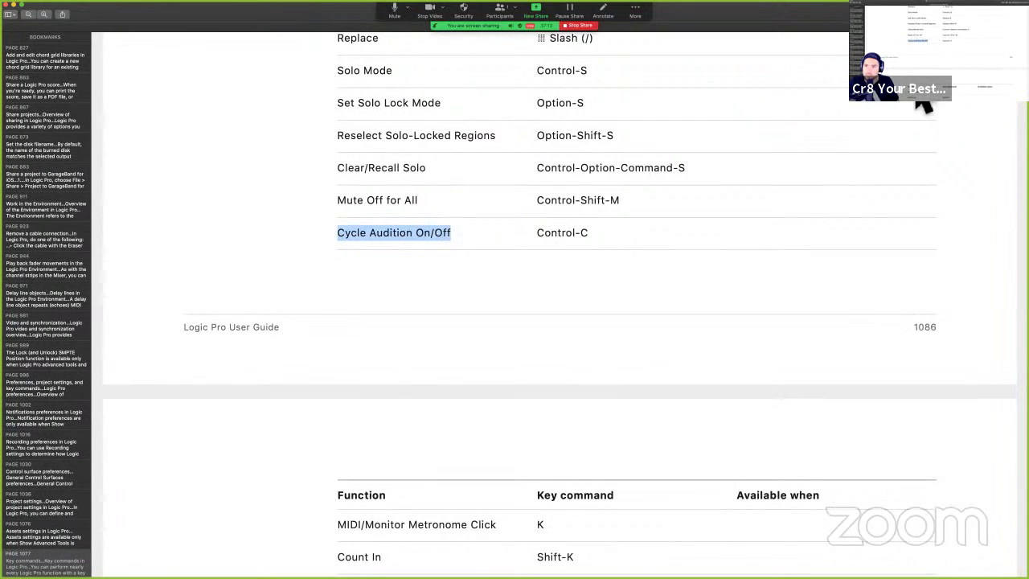
{"action": "key", "text": "ctrl+super+s"}
- In Logic Pro, search the key commands for capture, assign Shift-Command-R to Capture as Recording and Play, and move the window aside
{"action": "key", "text": "ctrl+Right"}
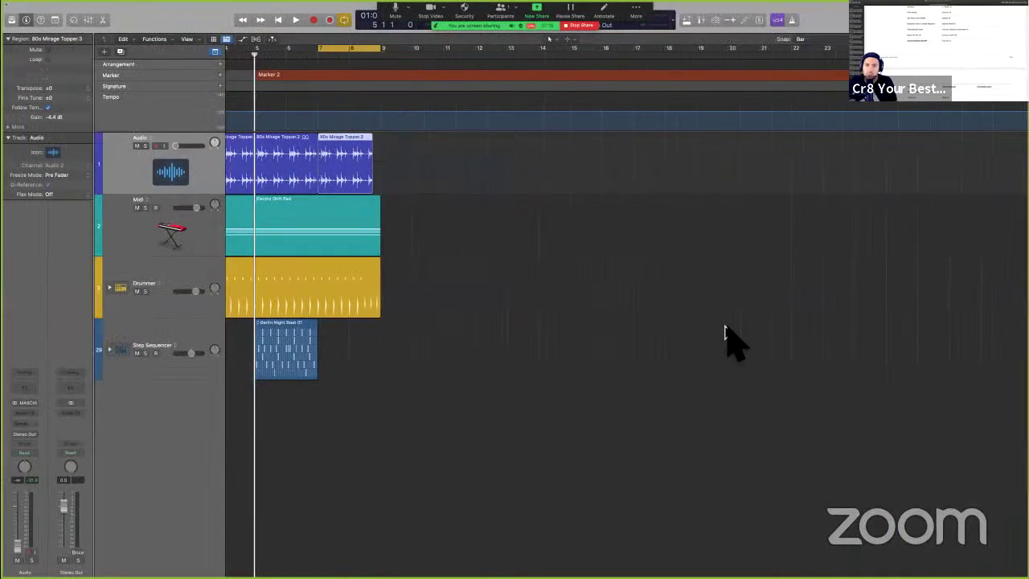
{"action": "key", "text": "alt+k"}
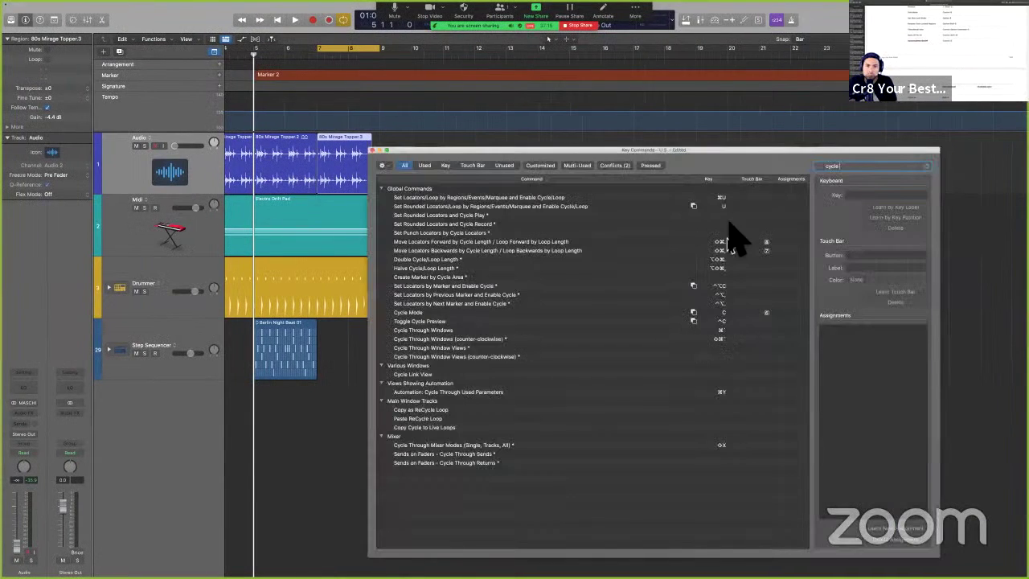
{"action": "double_click", "coordinate": [872, 167]}
{"action": "type", "text": "ca"}
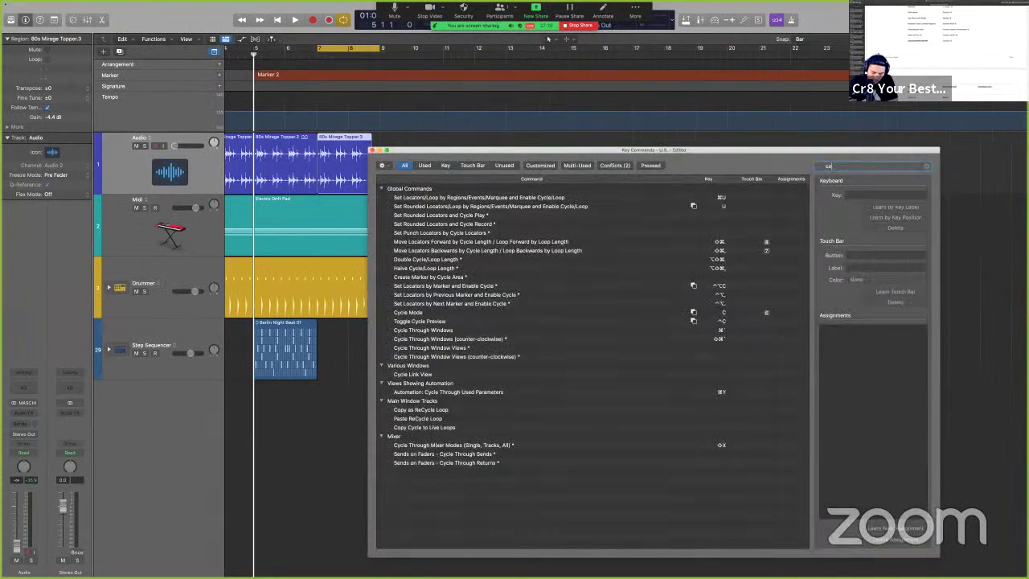
{"action": "type", "text": "pture"}
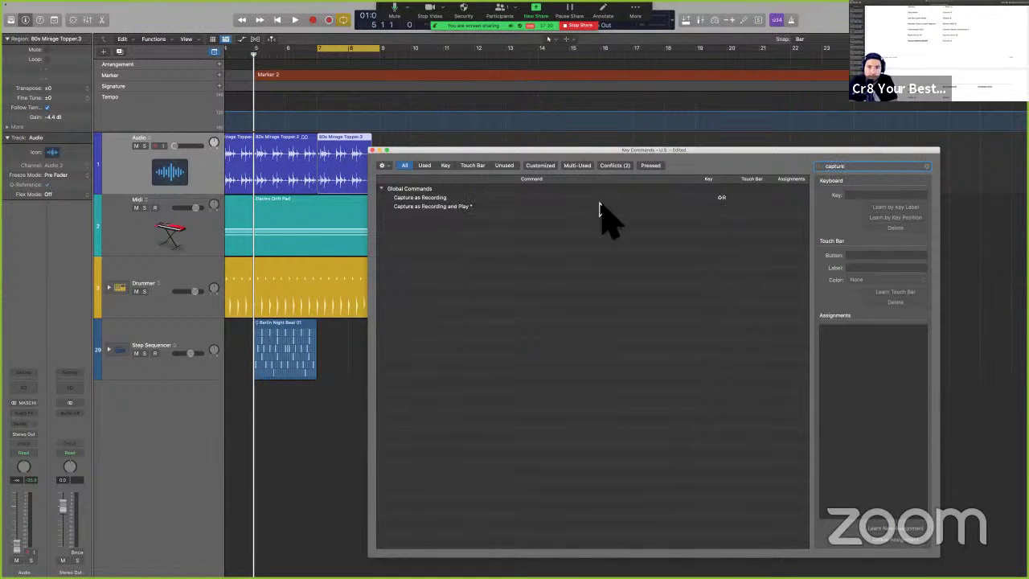
{"action": "left_click", "coordinate": [598, 207]}
{"action": "left_click", "coordinate": [896, 207]}
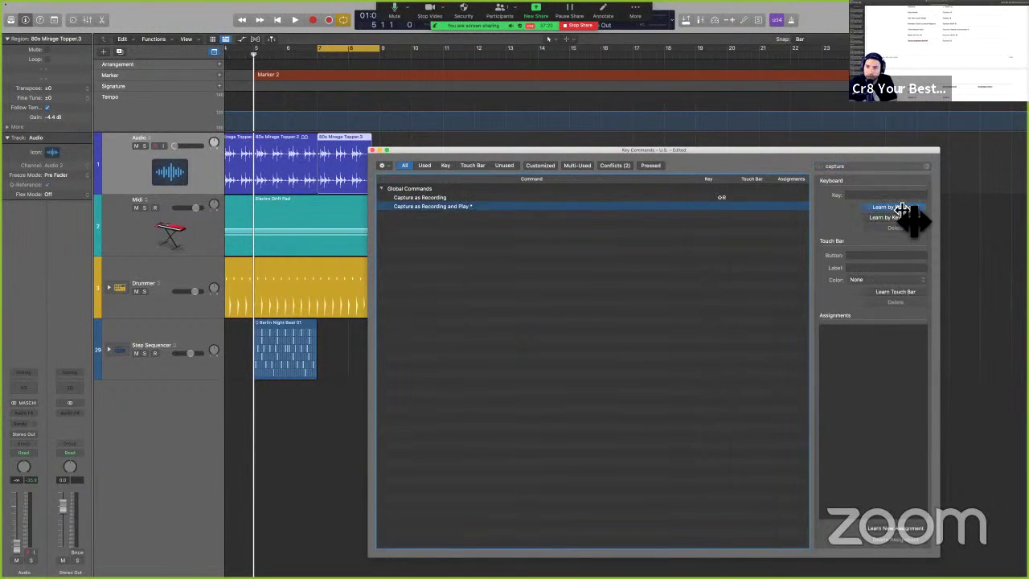
{"action": "key", "text": "super+shift+r"}
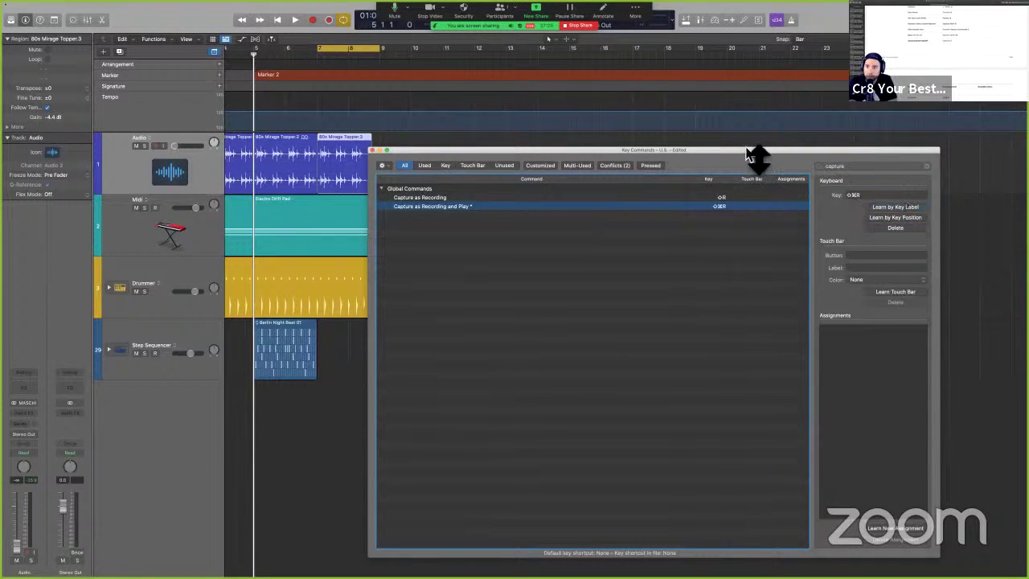
{"action": "left_click_drag", "start_coordinate": [752, 153], "coordinate": [863, 145]}
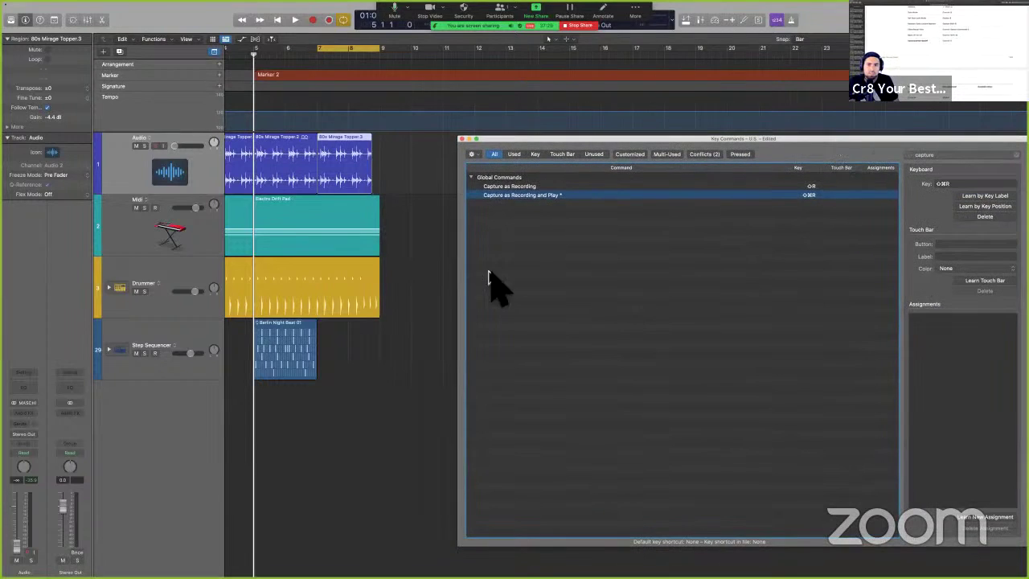
{"action": "left_click", "coordinate": [380, 354]}
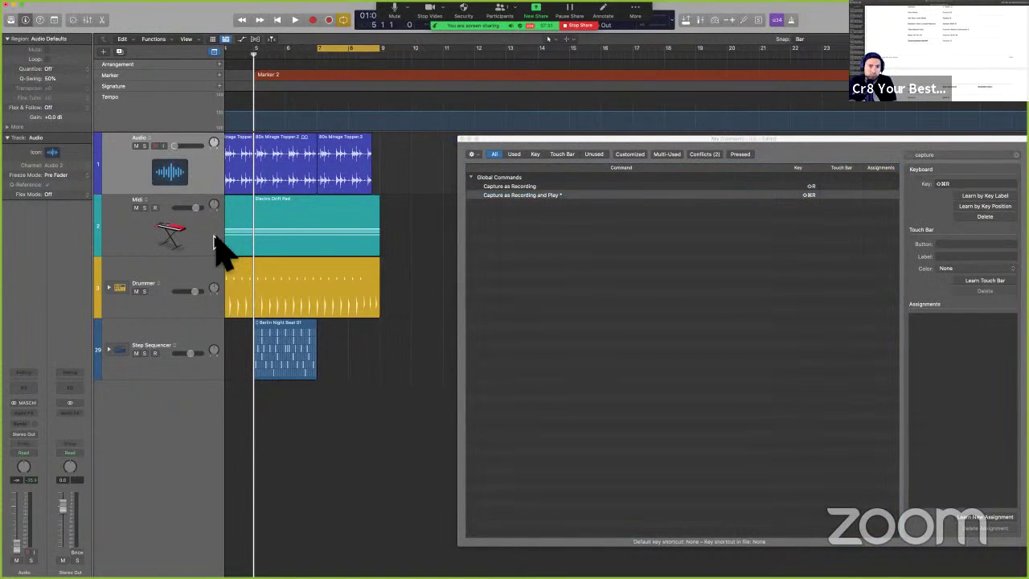
- Select the Midi track, place the playhead at bar 10, and run Capture as Recording and Play on the notes just played
{"action": "left_click", "coordinate": [215, 241]}
{"action": "left_click", "coordinate": [411, 58]}
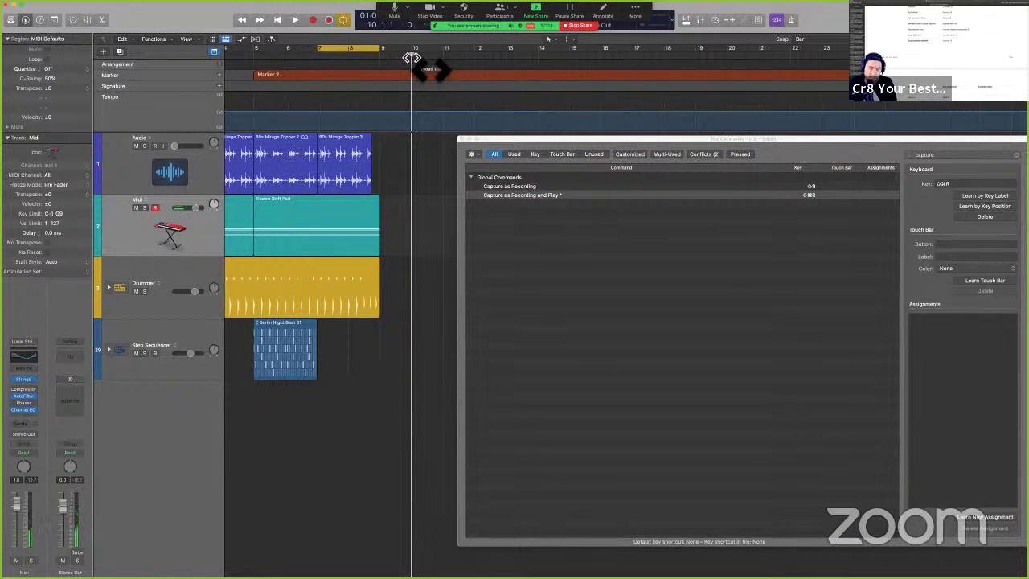
{"action": "key", "text": "shift+super+r"}
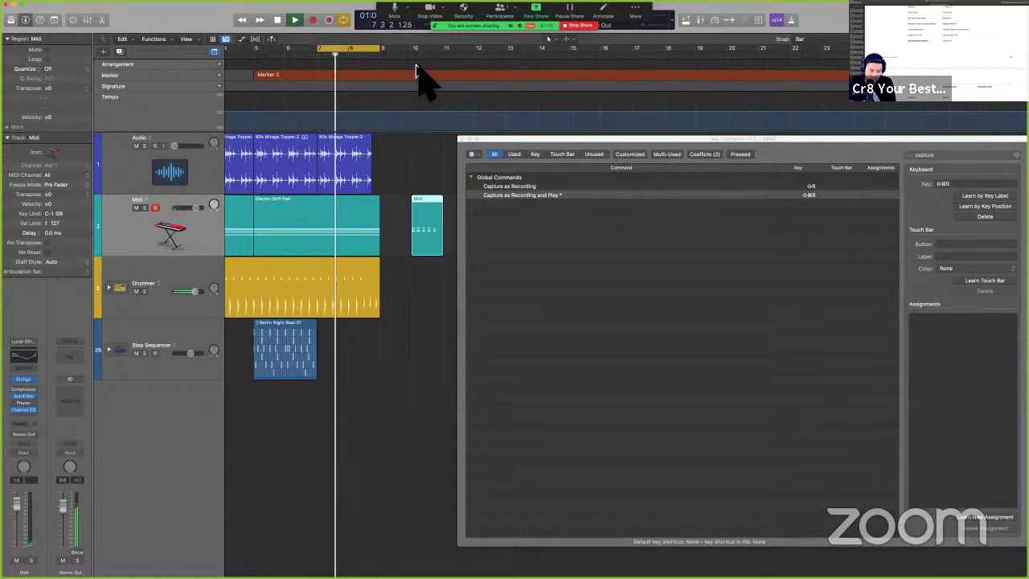
- Turn Cycle mode off and delete the captured MIDI region at bar 10 on the Midi track
{"action": "key", "text": "c"}
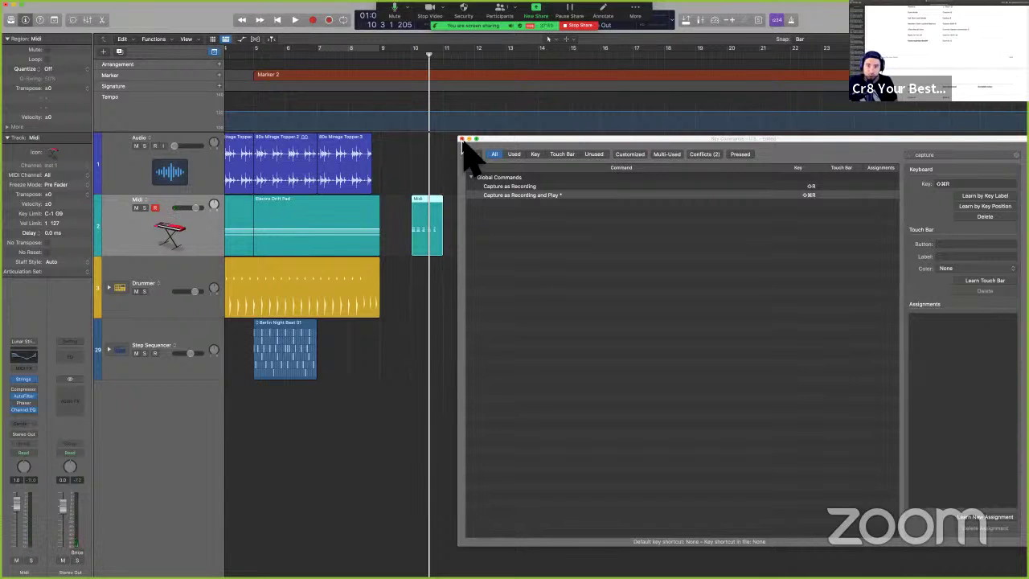
{"action": "left_click", "coordinate": [434, 229]}
{"action": "key", "text": "Delete"}
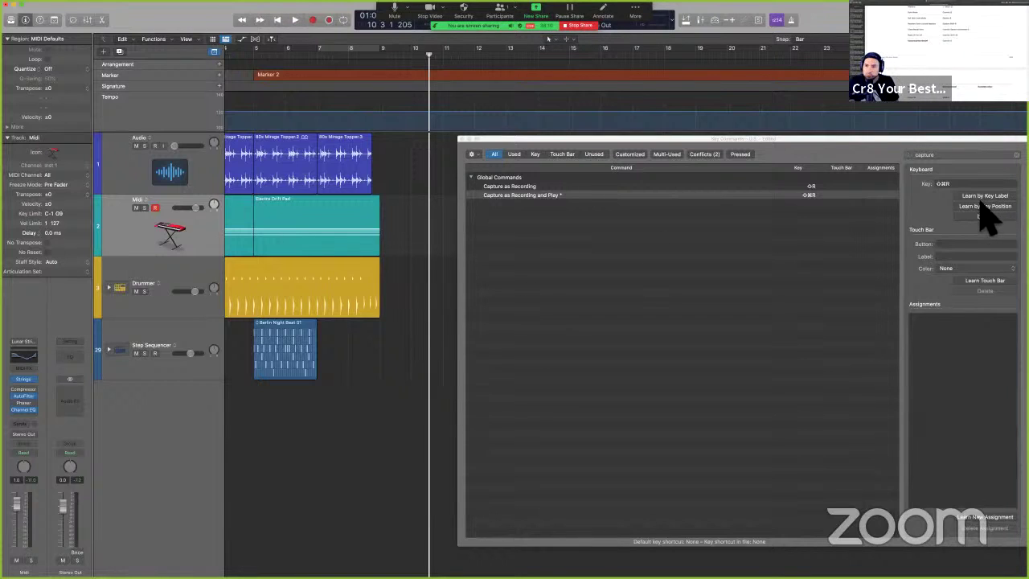
- Switch to the User Guide and look back through the key commands chapter for the pages on assigning, searching and browsing key commands
{"action": "key", "text": "ctrl+Left"}
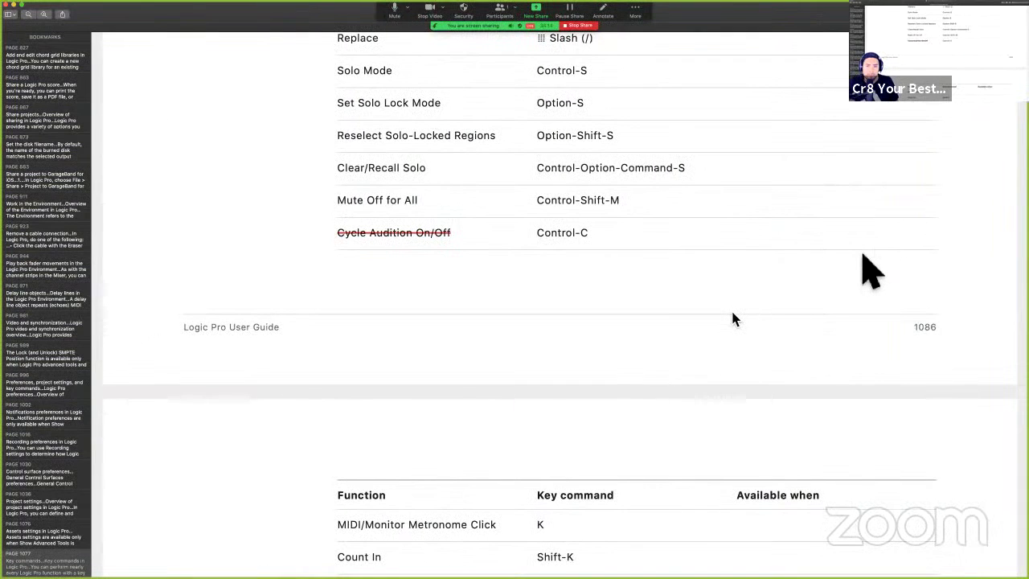
{"action": "scroll", "coordinate": [732, 319], "scroll_direction": "up", "scroll_amount": 20}
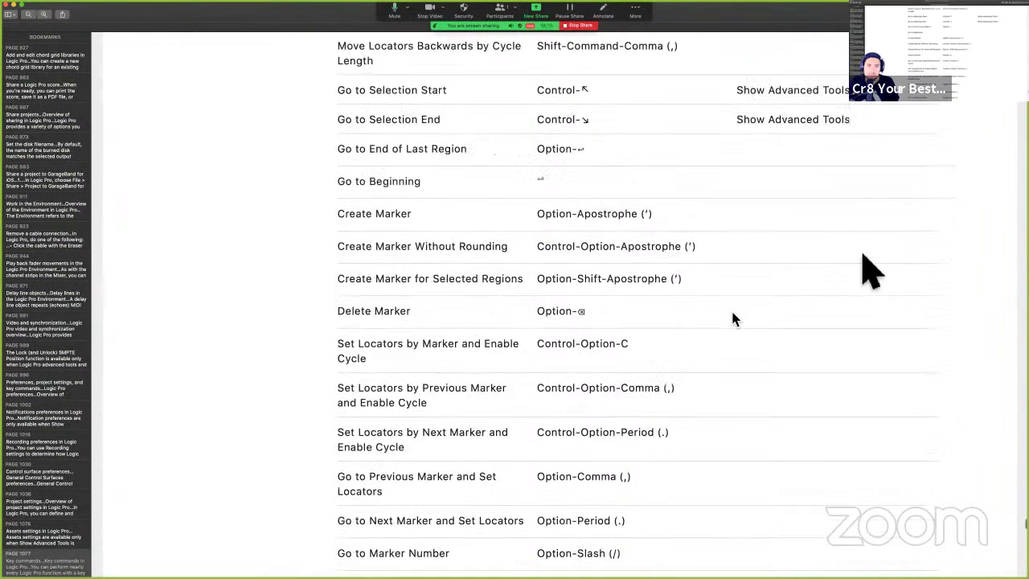
{"action": "scroll", "coordinate": [731, 318], "scroll_direction": "up", "scroll_amount": 15}
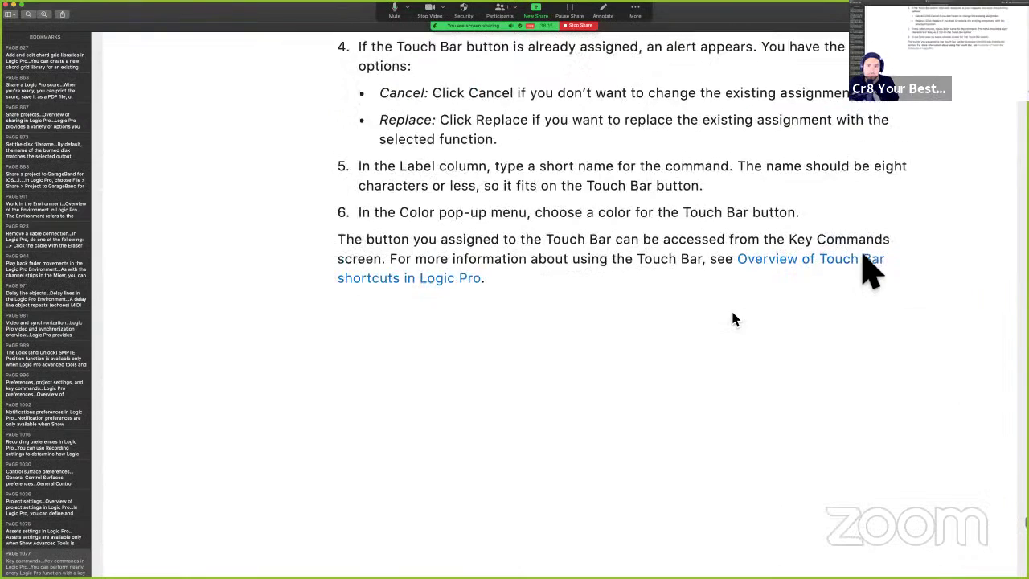
{"action": "scroll", "coordinate": [732, 318], "scroll_direction": "up", "scroll_amount": 5}
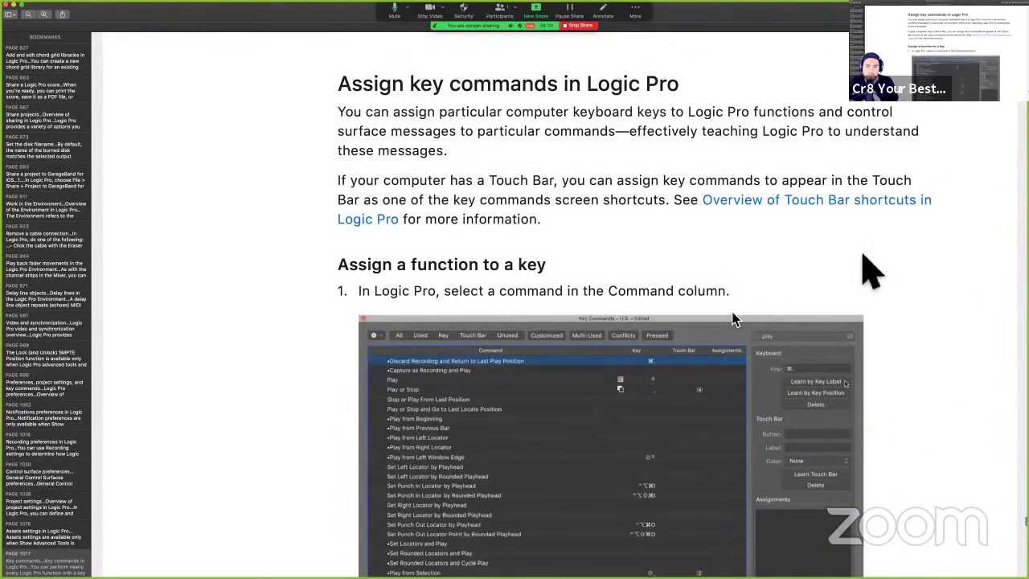
{"action": "scroll", "coordinate": [733, 320], "scroll_direction": "up", "scroll_amount": 1}
{"action": "scroll", "coordinate": [732, 320], "scroll_direction": "down", "scroll_amount": 1}
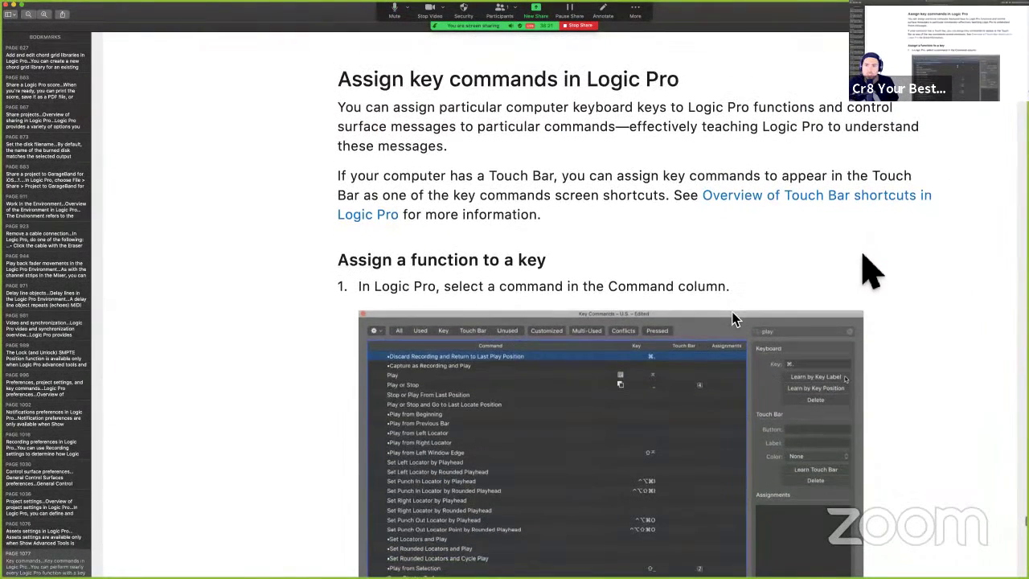
{"action": "scroll", "coordinate": [731, 319], "scroll_direction": "up", "scroll_amount": 5}
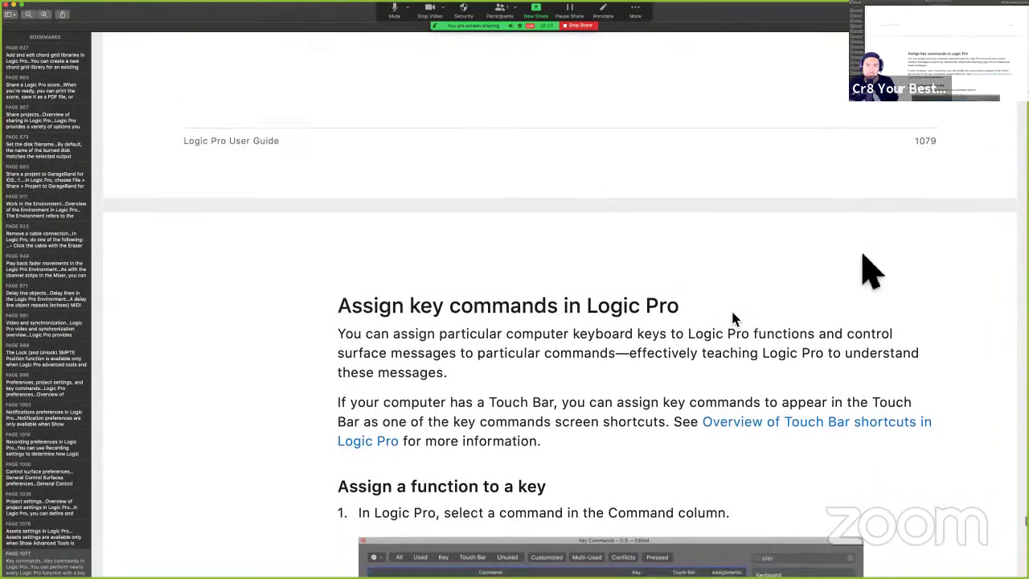
{"action": "scroll", "coordinate": [732, 318], "scroll_direction": "up", "scroll_amount": 10}
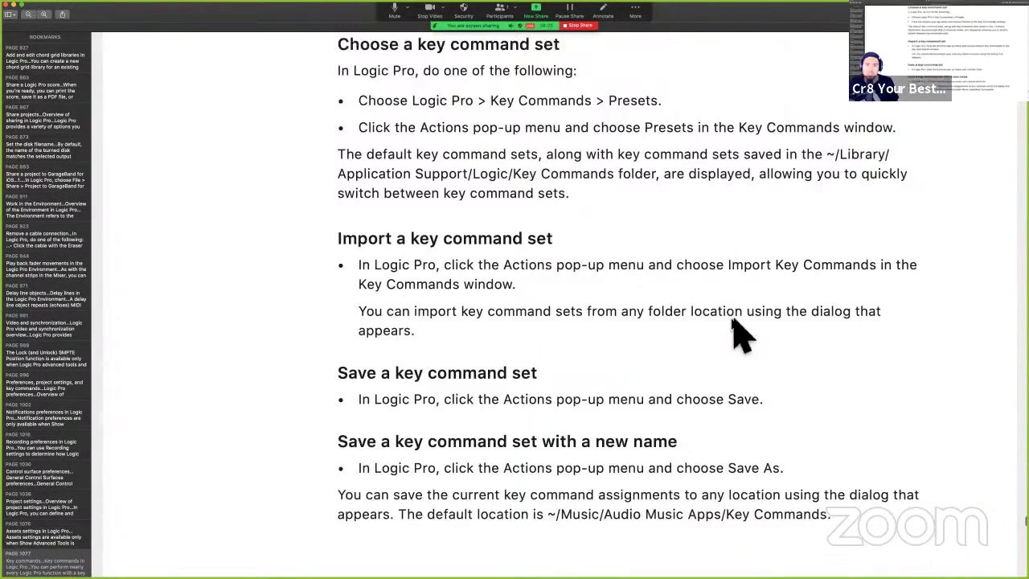
{"action": "scroll", "coordinate": [740, 333], "scroll_direction": "up", "scroll_amount": 8}
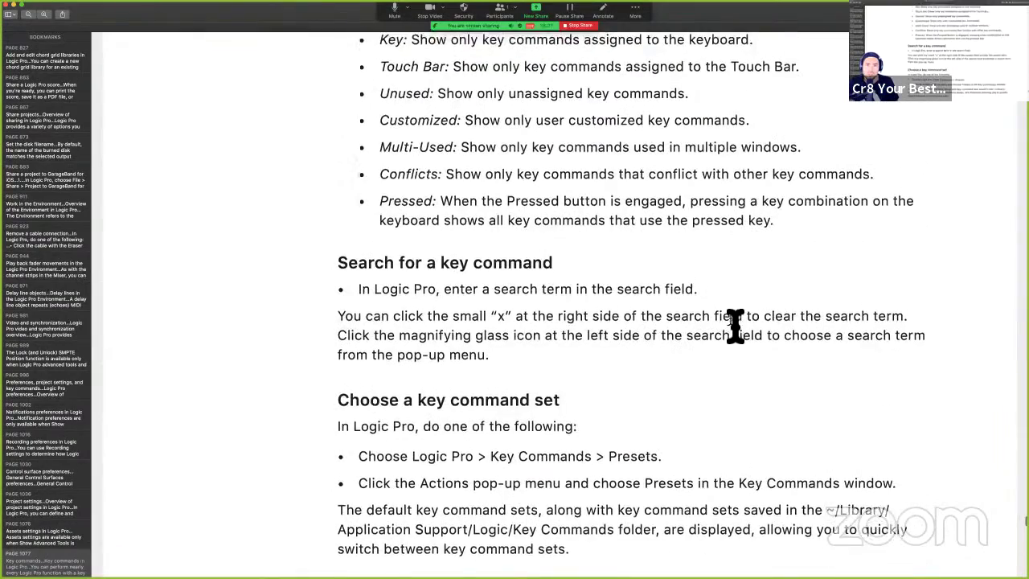
{"action": "scroll", "coordinate": [736, 325], "scroll_direction": "down", "scroll_amount": 7}
{"action": "scroll", "coordinate": [738, 297], "scroll_direction": "up", "scroll_amount": 4}
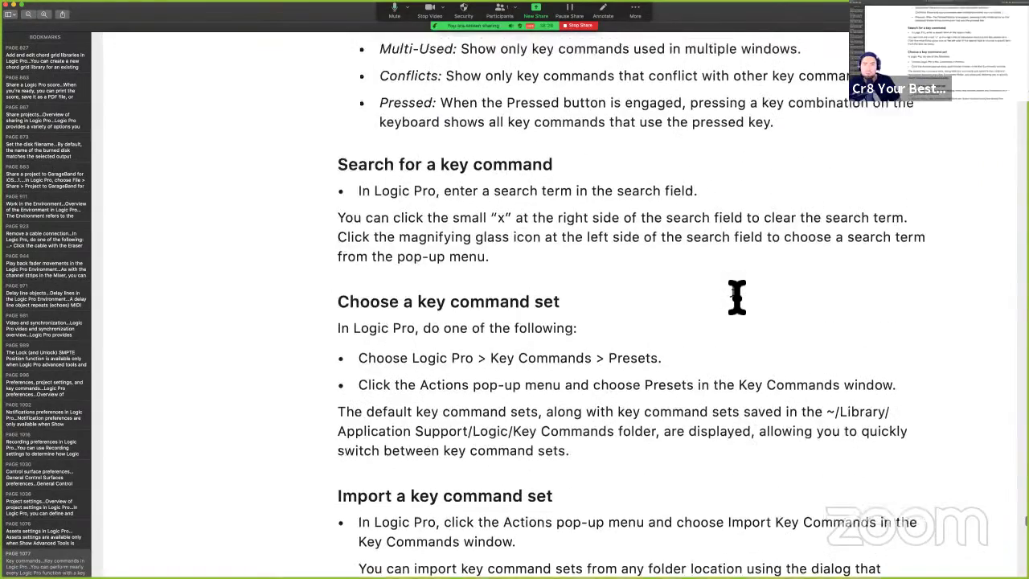
{"action": "scroll", "coordinate": [737, 296], "scroll_direction": "up", "scroll_amount": 13}
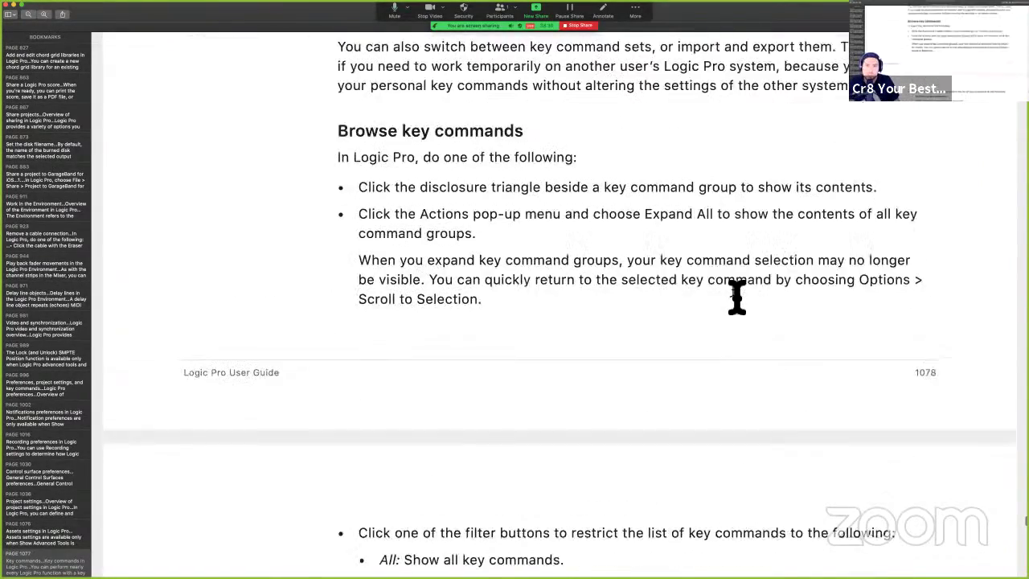
{"action": "scroll", "coordinate": [737, 296], "scroll_direction": "up", "scroll_amount": 8}
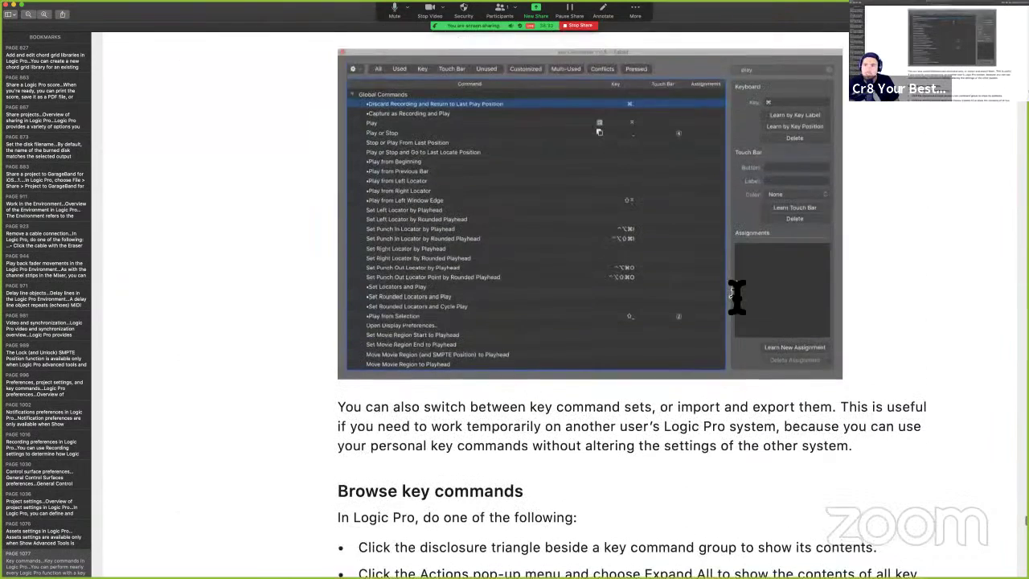
- Read through the guide from Browse key commands to Assign a function to the Touch Bar, checking the Learn by Key Label instructions
{"action": "scroll", "coordinate": [737, 297], "scroll_direction": "down", "scroll_amount": 1}
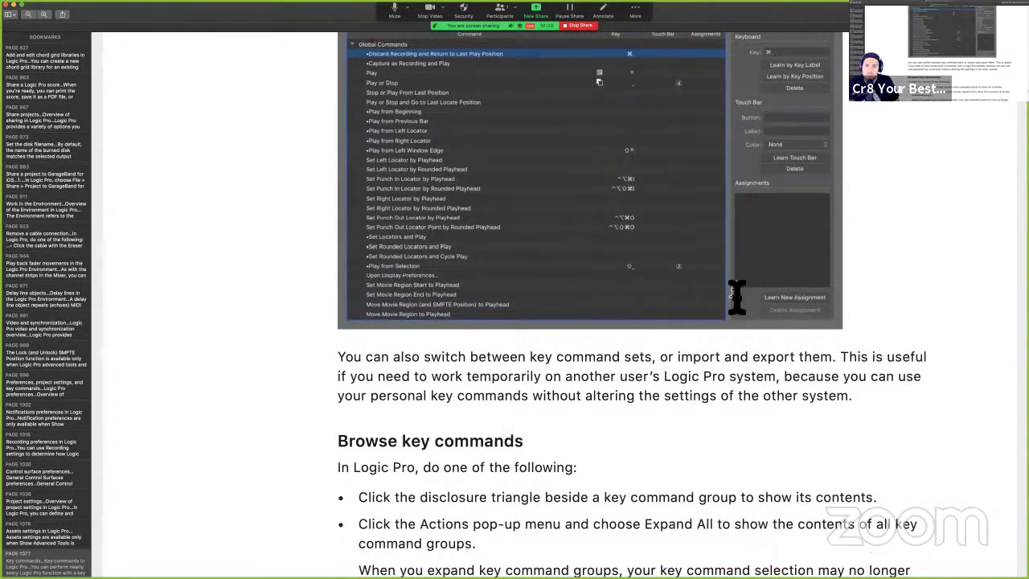
{"action": "scroll", "coordinate": [737, 296], "scroll_direction": "down", "scroll_amount": 7}
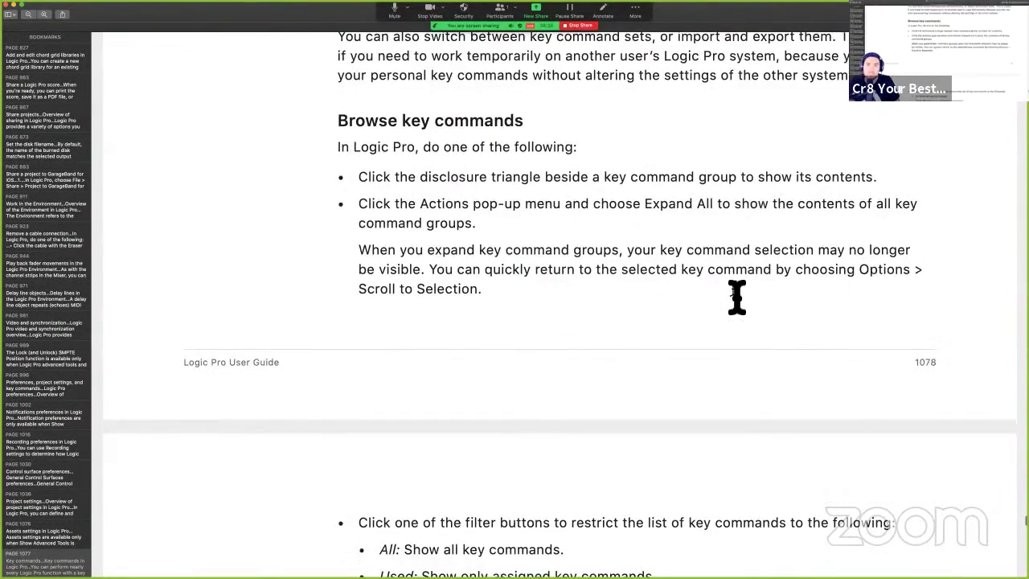
{"action": "scroll", "coordinate": [737, 297], "scroll_direction": "up", "scroll_amount": 4}
{"action": "scroll", "coordinate": [738, 297], "scroll_direction": "down", "scroll_amount": 8}
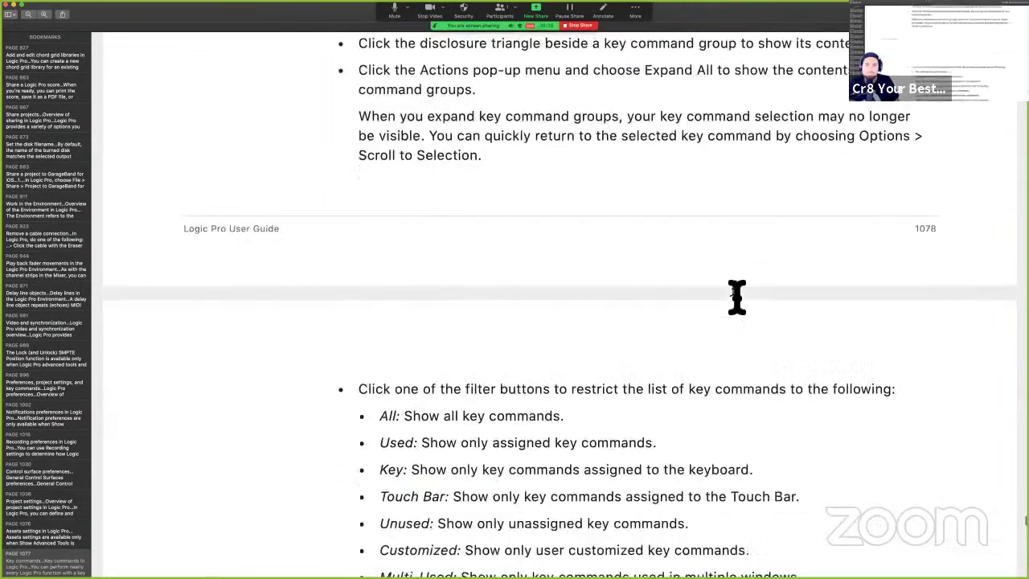
{"action": "scroll", "coordinate": [737, 297], "scroll_direction": "down", "scroll_amount": 16}
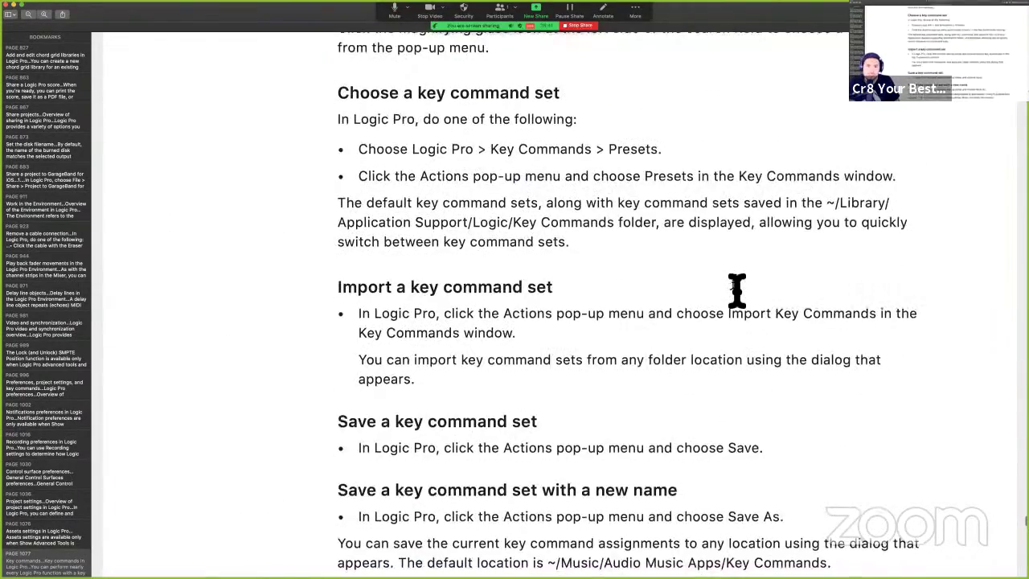
{"action": "scroll", "coordinate": [737, 290], "scroll_direction": "down", "scroll_amount": 9}
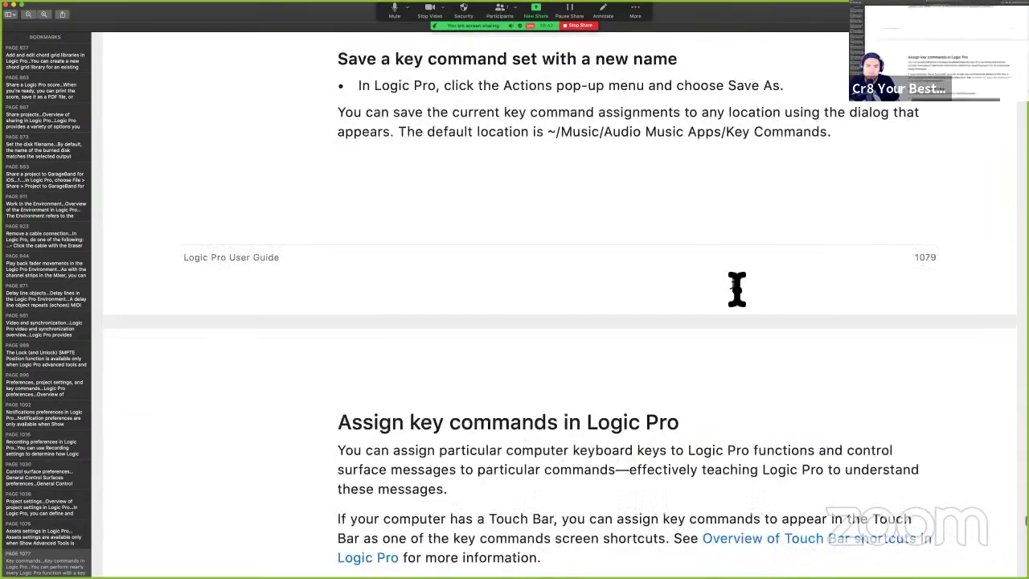
{"action": "scroll", "coordinate": [738, 290], "scroll_direction": "down", "scroll_amount": 14}
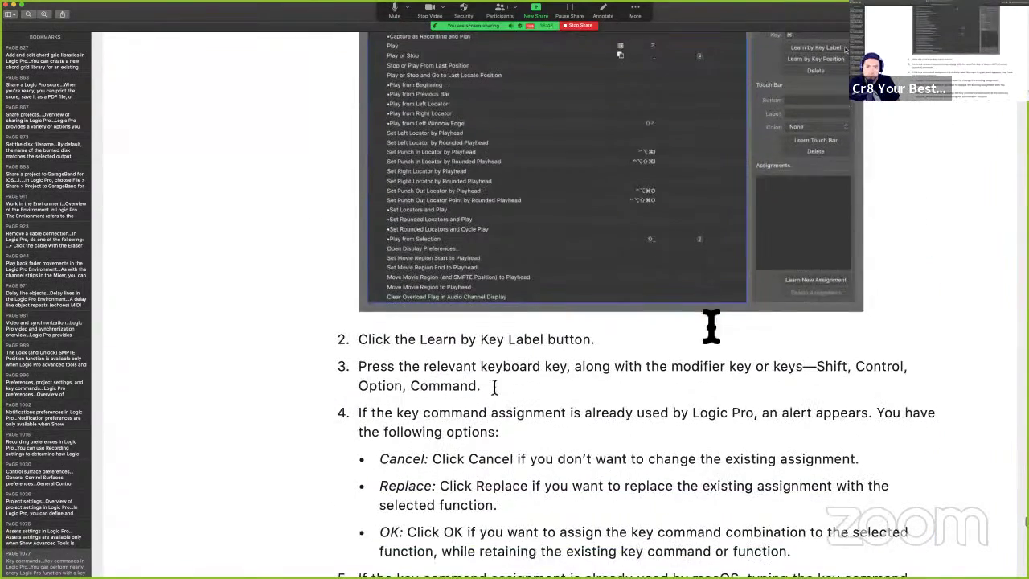
{"action": "scroll", "coordinate": [530, 354], "scroll_direction": "down", "scroll_amount": 3}
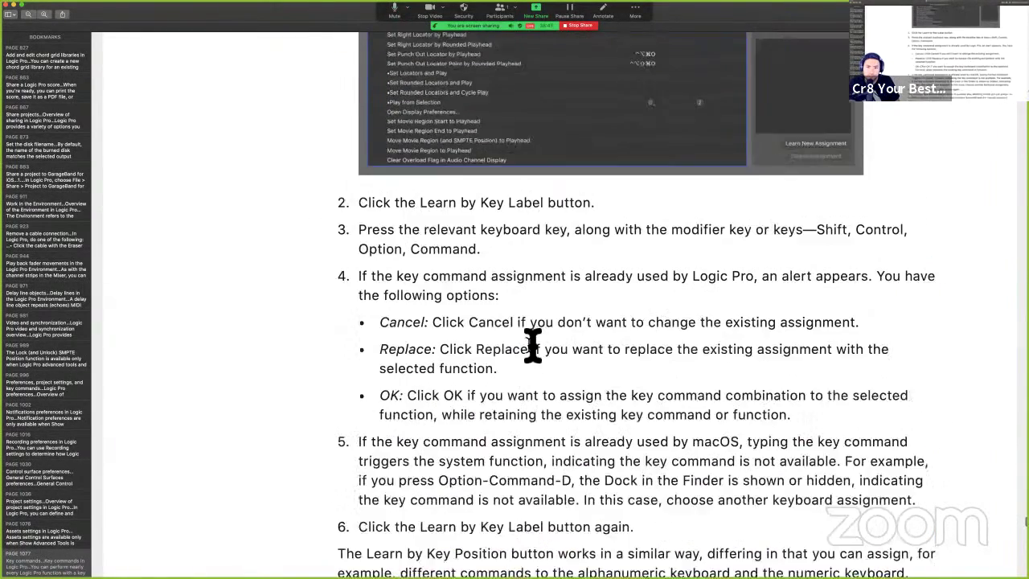
{"action": "scroll", "coordinate": [533, 345], "scroll_direction": "down", "scroll_amount": 10}
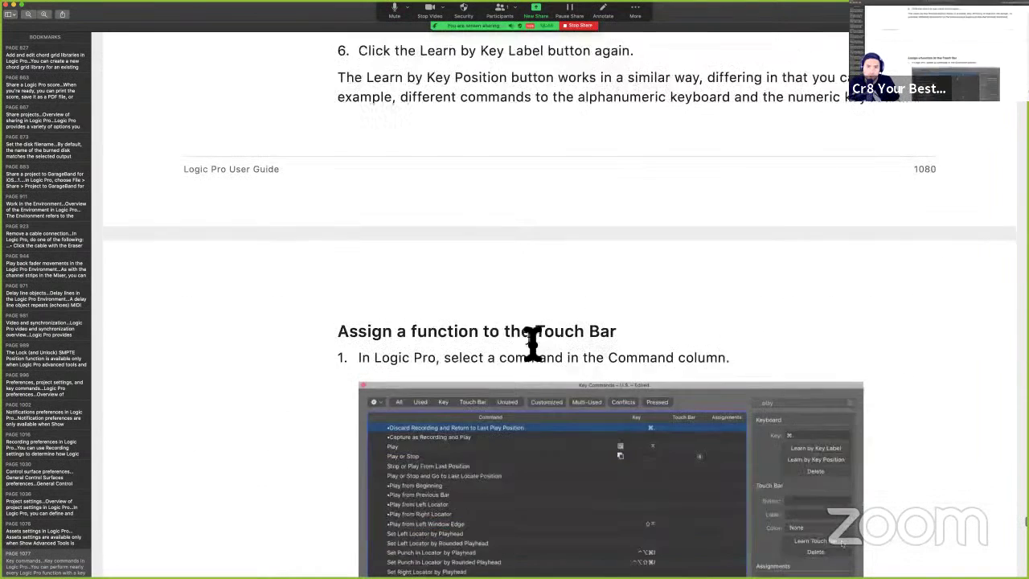
{"action": "scroll", "coordinate": [533, 346], "scroll_direction": "down", "scroll_amount": 2}
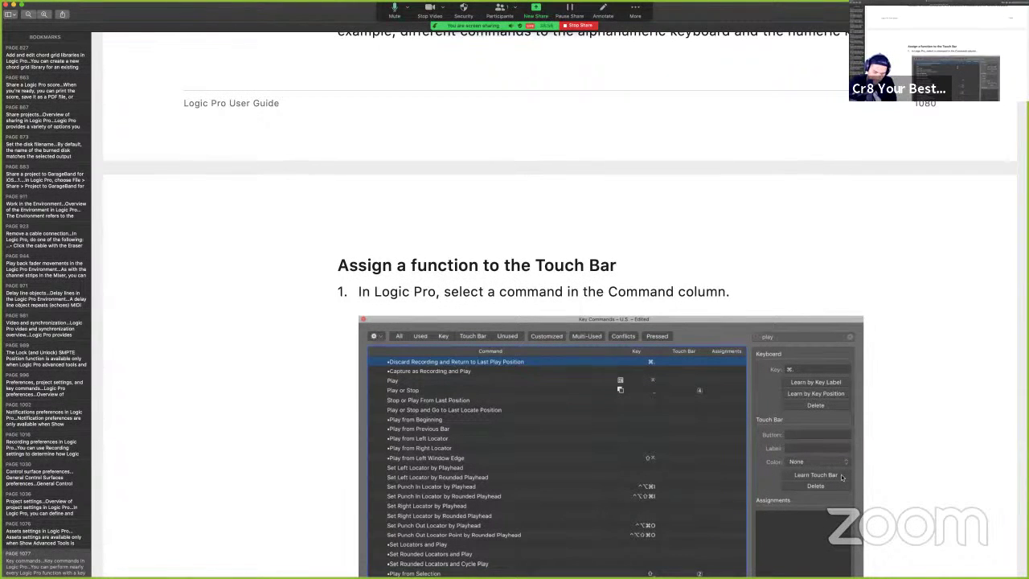
- Search the User Guide for learn by key position and open the page 1080 match down to its Learn by Key Position paragraph
{"action": "type", "text": "k"}
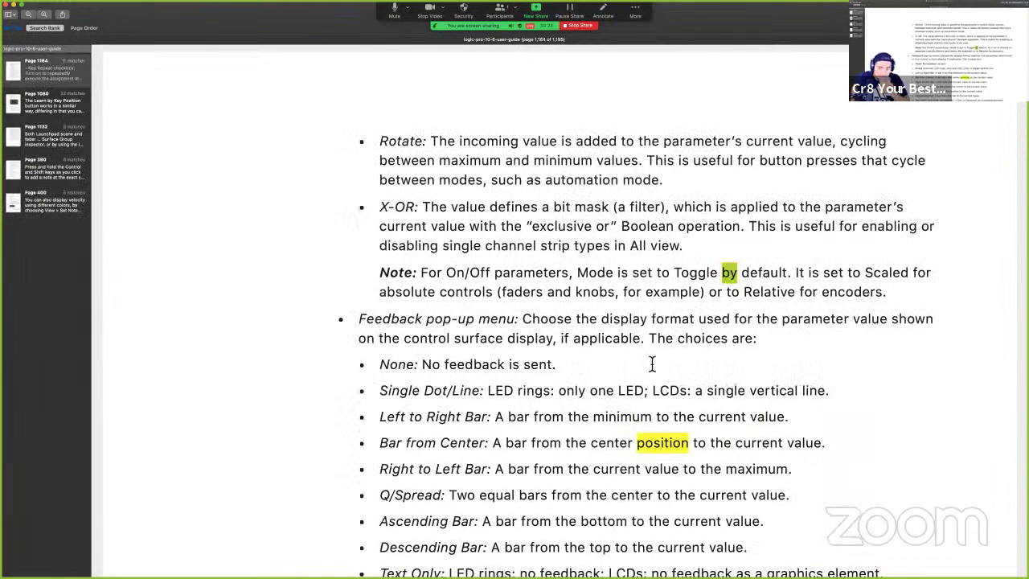
{"action": "left_click", "coordinate": [66, 102]}
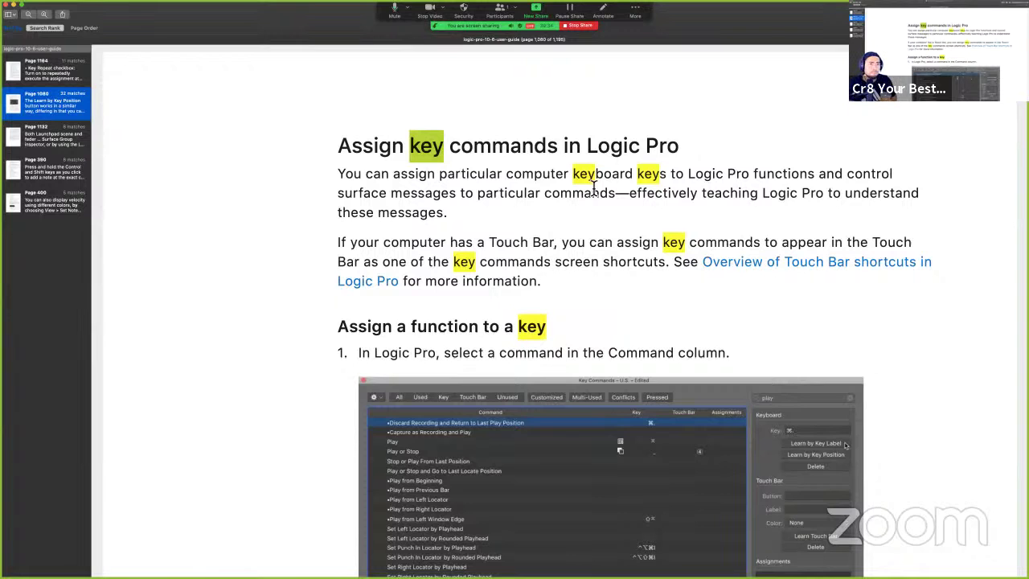
{"action": "scroll", "coordinate": [593, 187], "scroll_direction": "down", "scroll_amount": 5}
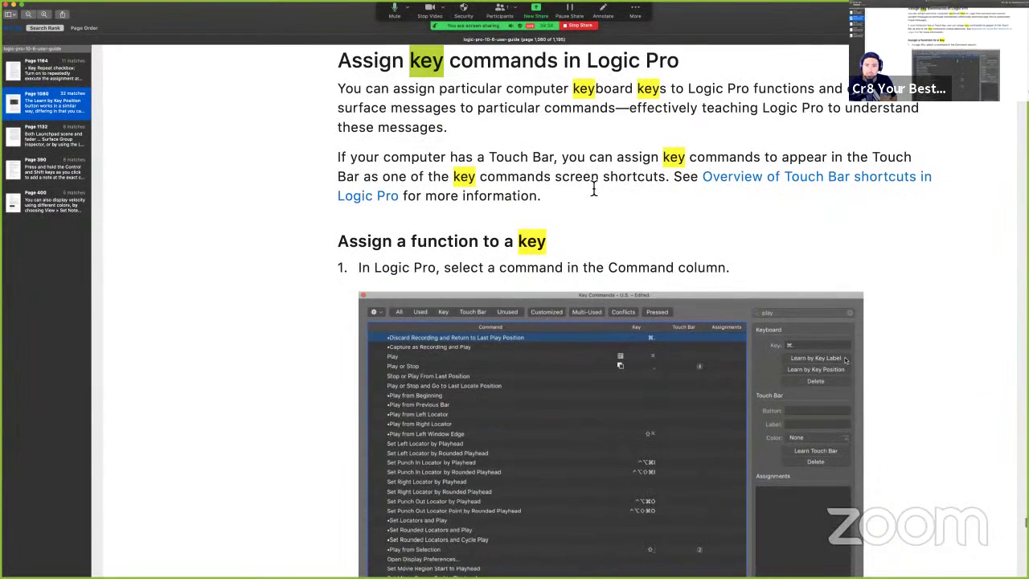
{"action": "scroll", "coordinate": [593, 187], "scroll_direction": "down", "scroll_amount": 5}
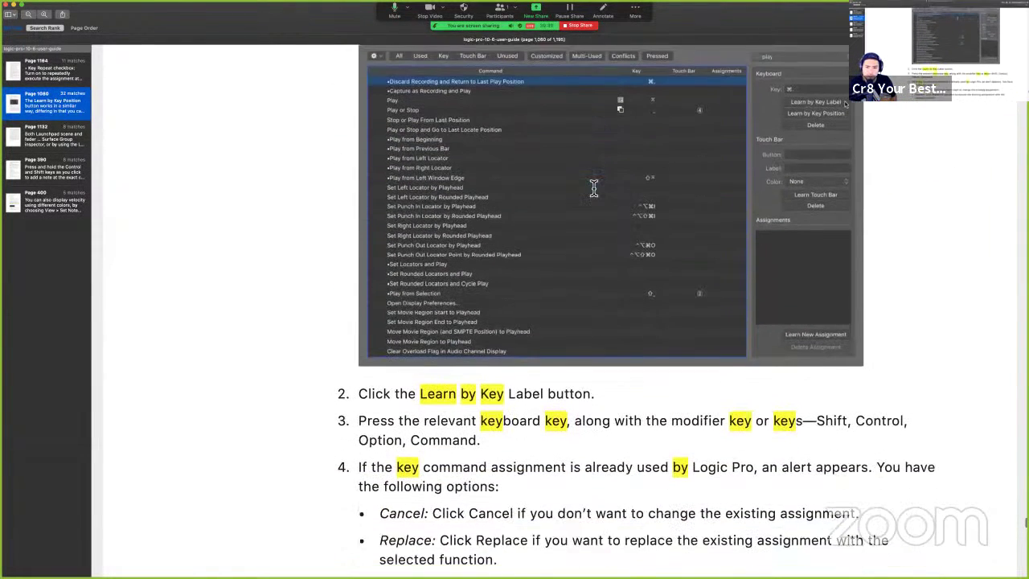
{"action": "scroll", "coordinate": [593, 187], "scroll_direction": "down", "scroll_amount": 8}
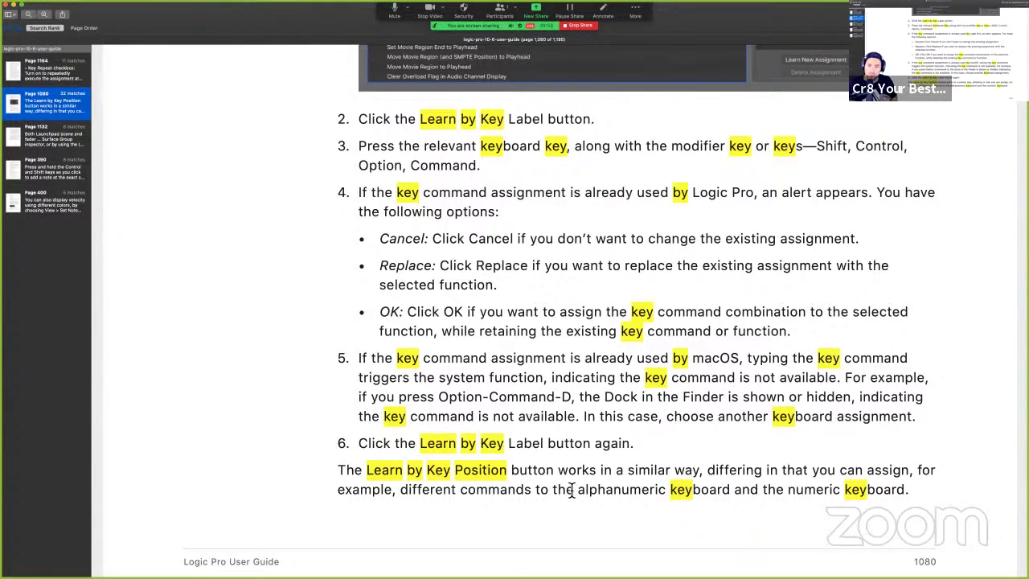
- Select the text about the alphanumeric and numeric keyboard, and review the page's steps for assigning a function to a key
{"action": "left_click_drag", "start_coordinate": [573, 491], "coordinate": [922, 493]}
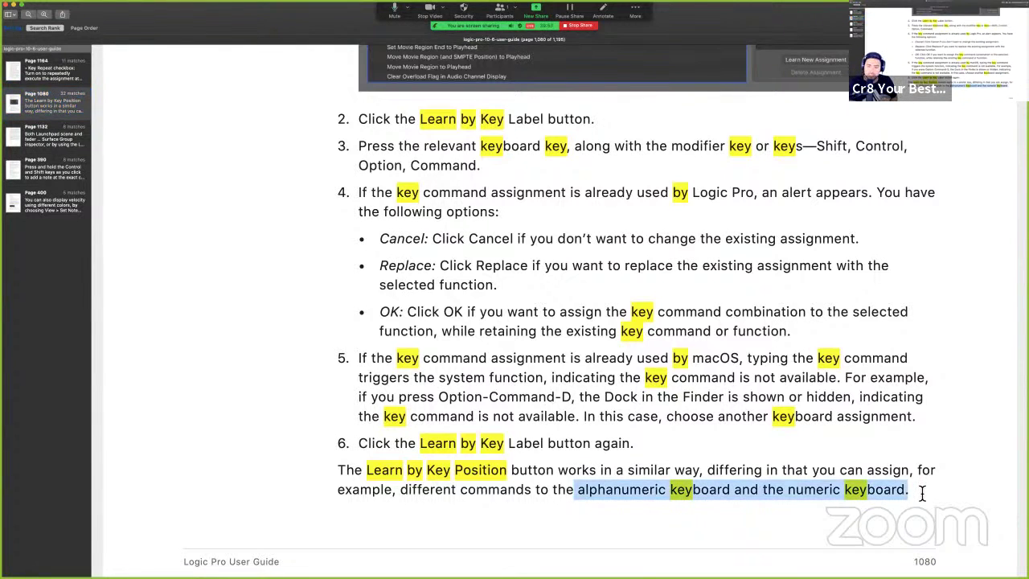
{"action": "scroll", "coordinate": [922, 493], "scroll_direction": "down", "scroll_amount": 5}
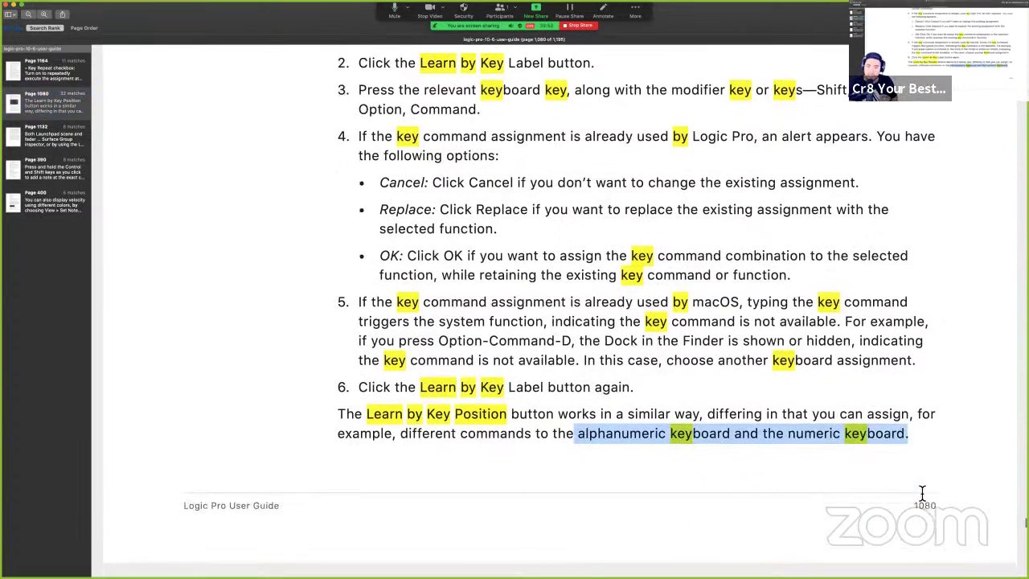
{"action": "scroll", "coordinate": [922, 493], "scroll_direction": "down", "scroll_amount": 2}
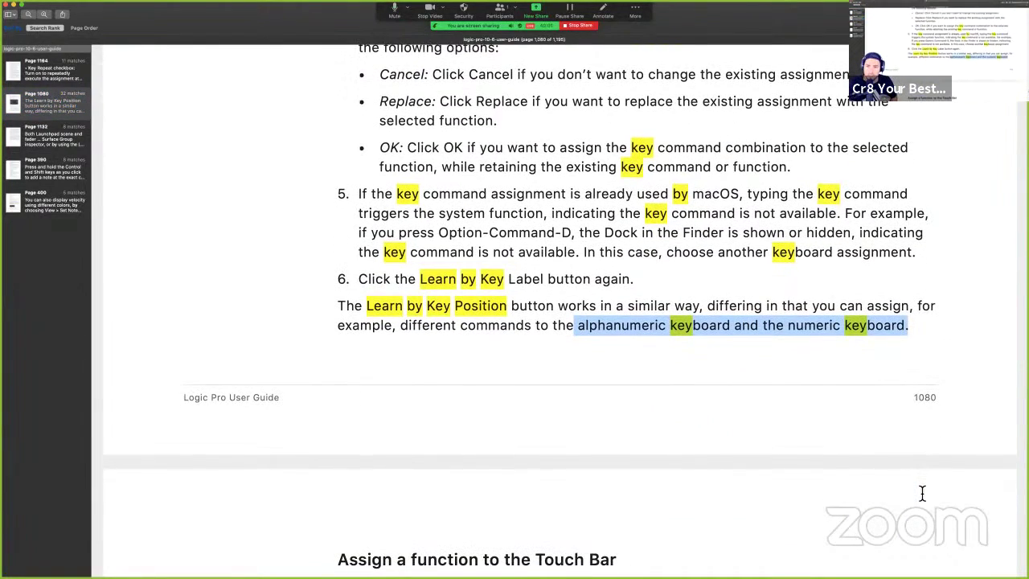
{"action": "scroll", "coordinate": [922, 493], "scroll_direction": "up", "scroll_amount": 4}
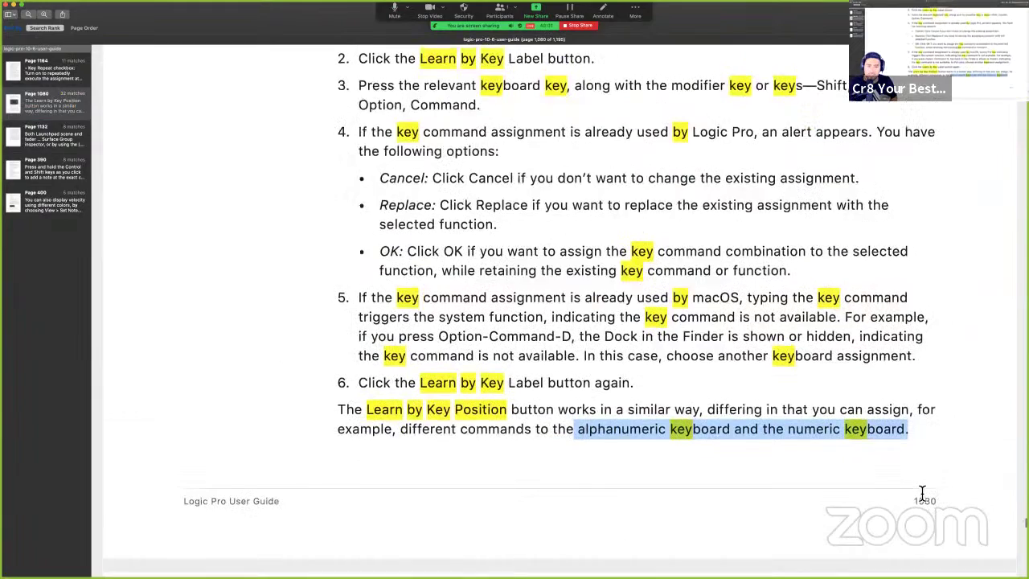
{"action": "scroll", "coordinate": [922, 493], "scroll_direction": "up", "scroll_amount": 6}
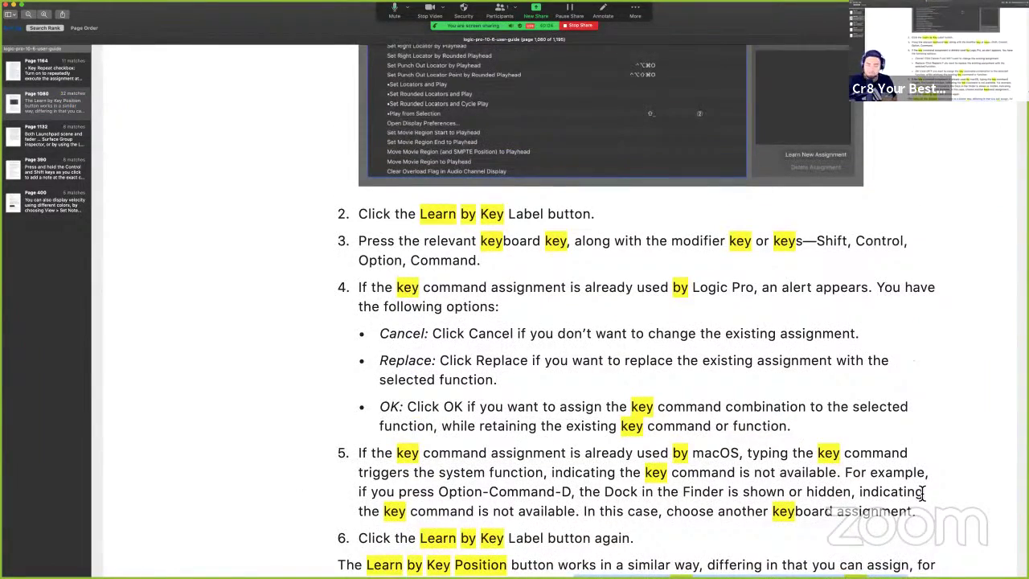
{"action": "scroll", "coordinate": [922, 493], "scroll_direction": "up", "scroll_amount": 14}
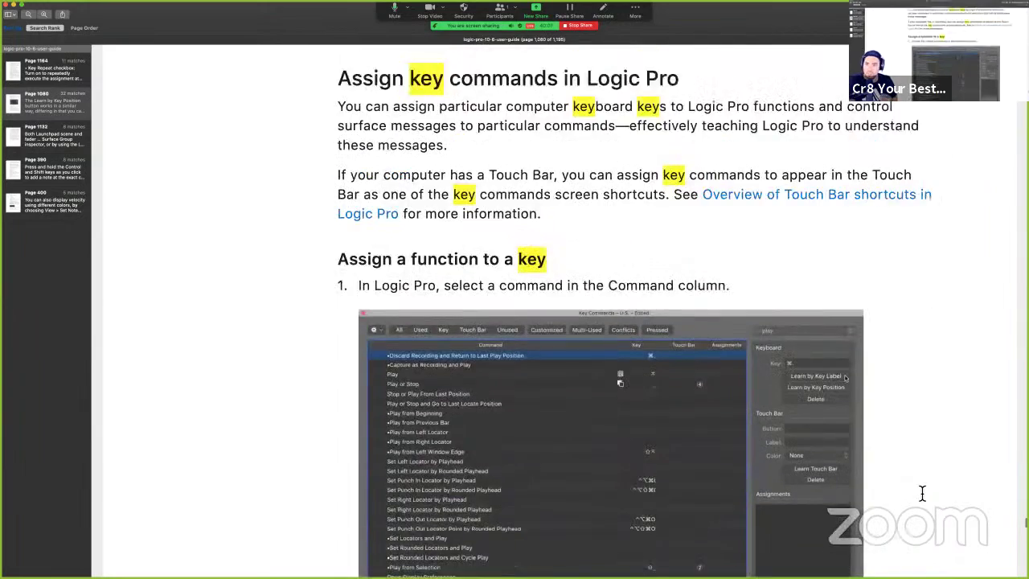
- Review the page's steps for assigning a function to a key down to the Learn by Key Position paragraph, and clear the guide search
{"action": "scroll", "coordinate": [922, 492], "scroll_direction": "down", "scroll_amount": 6}
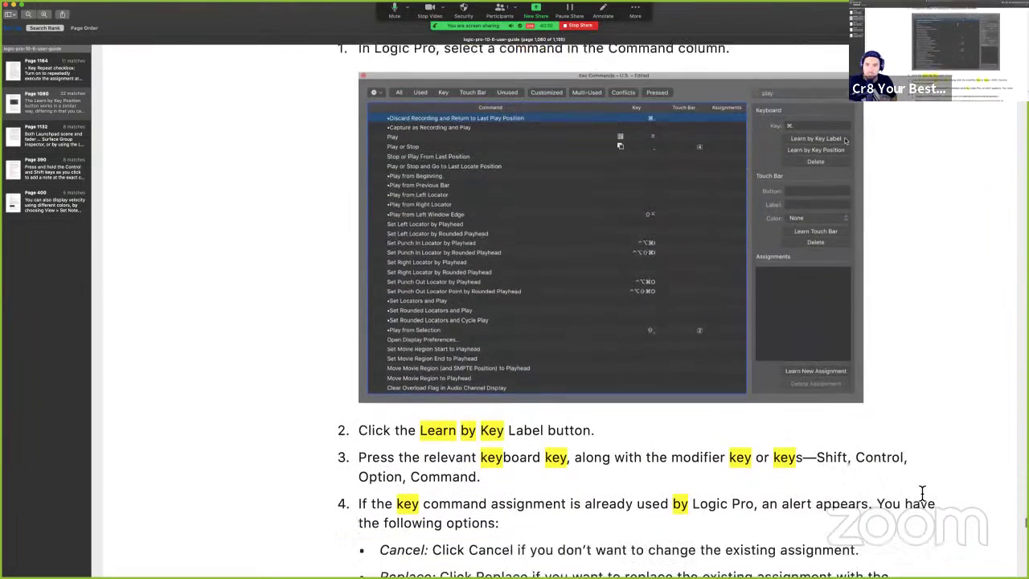
{"action": "scroll", "coordinate": [922, 493], "scroll_direction": "down", "scroll_amount": 10}
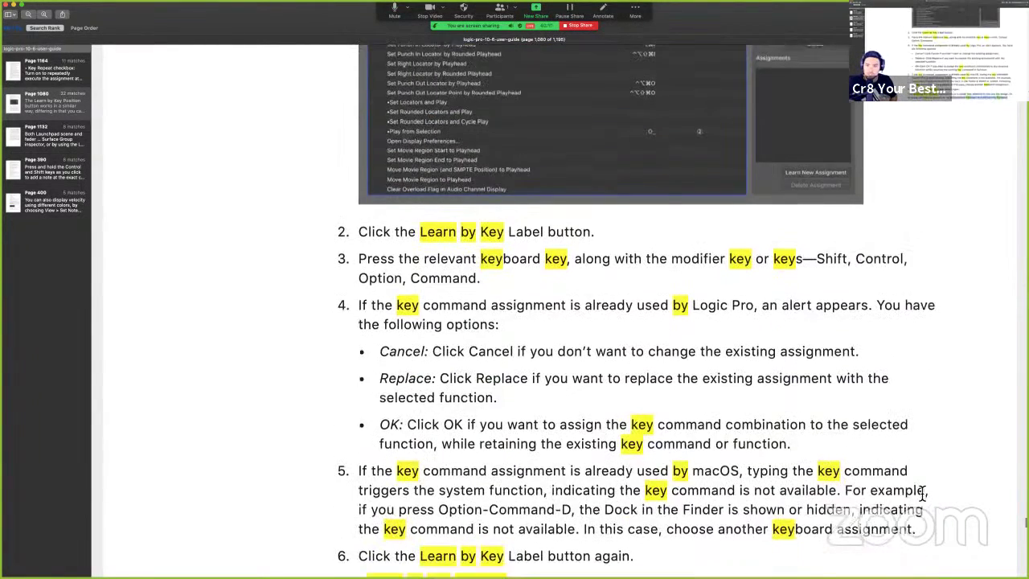
{"action": "scroll", "coordinate": [923, 493], "scroll_direction": "down", "scroll_amount": 1}
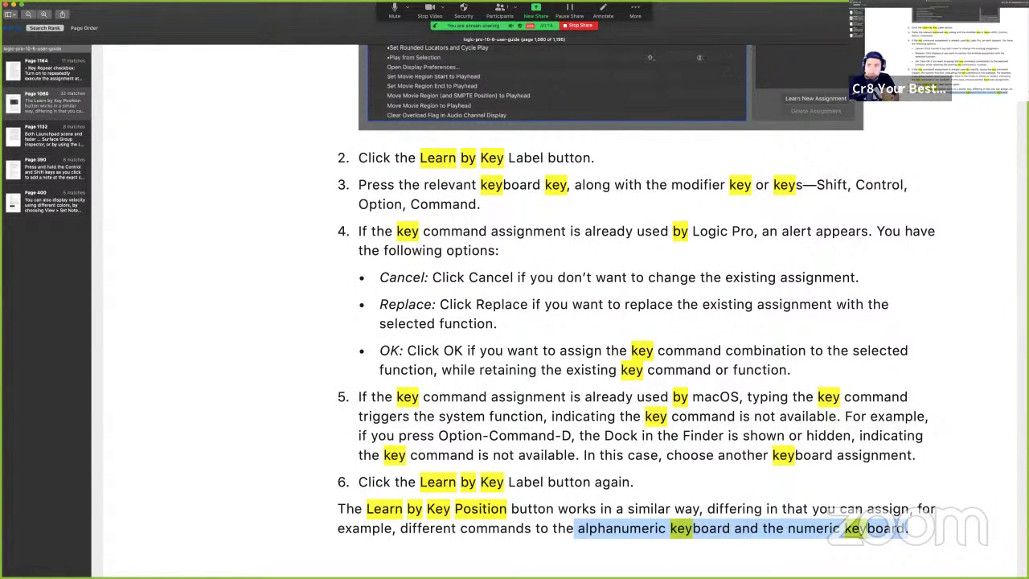
{"action": "left_click", "coordinate": [1018, 14]}
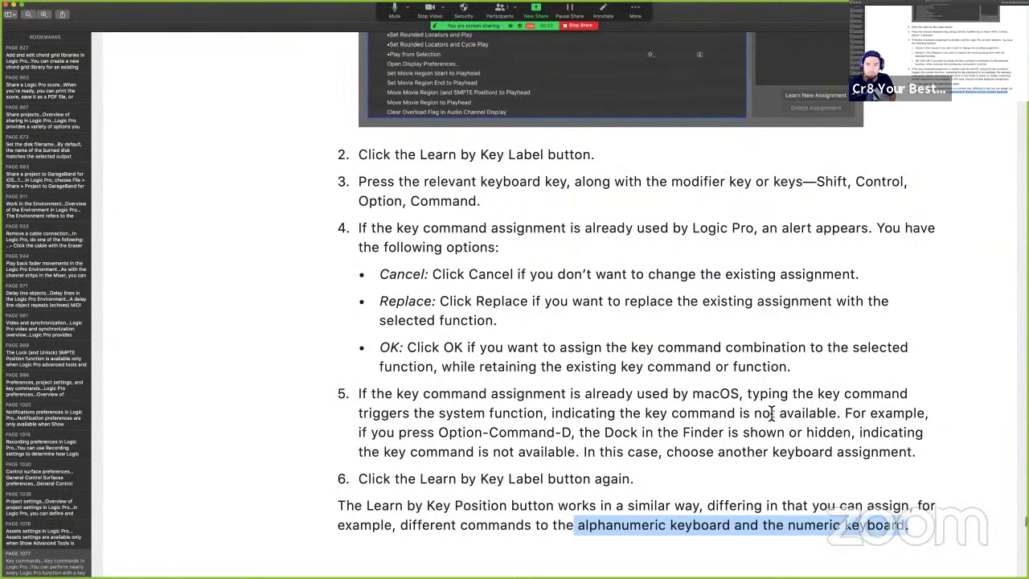
- Look through the User Guide's default key command tables down to the marker, Cycle Mode, and Double and Halve Cycle/Loop Length entries
{"action": "scroll", "coordinate": [770, 413], "scroll_direction": "down", "scroll_amount": 10}
{"action": "scroll", "coordinate": [770, 412], "scroll_direction": "down", "scroll_amount": 20}
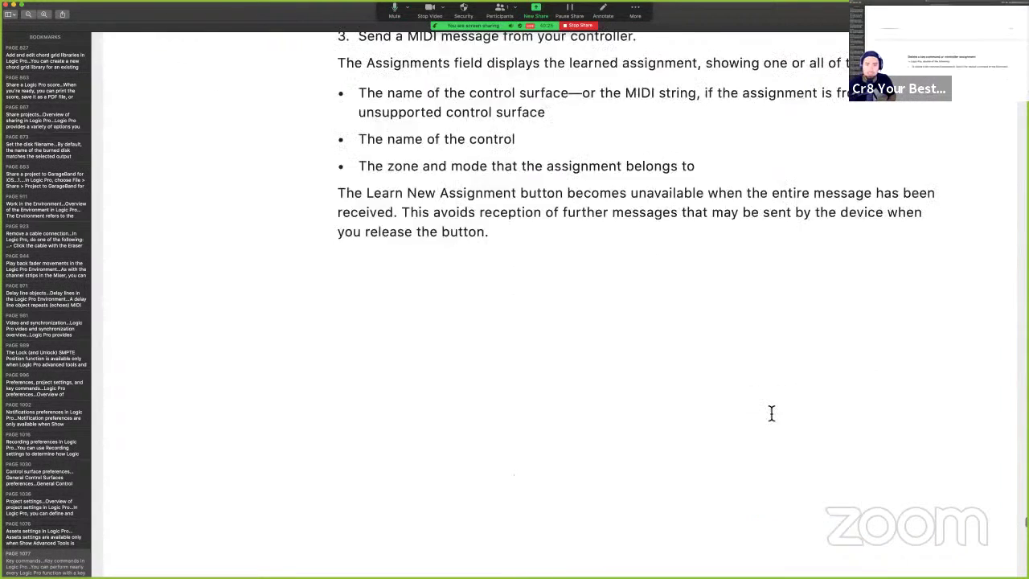
{"action": "scroll", "coordinate": [770, 413], "scroll_direction": "down", "scroll_amount": 20}
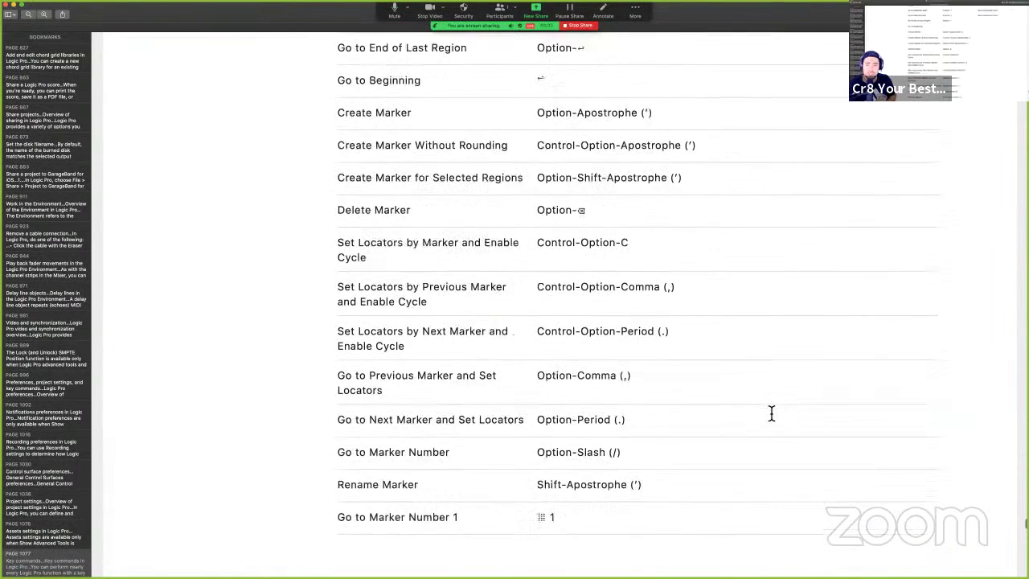
{"action": "scroll", "coordinate": [771, 414], "scroll_direction": "down", "scroll_amount": 3}
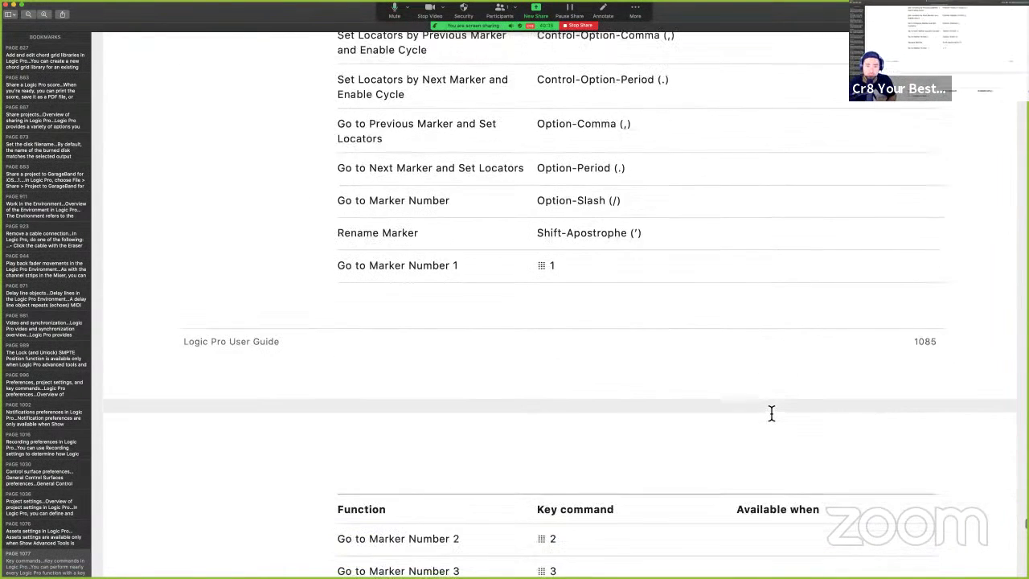
{"action": "scroll", "coordinate": [771, 413], "scroll_direction": "down", "scroll_amount": 13}
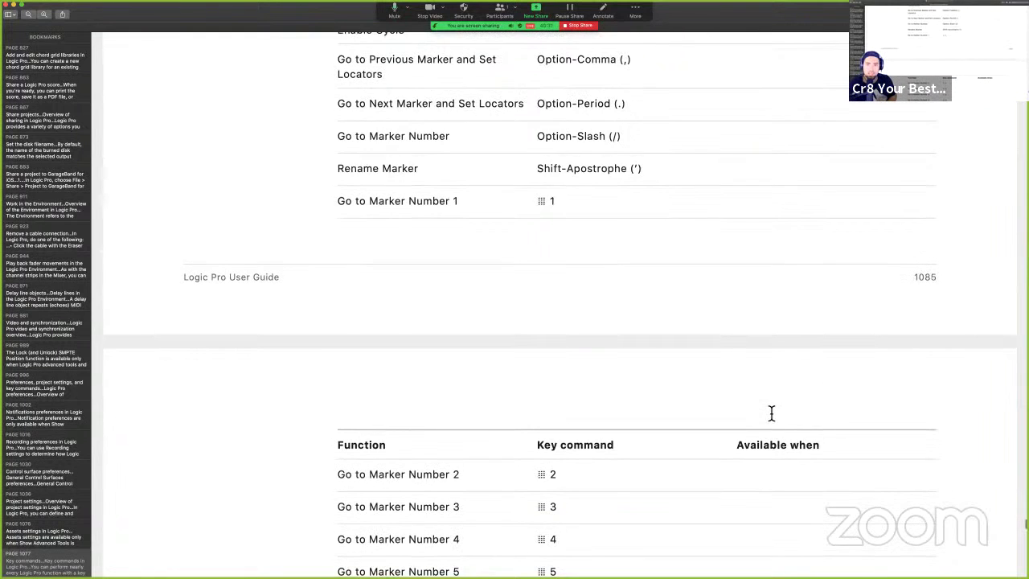
{"action": "scroll", "coordinate": [771, 413], "scroll_direction": "down", "scroll_amount": 20}
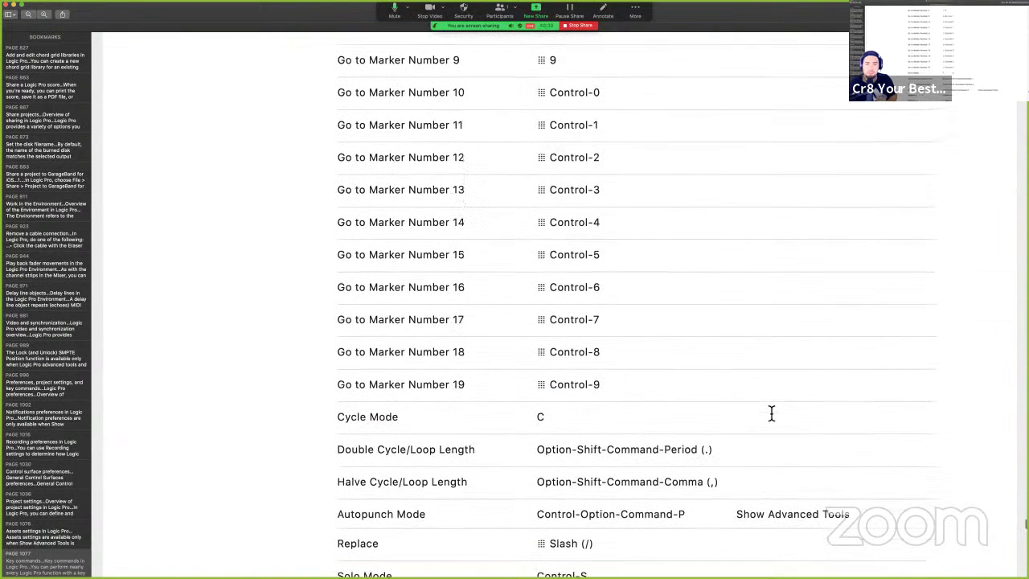
{"action": "scroll", "coordinate": [771, 414], "scroll_direction": "down", "scroll_amount": 4}
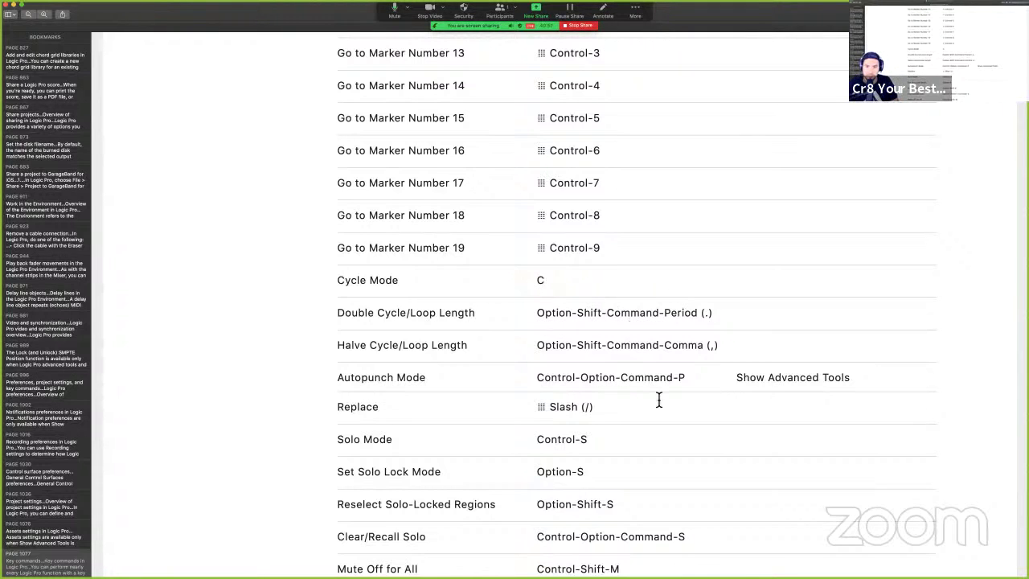
- Switch to Logic Pro, clear the capture search in Key Commands, and locate the Double Cycle/Loop Length command in the full list
{"action": "key", "text": "ctrl+Right"}
{"action": "left_click", "coordinate": [331, 288]}
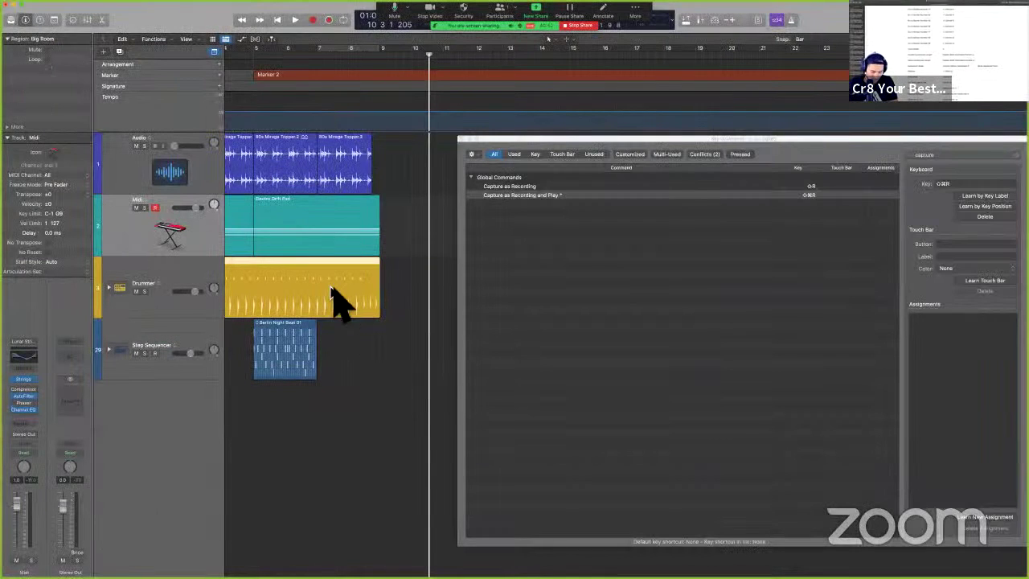
{"action": "left_click", "coordinate": [1018, 159]}
{"action": "key", "text": "BackSpace"}
{"action": "left_click", "coordinate": [624, 285]}
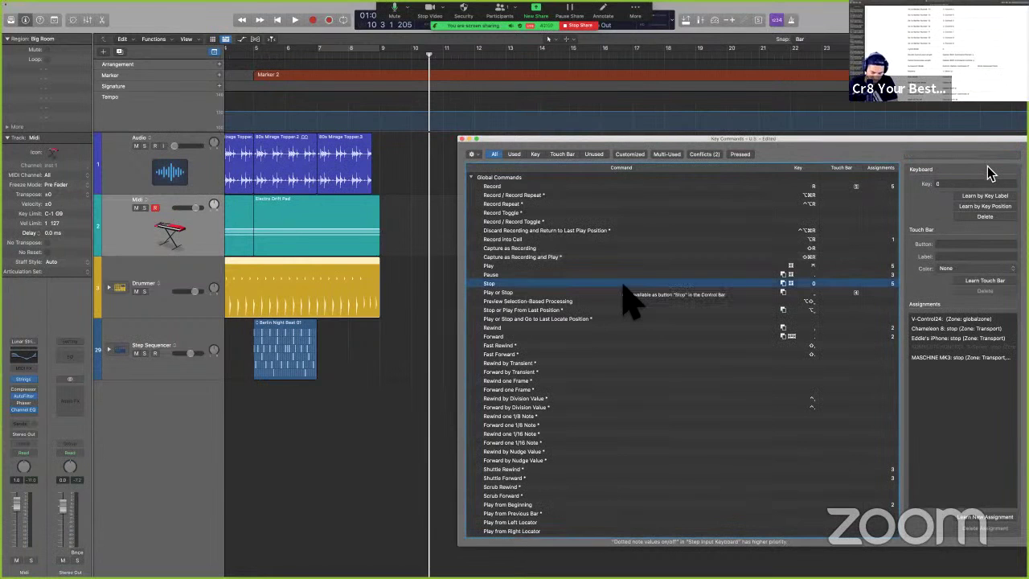
{"action": "key", "text": "d"}
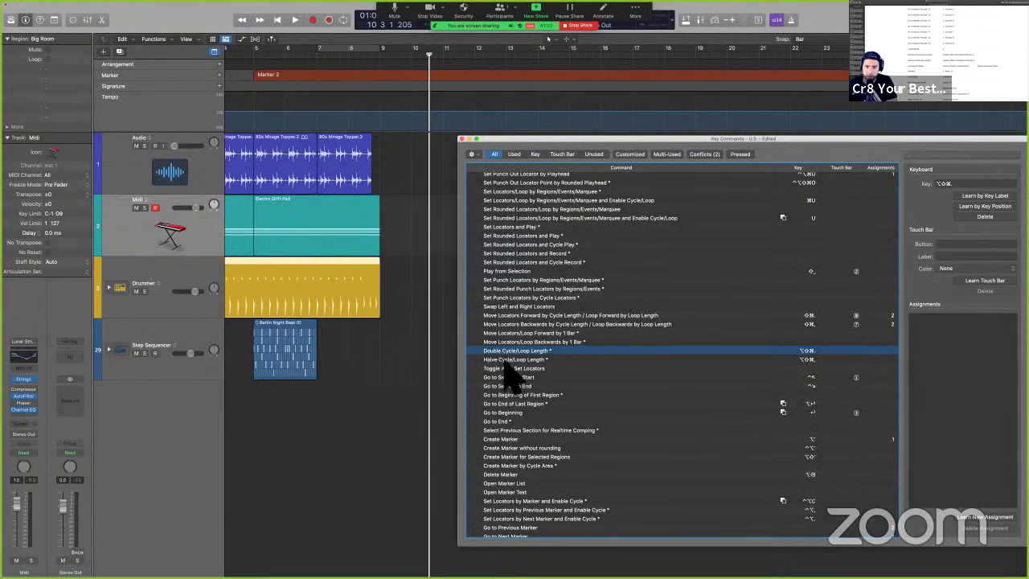
- Close Key Commands, turn on Cycle Mode, and use the cycle key commands to lengthen and shift the cycle area to bars 11 to 19
{"action": "left_click", "coordinate": [463, 139]}
{"action": "key", "text": "c"}
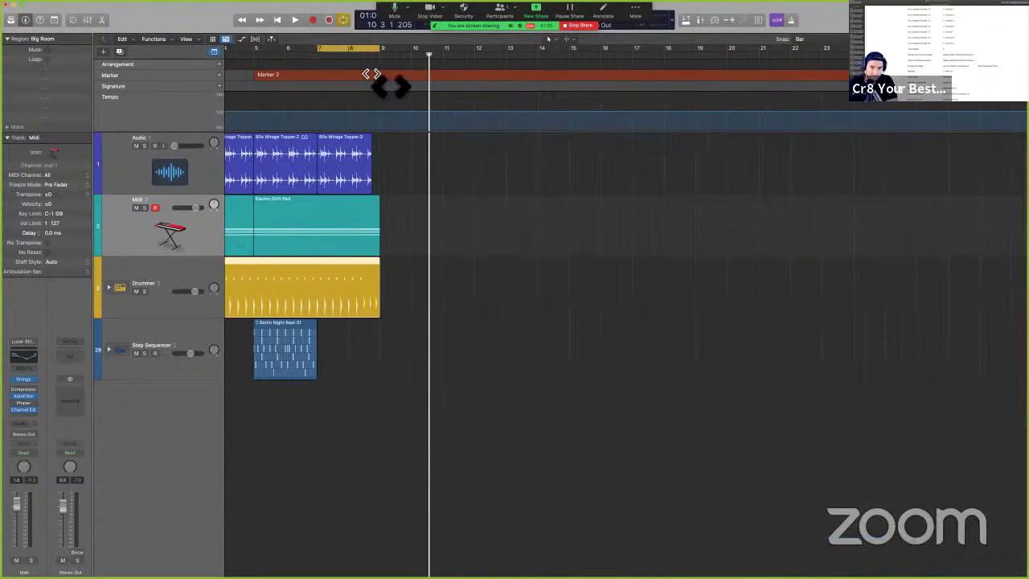
{"action": "key", "text": "ctrl+shift+period"}
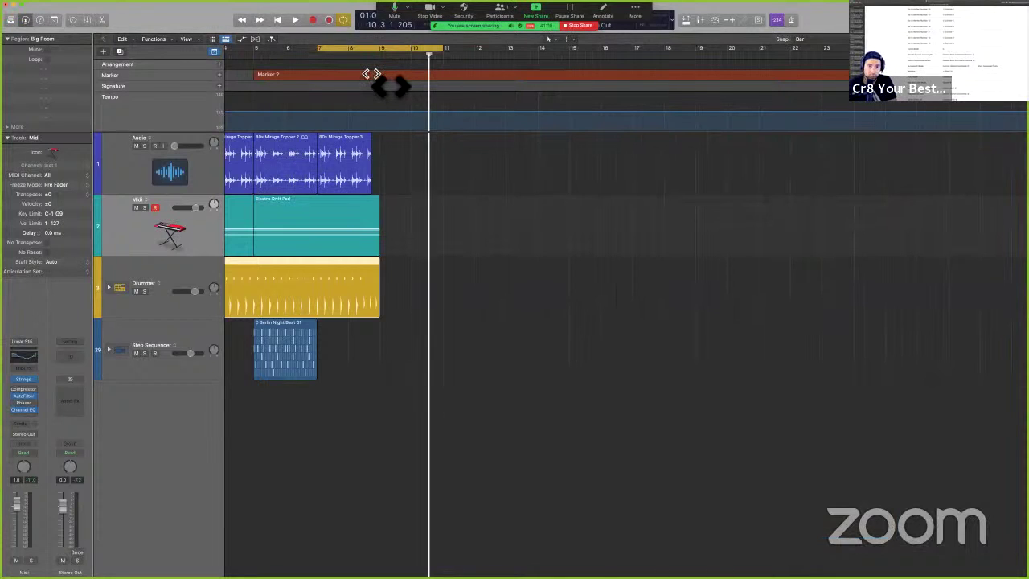
{"action": "key", "text": "ctrl+shift+period"}
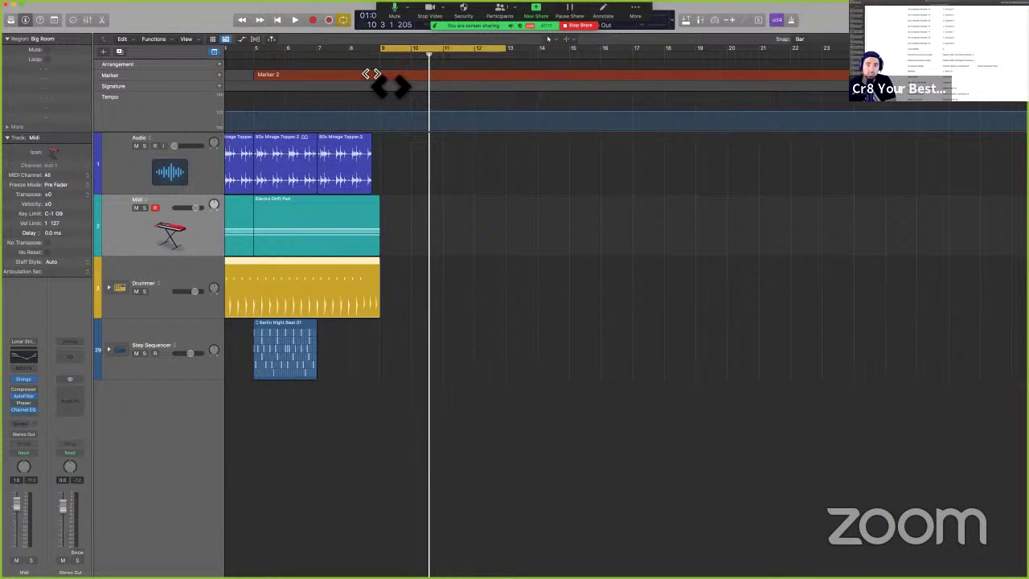
{"action": "key", "text": "ctrl+shift+period"}
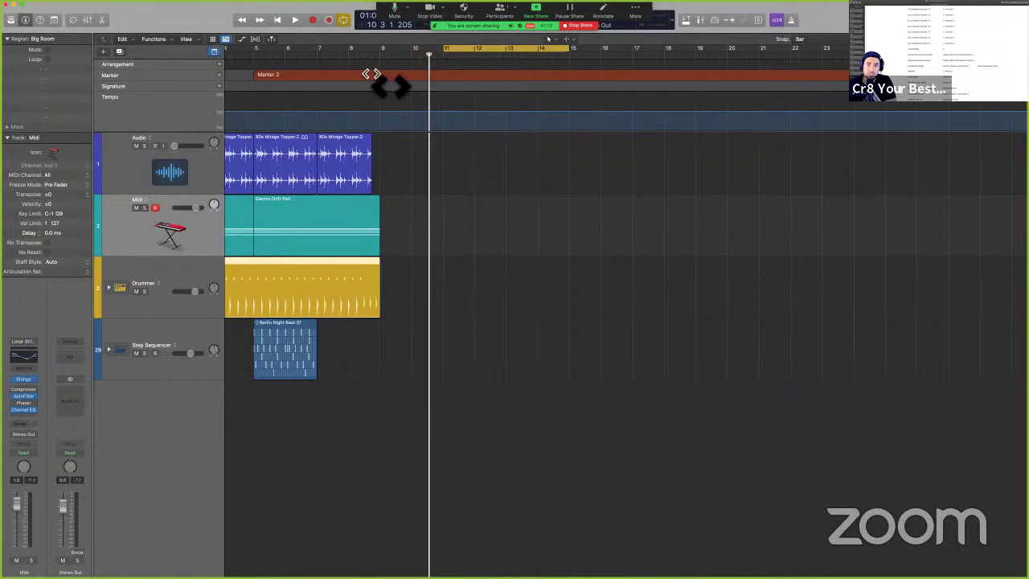
{"action": "key", "text": "ctrl+shift+period"}
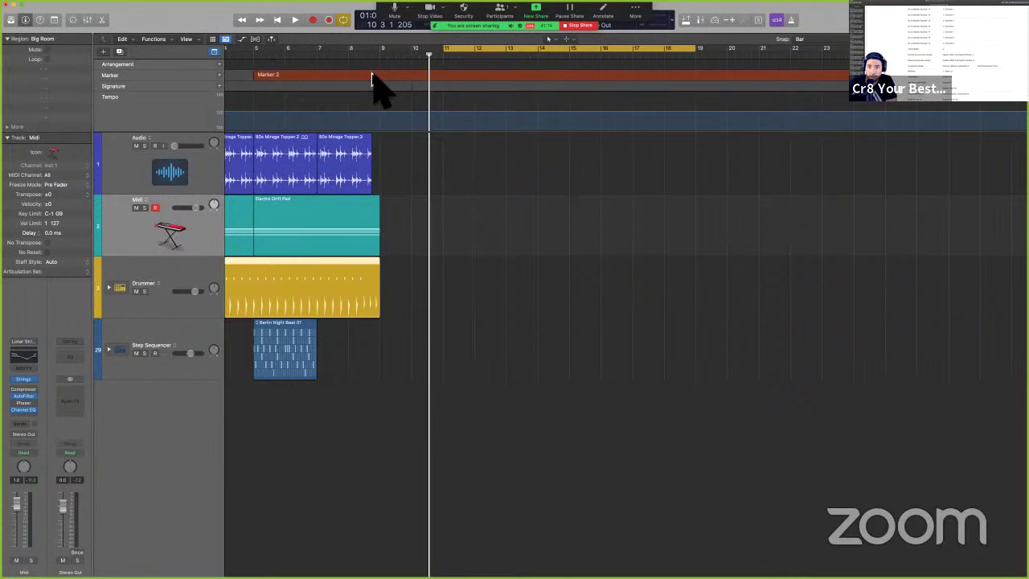
- Reopen Key Commands, then switch to the User Guide and highlight the Double Cycle/Loop Length and Halve Cycle/Loop Length entries
{"action": "key", "text": "alt+k"}
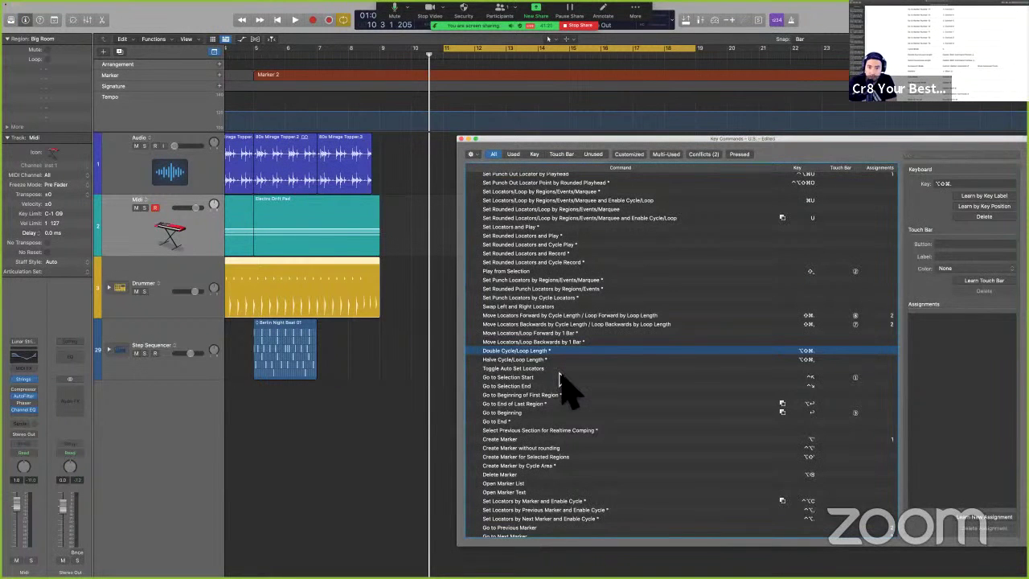
{"action": "key", "text": "ctrl+Left"}
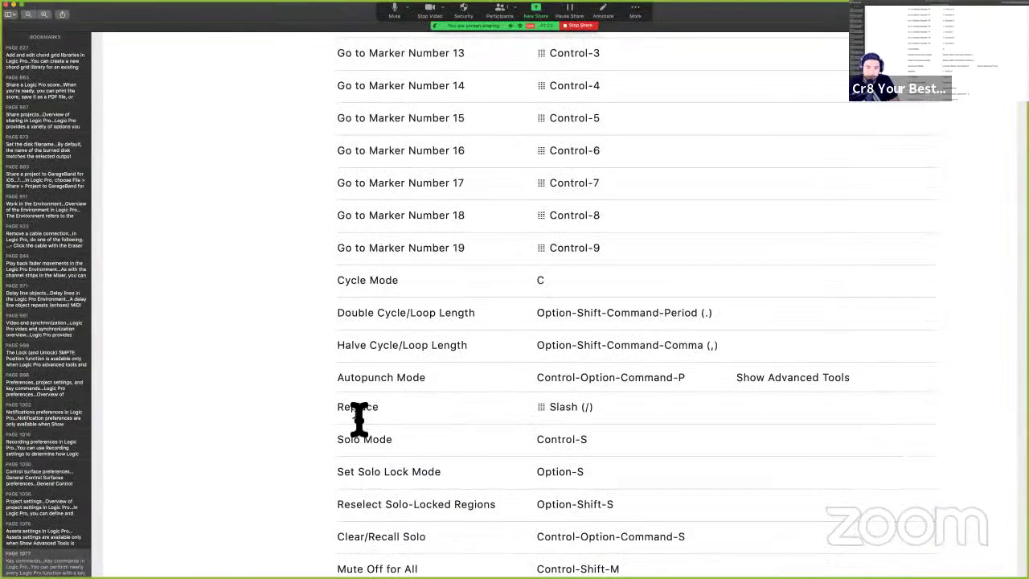
{"action": "double_click", "coordinate": [353, 314]}
{"action": "left_click_drag", "start_coordinate": [667, 341], "coordinate": [704, 357]}
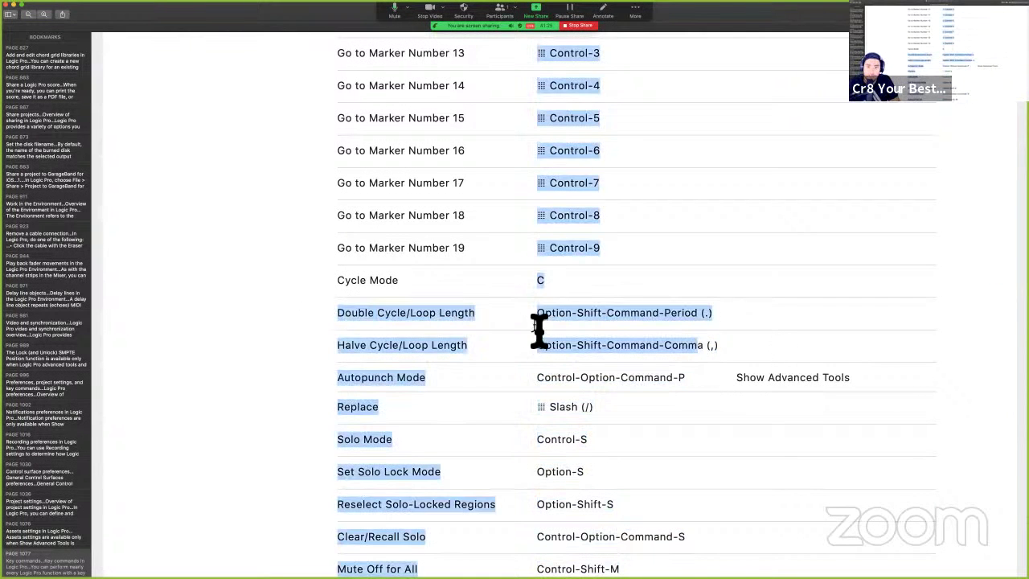
{"action": "left_click", "coordinate": [567, 321]}
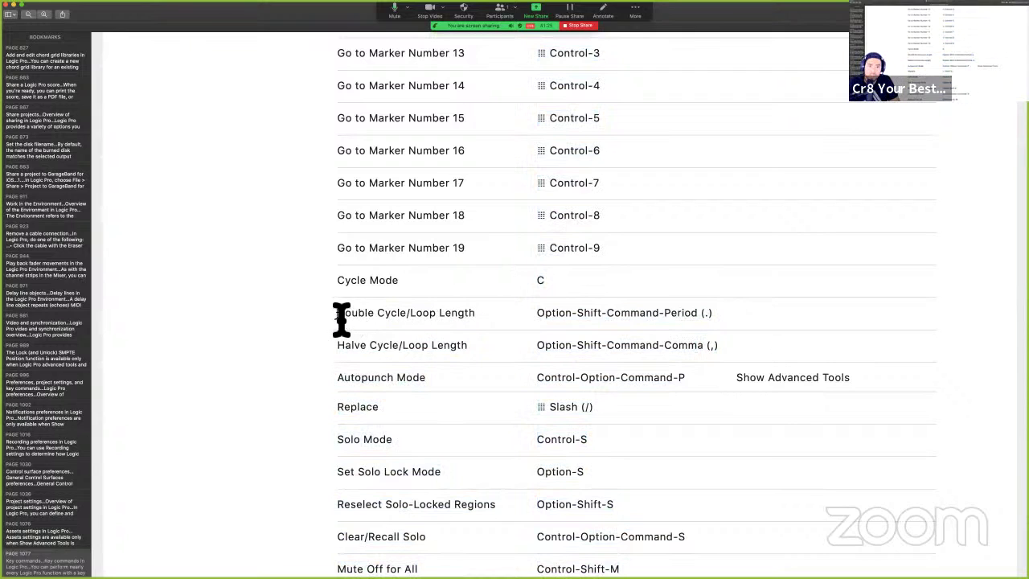
{"action": "left_click_drag", "start_coordinate": [342, 320], "coordinate": [496, 324]}
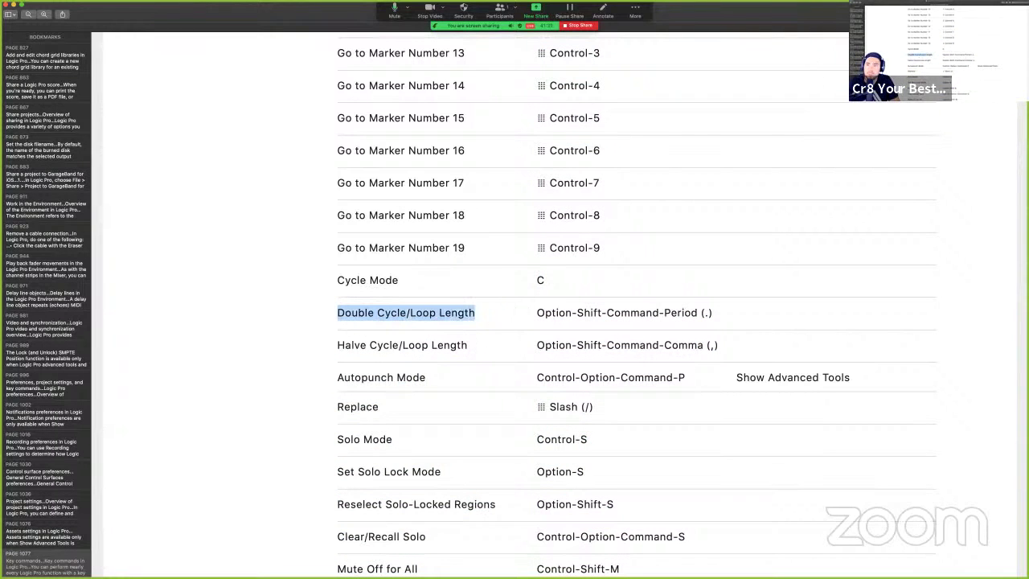
{"action": "left_click", "coordinate": [875, 14]}
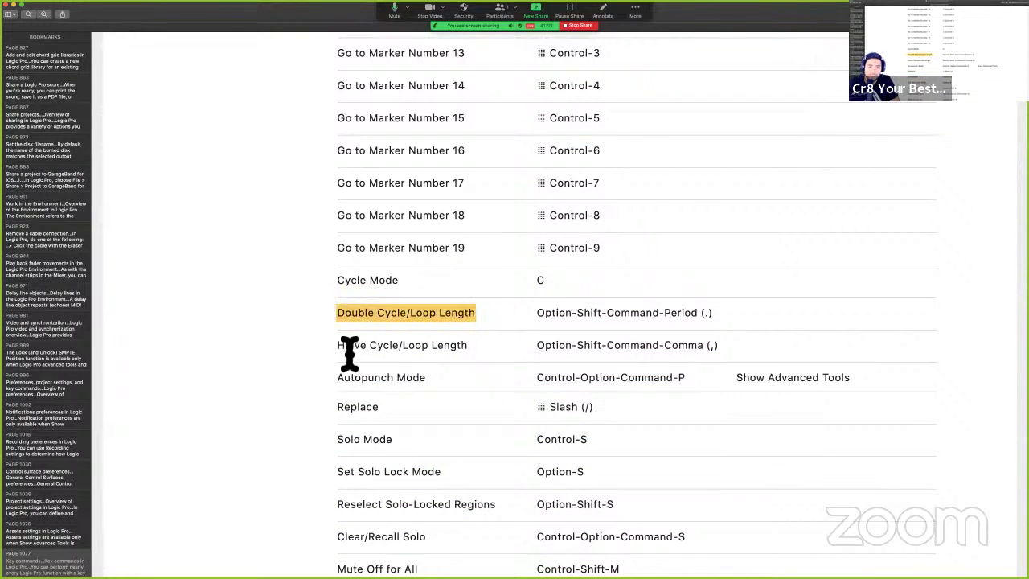
{"action": "left_click_drag", "start_coordinate": [338, 347], "coordinate": [496, 350]}
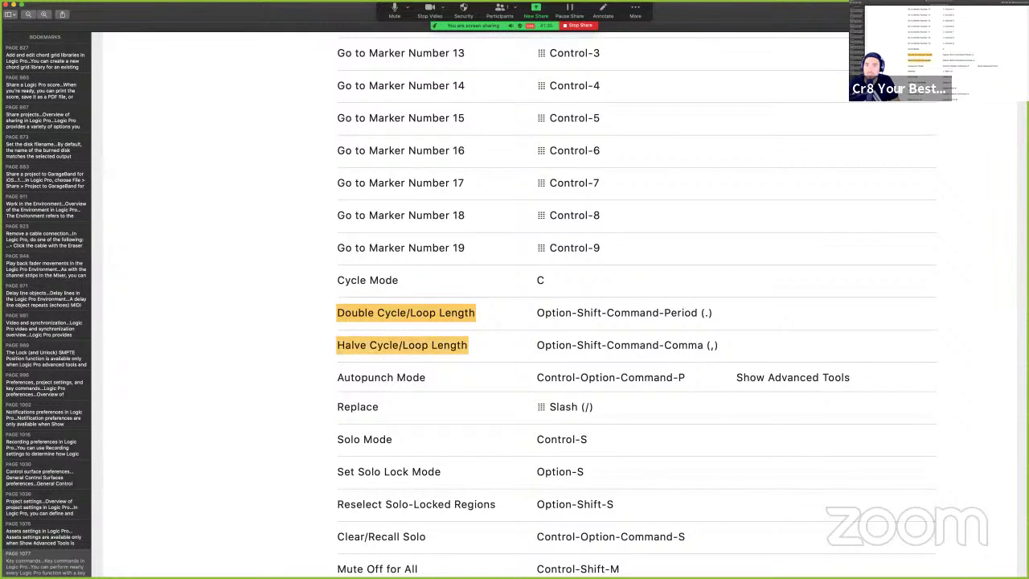
- Look further through the guide's tables, from the solo and screenset commands to the Detailed Help, Key Commands and track automation entries
{"action": "scroll", "coordinate": [423, 415], "scroll_direction": "down", "scroll_amount": 5}
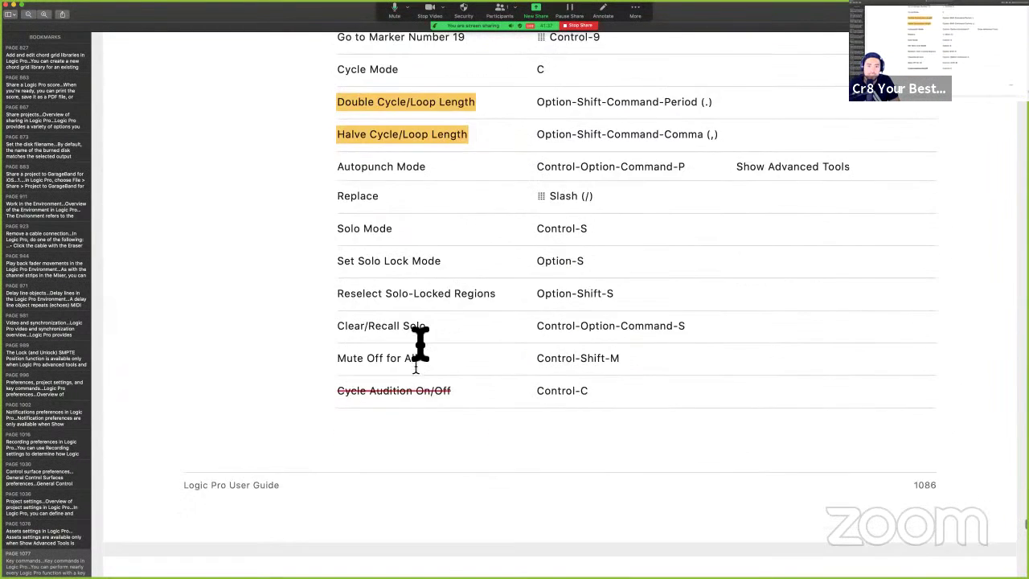
{"action": "scroll", "coordinate": [420, 346], "scroll_direction": "down", "scroll_amount": 15}
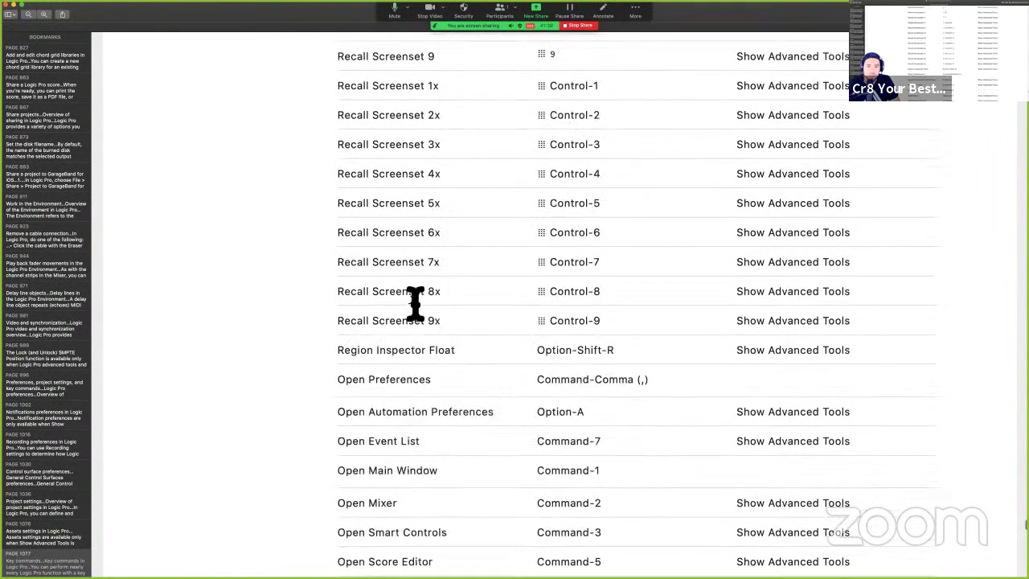
{"action": "scroll", "coordinate": [415, 303], "scroll_direction": "down", "scroll_amount": 15}
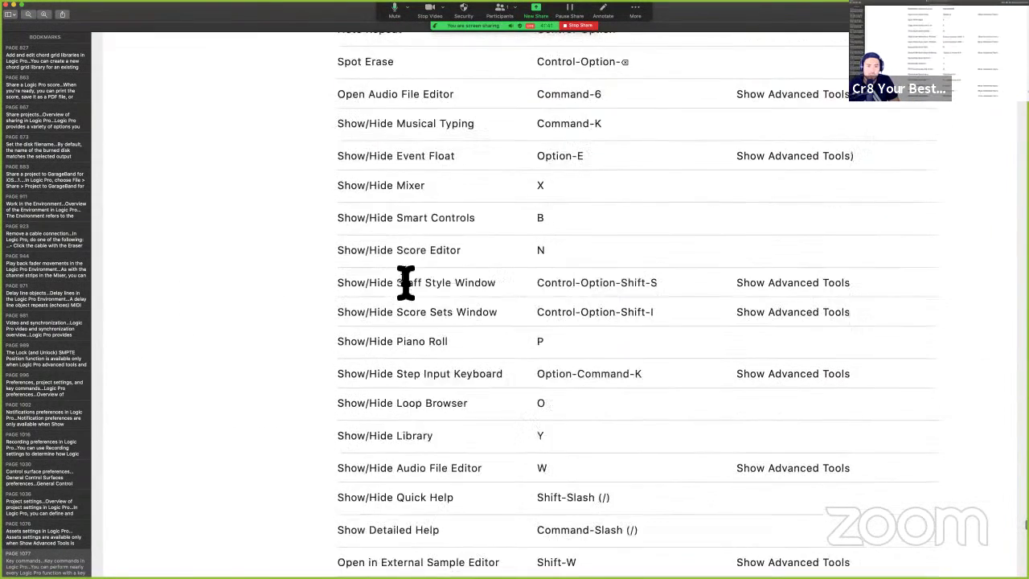
{"action": "scroll", "coordinate": [406, 282], "scroll_direction": "down", "scroll_amount": 6}
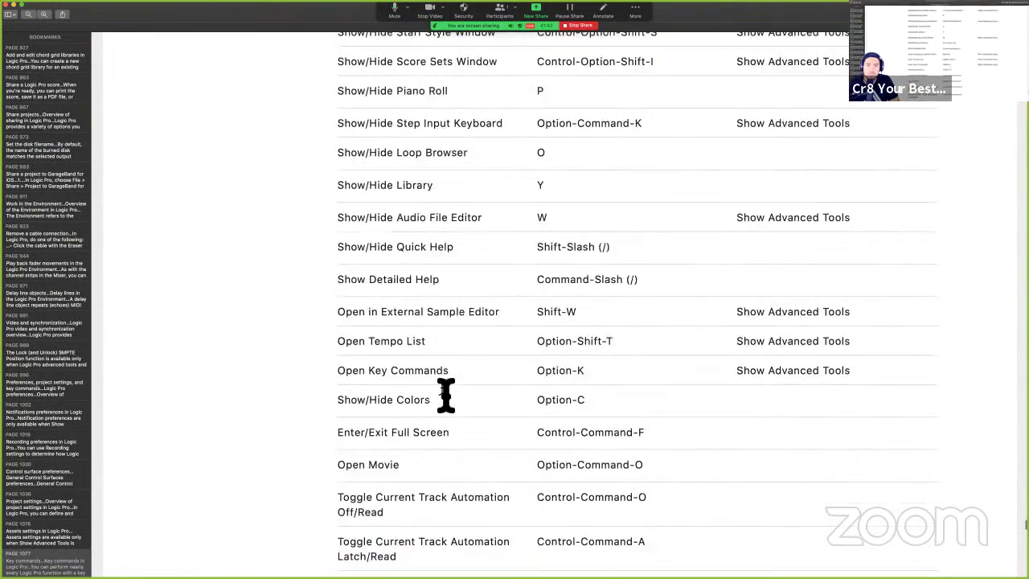
{"action": "scroll", "coordinate": [445, 395], "scroll_direction": "down", "scroll_amount": 3}
{"action": "scroll", "coordinate": [411, 193], "scroll_direction": "down", "scroll_amount": 1}
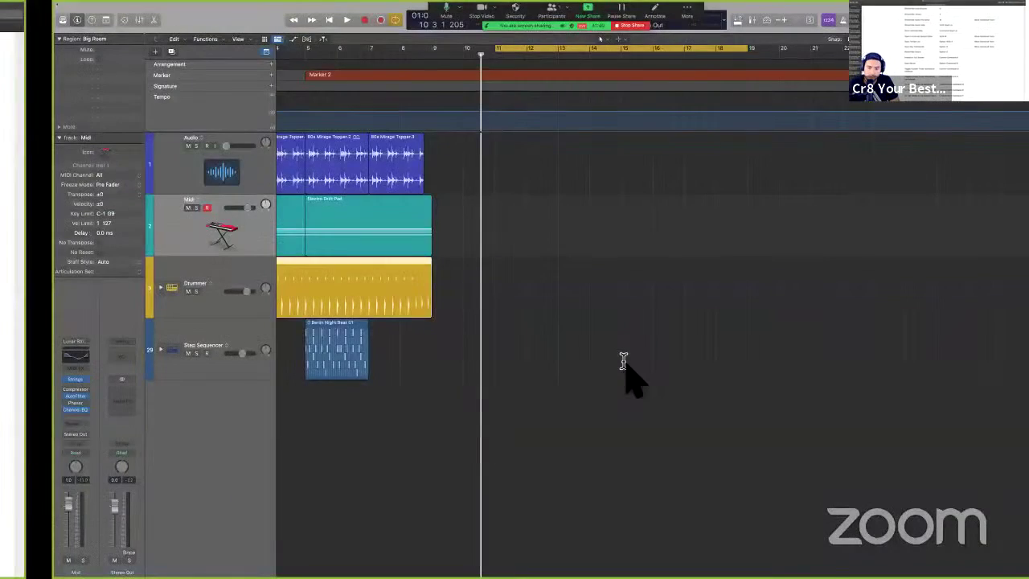
- Switch to Logic Pro, close the Key Commands window, and view the detailed help page on Drummers and the Drummer Editor
{"action": "key", "text": "alt+k"}
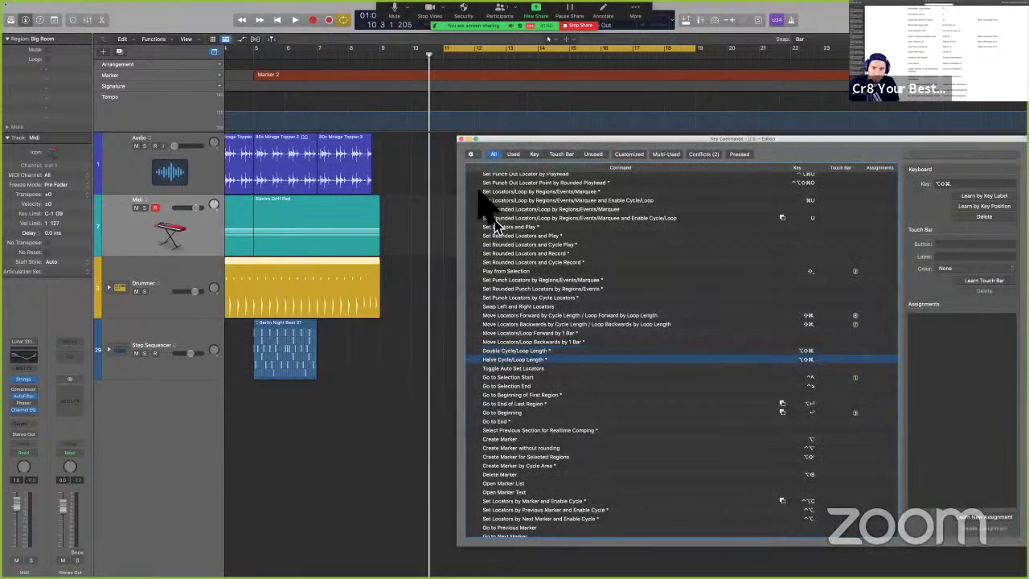
{"action": "left_click", "coordinate": [460, 141]}
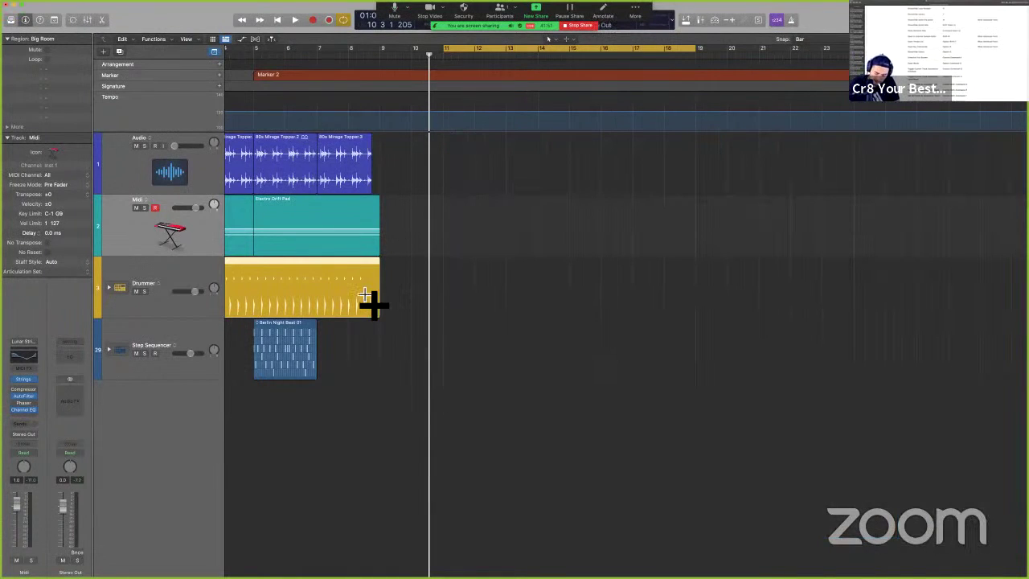
{"action": "key", "text": "alt+k"}
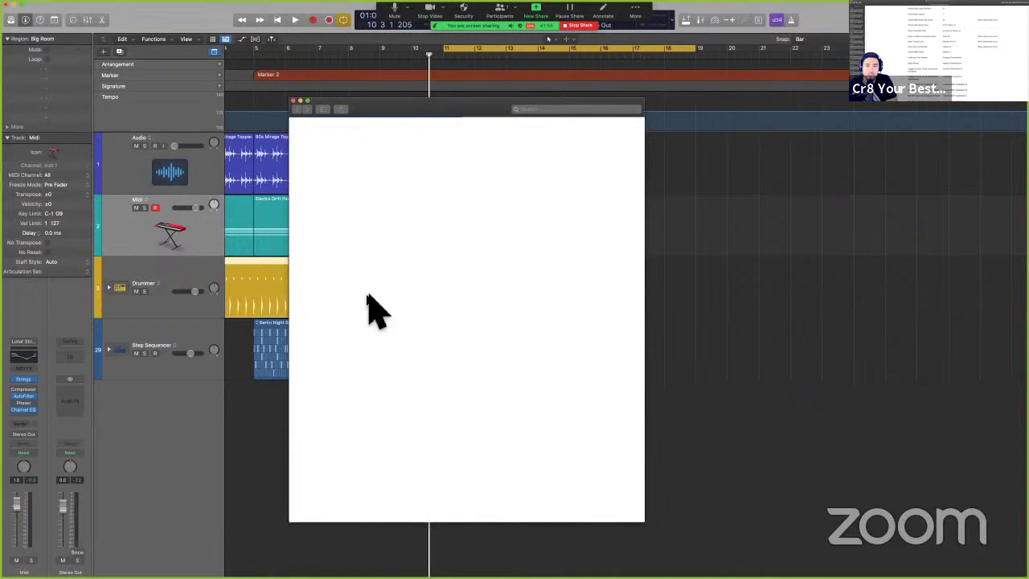
{"action": "left_click", "coordinate": [723, 334]}
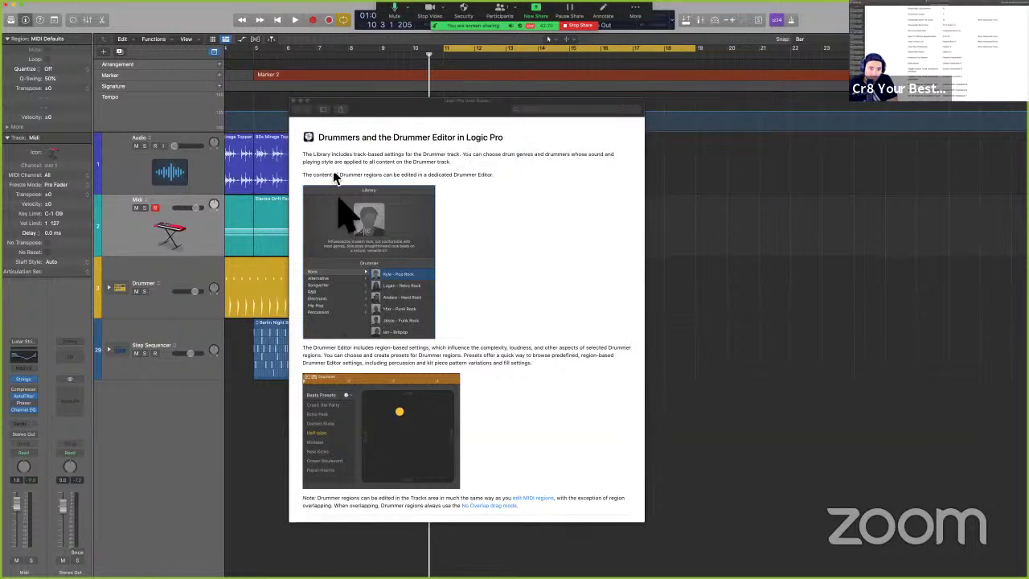
{"action": "left_click", "coordinate": [294, 101]}
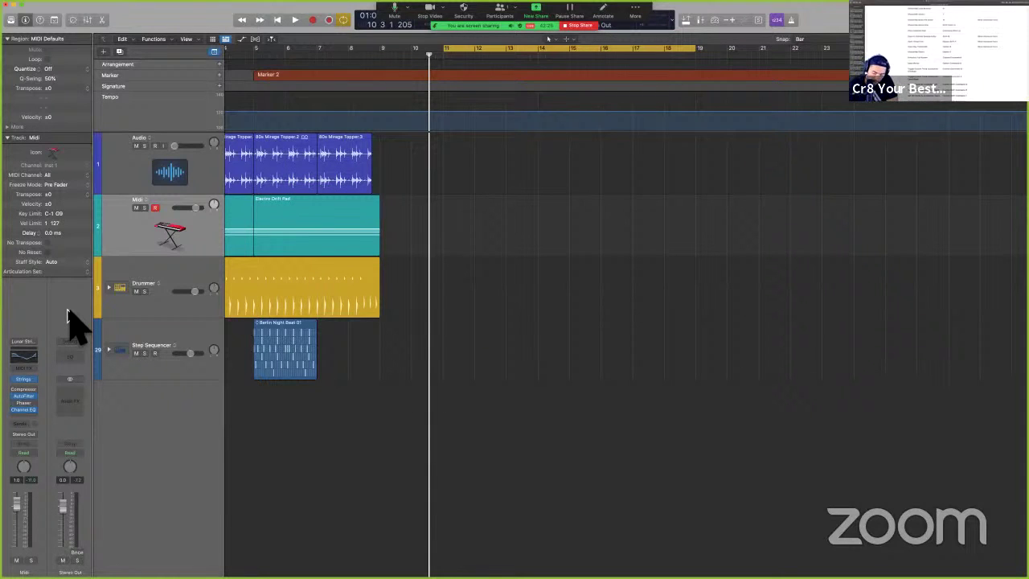
- Try to view the detailed help for the channel strip area, then close the help window
{"action": "key", "text": "super+slash"}
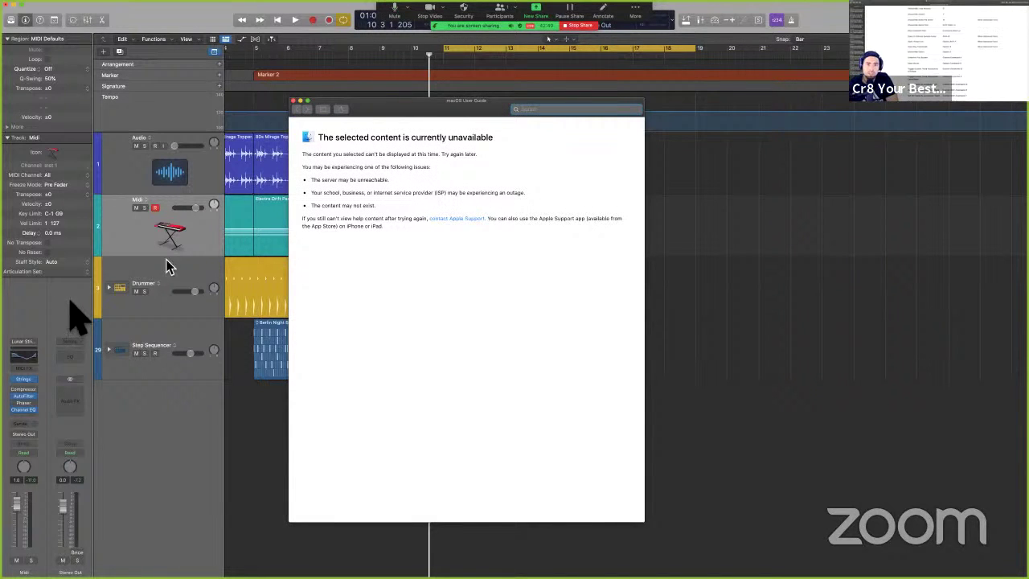
{"action": "left_click", "coordinate": [34, 306]}
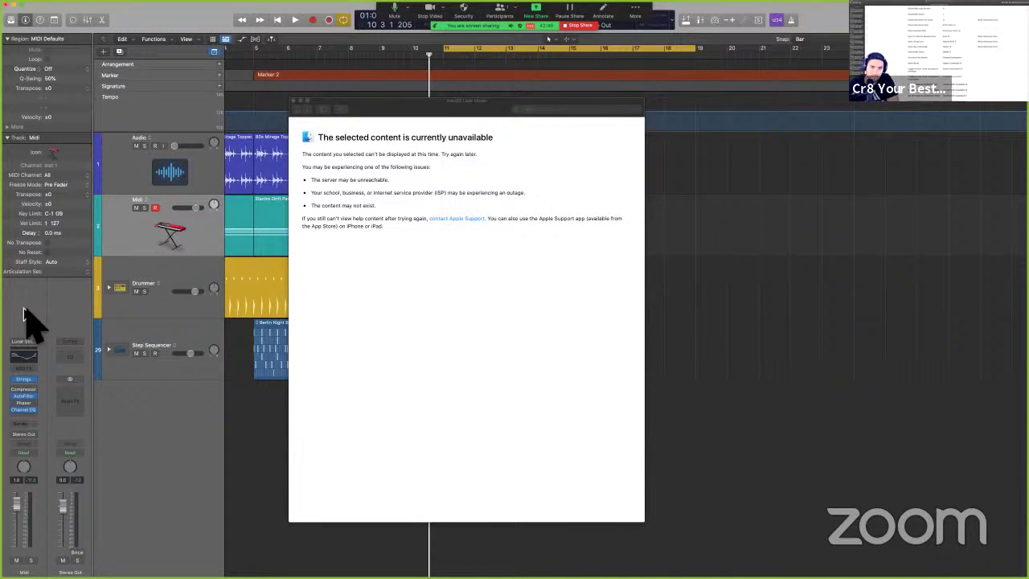
{"action": "left_click", "coordinate": [293, 100]}
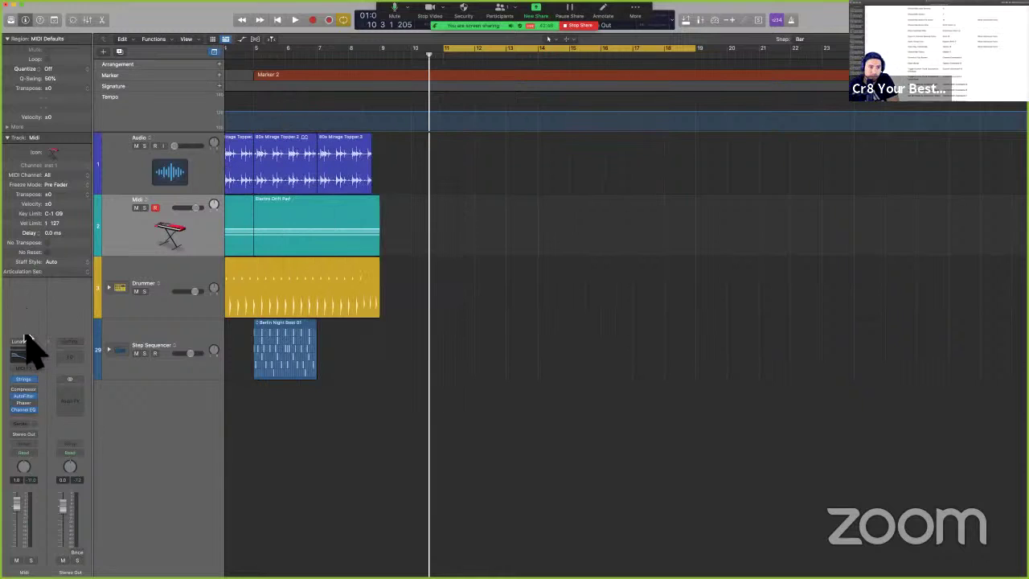
- Open the detailed help on the tempo track, search the help for "channel strip", and close the help window
{"action": "key", "text": "super+slash"}
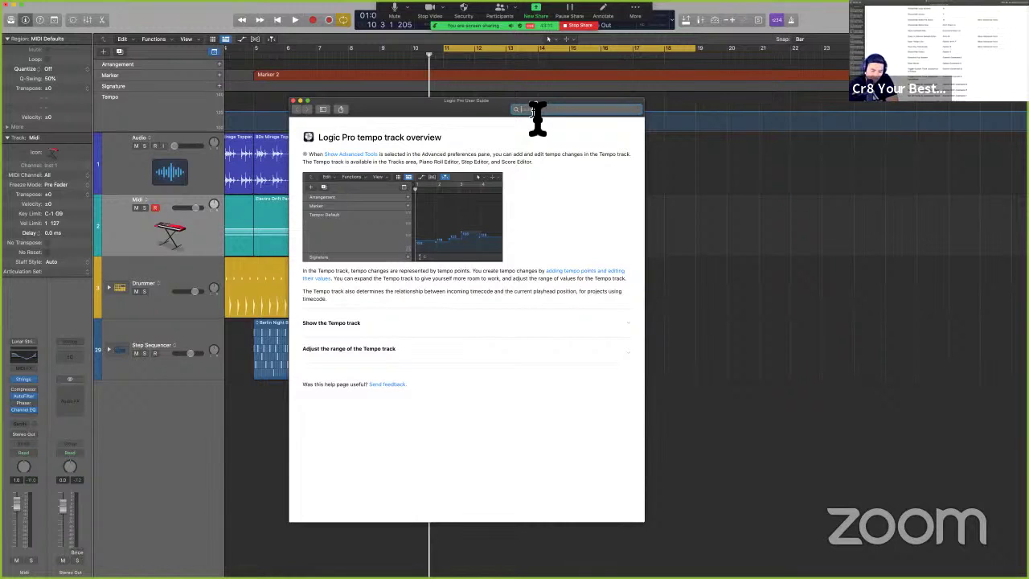
{"action": "type", "text": "nel strips"}
{"action": "key", "text": "Return"}
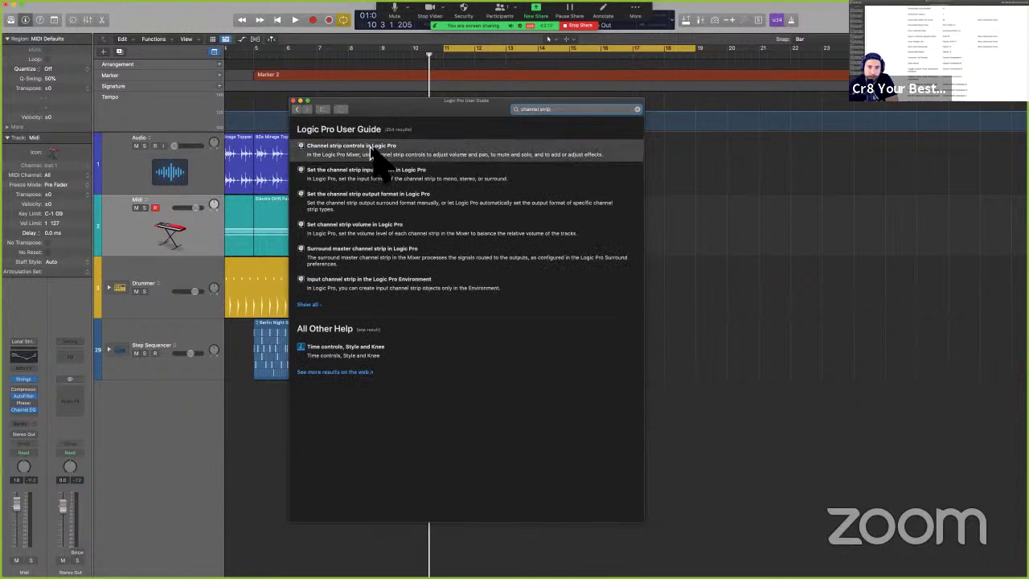
{"action": "left_click", "coordinate": [294, 101]}
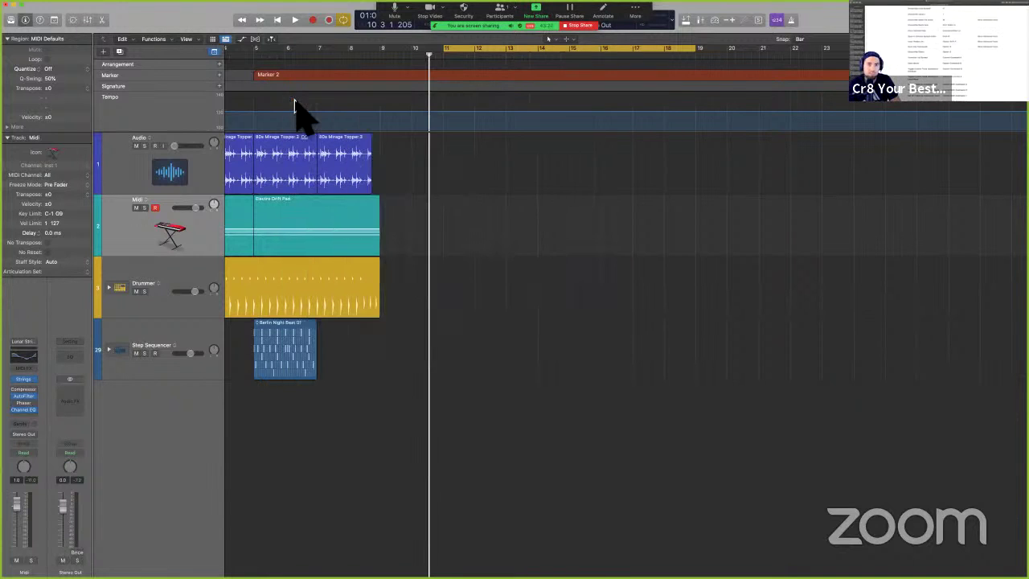
- Switch to the User Guide and look through the automation, nudge, control surface, zoom, track and region key command tables
{"action": "key", "text": "super+Tab"}
{"action": "scroll", "coordinate": [448, 390], "scroll_direction": "down", "scroll_amount": 20}
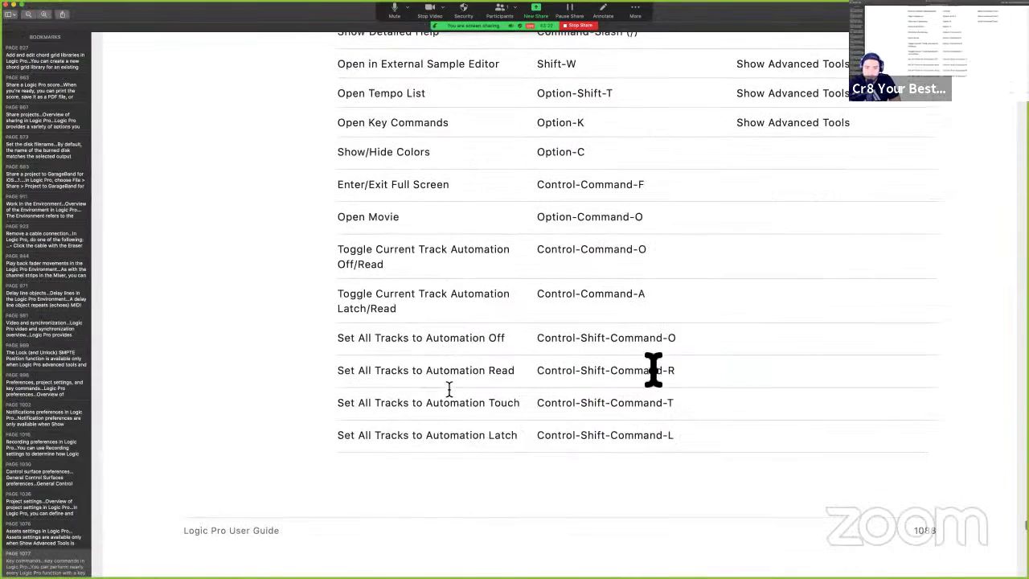
{"action": "scroll", "coordinate": [448, 390], "scroll_direction": "down", "scroll_amount": 20}
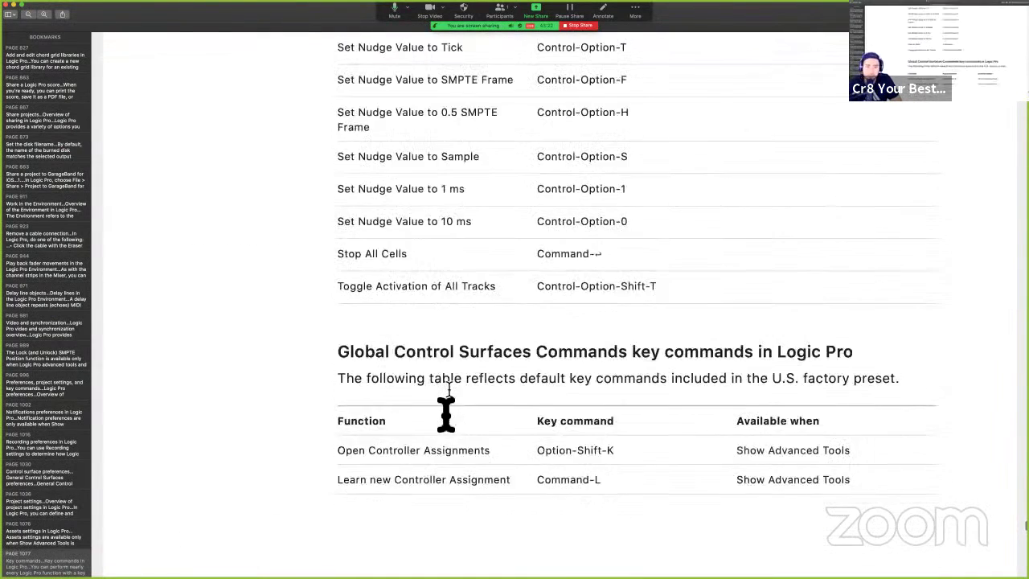
{"action": "scroll", "coordinate": [446, 414], "scroll_direction": "down", "scroll_amount": 20}
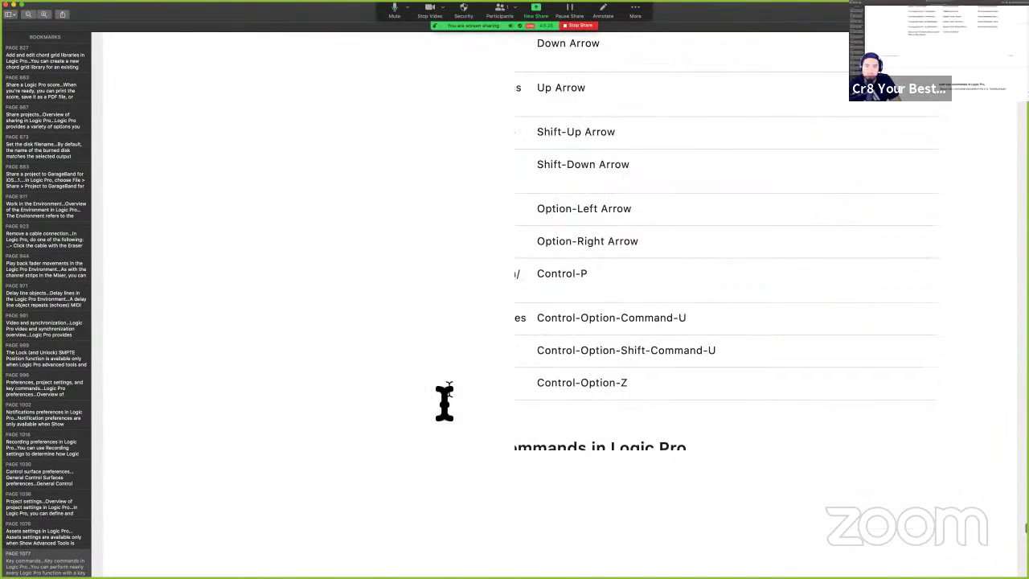
{"action": "scroll", "coordinate": [450, 399], "scroll_direction": "down", "scroll_amount": 20}
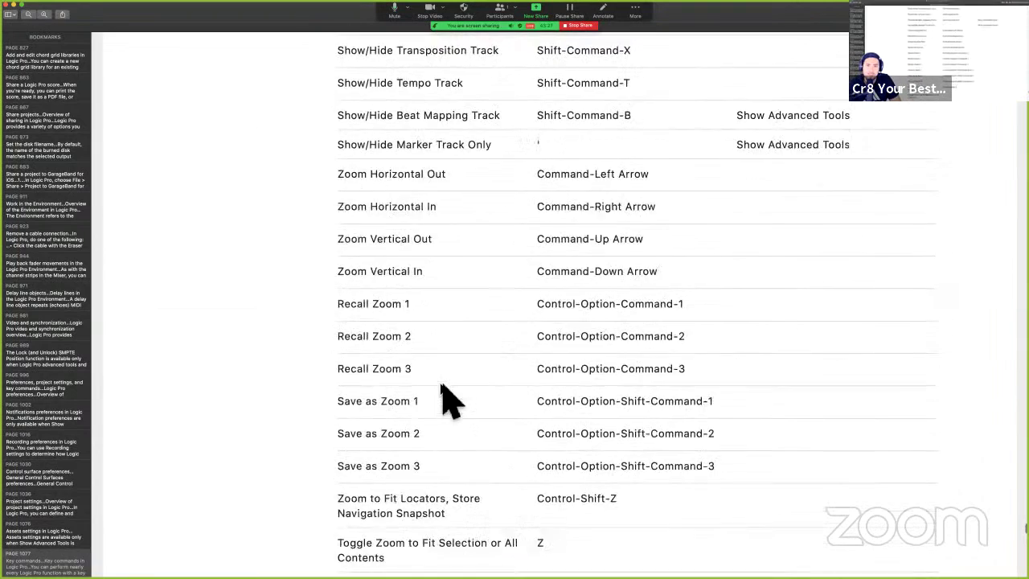
{"action": "scroll", "coordinate": [448, 359], "scroll_direction": "down", "scroll_amount": 20}
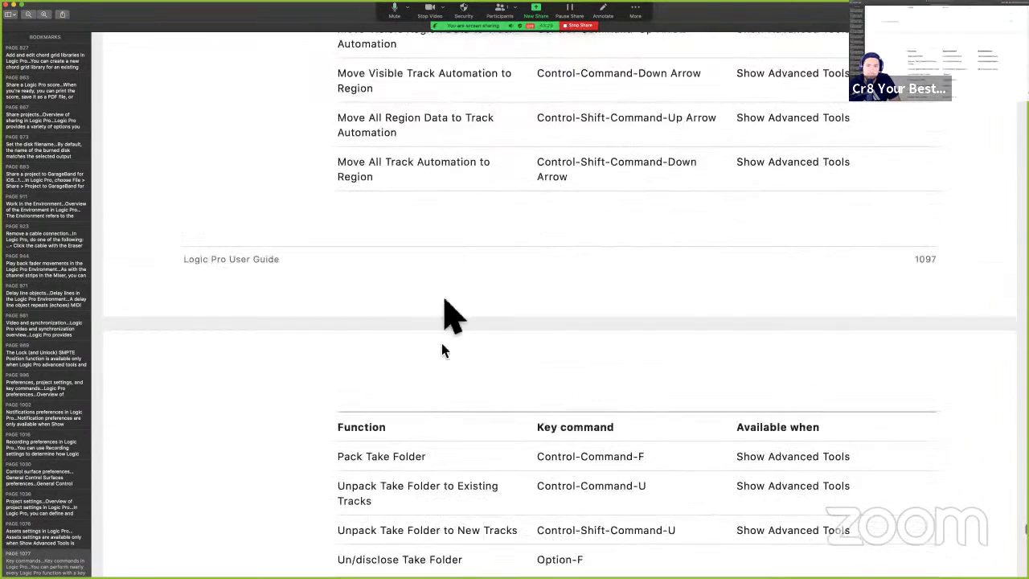
{"action": "scroll", "coordinate": [448, 236], "scroll_direction": "down", "scroll_amount": 20}
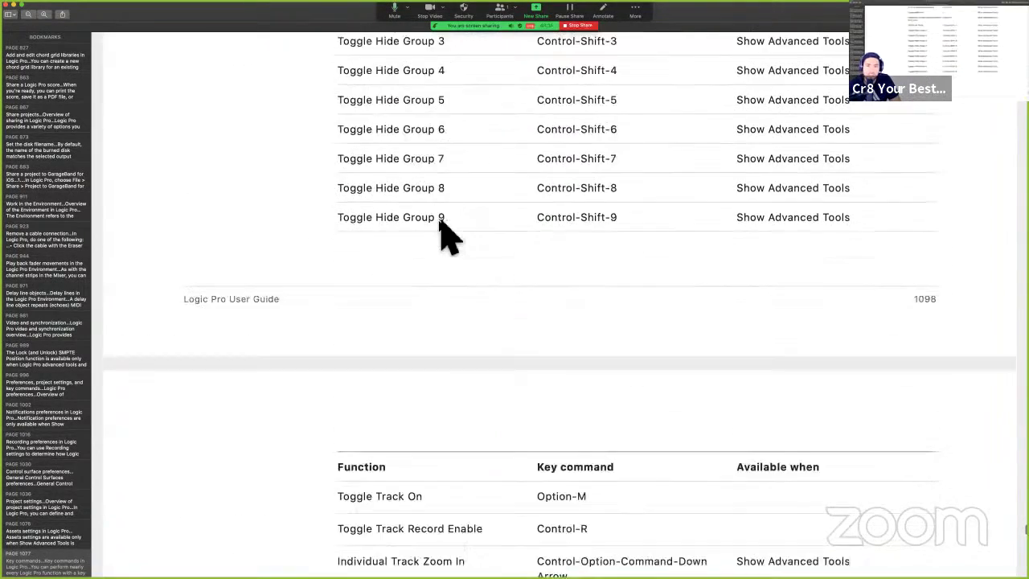
{"action": "scroll", "coordinate": [443, 228], "scroll_direction": "down", "scroll_amount": 20}
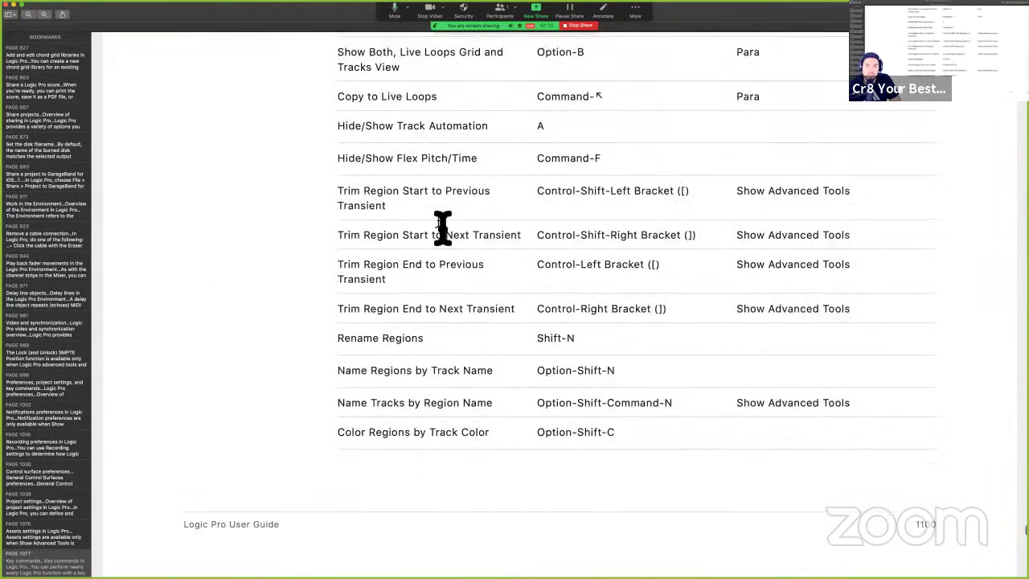
- Look through the score, step sequencer, audio editing, Step Input Keyboard and Tool key command tables, dismissing the Backblaze notice
{"action": "scroll", "coordinate": [443, 228], "scroll_direction": "down", "scroll_amount": 20}
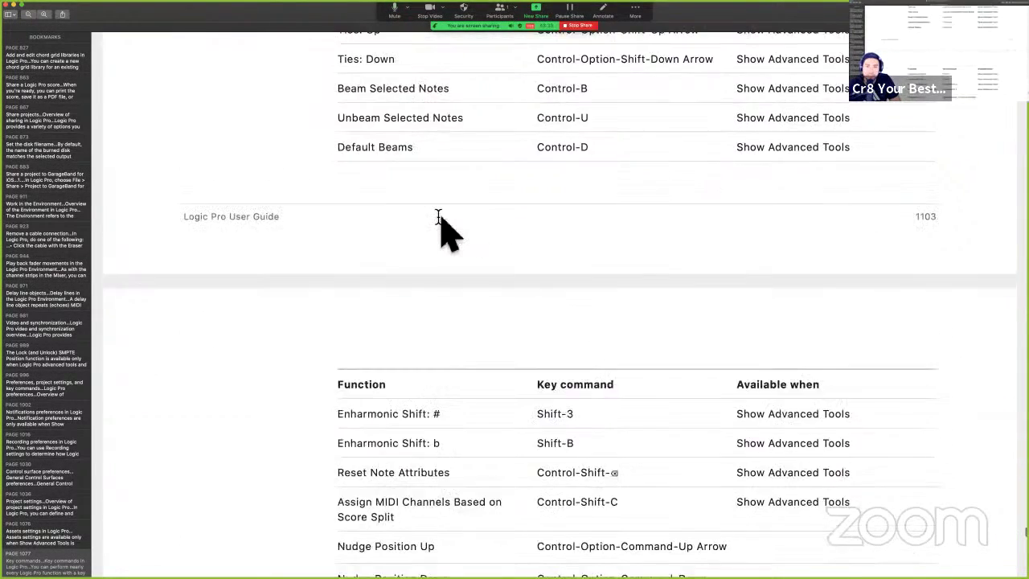
{"action": "scroll", "coordinate": [448, 234], "scroll_direction": "down", "scroll_amount": 20}
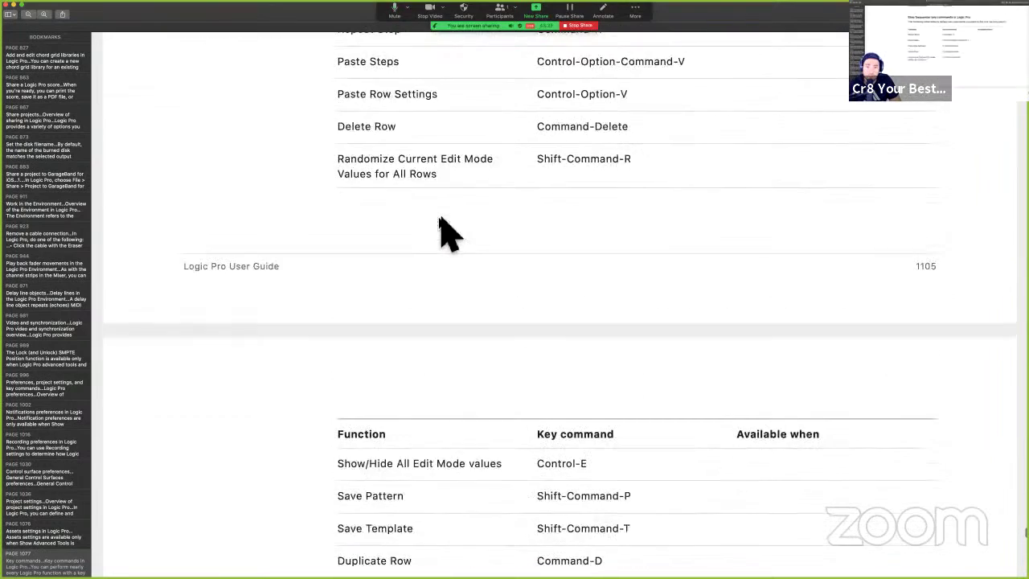
{"action": "scroll", "coordinate": [447, 232], "scroll_direction": "down", "scroll_amount": 4}
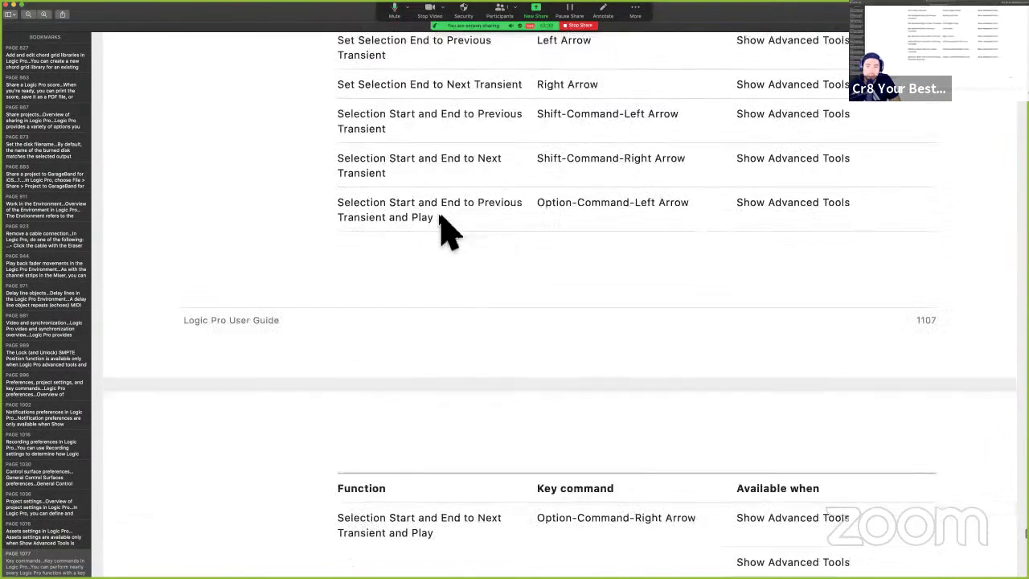
{"action": "scroll", "coordinate": [448, 233], "scroll_direction": "down", "scroll_amount": 20}
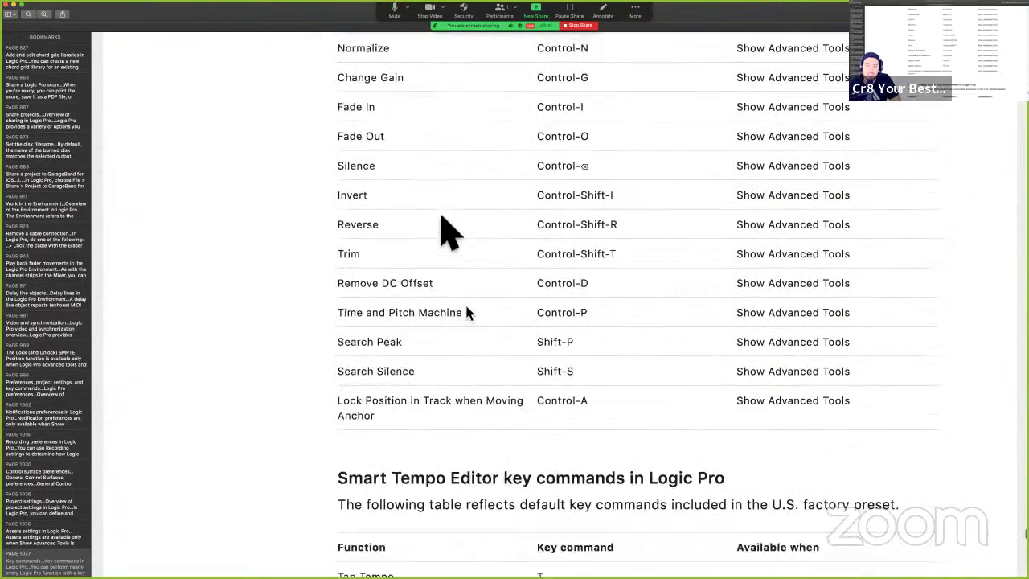
{"action": "scroll", "coordinate": [466, 312], "scroll_direction": "down", "scroll_amount": 20}
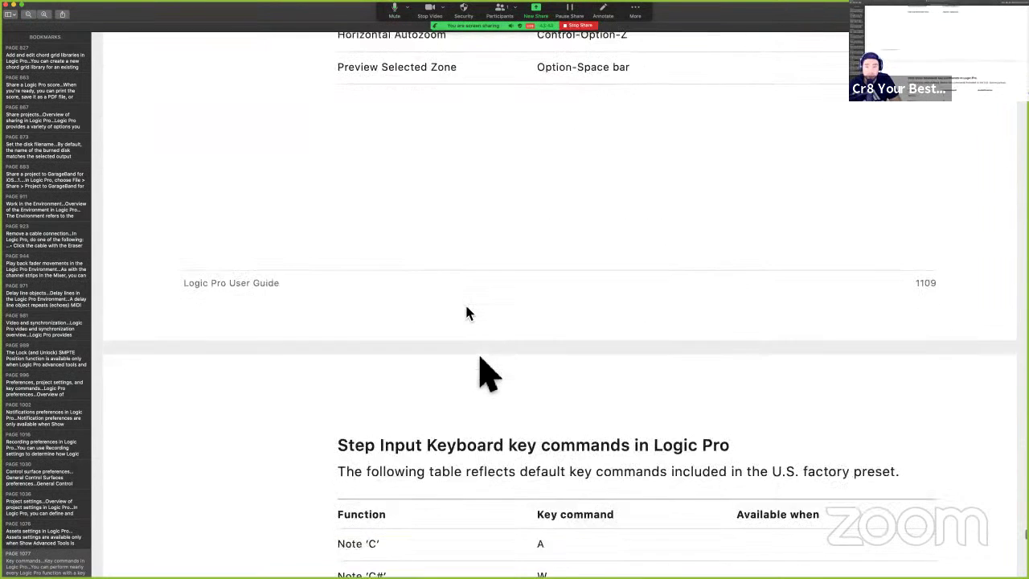
{"action": "scroll", "coordinate": [466, 312], "scroll_direction": "down", "scroll_amount": 19}
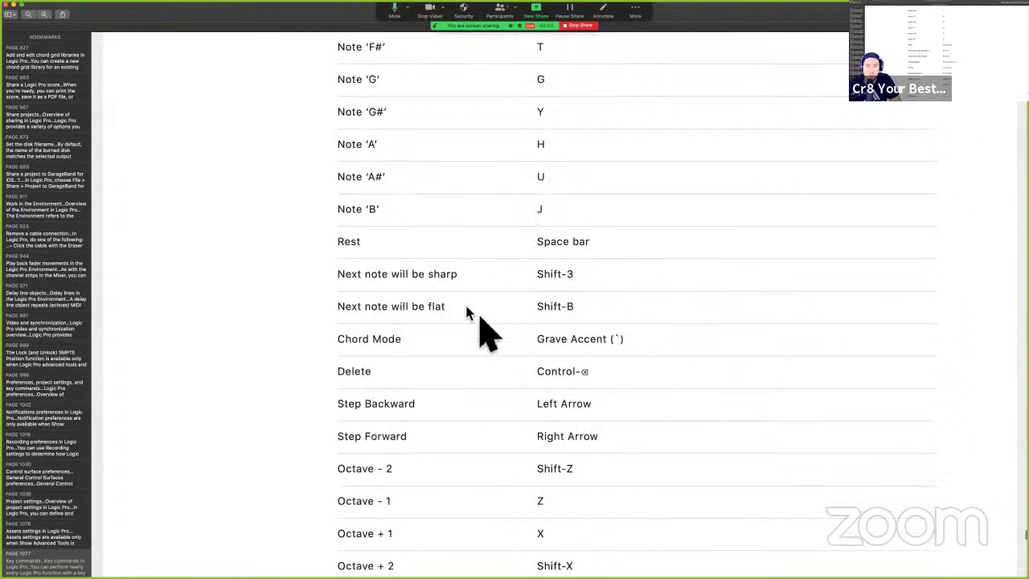
{"action": "scroll", "coordinate": [478, 318], "scroll_direction": "down", "scroll_amount": 20}
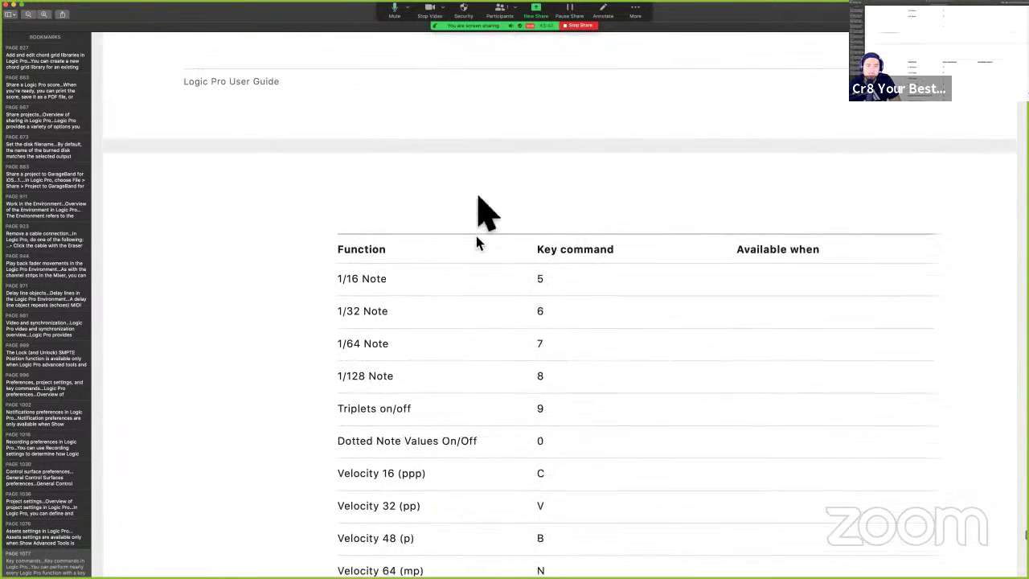
{"action": "scroll", "coordinate": [480, 198], "scroll_direction": "down", "scroll_amount": 20}
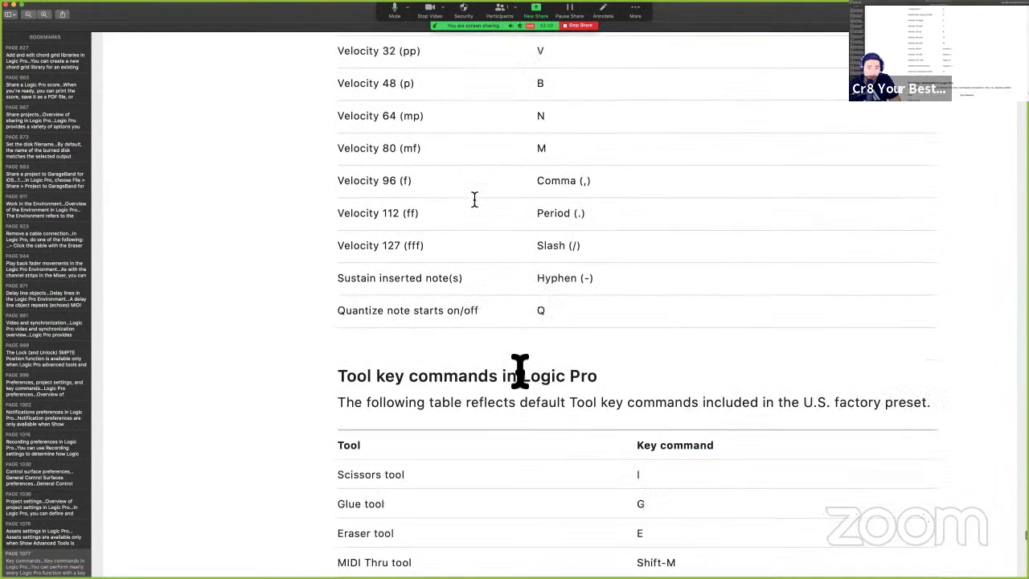
{"action": "scroll", "coordinate": [474, 199], "scroll_direction": "down", "scroll_amount": 20}
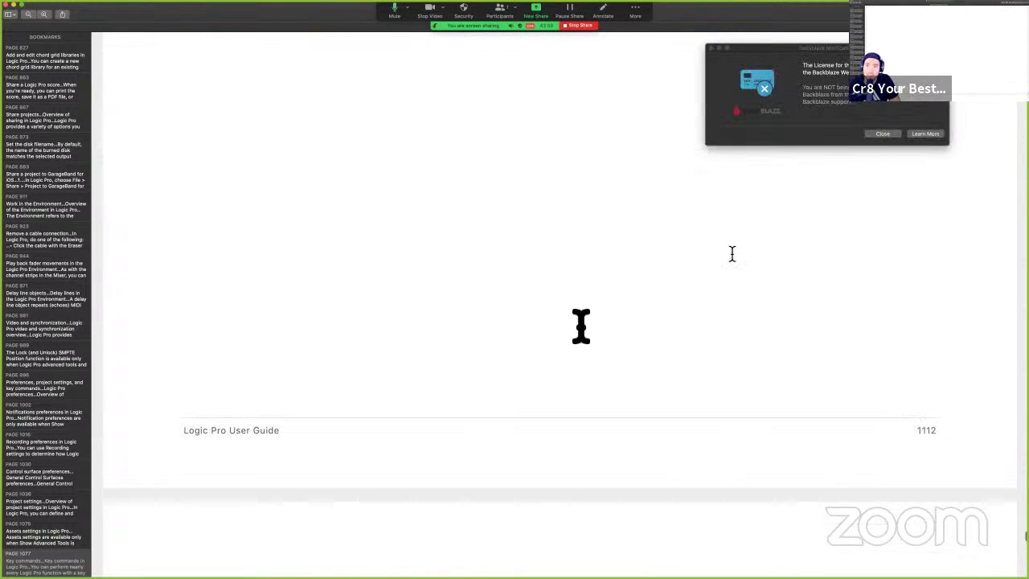
{"action": "left_click", "coordinate": [711, 48]}
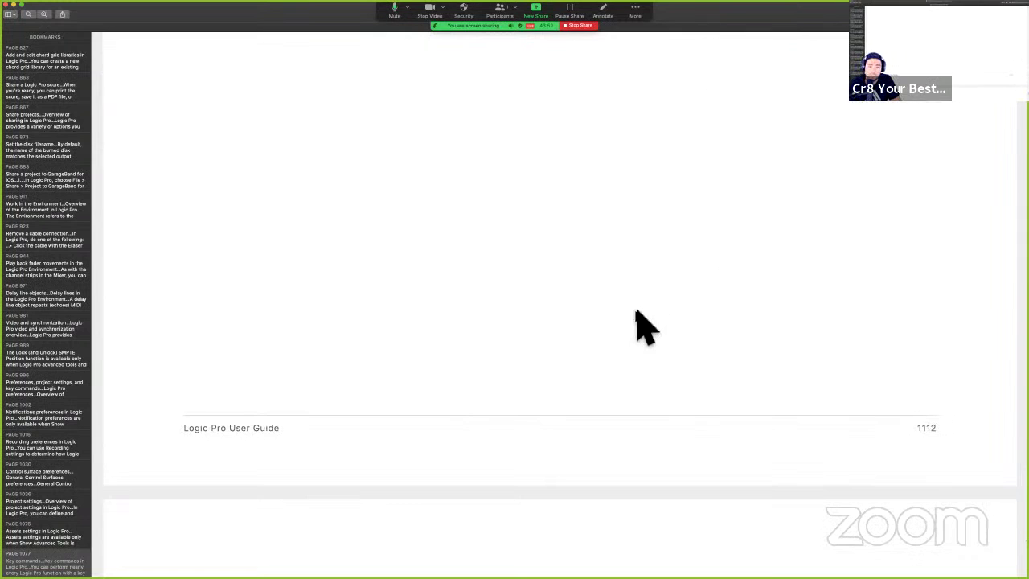
- Read the guide's Touch Bar shortcuts overview, including the Toolbar screen and Smart Controls screen shortcuts
{"action": "scroll", "coordinate": [636, 326], "scroll_direction": "down", "scroll_amount": 13}
{"action": "scroll", "coordinate": [636, 325], "scroll_direction": "down", "scroll_amount": 8}
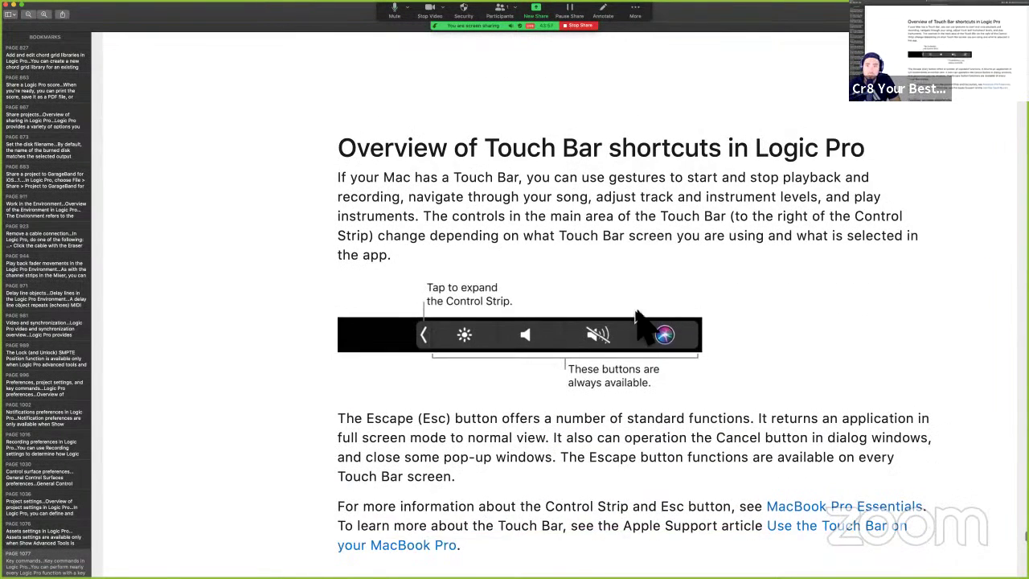
{"action": "scroll", "coordinate": [637, 325], "scroll_direction": "down", "scroll_amount": 1}
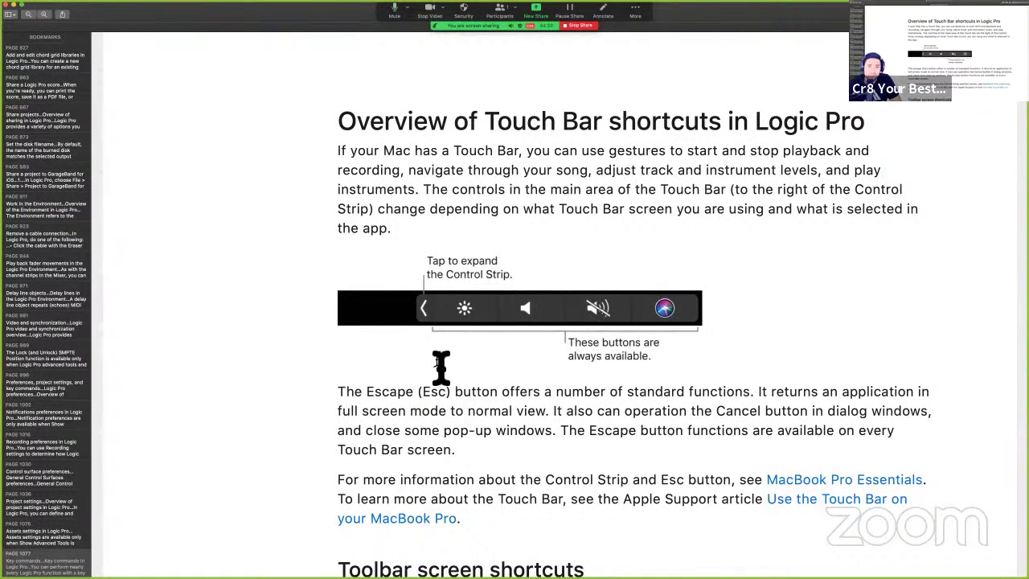
{"action": "scroll", "coordinate": [441, 367], "scroll_direction": "down", "scroll_amount": 2}
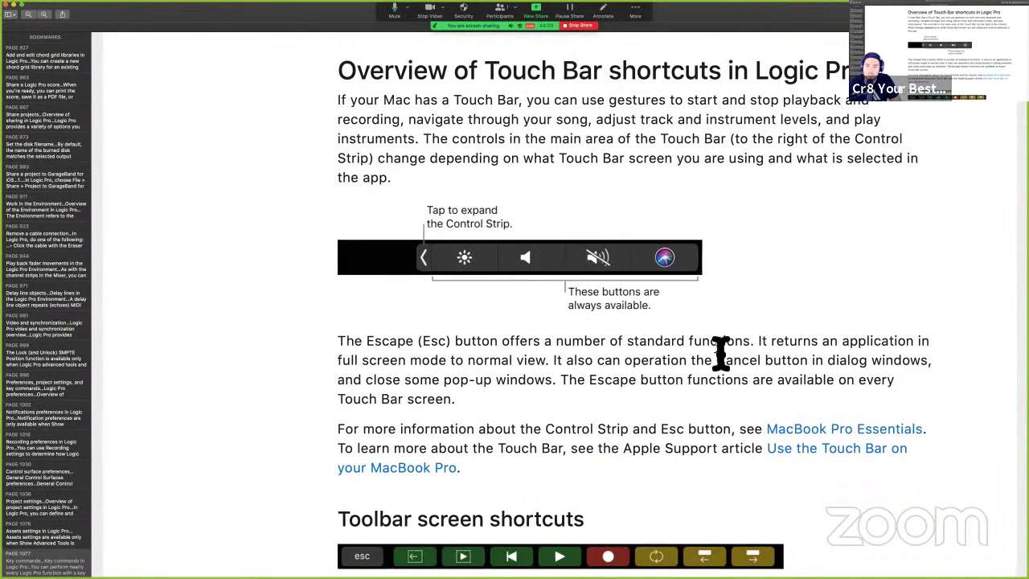
{"action": "scroll", "coordinate": [720, 351], "scroll_direction": "down", "scroll_amount": 3}
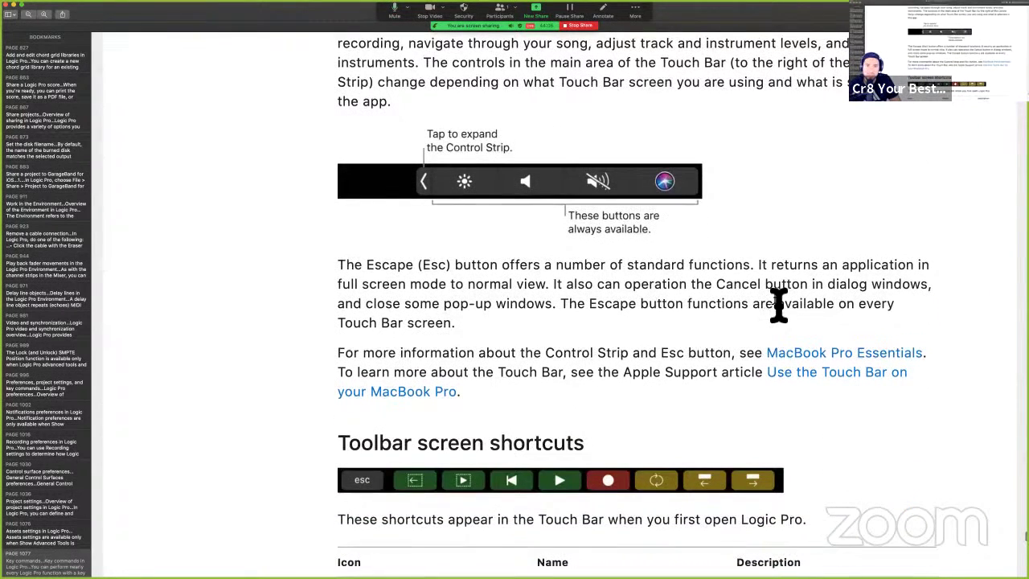
{"action": "scroll", "coordinate": [484, 306], "scroll_direction": "down", "scroll_amount": 5}
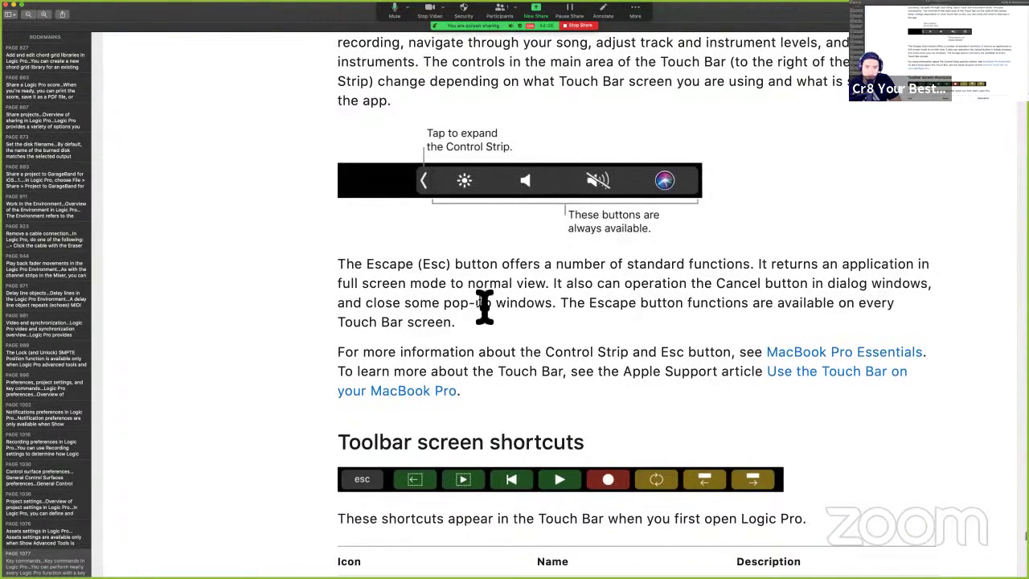
{"action": "scroll", "coordinate": [484, 306], "scroll_direction": "down", "scroll_amount": 6}
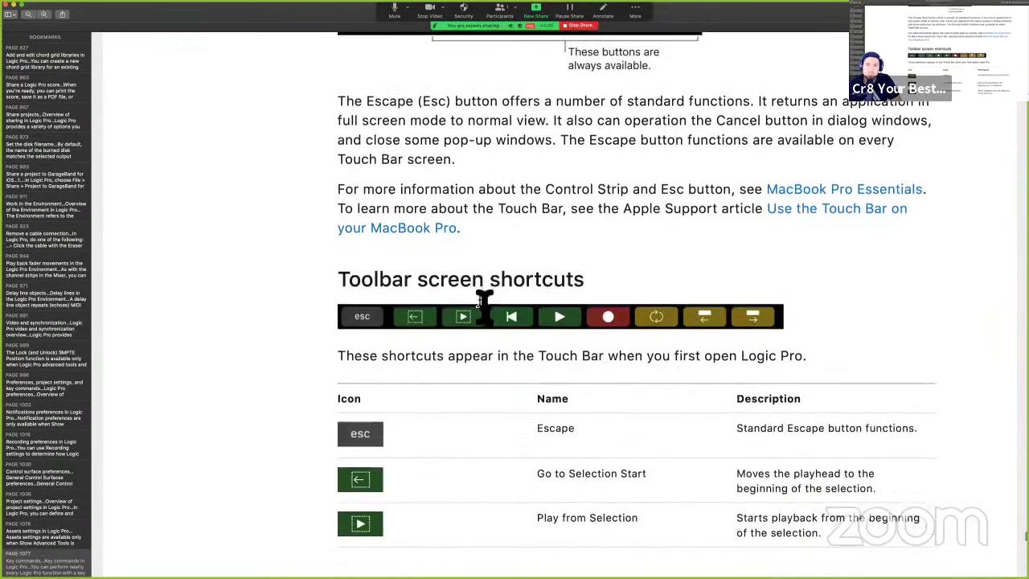
{"action": "scroll", "coordinate": [483, 293], "scroll_direction": "down", "scroll_amount": 2}
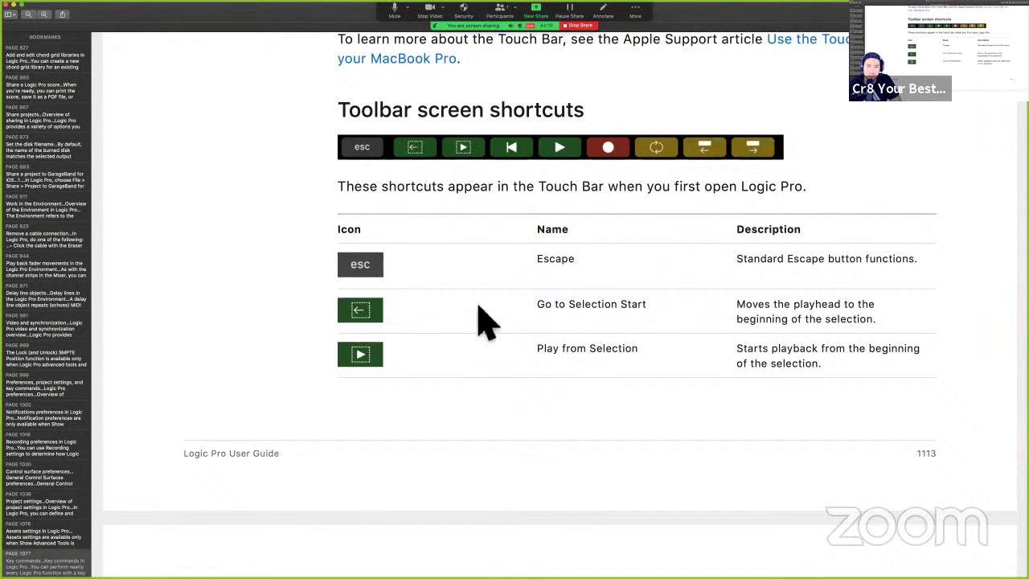
{"action": "scroll", "coordinate": [542, 361], "scroll_direction": "down", "scroll_amount": 10}
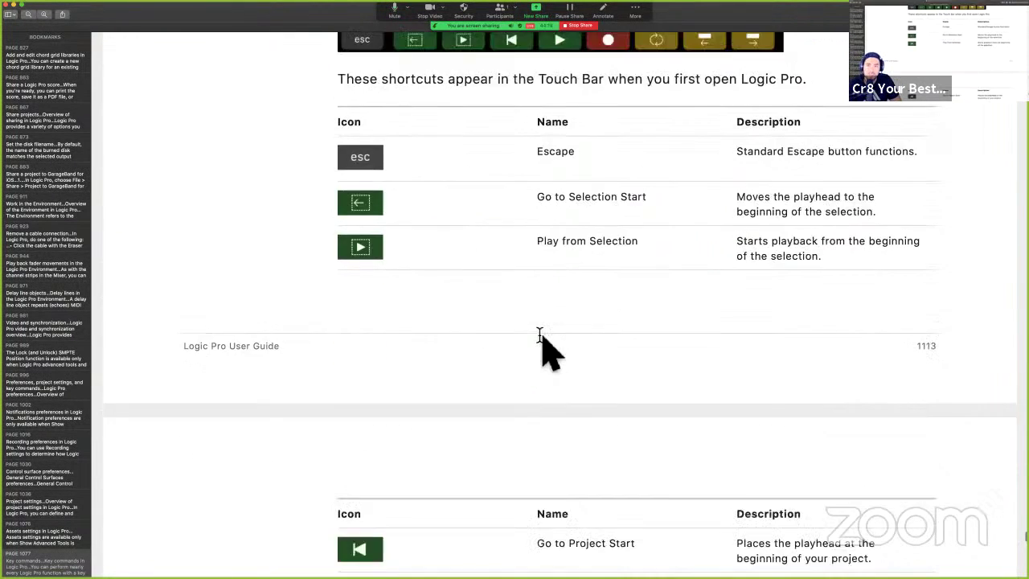
{"action": "scroll", "coordinate": [550, 322], "scroll_direction": "down", "scroll_amount": 10}
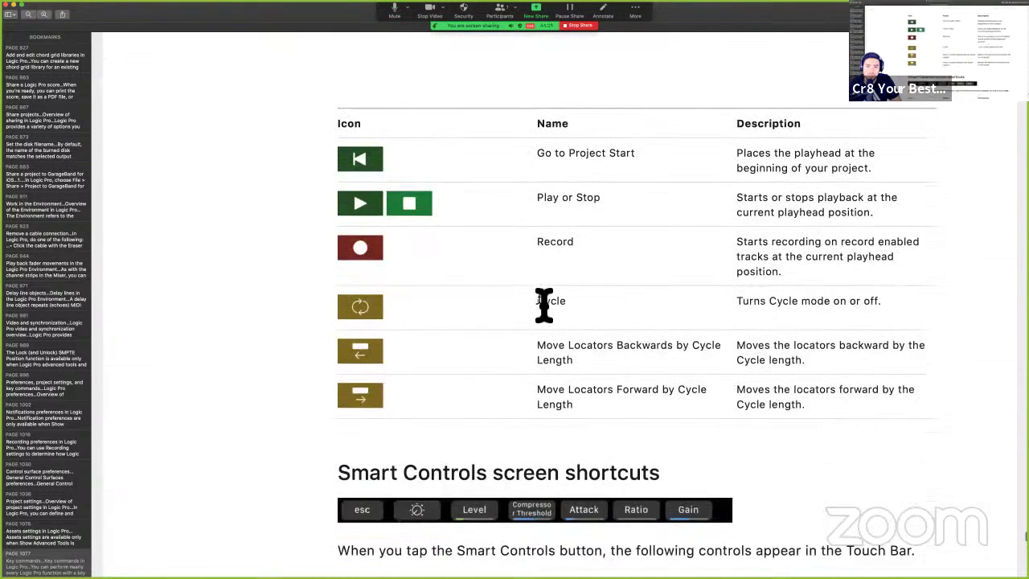
{"action": "scroll", "coordinate": [544, 303], "scroll_direction": "down", "scroll_amount": 5}
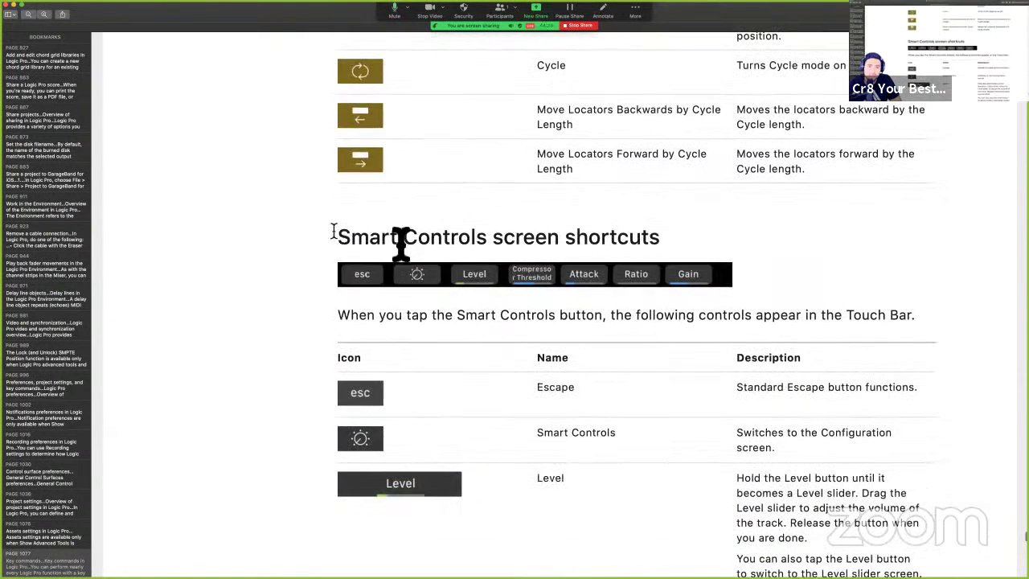
{"action": "scroll", "coordinate": [673, 245], "scroll_direction": "down", "scroll_amount": 8}
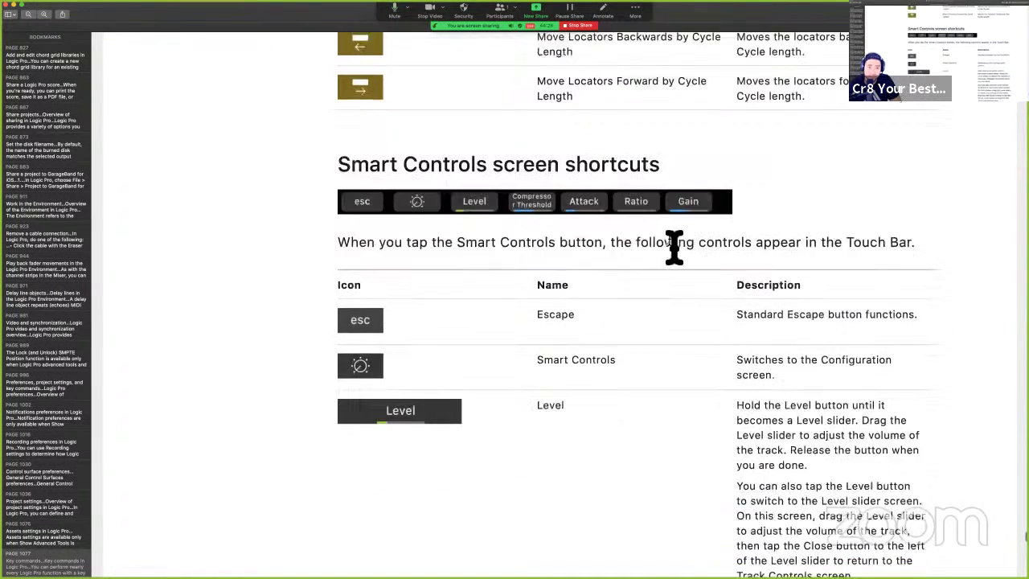
{"action": "scroll", "coordinate": [674, 246], "scroll_direction": "down", "scroll_amount": 12}
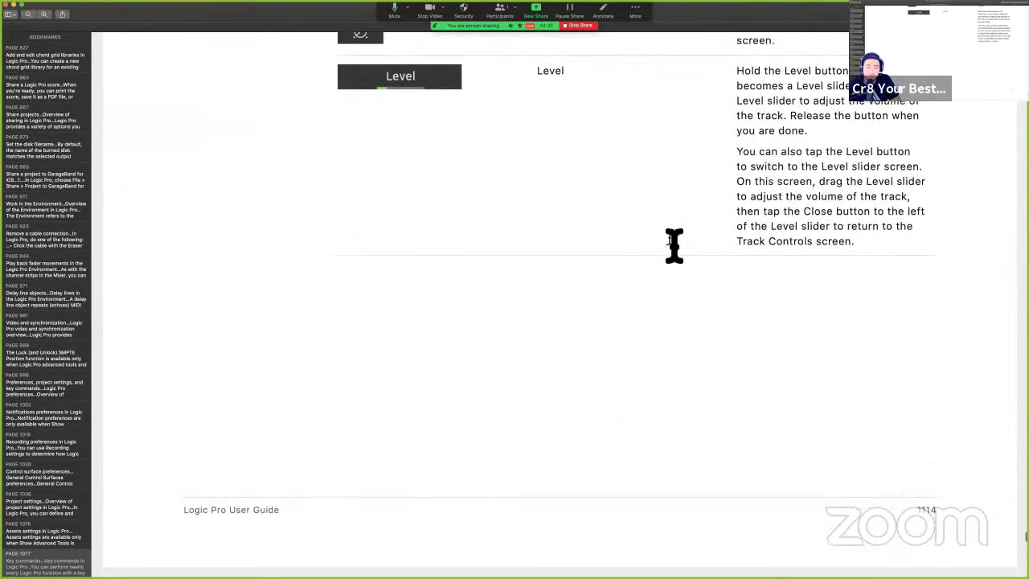
- Look at the guide's Smart Controls Touch Bar examples, and show the Smart Controls for the Drummer track in Logic Pro
{"action": "scroll", "coordinate": [673, 214], "scroll_direction": "down", "scroll_amount": 8}
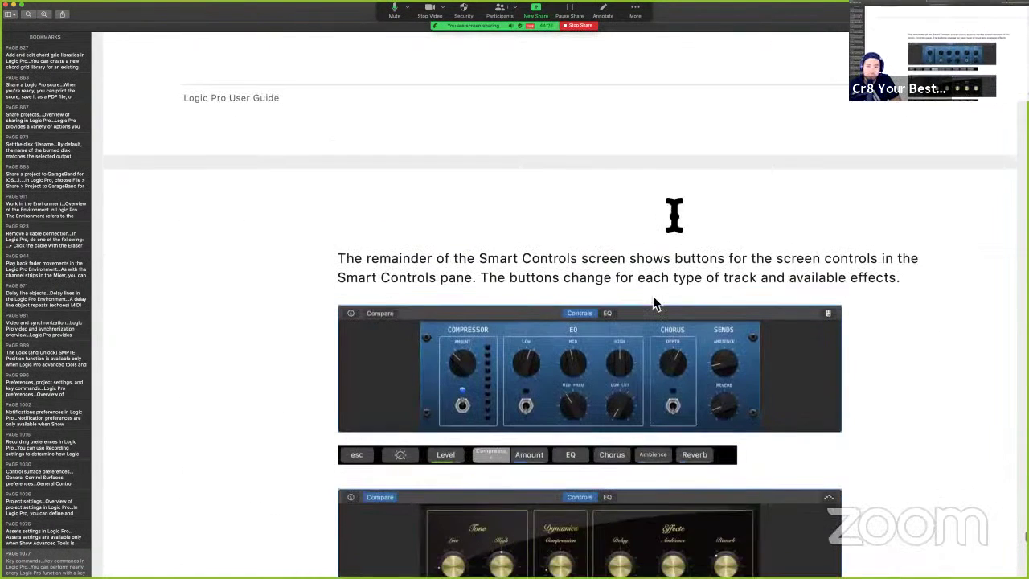
{"action": "scroll", "coordinate": [646, 346], "scroll_direction": "down", "scroll_amount": 1}
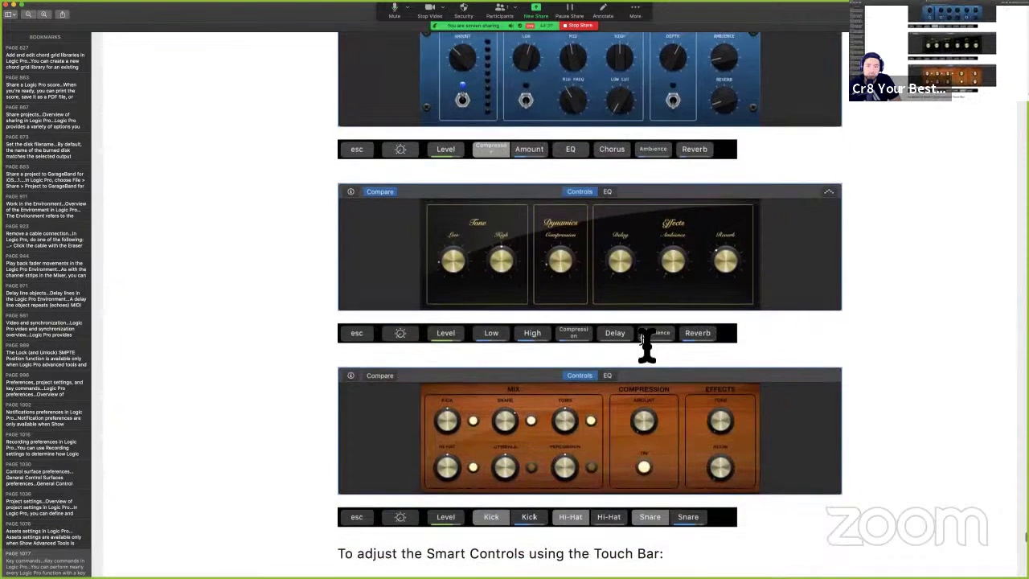
{"action": "key", "text": "ctrl+Right"}
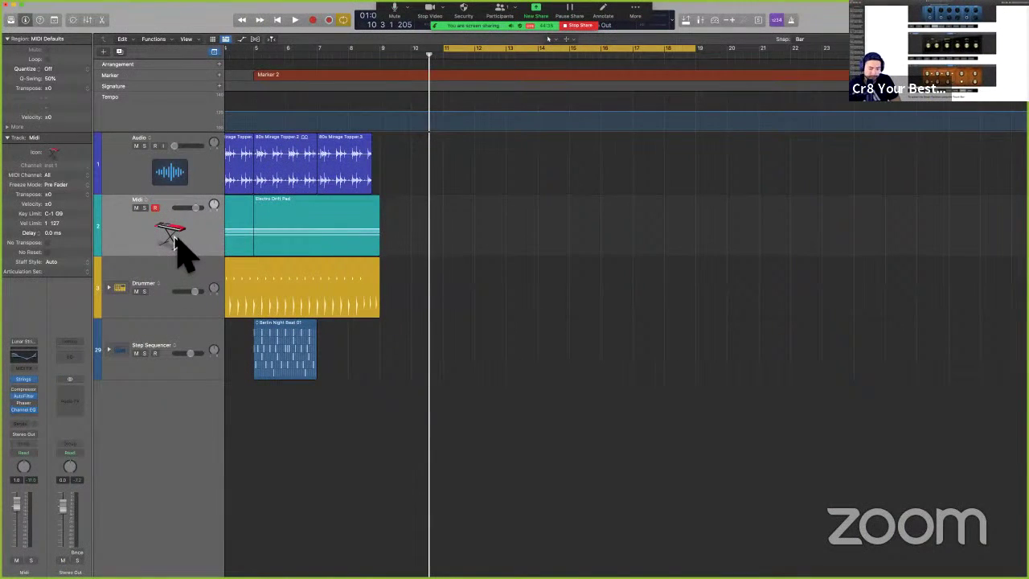
{"action": "key", "text": "b"}
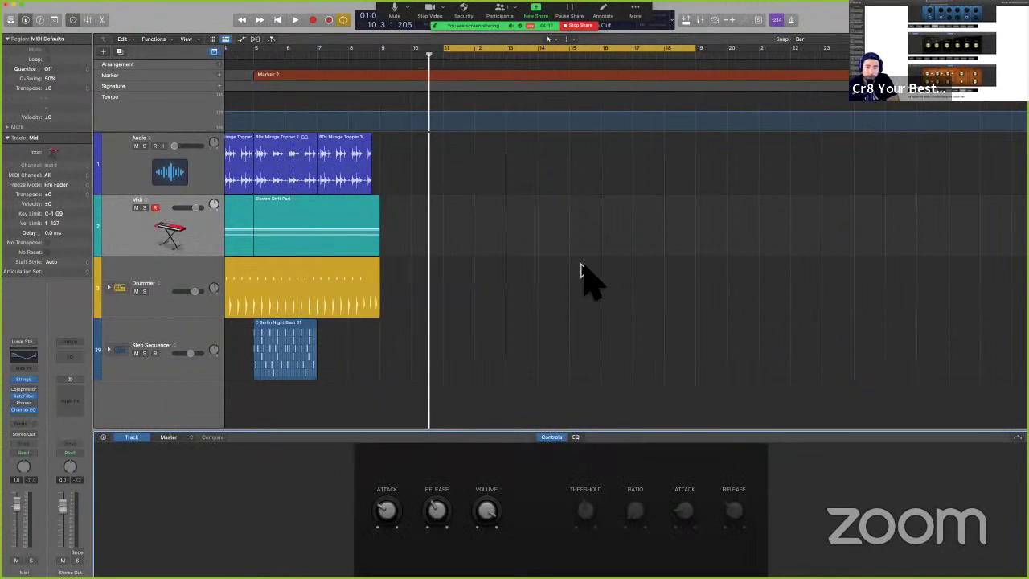
{"action": "left_click", "coordinate": [342, 281]}
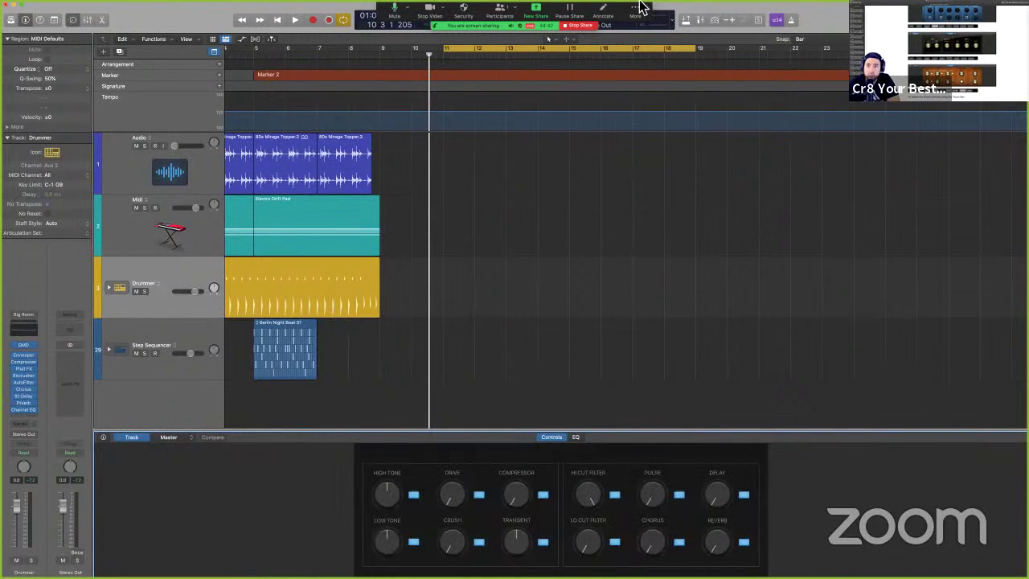
- Display the mirrored Chameleon 8 device screen over the Logic project to view the Drummer track's Touch Bar controls
{"action": "mouse_move", "coordinate": [648, 2]}
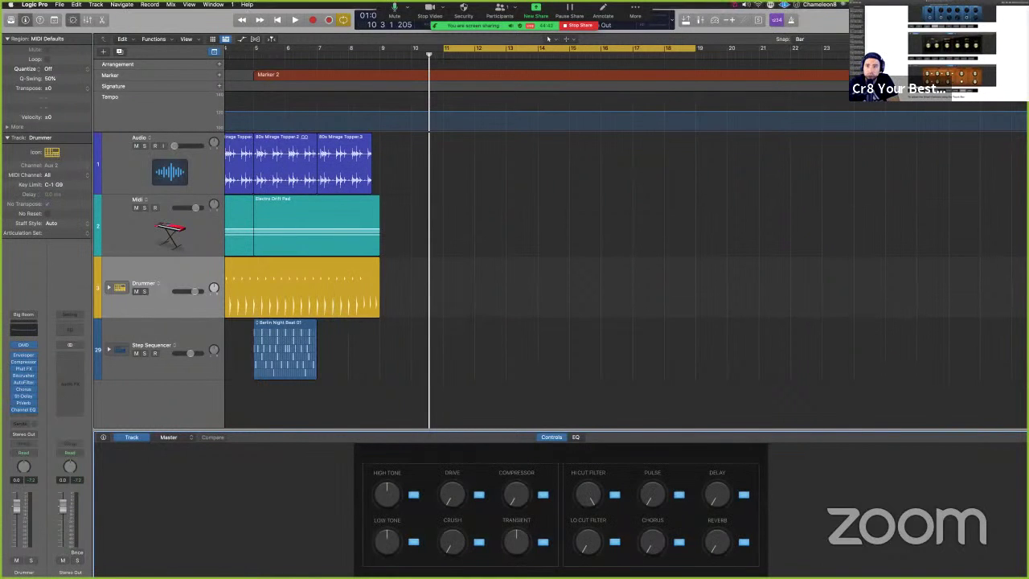
{"action": "left_click", "coordinate": [734, 5]}
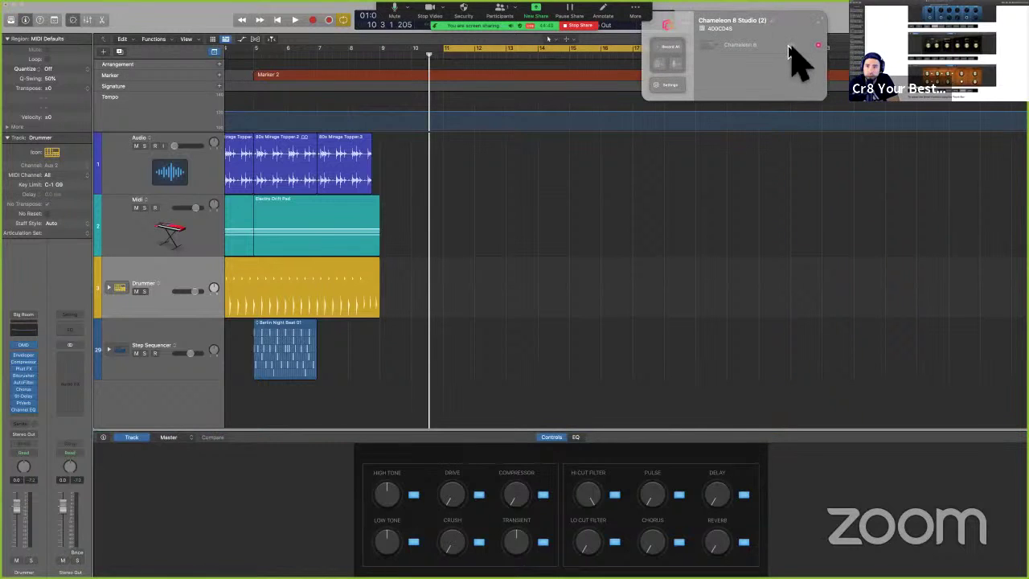
{"action": "left_click", "coordinate": [779, 45]}
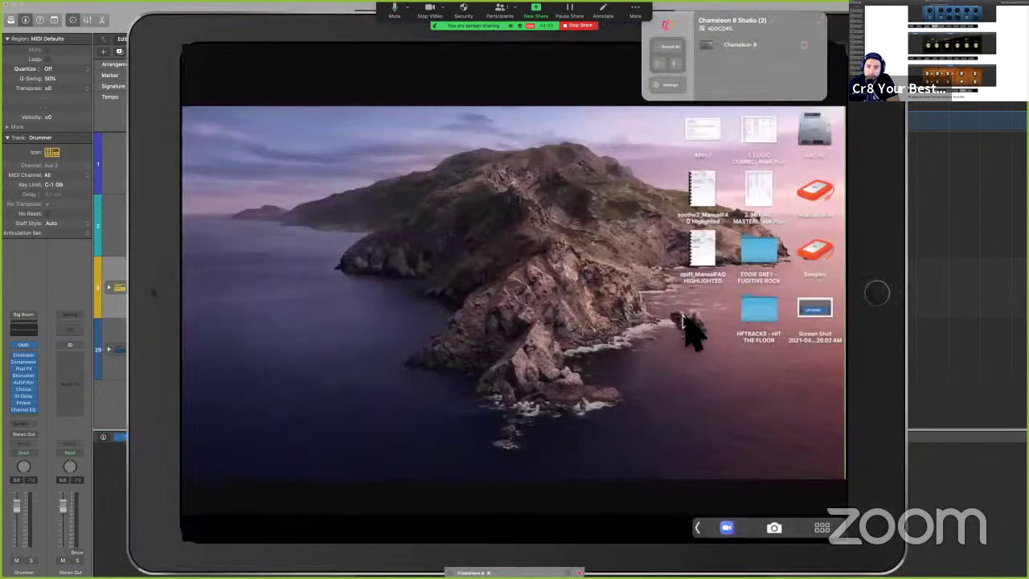
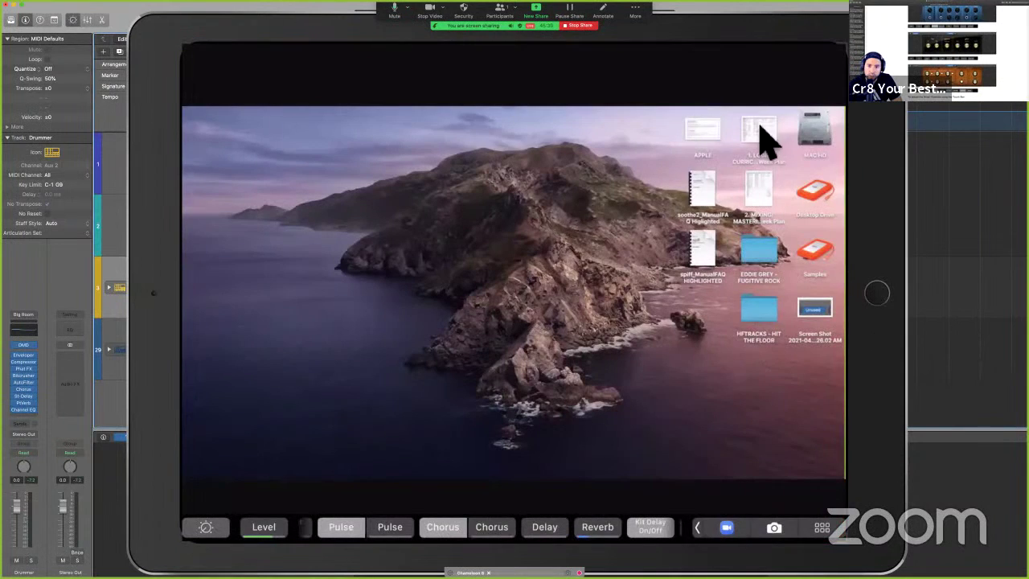
- Switch to the User Guide and read how to adjust Smart Controls with the Touch Bar, plus the Configuration screen shortcuts
{"action": "key", "text": "ctrl+Left"}
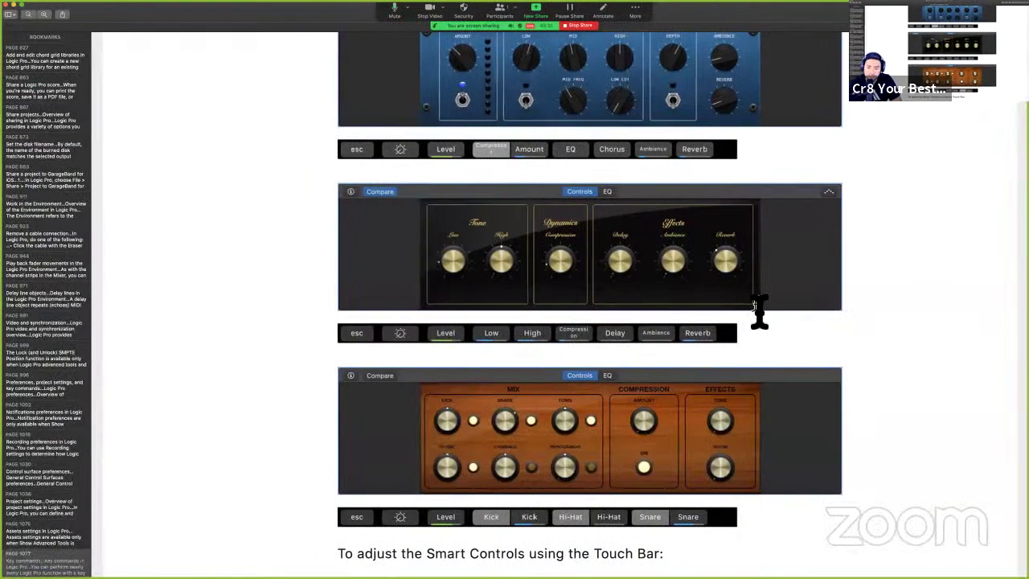
{"action": "scroll", "coordinate": [758, 311], "scroll_direction": "down", "scroll_amount": 3}
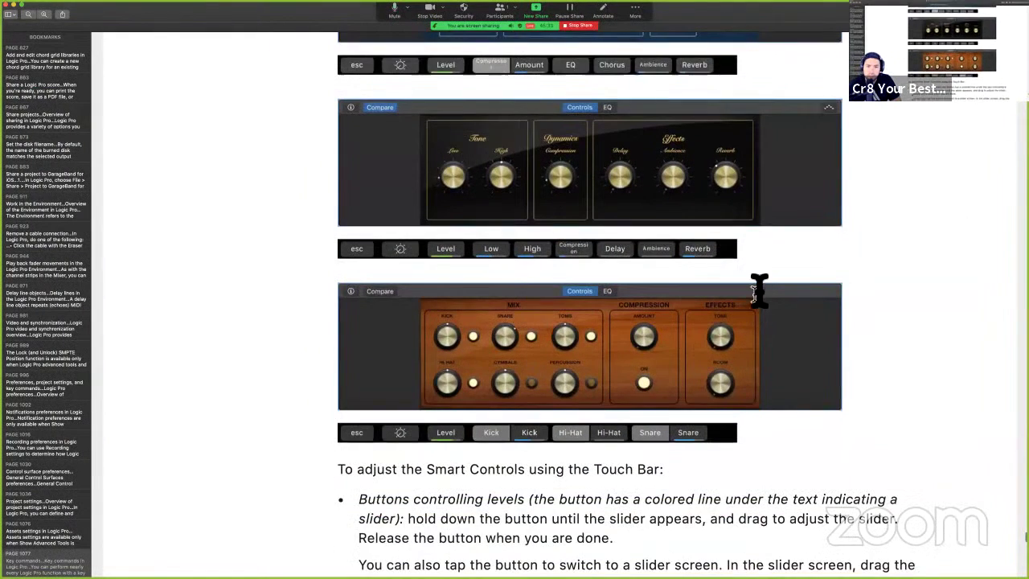
{"action": "scroll", "coordinate": [729, 338], "scroll_direction": "down", "scroll_amount": 5}
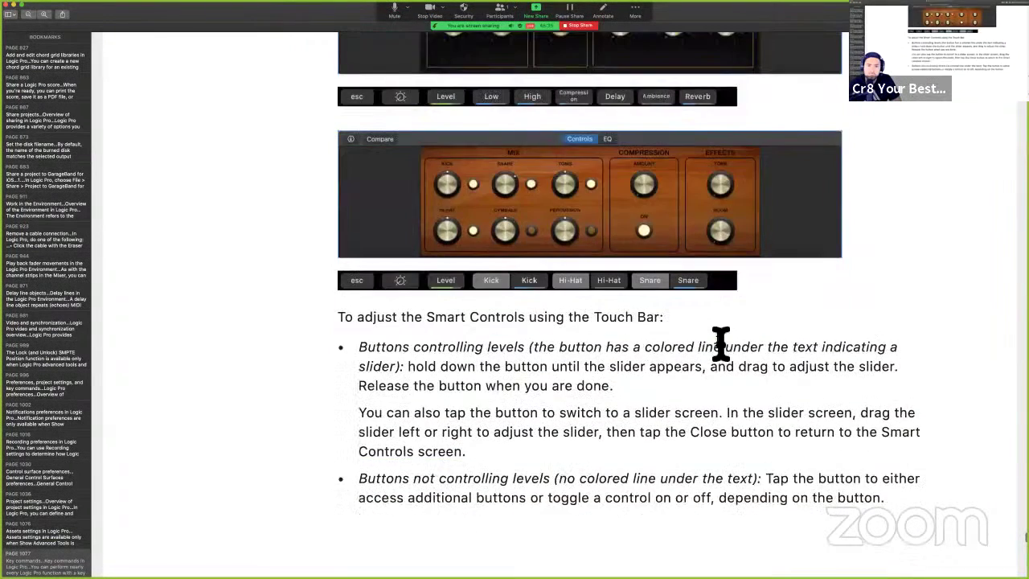
{"action": "scroll", "coordinate": [721, 344], "scroll_direction": "down", "scroll_amount": 15}
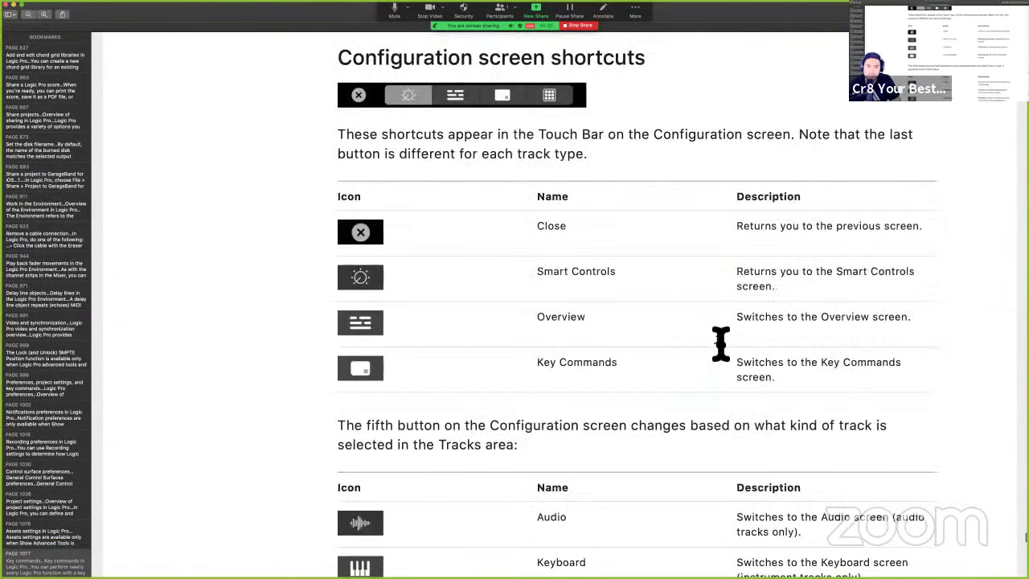
{"action": "scroll", "coordinate": [721, 344], "scroll_direction": "down", "scroll_amount": 2}
{"action": "scroll", "coordinate": [720, 358], "scroll_direction": "down", "scroll_amount": 3}
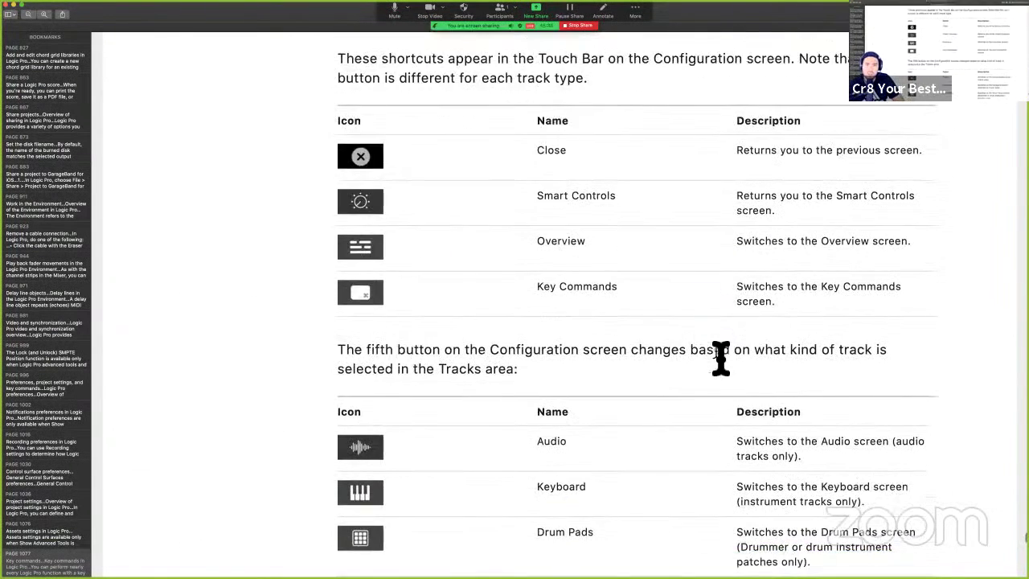
{"action": "scroll", "coordinate": [716, 354], "scroll_direction": "down", "scroll_amount": 6}
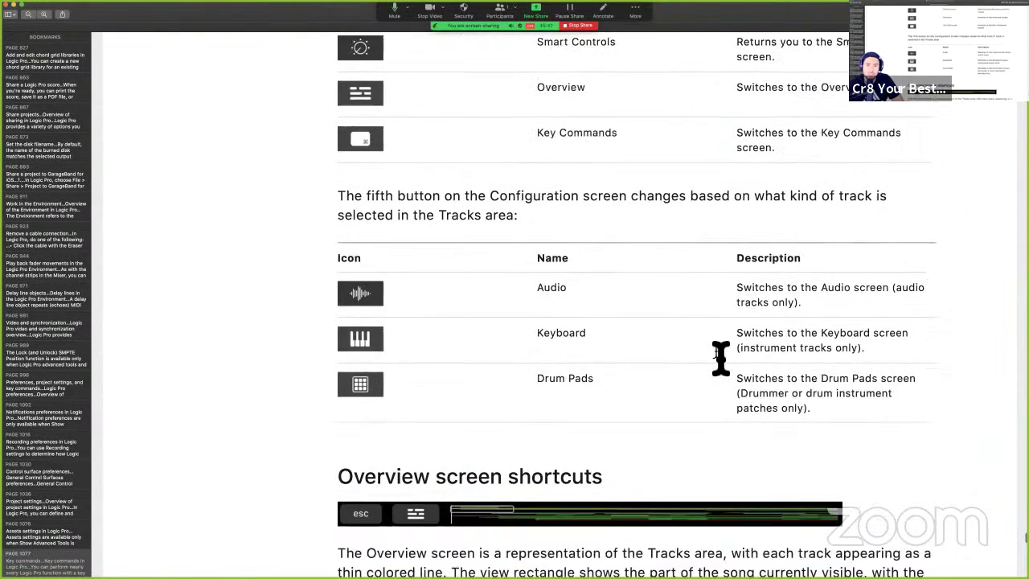
{"action": "scroll", "coordinate": [547, 234], "scroll_direction": "down", "scroll_amount": 3}
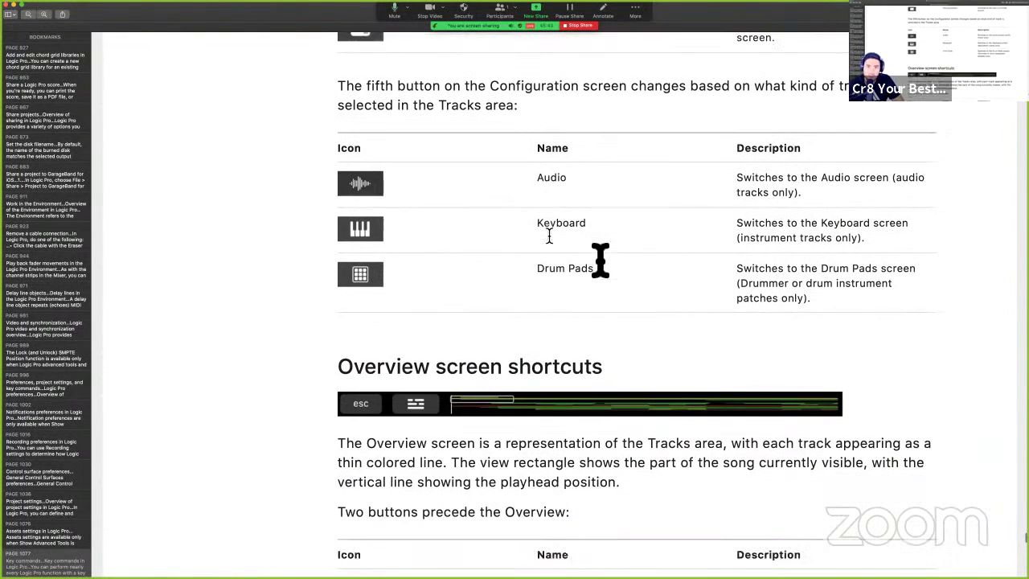
- Switch to Logic Pro, select the Midi track, and show the Library at its top-level patch categories
{"action": "key", "text": "ctrl+Right"}
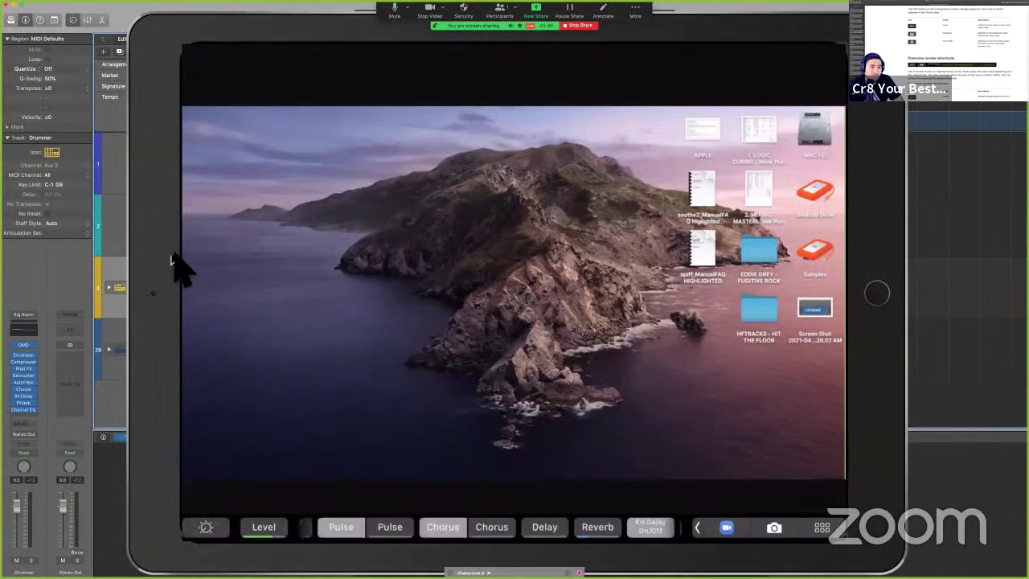
{"action": "left_click", "coordinate": [113, 214]}
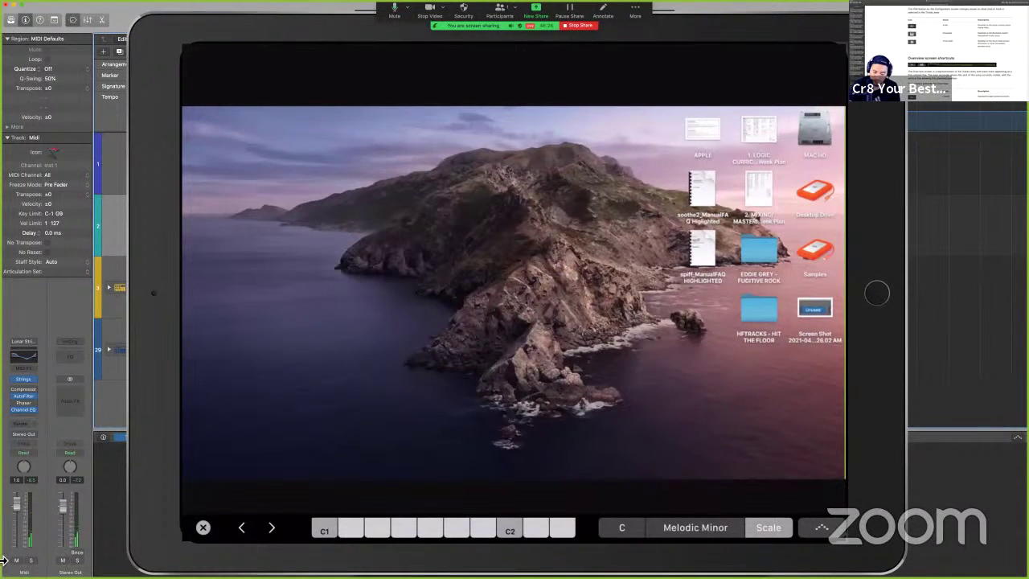
{"action": "key", "text": "y"}
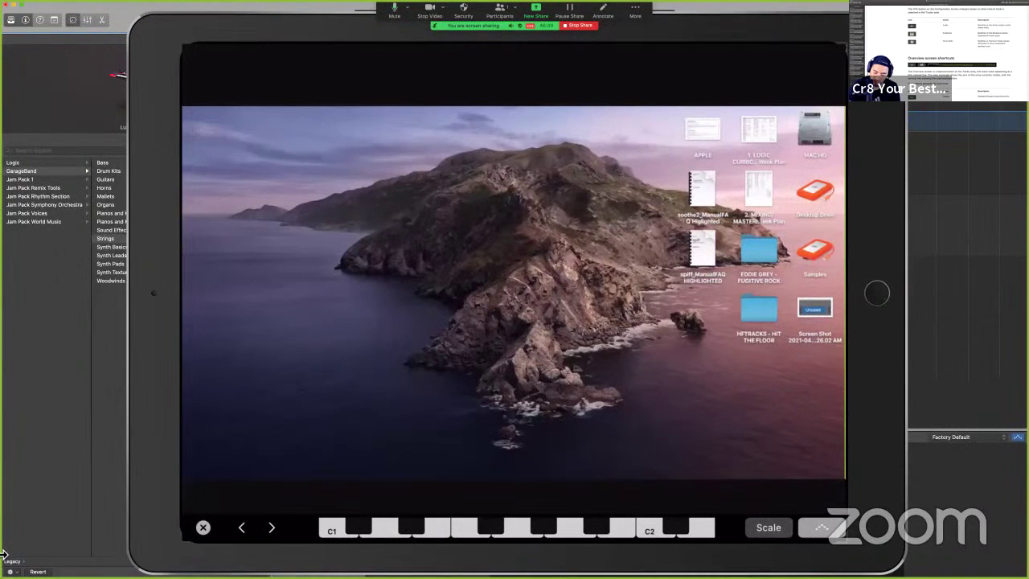
{"action": "left_click", "coordinate": [8, 561]}
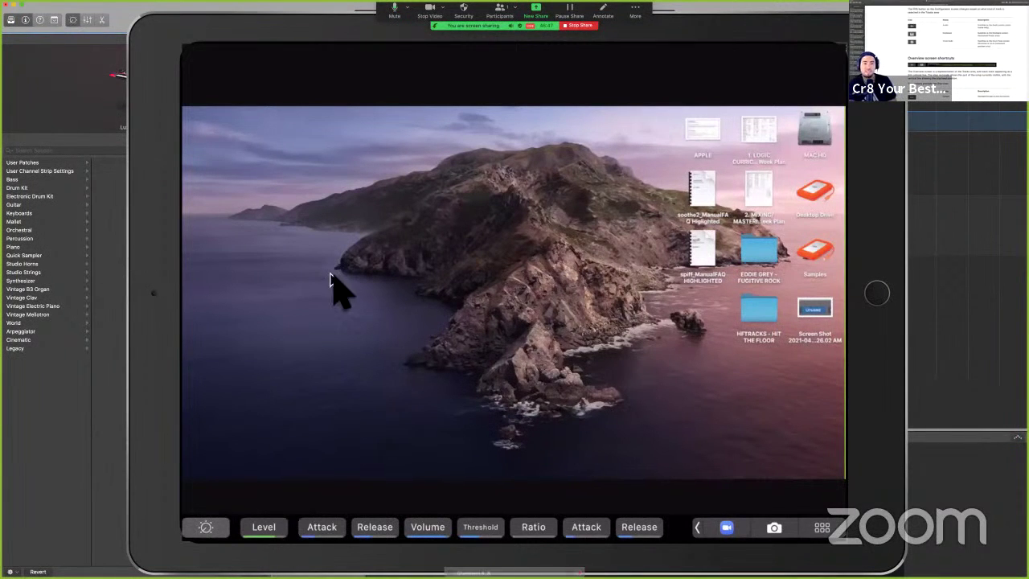
- Switch to the User Guide and read the Overview screen shortcuts and how to navigate the song with the Overview
{"action": "key", "text": "ctrl+Left"}
{"action": "scroll", "coordinate": [335, 281], "scroll_direction": "down", "scroll_amount": 3}
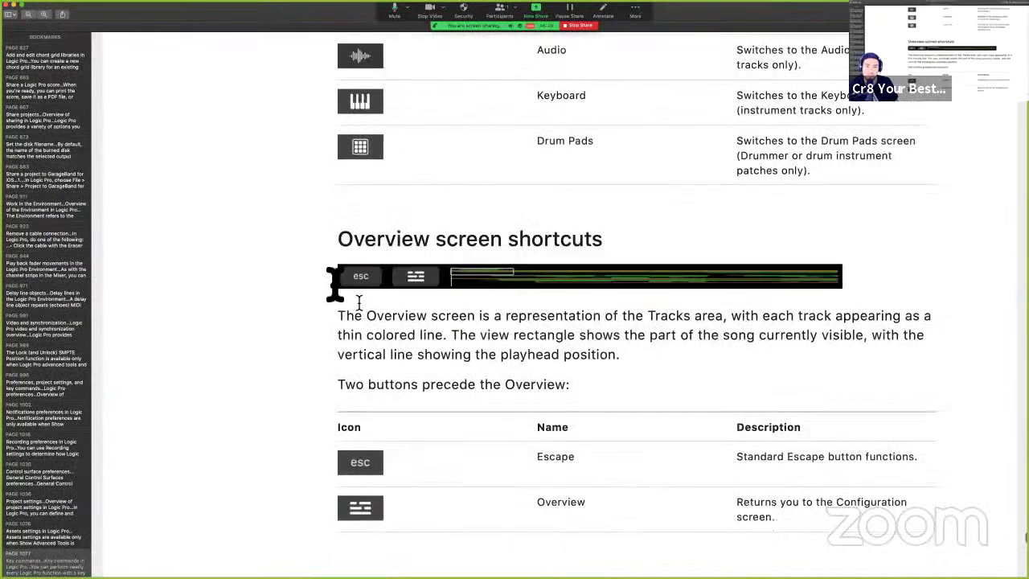
{"action": "scroll", "coordinate": [334, 281], "scroll_direction": "down", "scroll_amount": 2}
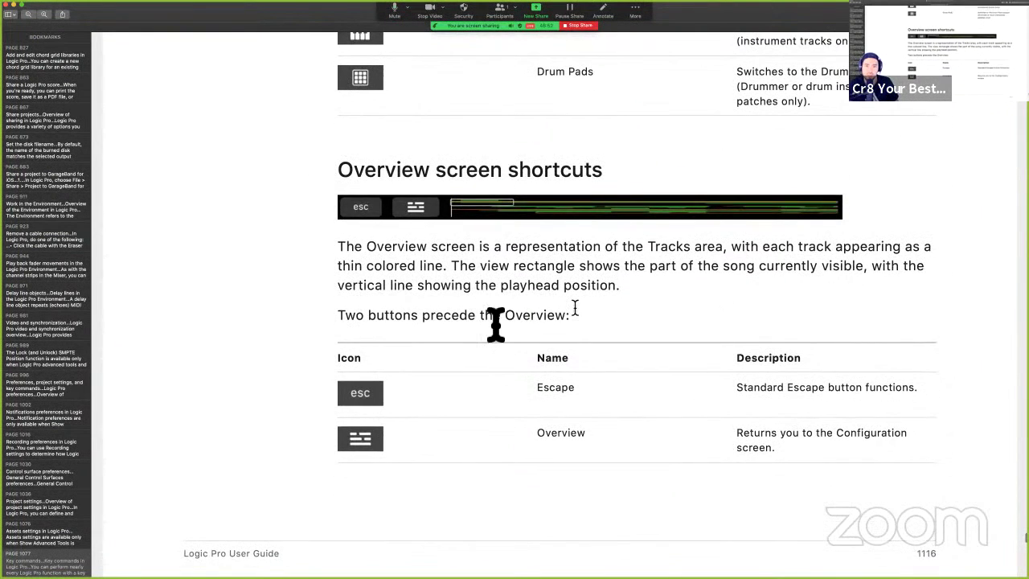
{"action": "scroll", "coordinate": [575, 307], "scroll_direction": "down", "scroll_amount": 3}
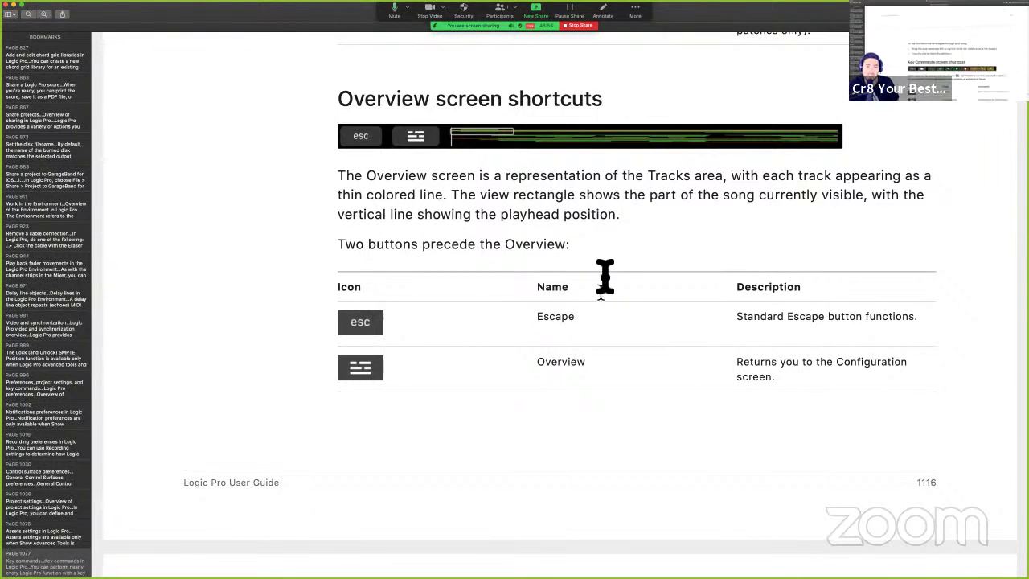
{"action": "scroll", "coordinate": [604, 278], "scroll_direction": "down", "scroll_amount": 10}
{"action": "scroll", "coordinate": [604, 268], "scroll_direction": "down", "scroll_amount": 6}
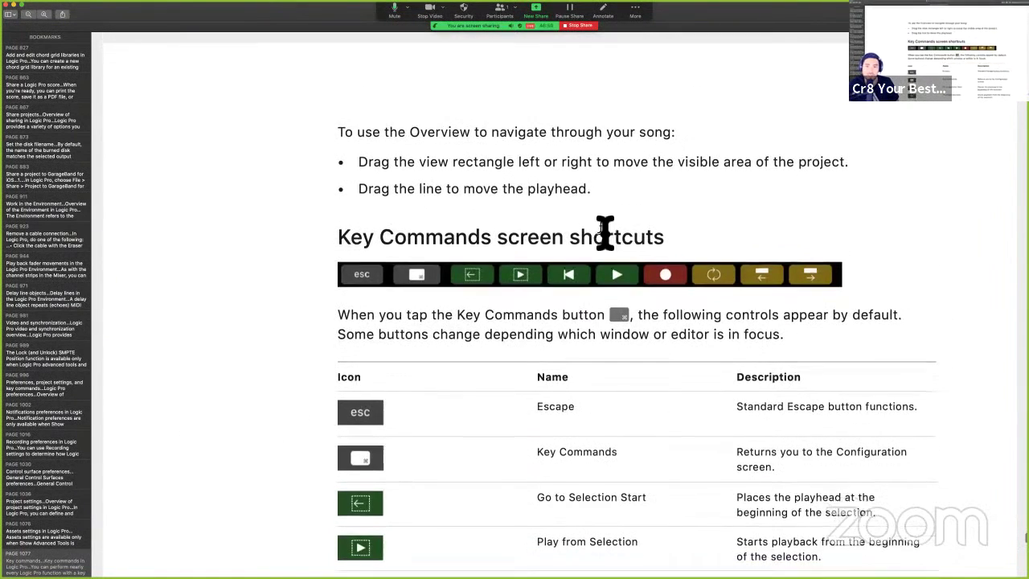
- Read the Key Commands screen shortcut tables for the default, Command key and Option key controls
{"action": "scroll", "coordinate": [604, 233], "scroll_direction": "down", "scroll_amount": 9}
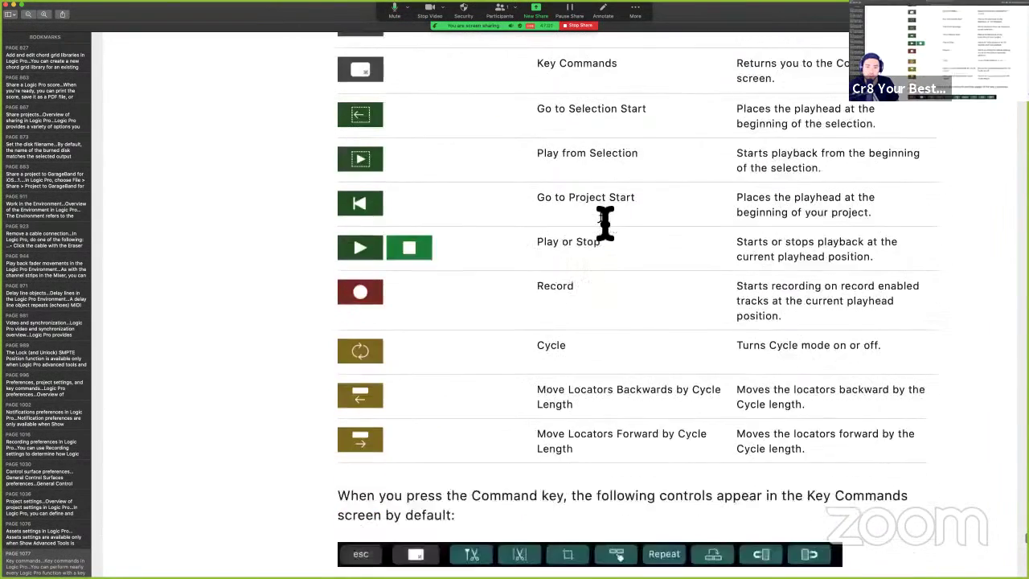
{"action": "scroll", "coordinate": [604, 215], "scroll_direction": "down", "scroll_amount": 11}
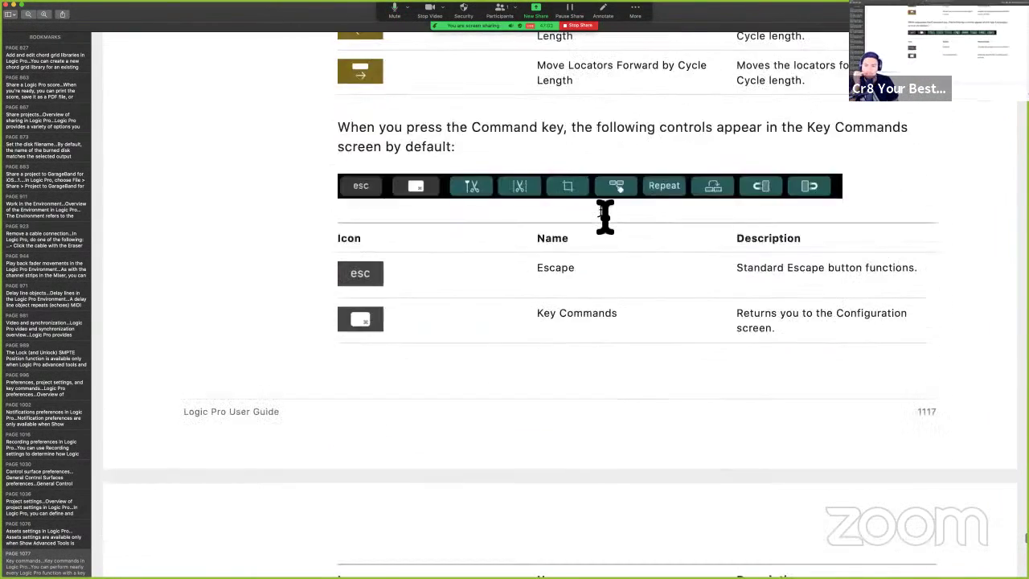
{"action": "scroll", "coordinate": [605, 215], "scroll_direction": "down", "scroll_amount": 7}
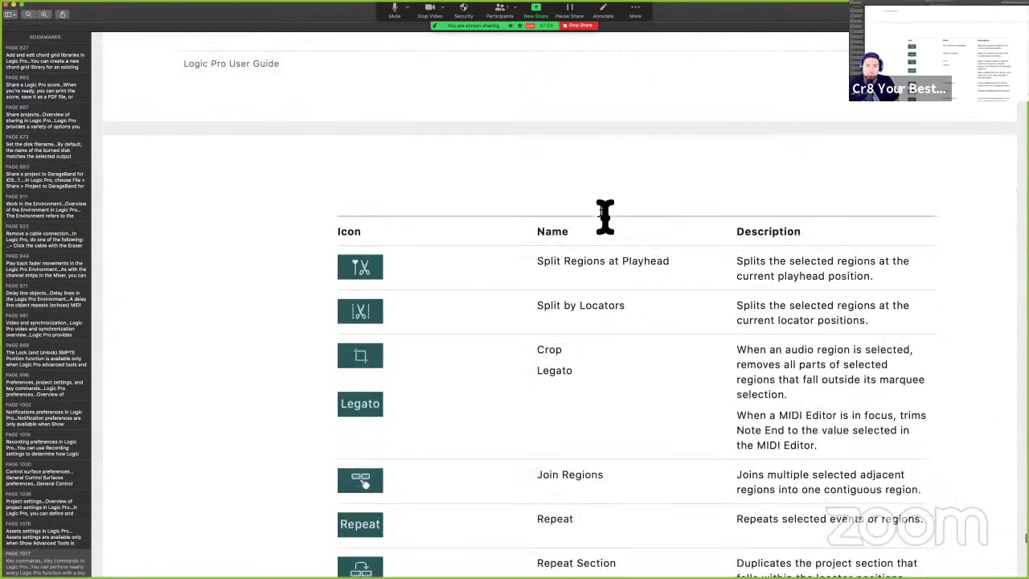
{"action": "scroll", "coordinate": [605, 216], "scroll_direction": "down", "scroll_amount": 10}
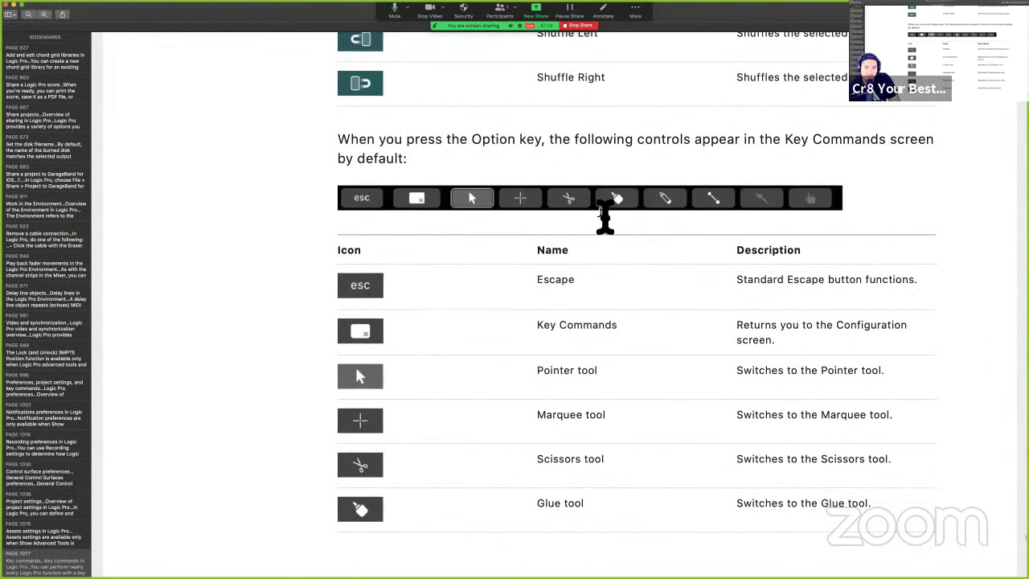
{"action": "scroll", "coordinate": [605, 216], "scroll_direction": "down", "scroll_amount": 2}
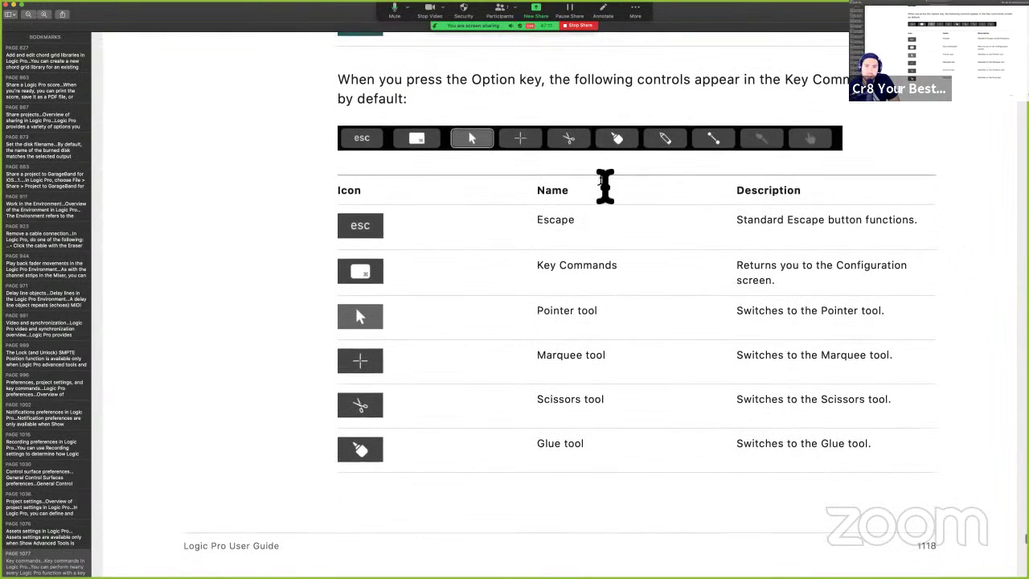
{"action": "scroll", "coordinate": [604, 187], "scroll_direction": "down", "scroll_amount": 3}
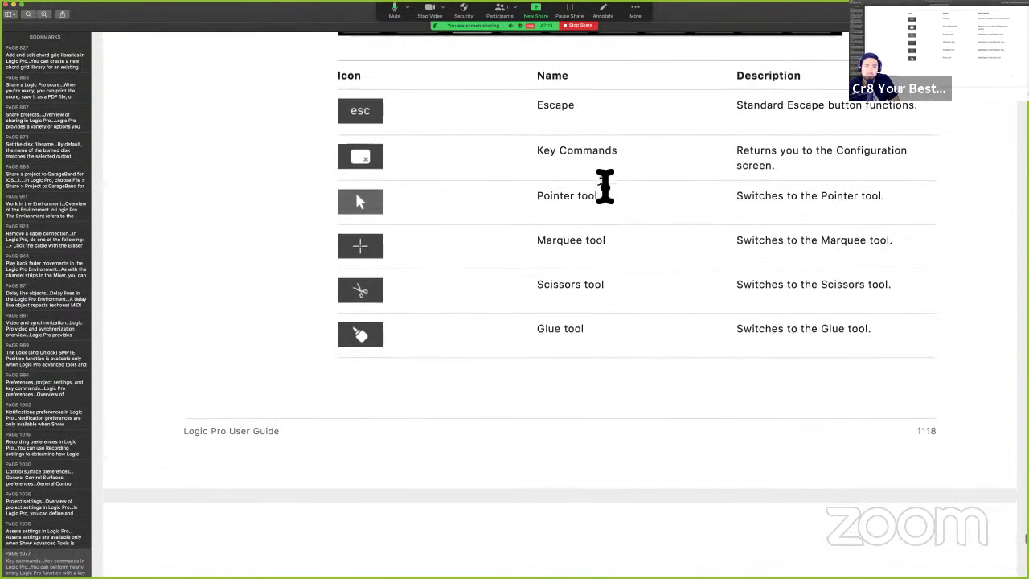
{"action": "scroll", "coordinate": [604, 186], "scroll_direction": "down", "scroll_amount": 7}
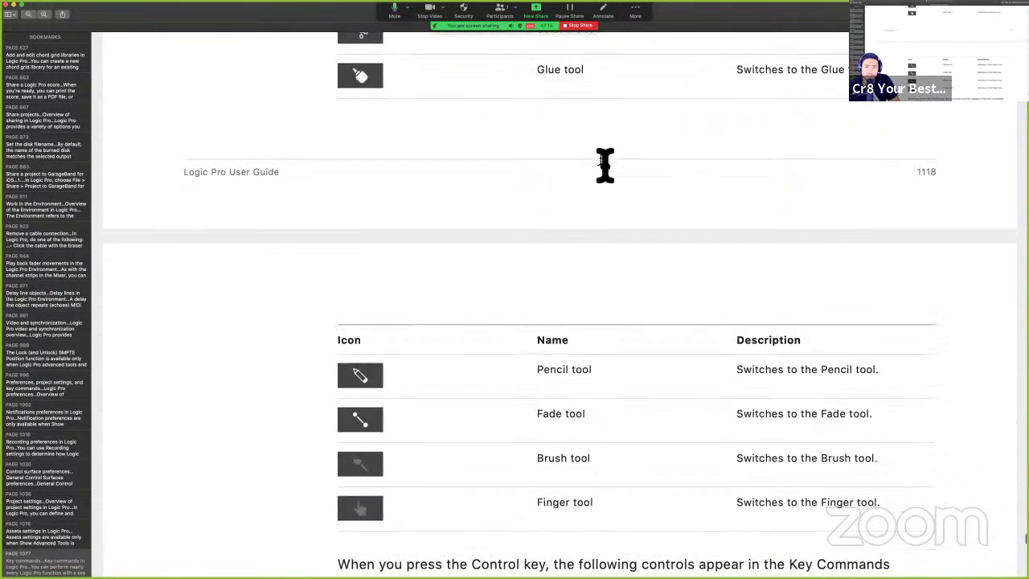
- Look through the Control key table of automation and add-track shortcuts and the following table from Colors to Spot Erase
{"action": "scroll", "coordinate": [605, 165], "scroll_direction": "down", "scroll_amount": 6}
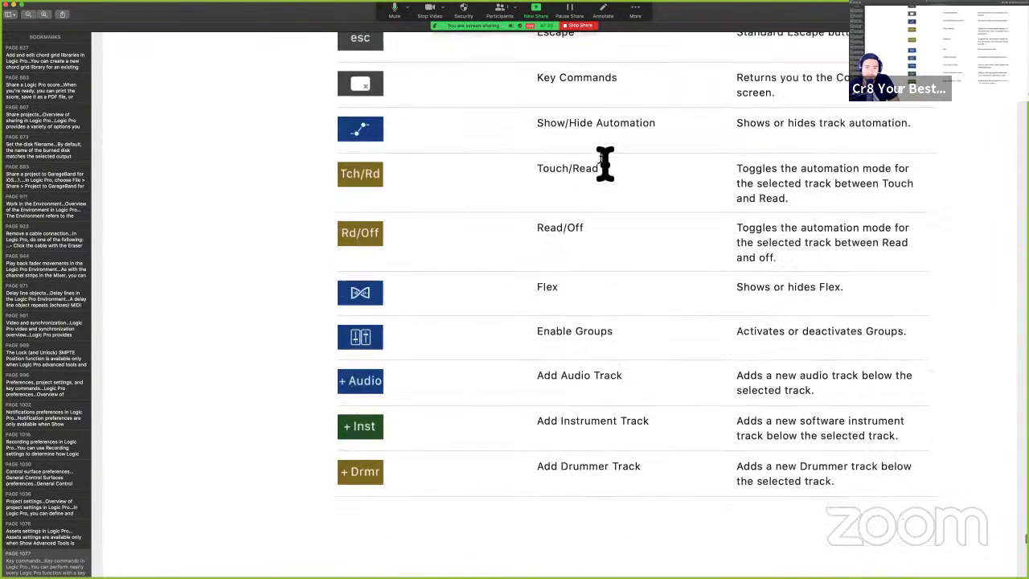
{"action": "scroll", "coordinate": [604, 164], "scroll_direction": "down", "scroll_amount": 3}
{"action": "scroll", "coordinate": [604, 164], "scroll_direction": "up", "scroll_amount": 2}
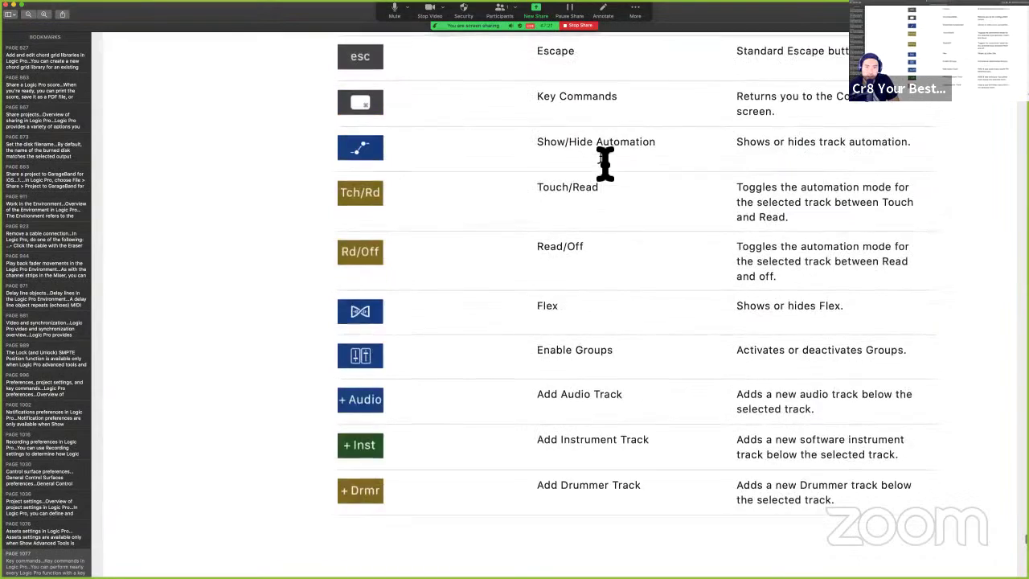
{"action": "scroll", "coordinate": [605, 164], "scroll_direction": "down", "scroll_amount": 5}
{"action": "scroll", "coordinate": [605, 163], "scroll_direction": "up", "scroll_amount": 5}
{"action": "scroll", "coordinate": [604, 151], "scroll_direction": "down", "scroll_amount": 20}
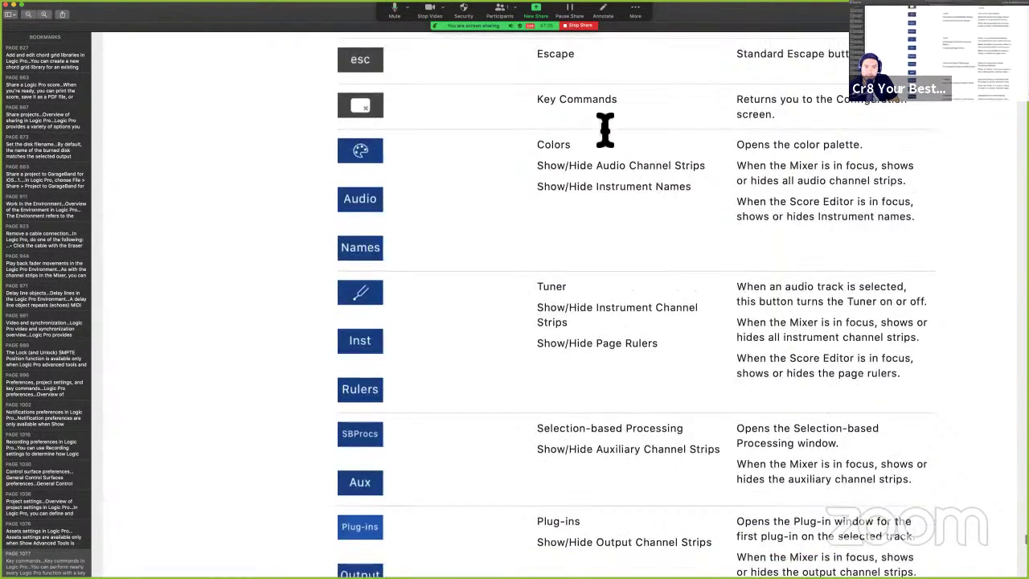
{"action": "scroll", "coordinate": [605, 72], "scroll_direction": "down", "scroll_amount": 19}
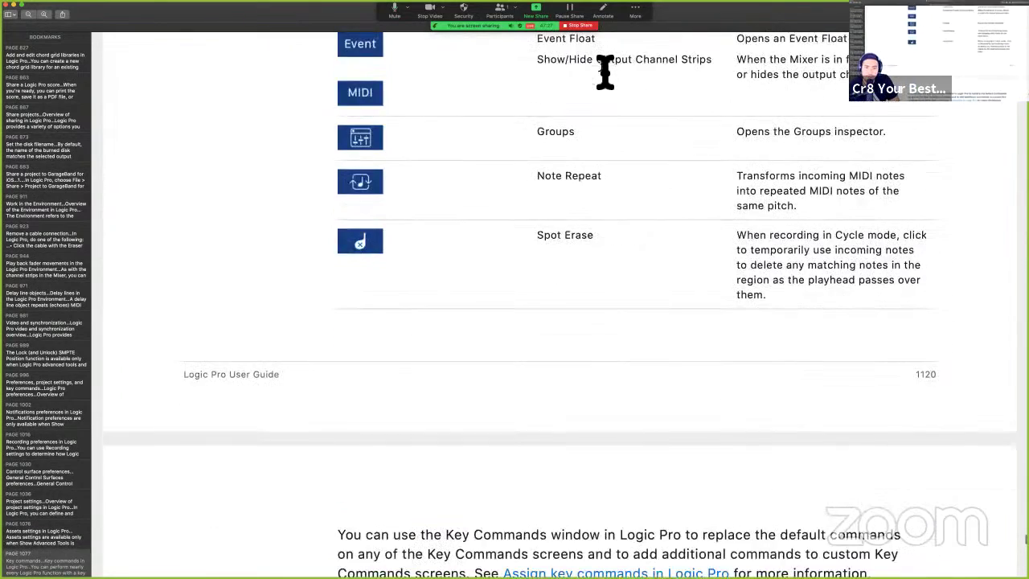
- Read the User Guide's Audio screen shortcuts and Keyboard screen controls, continuing to the start of the Drum Pads screen shortcuts
{"action": "scroll", "coordinate": [604, 72], "scroll_direction": "down", "scroll_amount": 4}
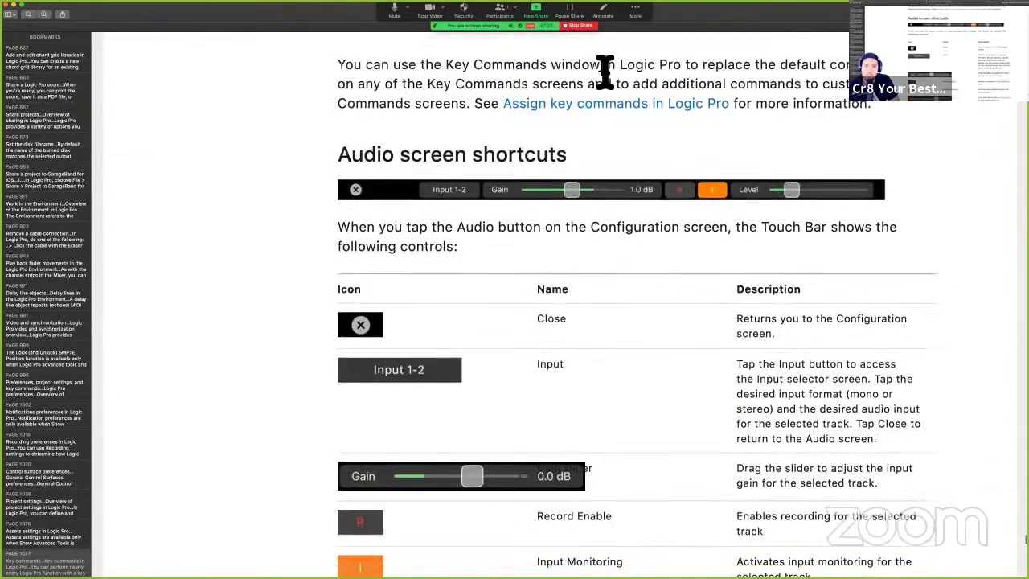
{"action": "scroll", "coordinate": [604, 72], "scroll_direction": "down", "scroll_amount": 12}
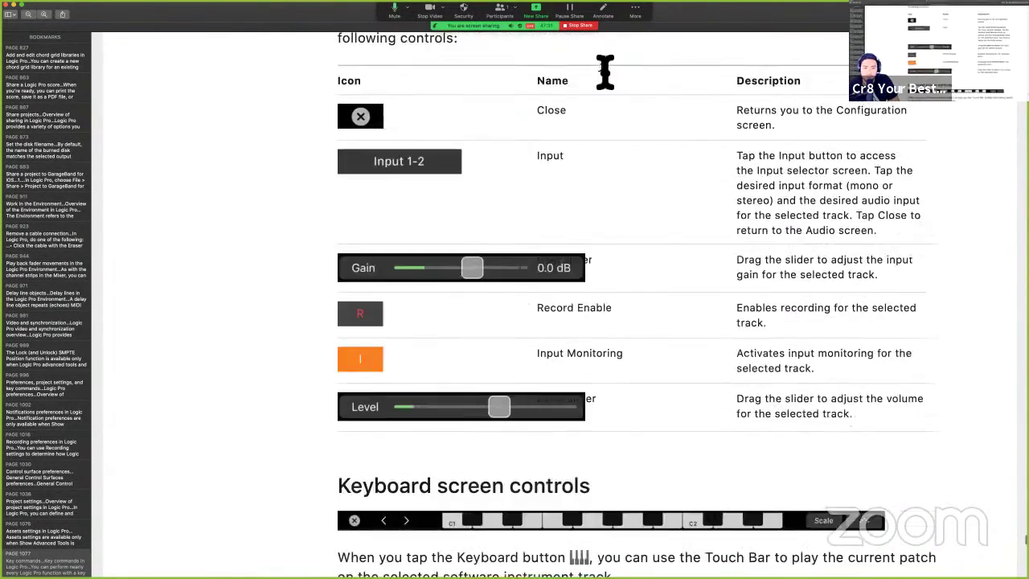
{"action": "scroll", "coordinate": [605, 72], "scroll_direction": "down", "scroll_amount": 12}
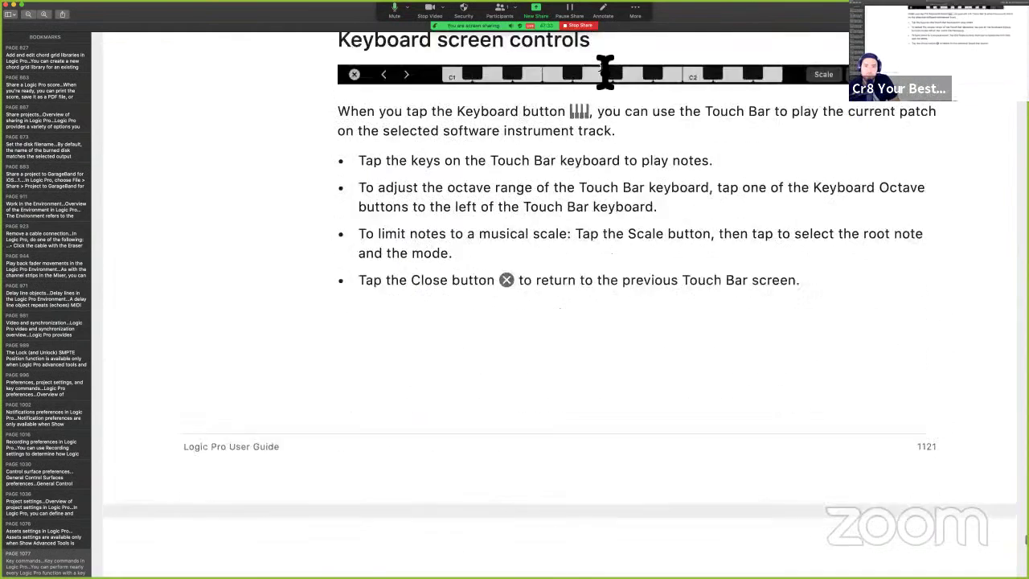
{"action": "scroll", "coordinate": [605, 73], "scroll_direction": "down", "scroll_amount": 6}
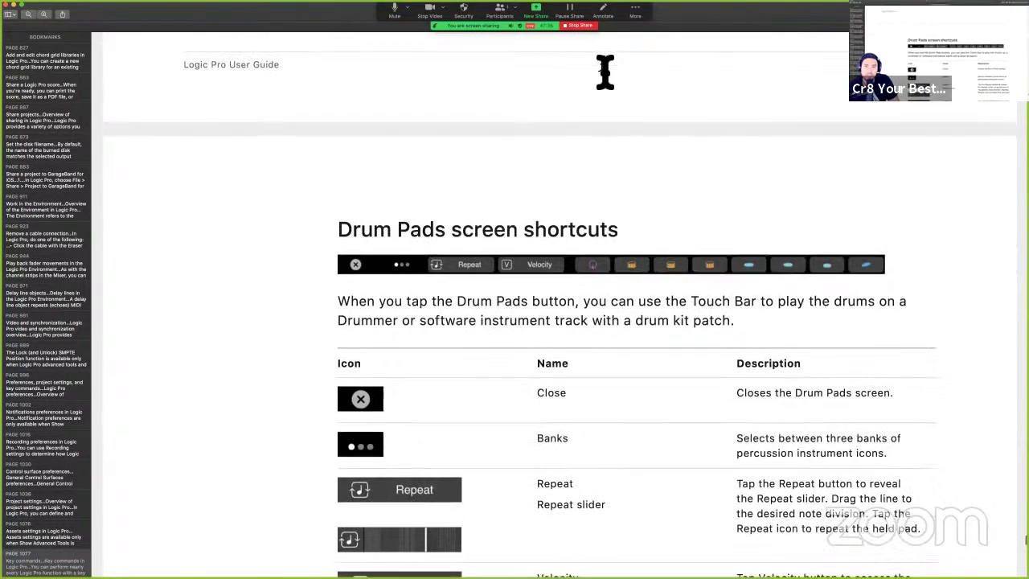
- Switch to Logic Pro, select the Drummer track, and close the mirrored device's window
{"action": "key", "text": "ctrl+Right"}
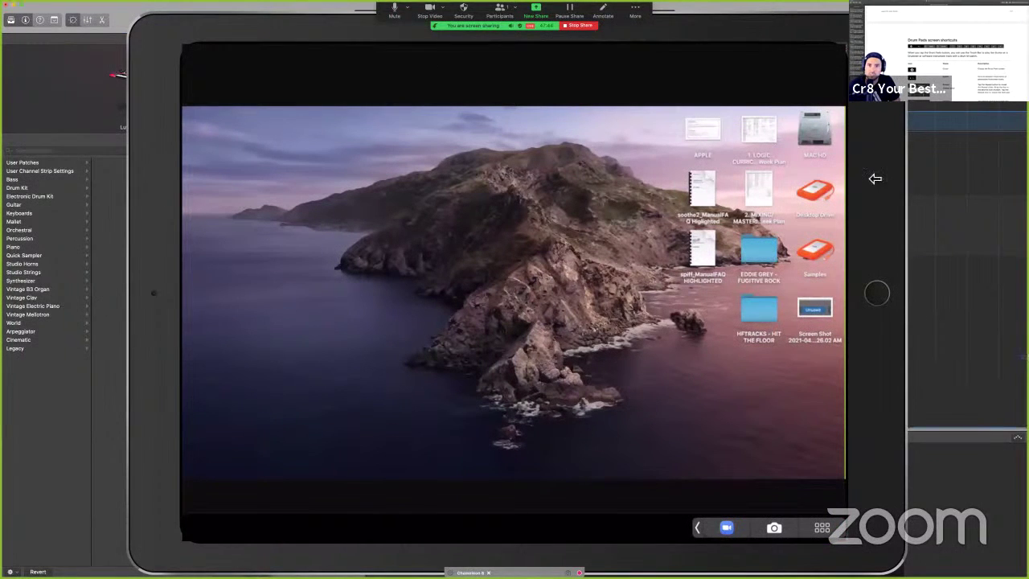
{"action": "key", "text": "ctrl+Up"}
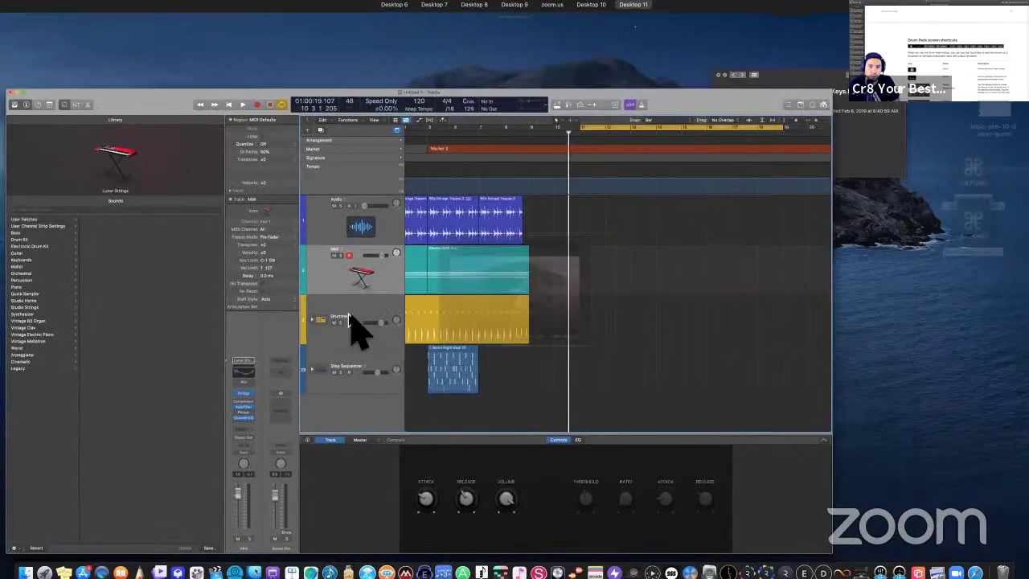
{"action": "left_click", "coordinate": [348, 315]}
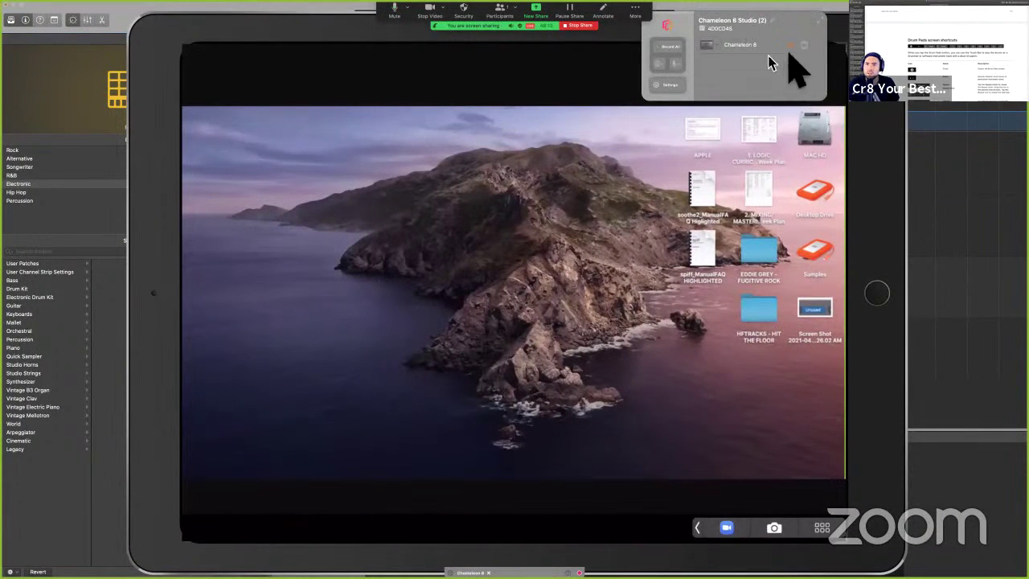
{"action": "left_click", "coordinate": [790, 45]}
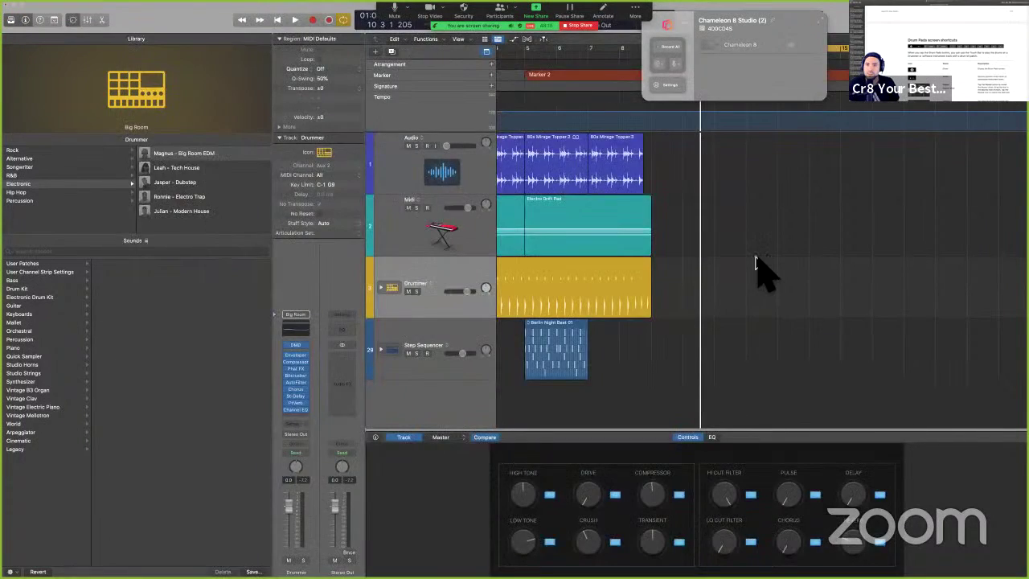
- Switch back to the User Guide and read the rest of the Drum Pads shortcuts through to the control surface requirements
{"action": "key", "text": "ctrl+Left"}
{"action": "scroll", "coordinate": [716, 384], "scroll_direction": "down", "scroll_amount": 1}
{"action": "scroll", "coordinate": [707, 394], "scroll_direction": "down", "scroll_amount": 10}
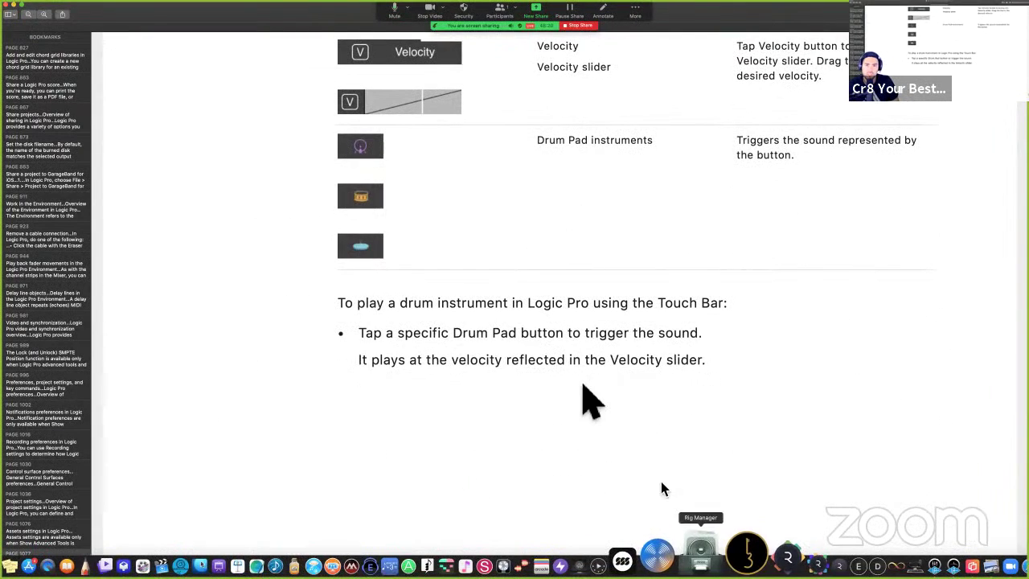
{"action": "scroll", "coordinate": [586, 255], "scroll_direction": "down", "scroll_amount": 10}
{"action": "scroll", "coordinate": [585, 241], "scroll_direction": "down", "scroll_amount": 5}
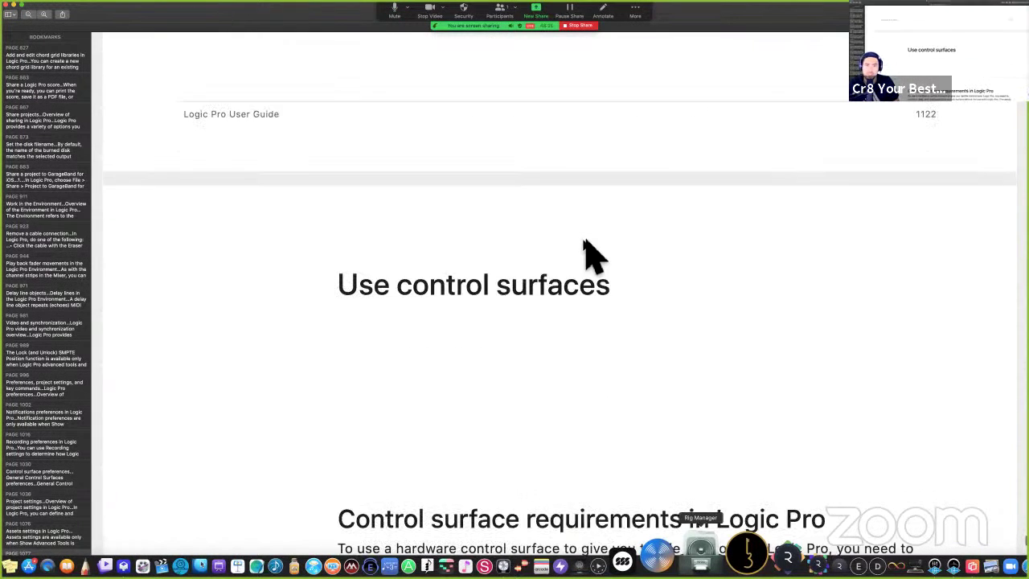
{"action": "scroll", "coordinate": [585, 241], "scroll_direction": "down", "scroll_amount": 4}
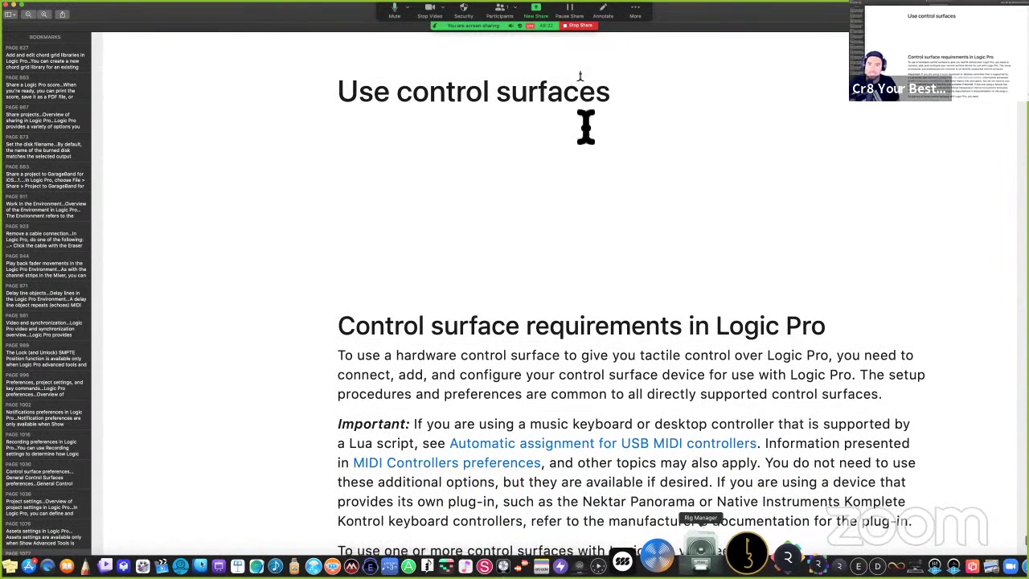